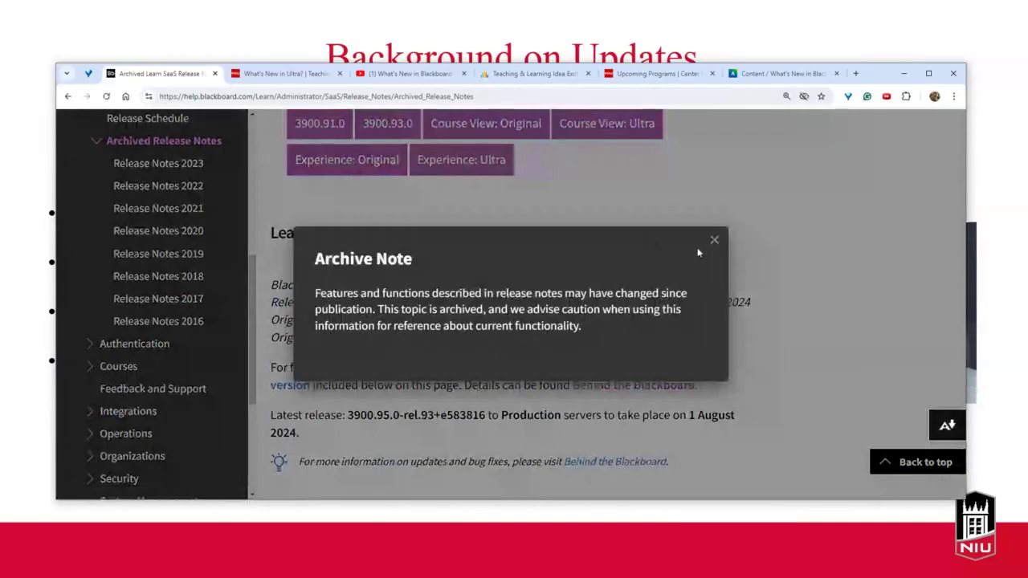
- Dismiss the Archive Note on the release notes page, then view the What's New in Ultra page and the What's New in Blackboard video playlist
{"action": "left_click", "coordinate": [715, 239]}
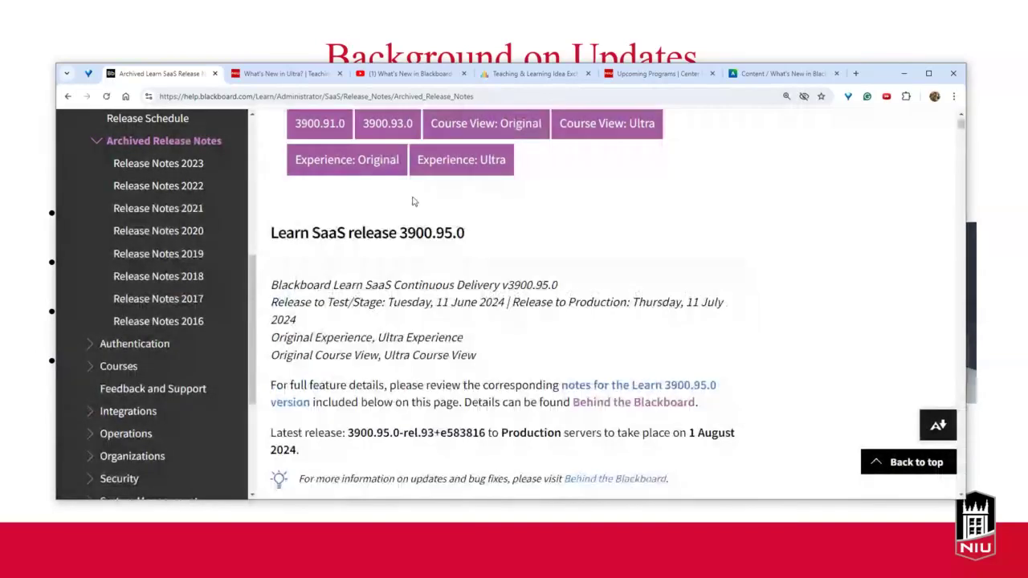
{"action": "scroll", "coordinate": [414, 201], "scroll_direction": "up", "scroll_amount": 2}
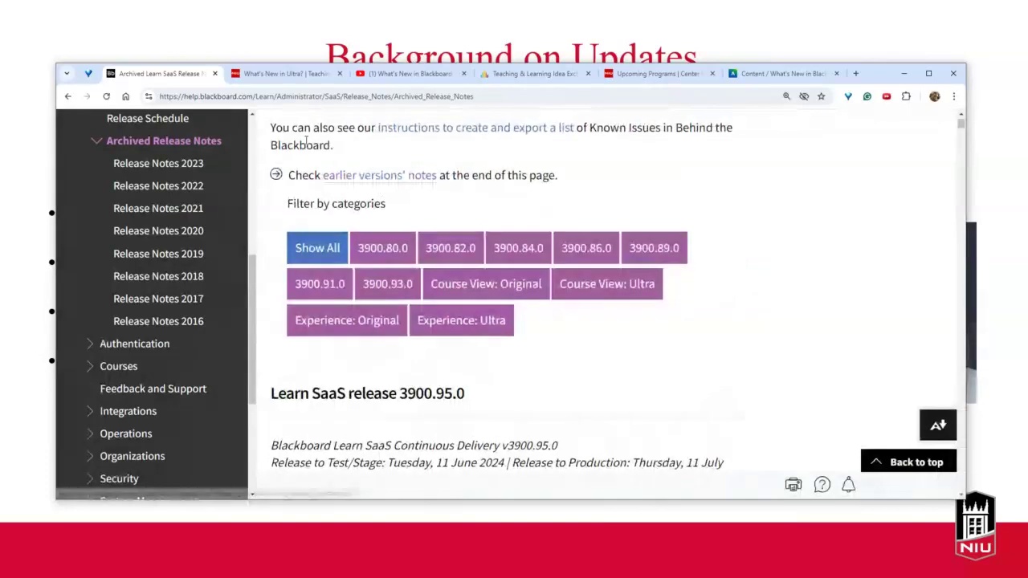
{"action": "left_click", "coordinate": [279, 73]}
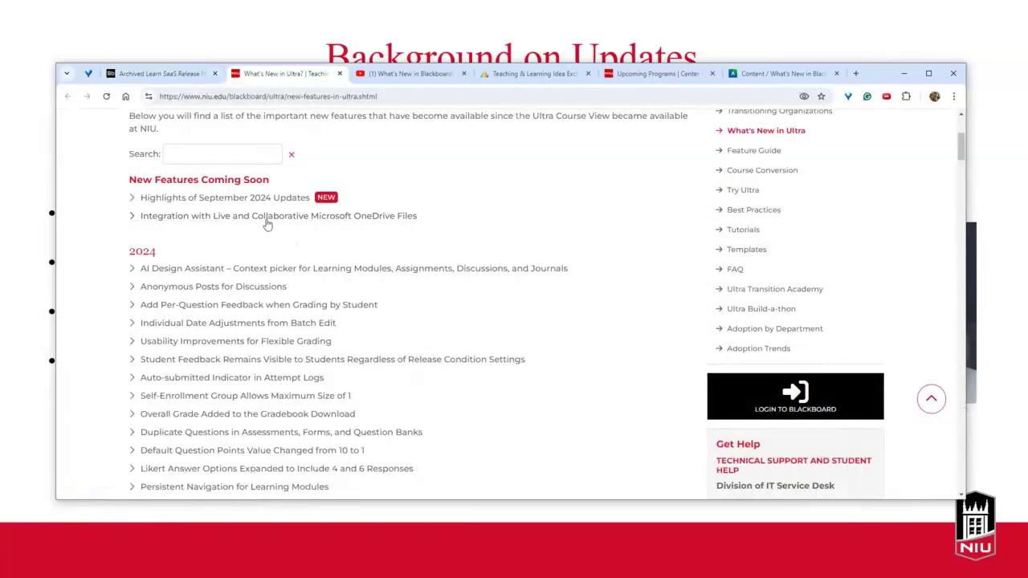
{"action": "left_click", "coordinate": [389, 76]}
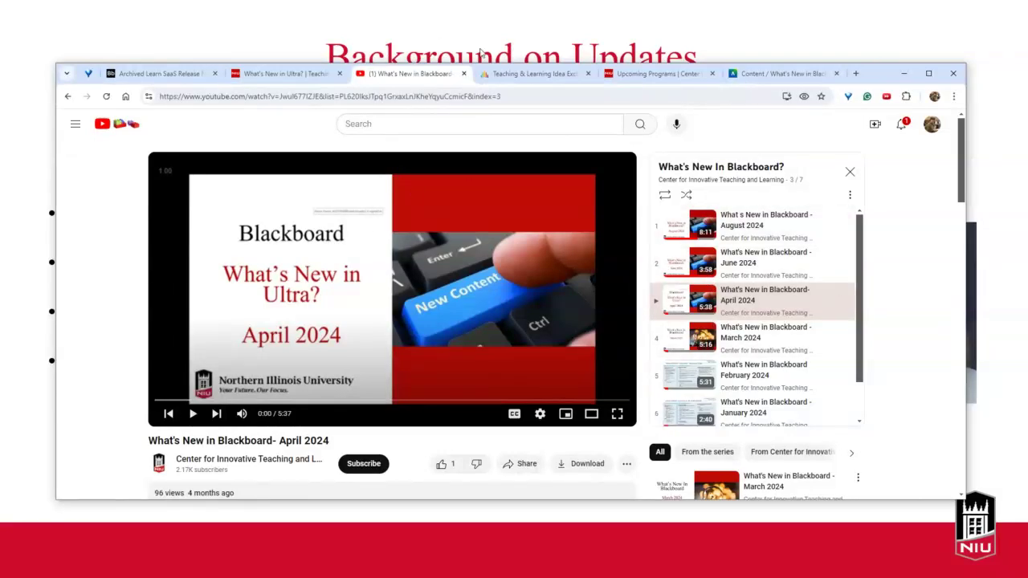
- Show the Teaching & Learning Idea Exchange site and reposition and enlarge the browser window to fit more of the page
{"action": "left_click", "coordinate": [541, 77]}
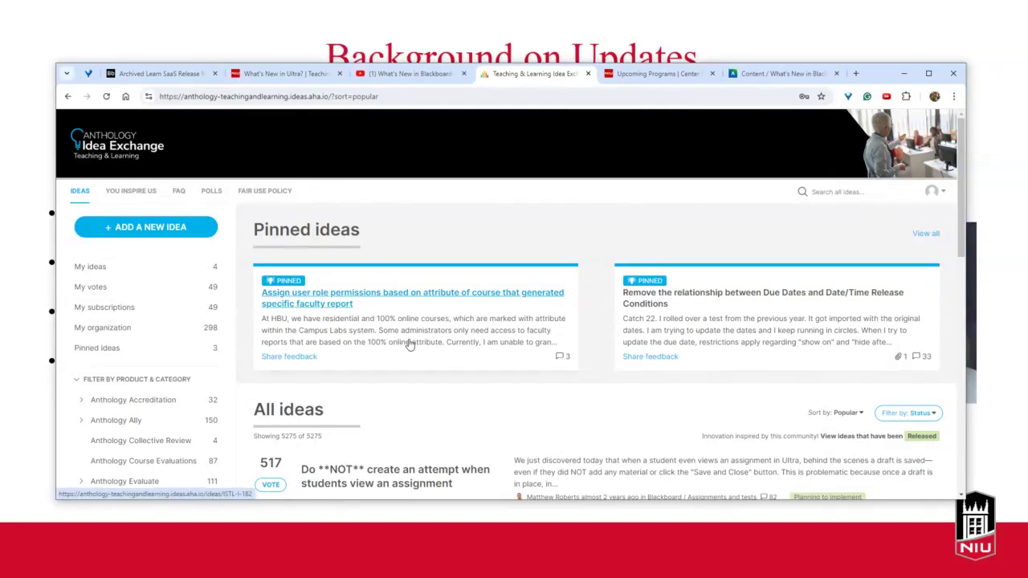
{"action": "left_click_drag", "start_coordinate": [883, 78], "coordinate": [878, 32]}
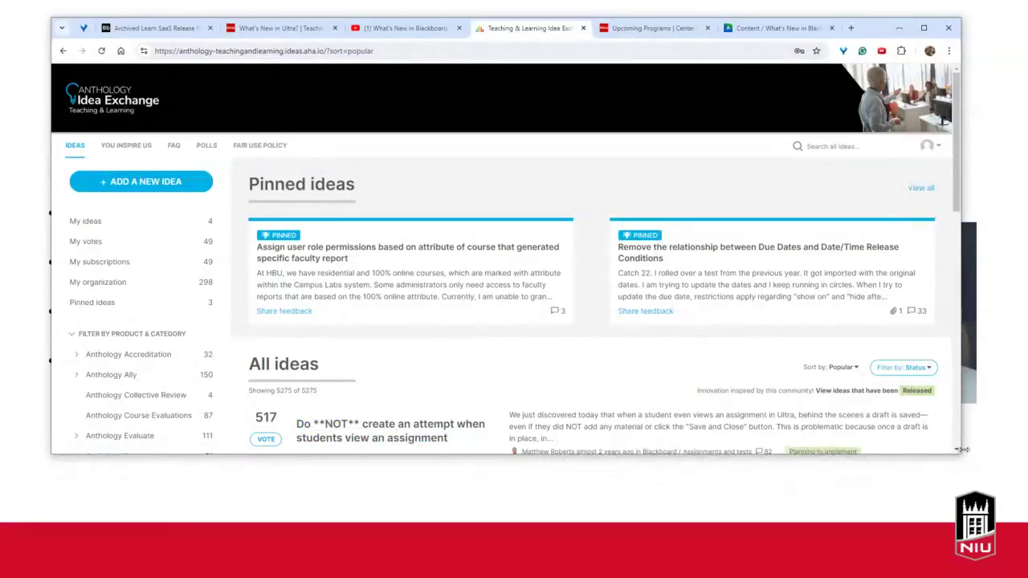
{"action": "left_click_drag", "start_coordinate": [961, 454], "coordinate": [994, 520]}
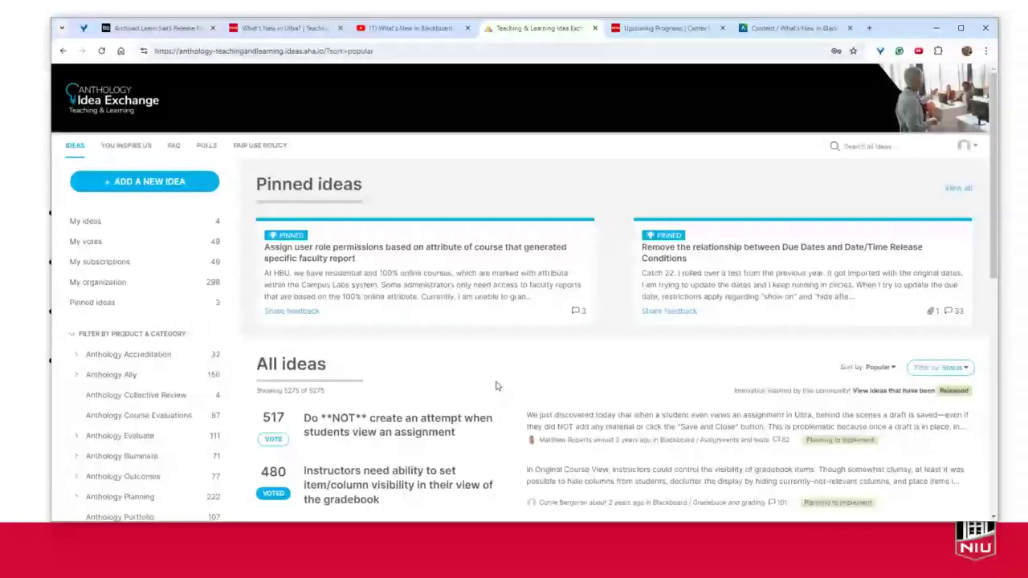
- Look through the most popular entries under All ideas and return to the pinned ideas
{"action": "scroll", "coordinate": [499, 388], "scroll_direction": "down", "scroll_amount": 2}
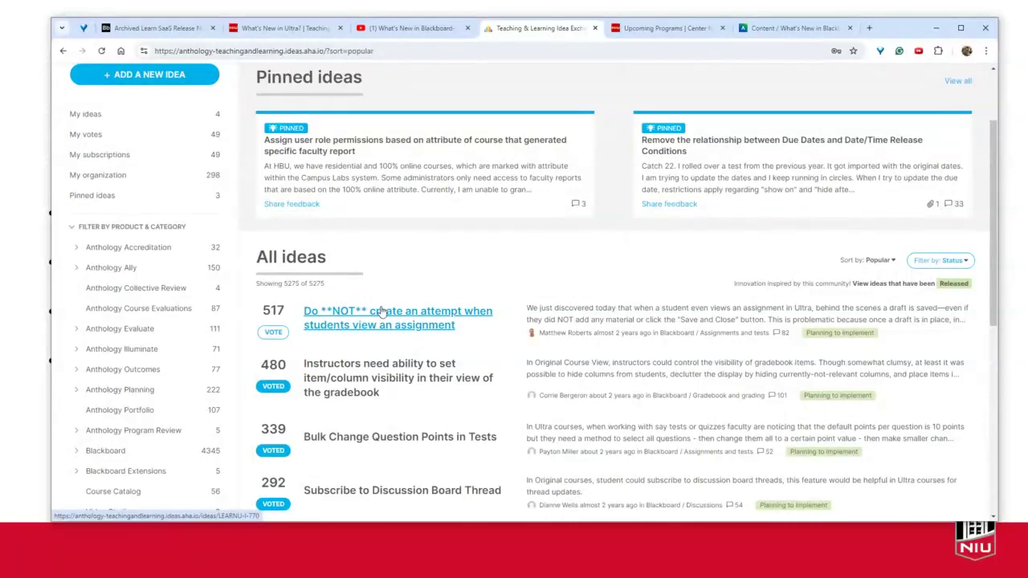
{"action": "scroll", "coordinate": [381, 312], "scroll_direction": "down", "scroll_amount": 1}
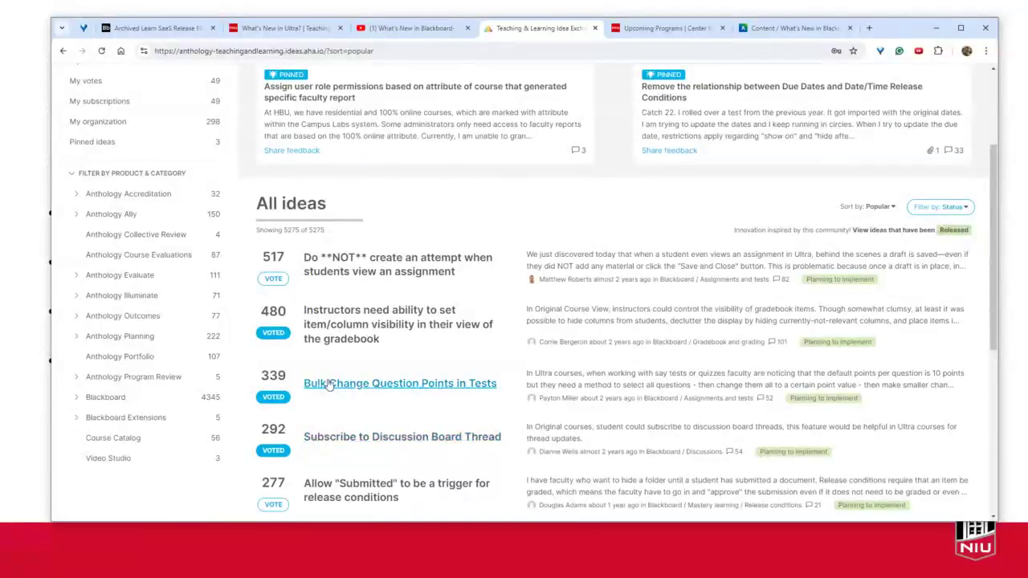
{"action": "scroll", "coordinate": [329, 385], "scroll_direction": "down", "scroll_amount": 2}
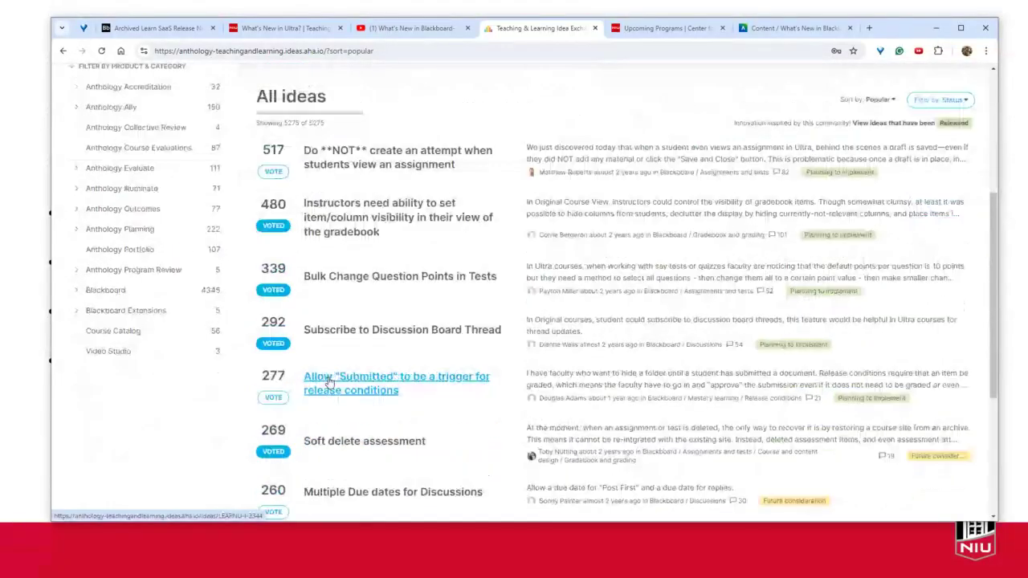
{"action": "scroll", "coordinate": [329, 383], "scroll_direction": "up", "scroll_amount": 2}
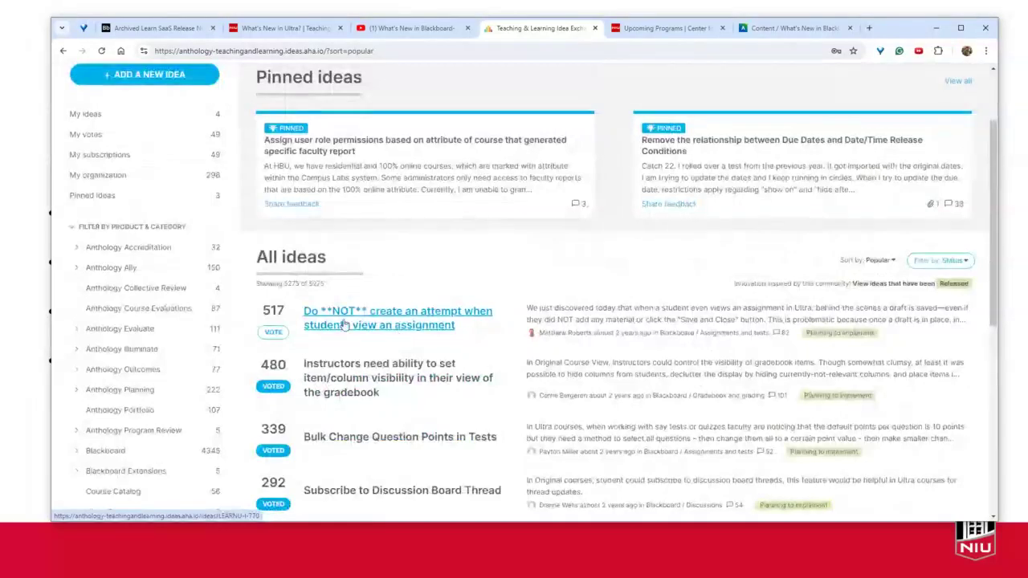
{"action": "scroll", "coordinate": [401, 241], "scroll_direction": "up", "scroll_amount": 2}
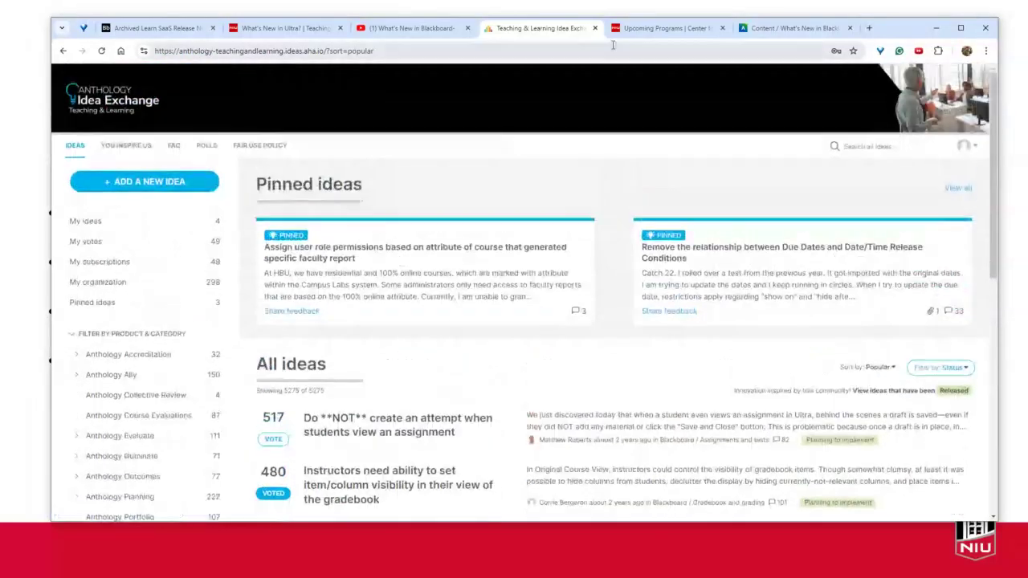
- Review the Online Teaching Programs on the Center for Innovative Teaching and Learning's Upcoming Programs page, including the Blackboard Ultra workshops
{"action": "left_click", "coordinate": [654, 29]}
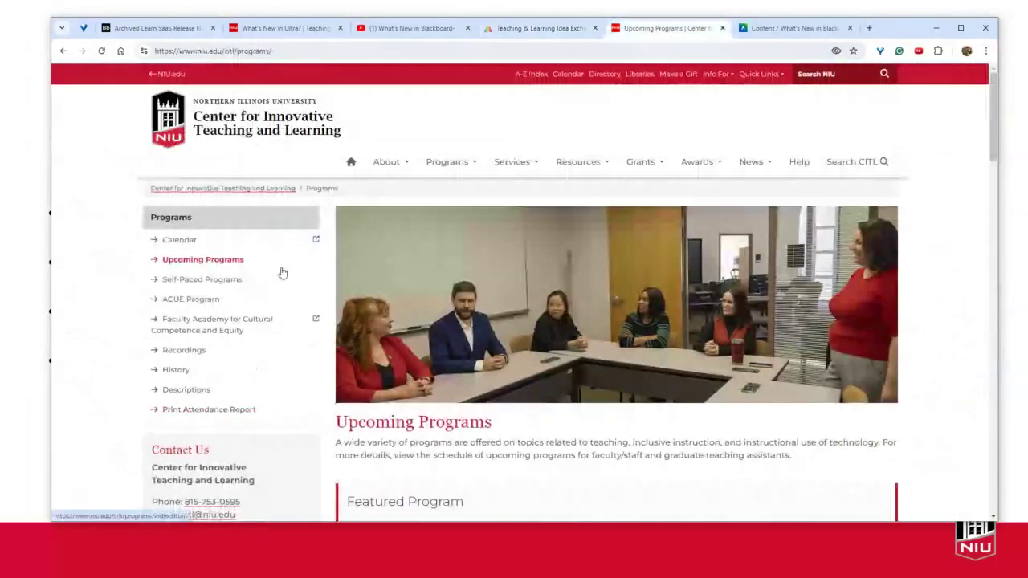
{"action": "scroll", "coordinate": [282, 273], "scroll_direction": "down", "scroll_amount": 1}
{"action": "scroll", "coordinate": [282, 274], "scroll_direction": "down", "scroll_amount": 2}
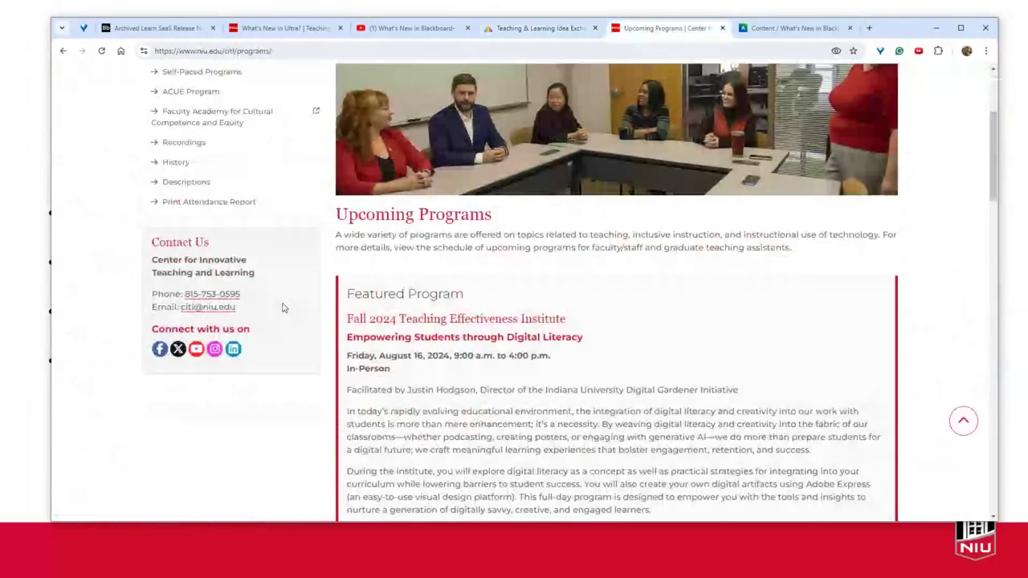
{"action": "scroll", "coordinate": [434, 274], "scroll_direction": "down", "scroll_amount": 1}
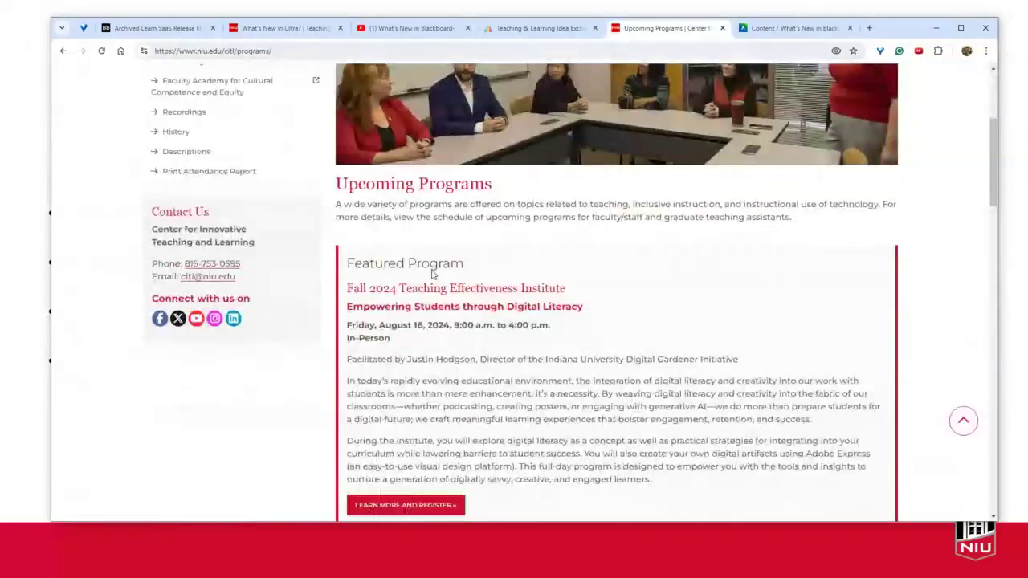
{"action": "scroll", "coordinate": [432, 274], "scroll_direction": "down", "scroll_amount": 2}
{"action": "scroll", "coordinate": [432, 270], "scroll_direction": "down", "scroll_amount": 4}
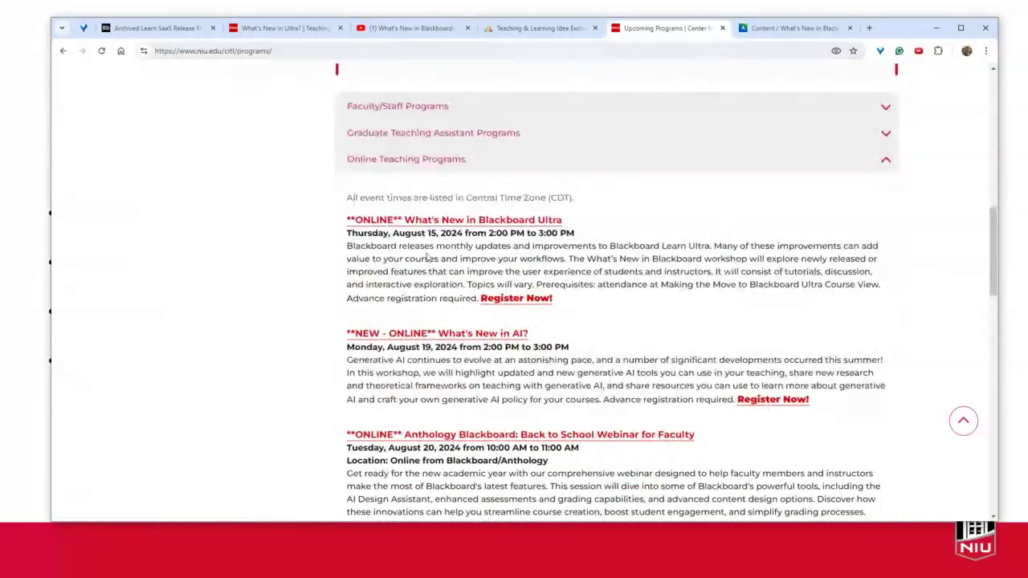
{"action": "scroll", "coordinate": [439, 257], "scroll_direction": "down", "scroll_amount": 1}
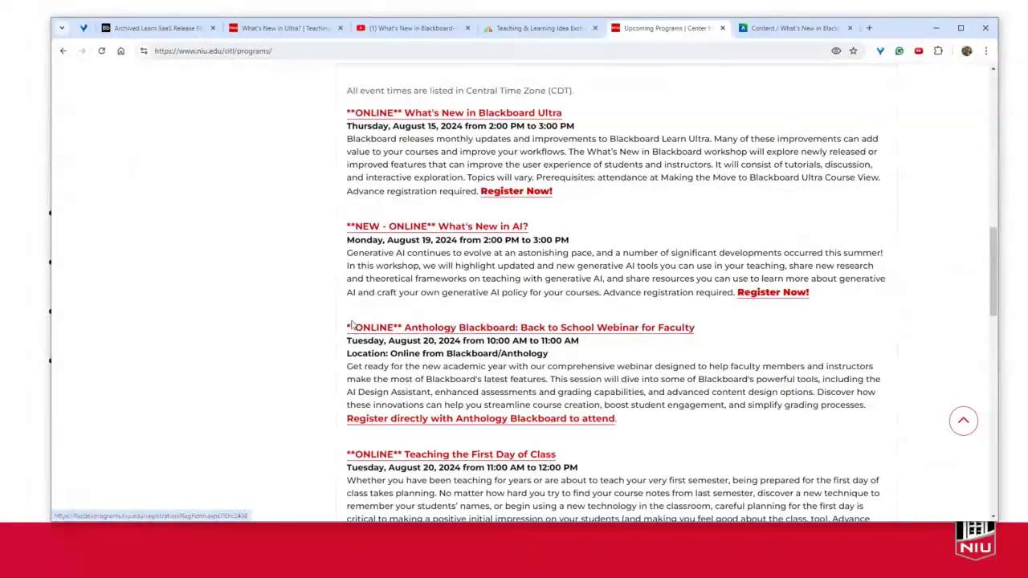
{"action": "scroll", "coordinate": [351, 323], "scroll_direction": "down", "scroll_amount": 1}
{"action": "scroll", "coordinate": [351, 324], "scroll_direction": "down", "scroll_amount": 2}
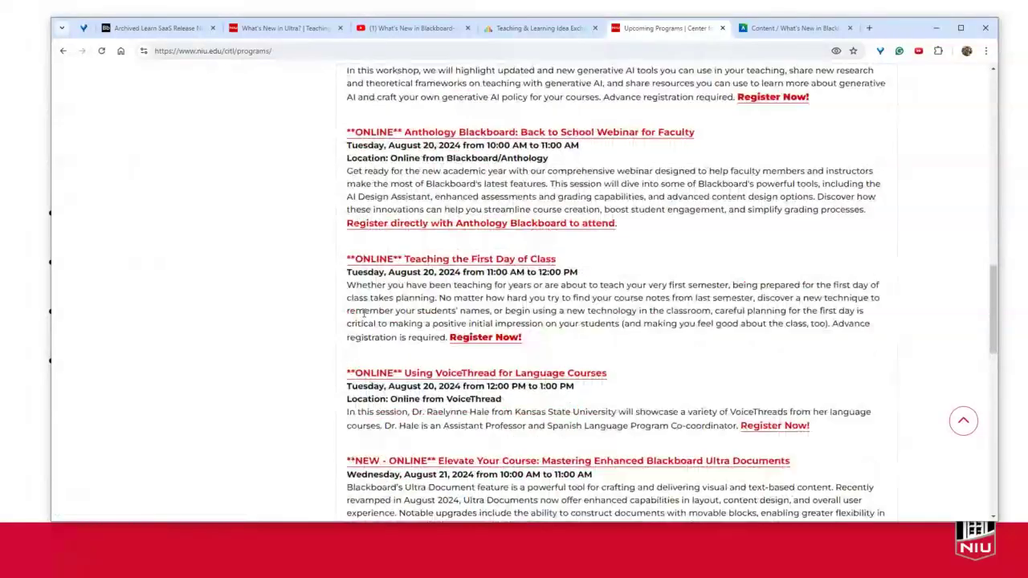
{"action": "scroll", "coordinate": [364, 313], "scroll_direction": "down", "scroll_amount": 2}
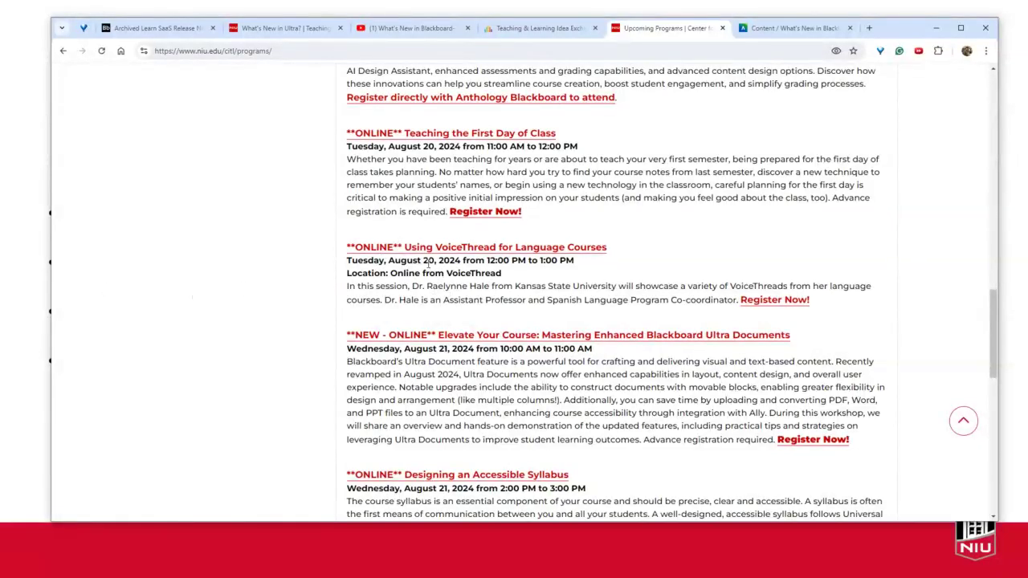
{"action": "scroll", "coordinate": [438, 287], "scroll_direction": "up", "scroll_amount": 1}
{"action": "scroll", "coordinate": [438, 288], "scroll_direction": "up", "scroll_amount": 15}
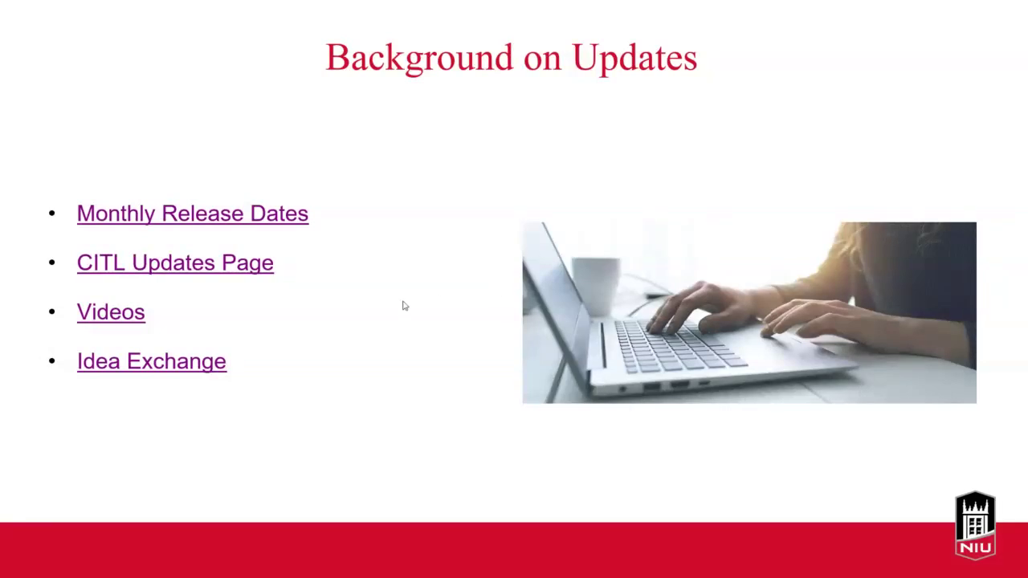
- Advance the presentation to the Demonstration slide and show the What's New in Blackboard - 8/15 course in a maximized browser window
{"action": "left_click", "coordinate": [474, 281]}
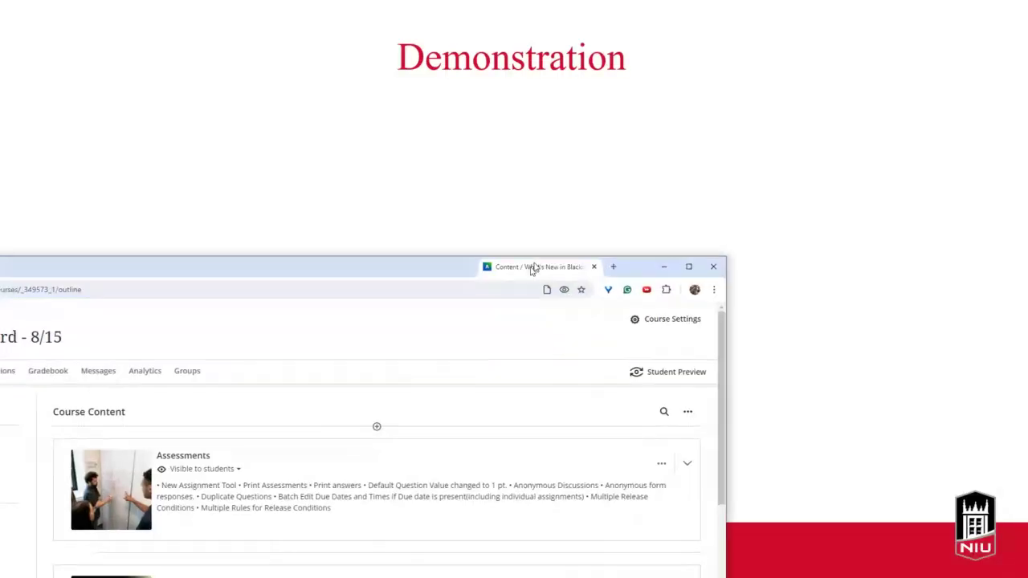
{"action": "left_click_drag", "start_coordinate": [697, 125], "coordinate": [773, 57]}
{"action": "left_click", "coordinate": [928, 56]}
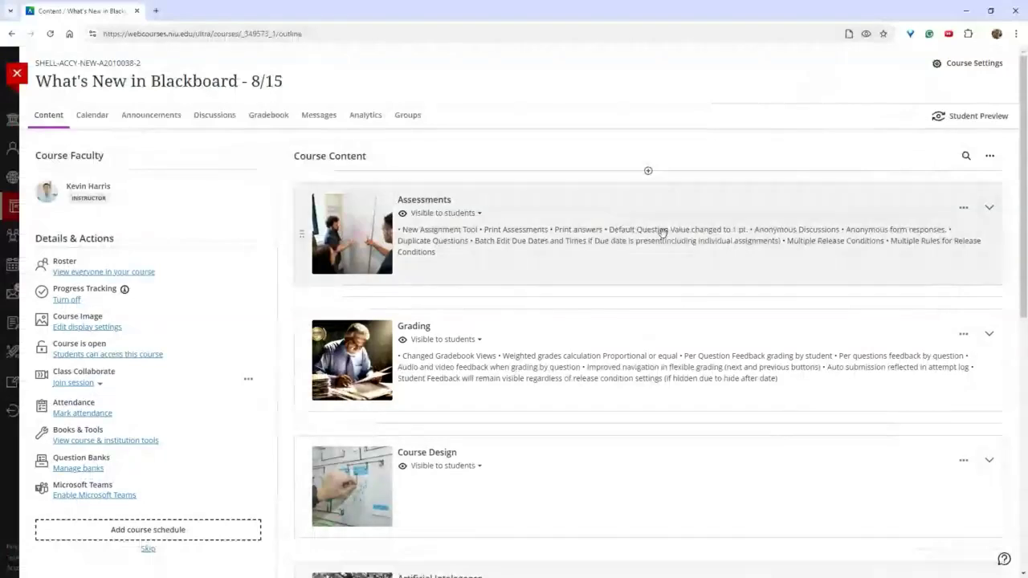
- Look over the course content sections and expand the Assessments section to list its items
{"action": "scroll", "coordinate": [446, 322], "scroll_direction": "down", "scroll_amount": 1}
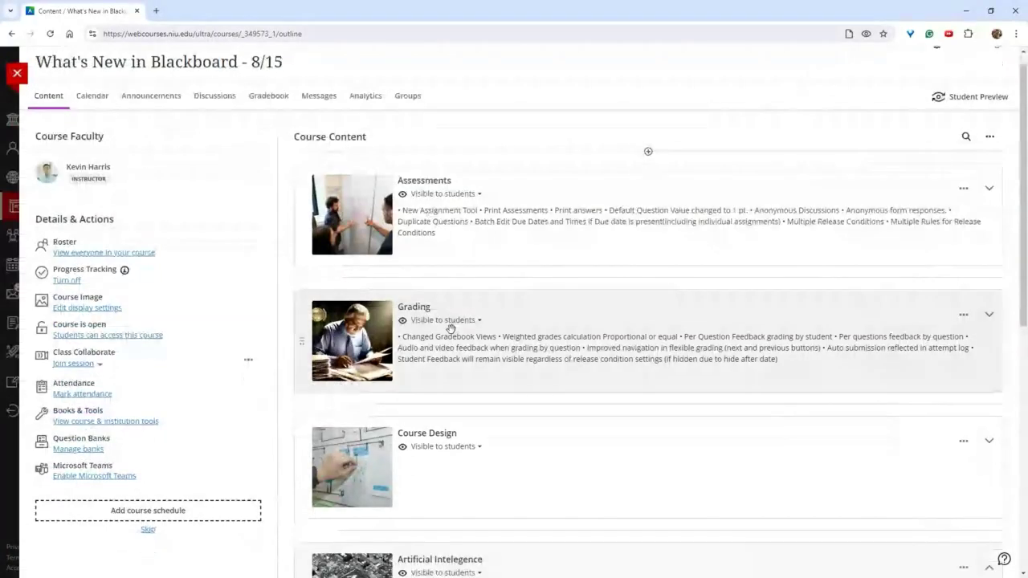
{"action": "scroll", "coordinate": [450, 328], "scroll_direction": "down", "scroll_amount": 2}
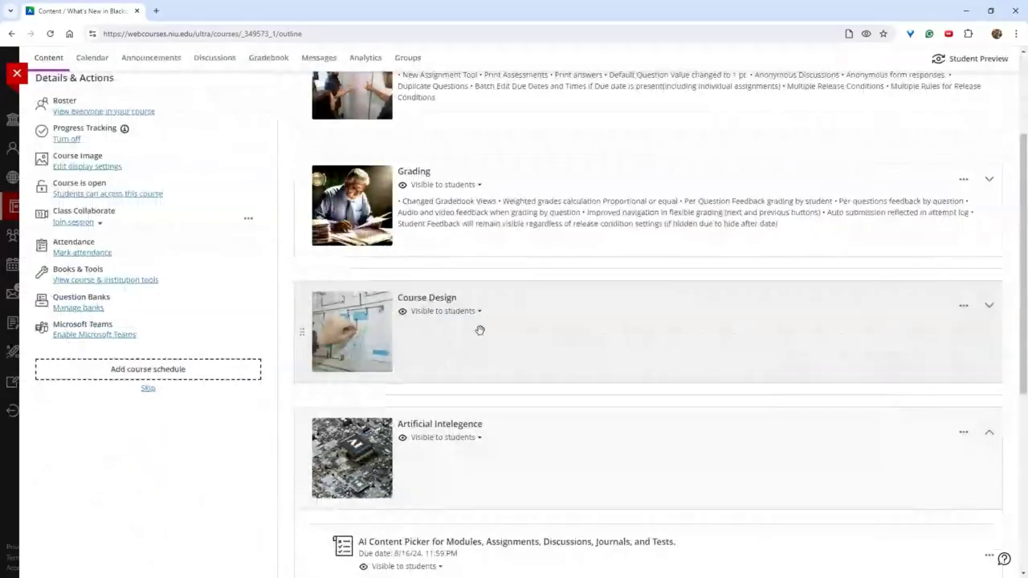
{"action": "scroll", "coordinate": [479, 330], "scroll_direction": "up", "scroll_amount": 3}
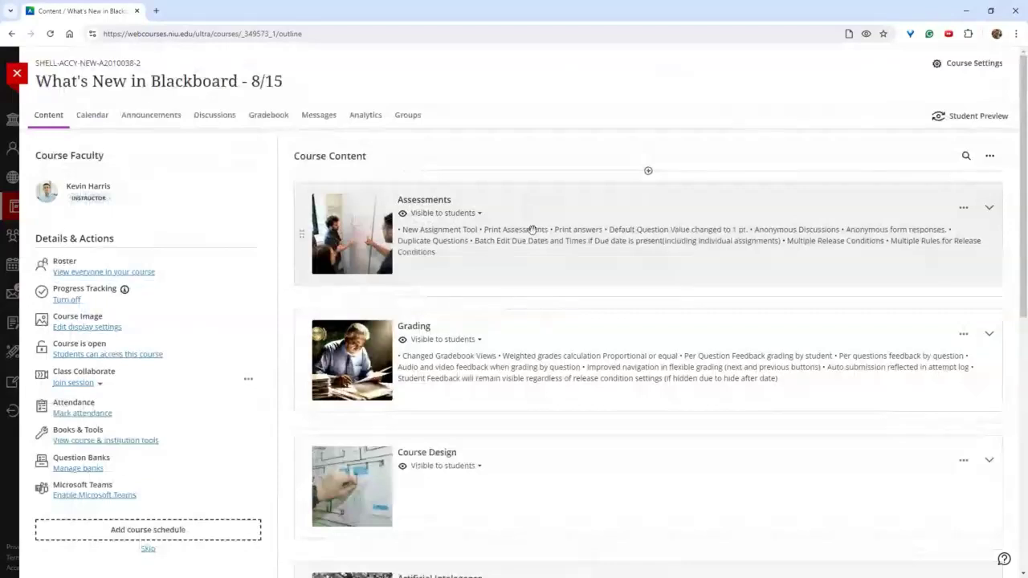
{"action": "left_click", "coordinate": [579, 220]}
{"action": "scroll", "coordinate": [552, 266], "scroll_direction": "down", "scroll_amount": 1}
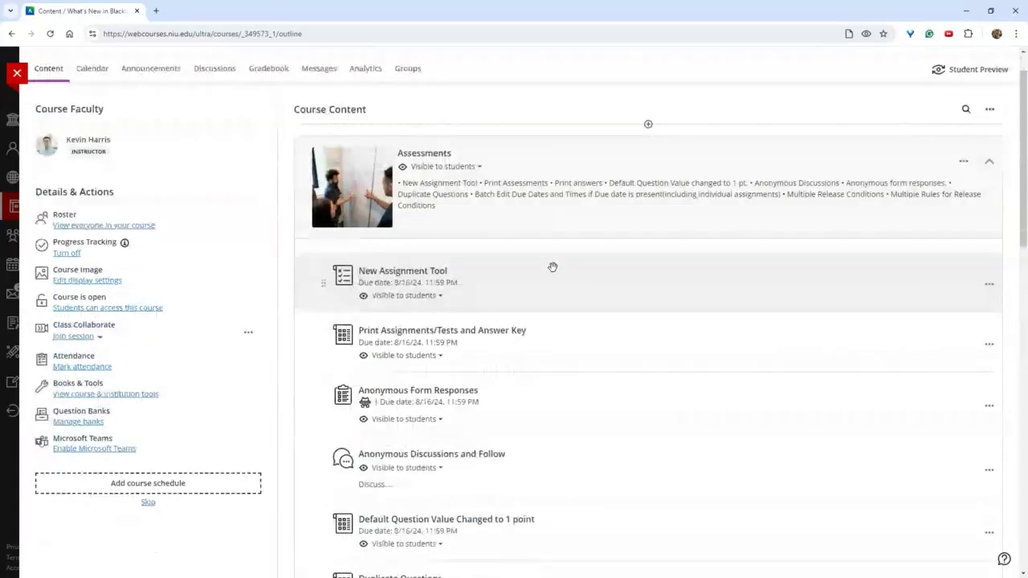
{"action": "scroll", "coordinate": [552, 267], "scroll_direction": "down", "scroll_amount": 1}
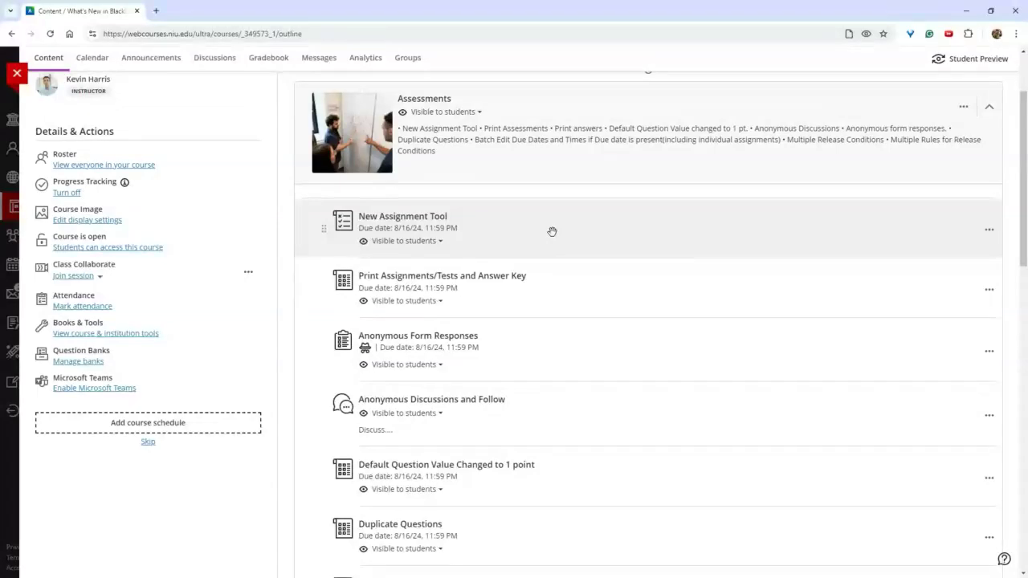
- Open the New Assignment Tool assignment and save "Instructions go here..." as its instructions
{"action": "left_click", "coordinate": [552, 232]}
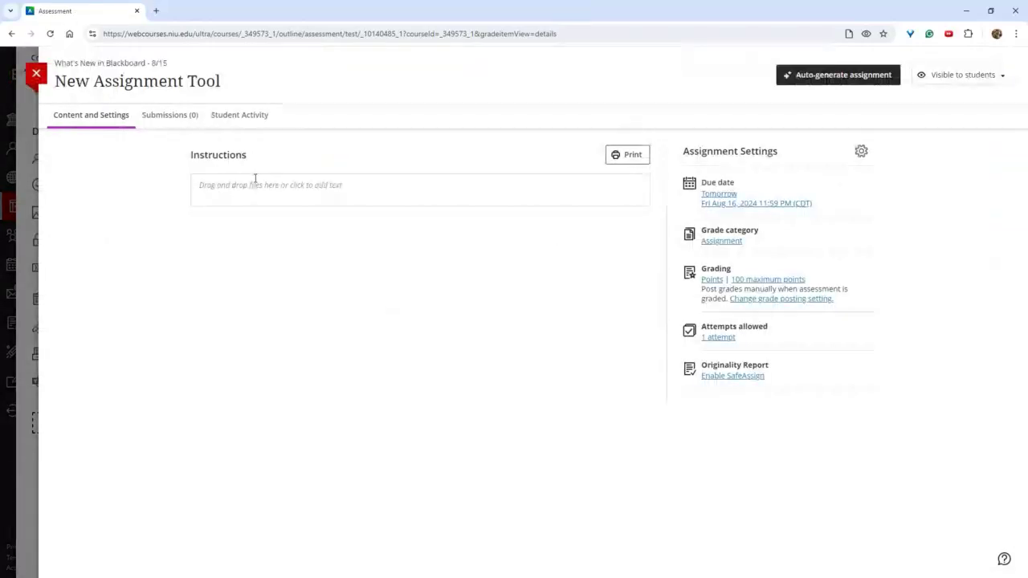
{"action": "left_click", "coordinate": [392, 192]}
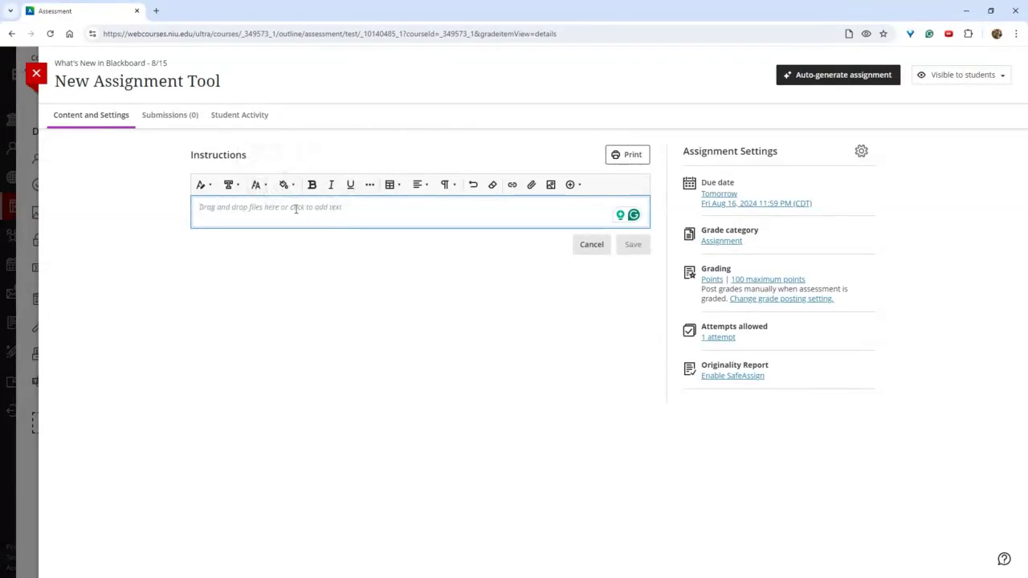
{"action": "type", "text": "instruct"}
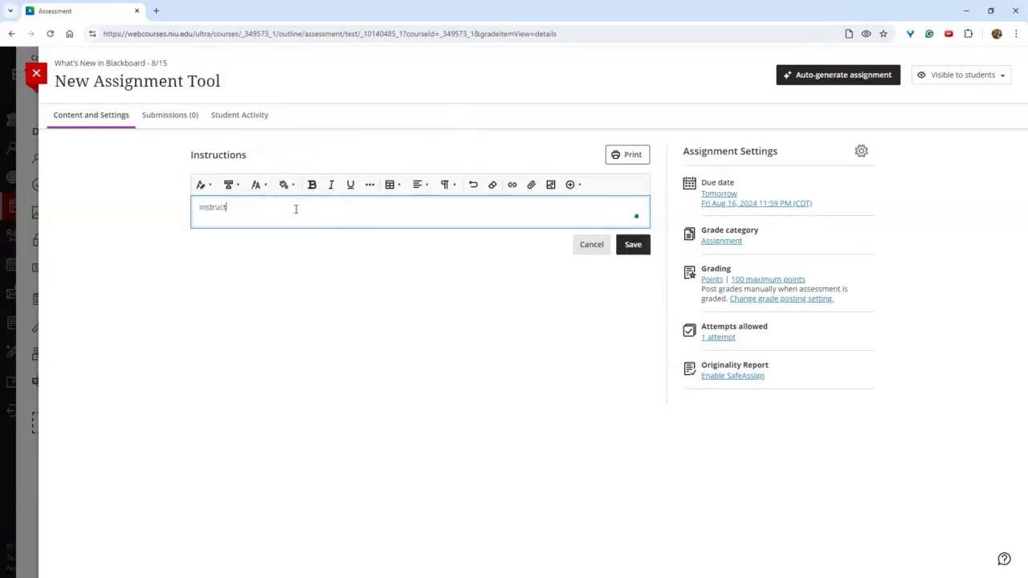
{"action": "type", "text": "ions go here..."}
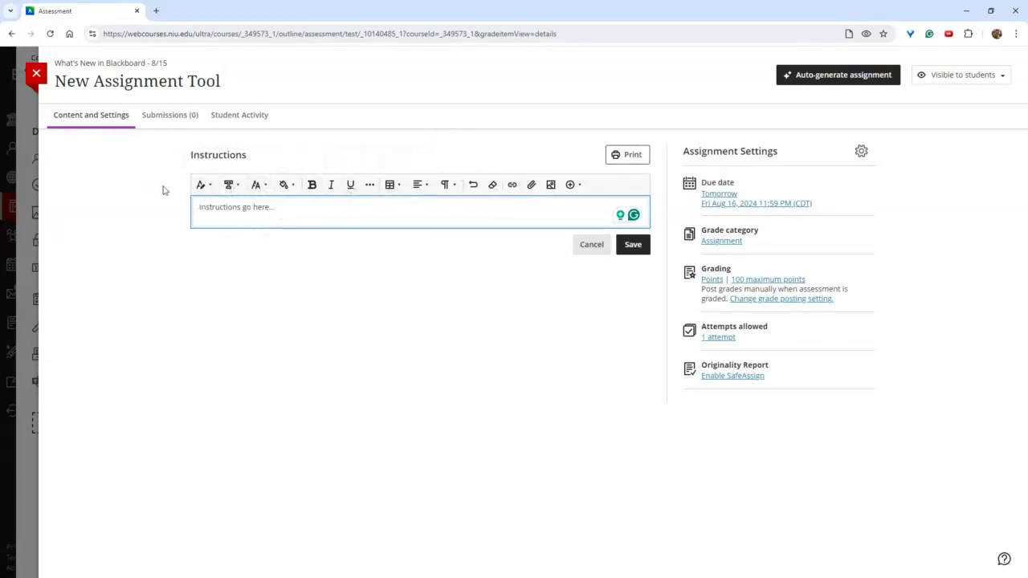
{"action": "left_click", "coordinate": [632, 249]}
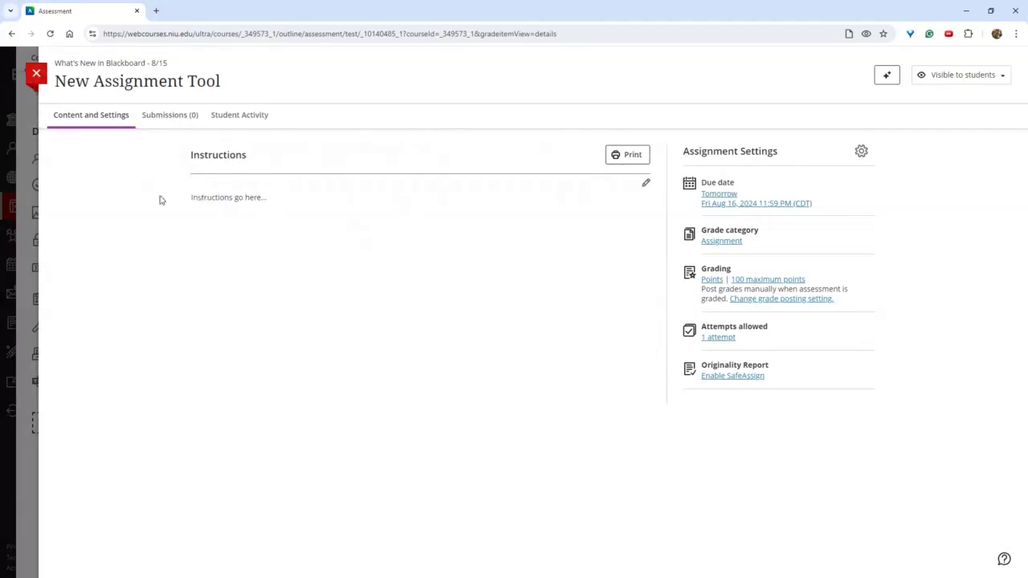
- Close the assignment and start Student Preview to open the New Assignment Tool details as a student
{"action": "left_click", "coordinate": [36, 76]}
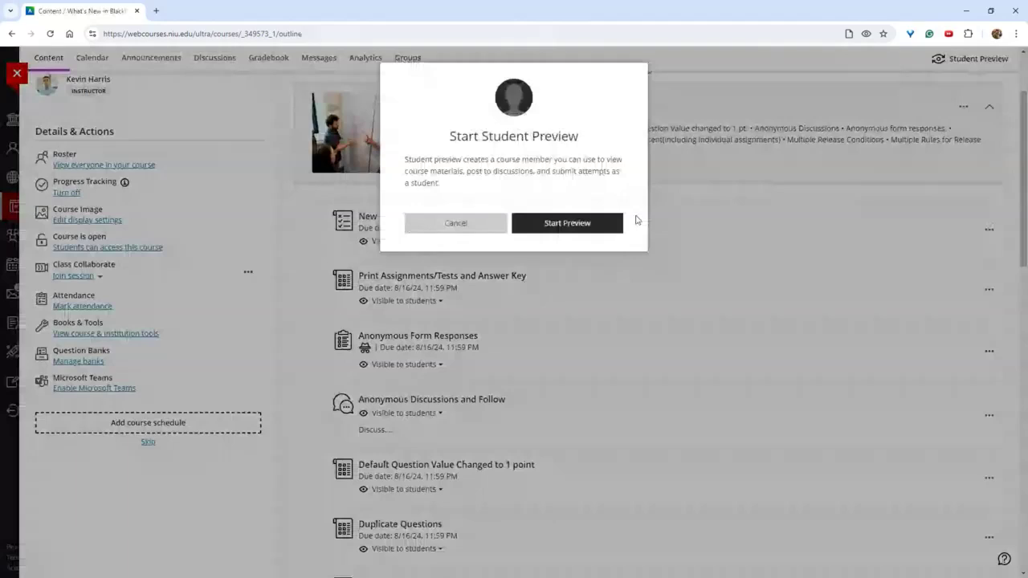
{"action": "left_click", "coordinate": [615, 224]}
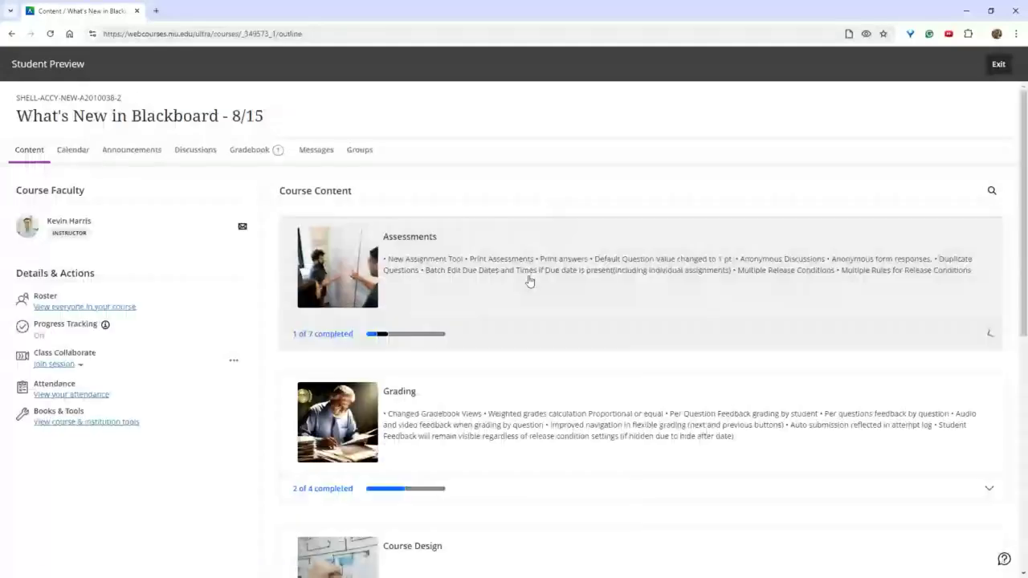
{"action": "left_click", "coordinate": [503, 319]}
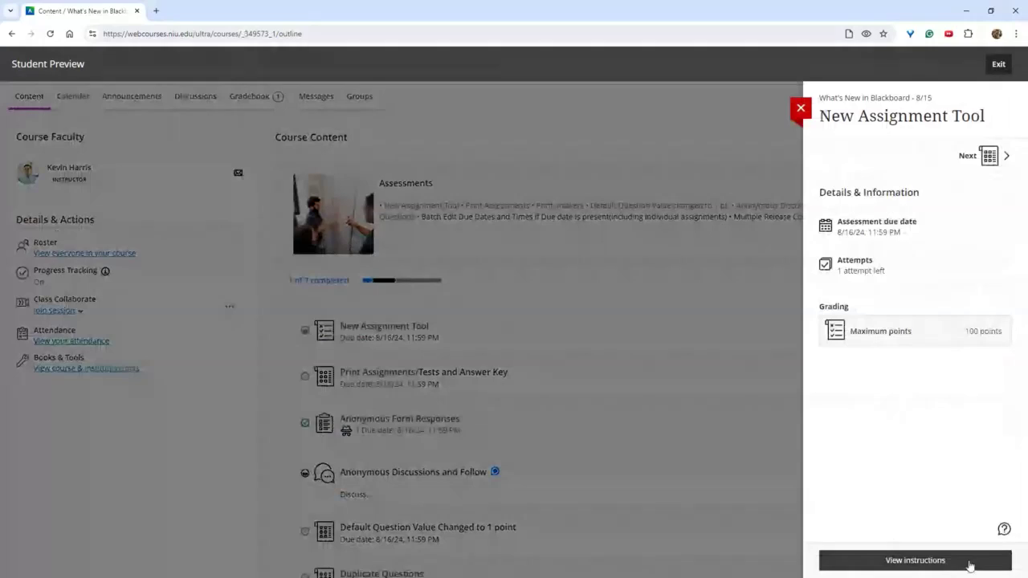
- View the New Assignment Tool instructions as a student, activate the submission editor, and close the assignment without submitting
{"action": "left_click", "coordinate": [920, 565]}
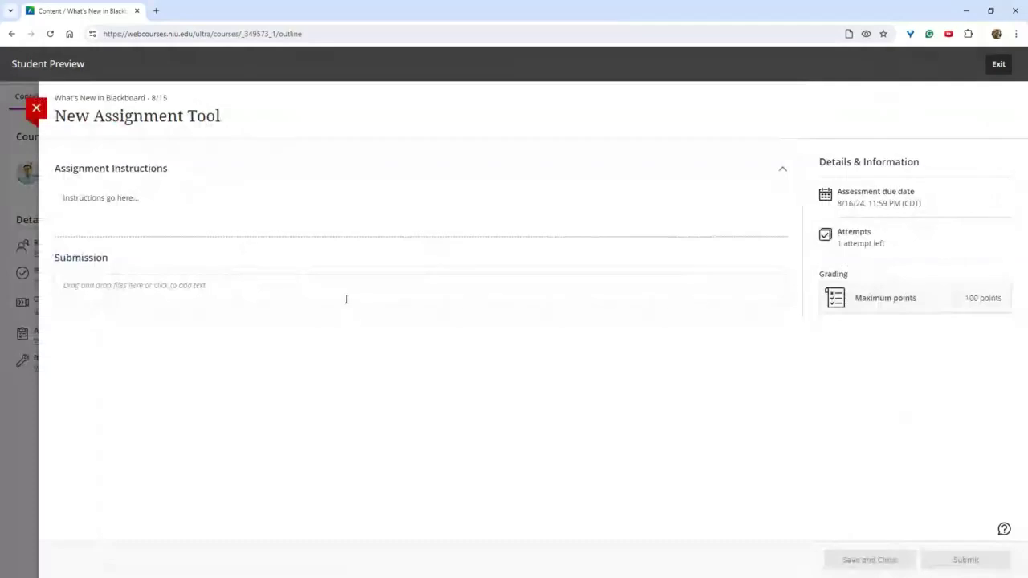
{"action": "left_click", "coordinate": [266, 285]}
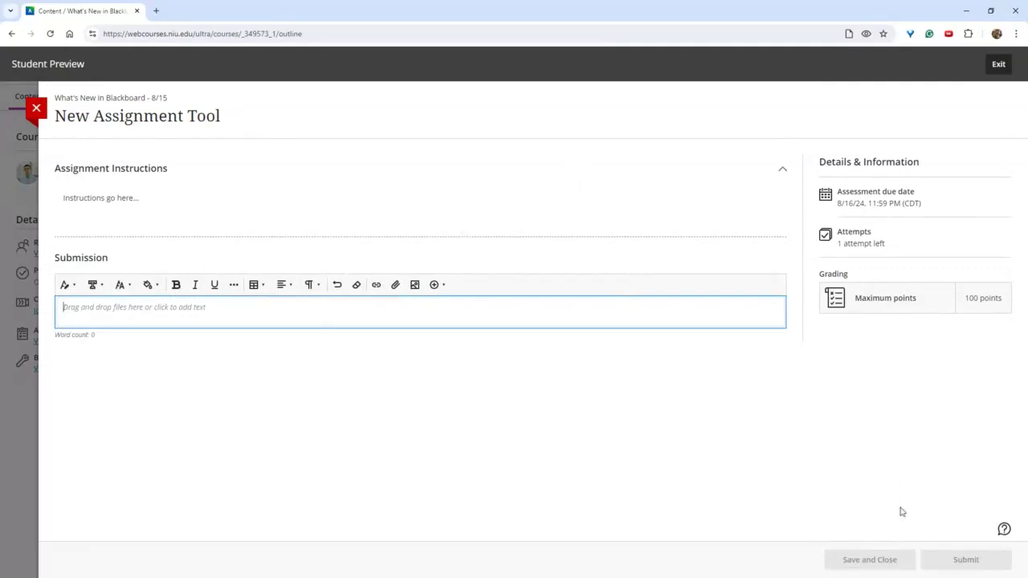
{"action": "left_click", "coordinate": [36, 113]}
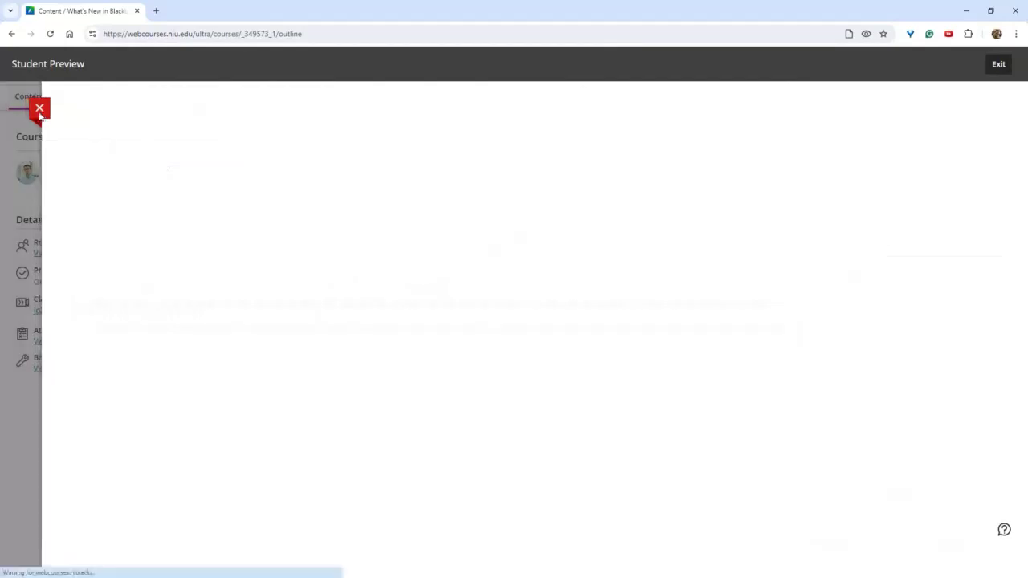
- Exit Student Preview, saving the preview user, and expand the Assessments section in the instructor's course content
{"action": "left_click", "coordinate": [991, 66]}
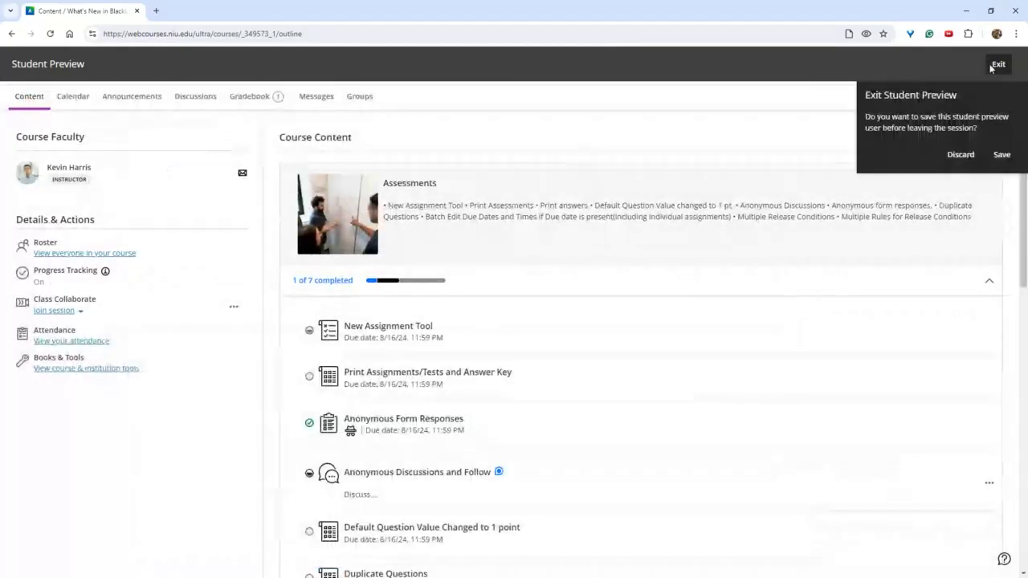
{"action": "left_click", "coordinate": [998, 155]}
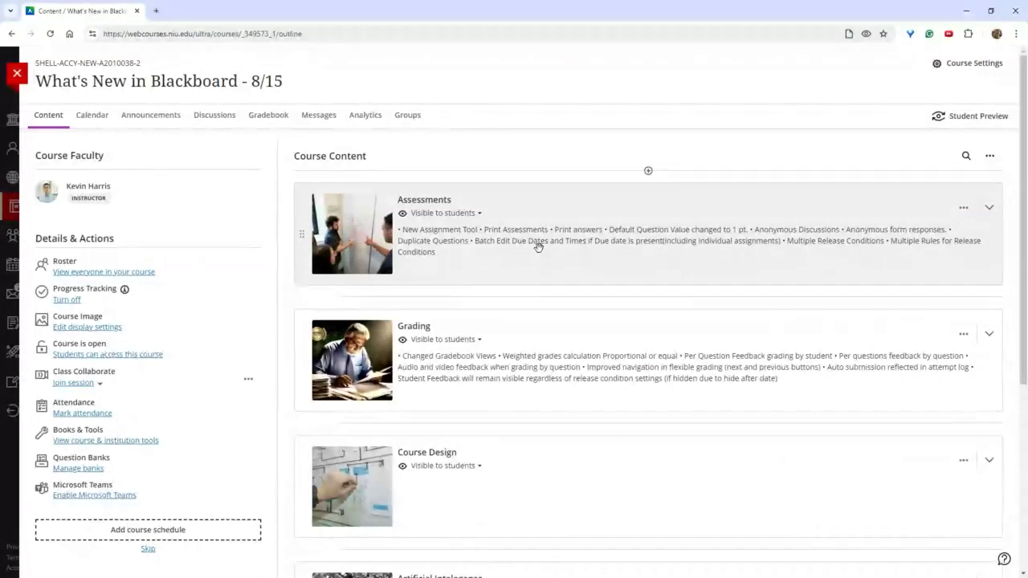
{"action": "left_click", "coordinate": [530, 261]}
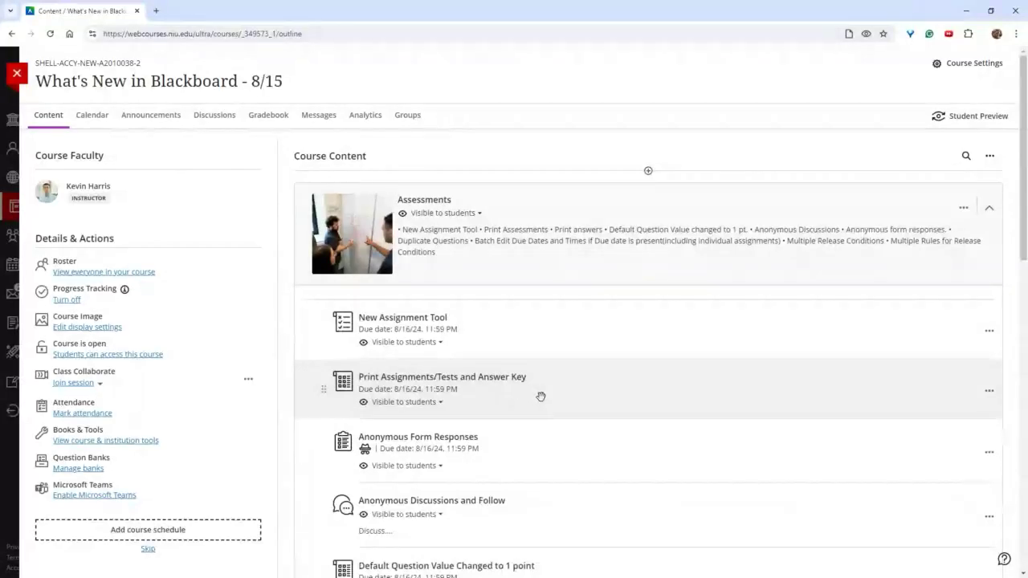
- Open the Print Assignments/Tests and Answer Key test and review its questions-only print preview without printing
{"action": "left_click", "coordinate": [575, 399]}
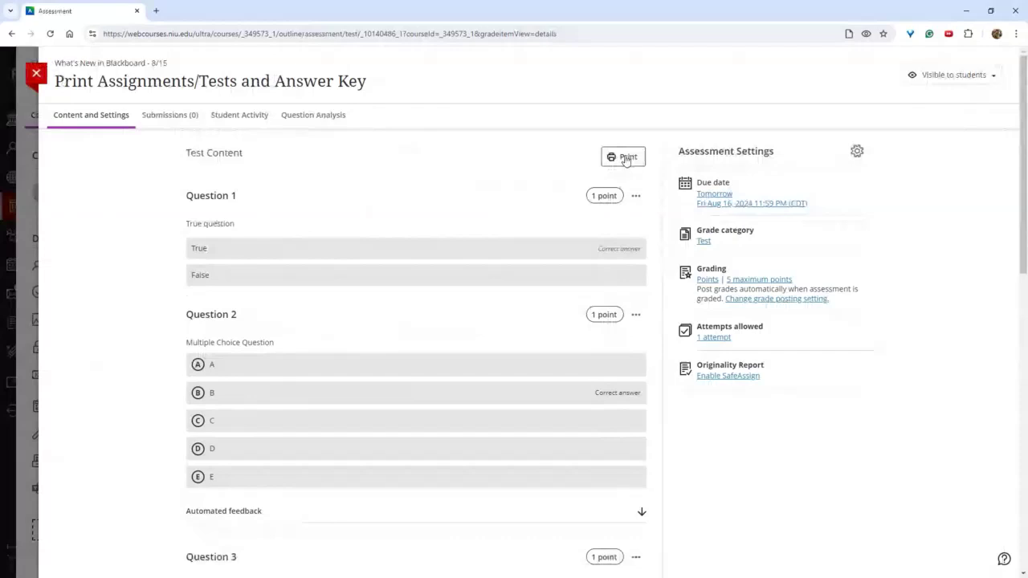
{"action": "left_click", "coordinate": [627, 157]}
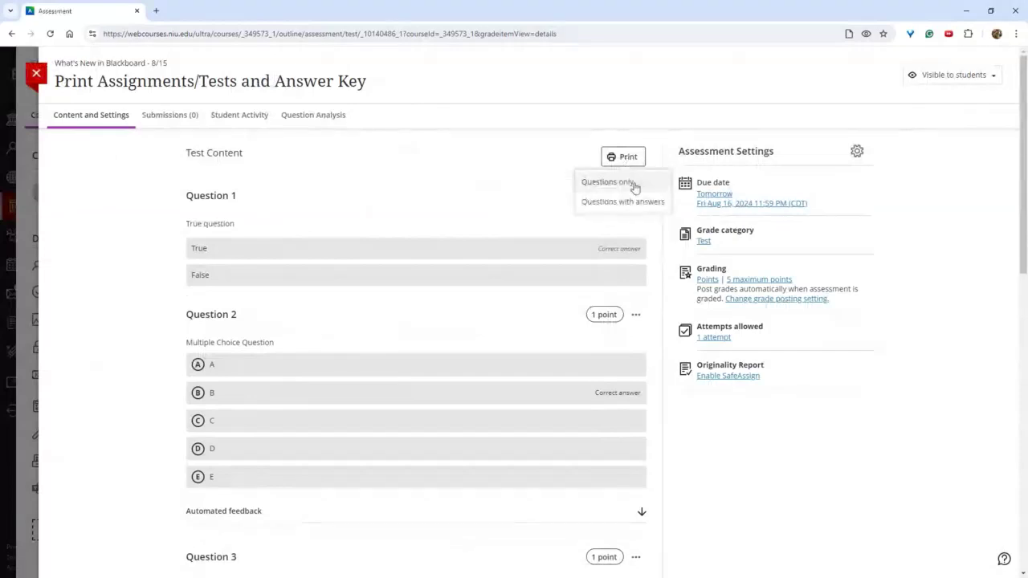
{"action": "left_click", "coordinate": [635, 187]}
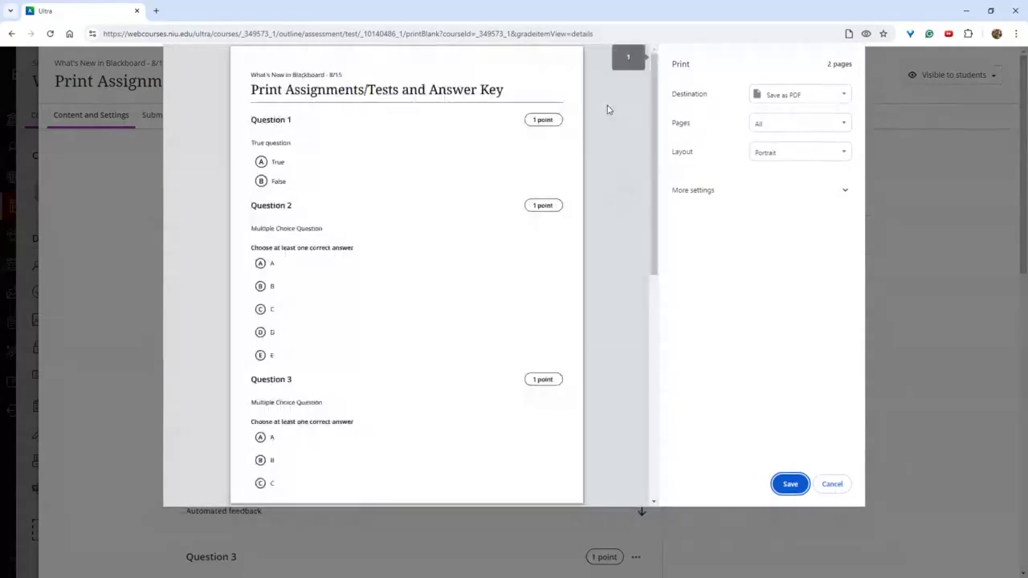
{"action": "left_click_drag", "start_coordinate": [652, 97], "coordinate": [744, 211]}
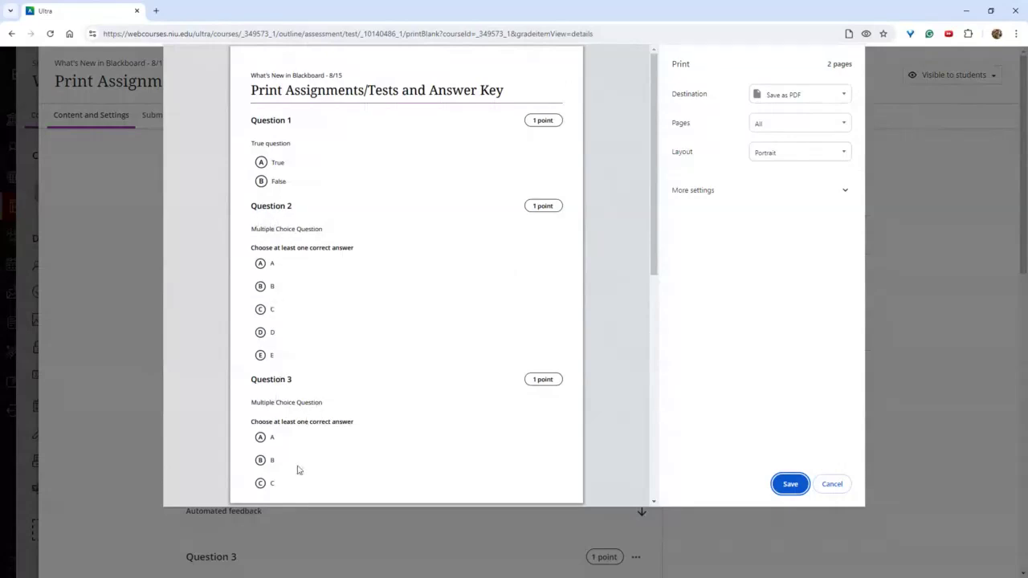
{"action": "scroll", "coordinate": [346, 358], "scroll_direction": "down", "scroll_amount": 3}
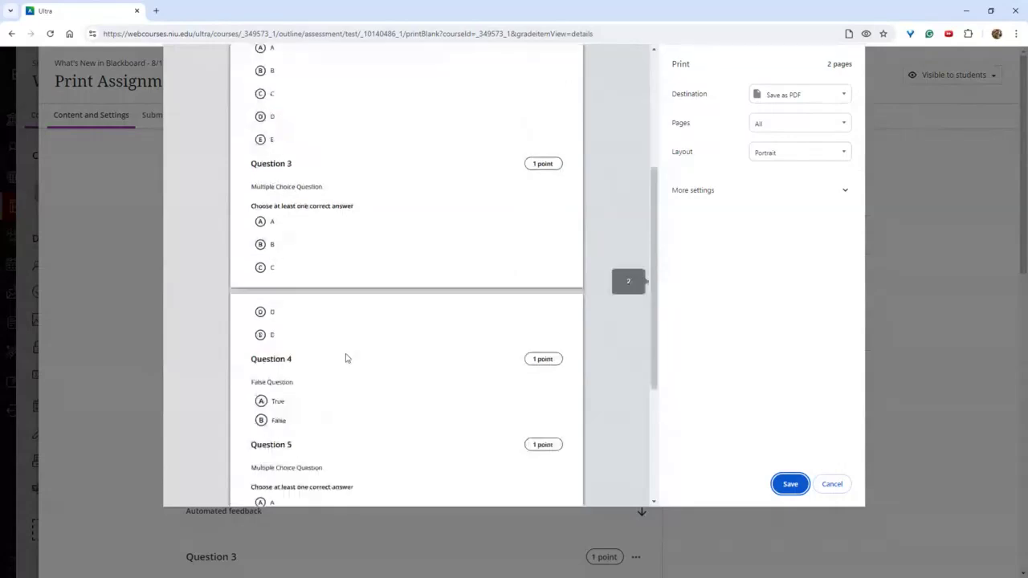
{"action": "scroll", "coordinate": [347, 359], "scroll_direction": "down", "scroll_amount": 2}
{"action": "scroll", "coordinate": [330, 228], "scroll_direction": "down", "scroll_amount": 1}
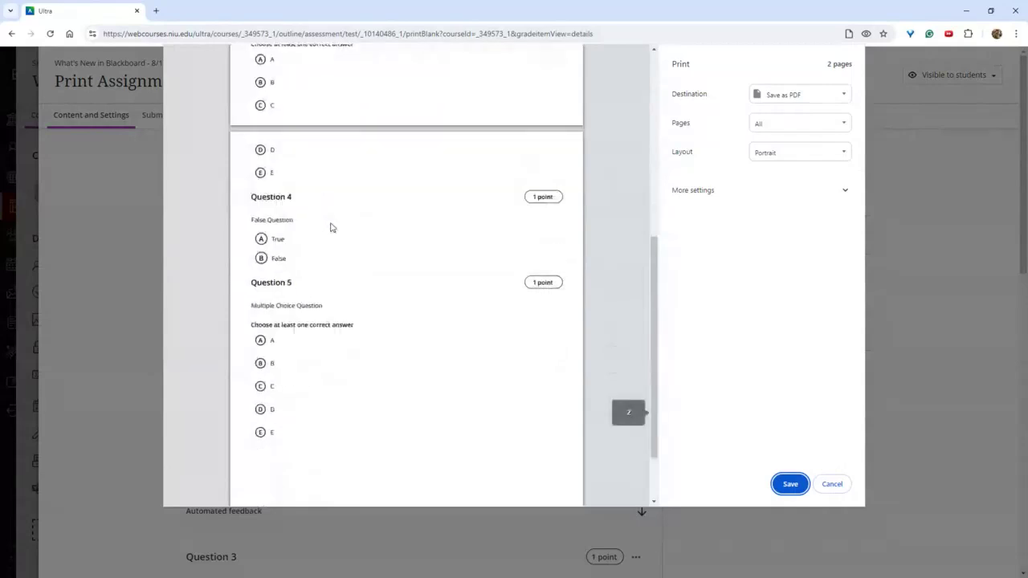
{"action": "scroll", "coordinate": [330, 228], "scroll_direction": "up", "scroll_amount": 6}
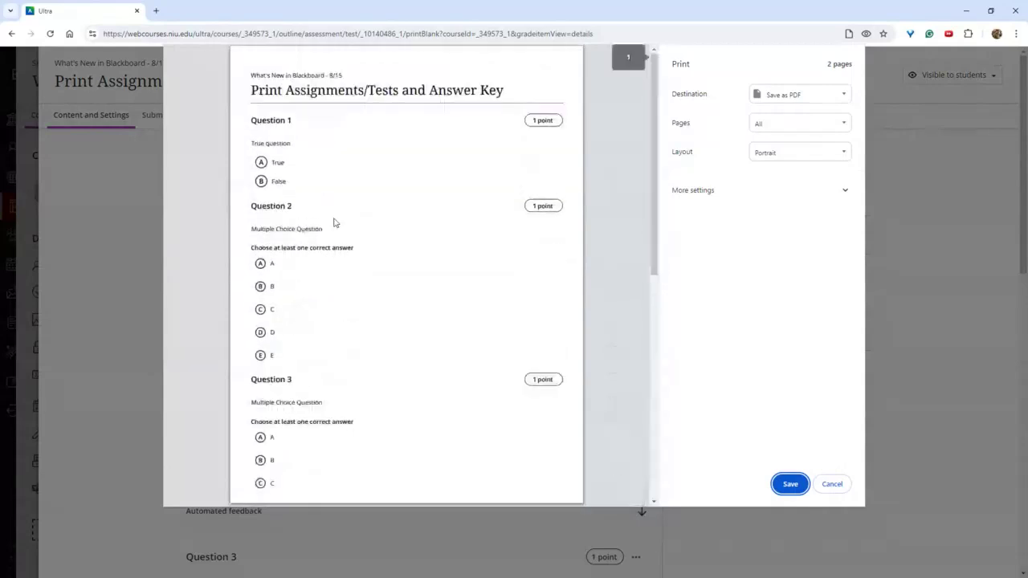
{"action": "left_click", "coordinate": [832, 484]}
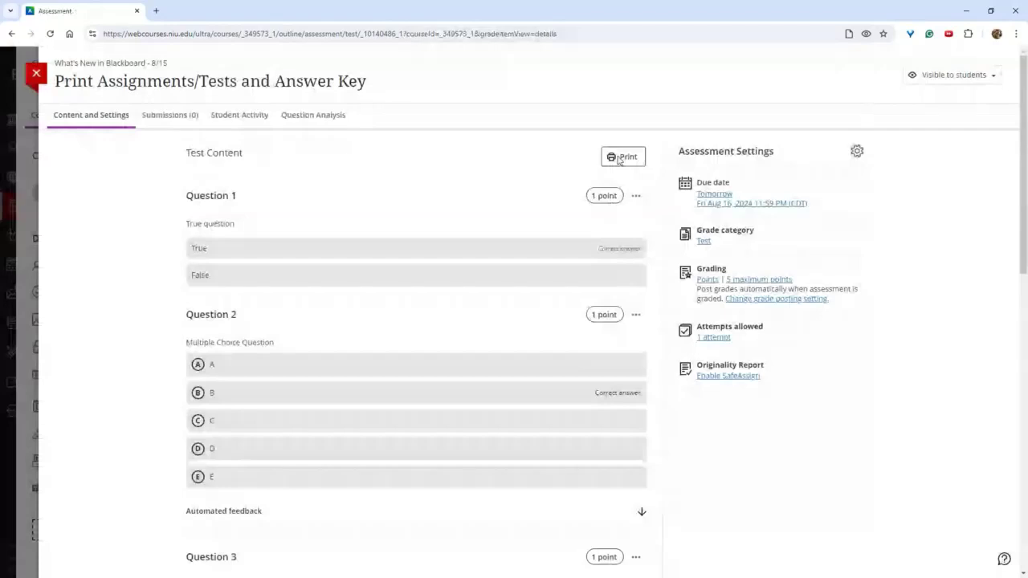
- Review the test's print preview for questions with answers, cancel printing, and close the test
{"action": "left_click", "coordinate": [619, 158]}
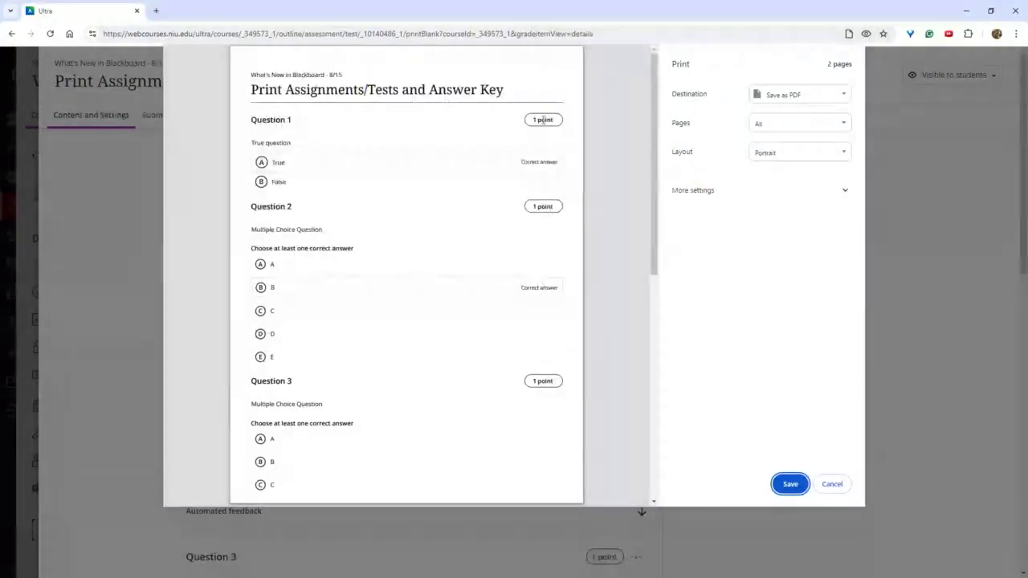
{"action": "scroll", "coordinate": [493, 390], "scroll_direction": "down", "scroll_amount": 2}
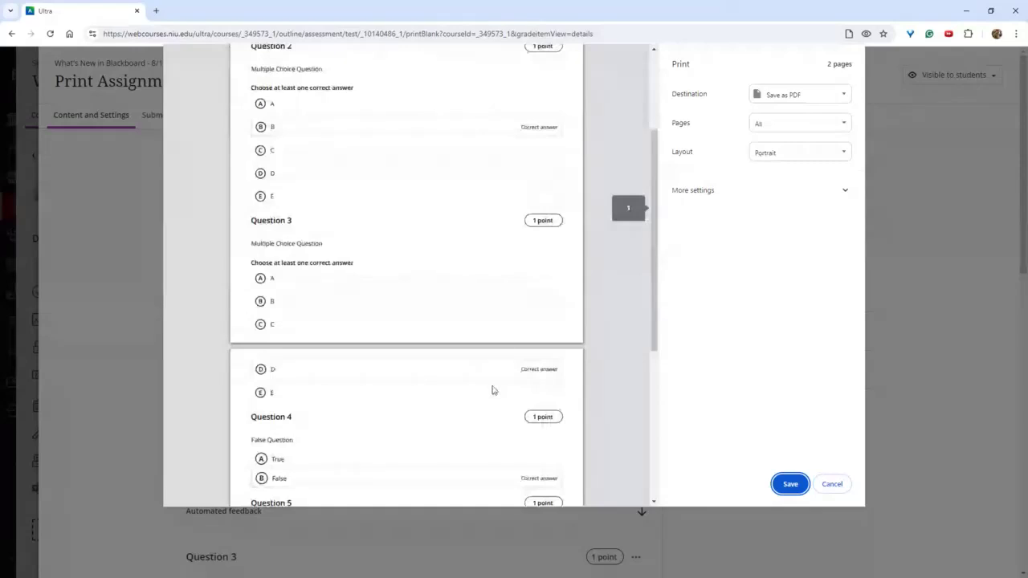
{"action": "scroll", "coordinate": [493, 390], "scroll_direction": "down", "scroll_amount": 2}
{"action": "scroll", "coordinate": [506, 278], "scroll_direction": "down", "scroll_amount": 2}
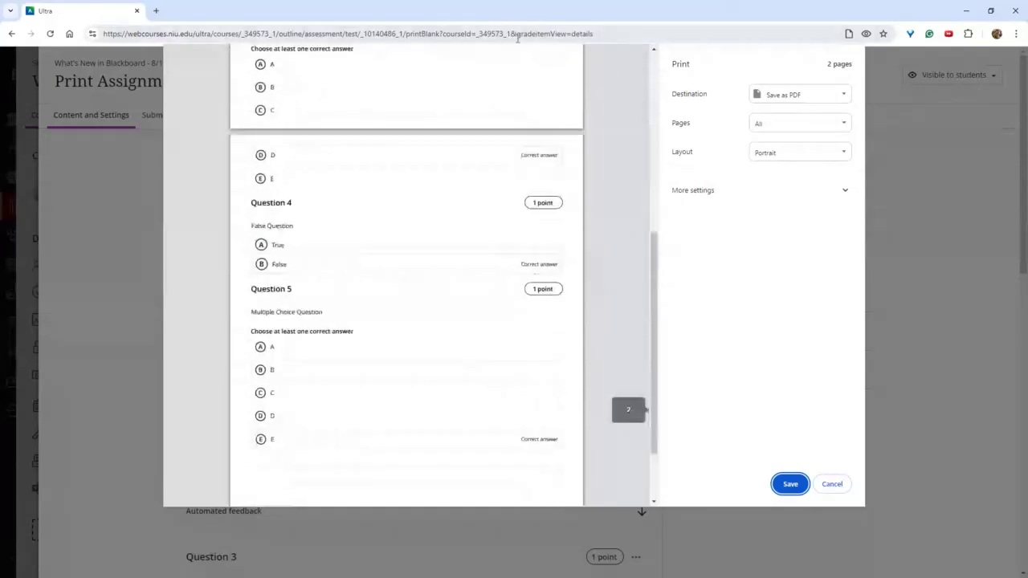
{"action": "left_click", "coordinate": [832, 485]}
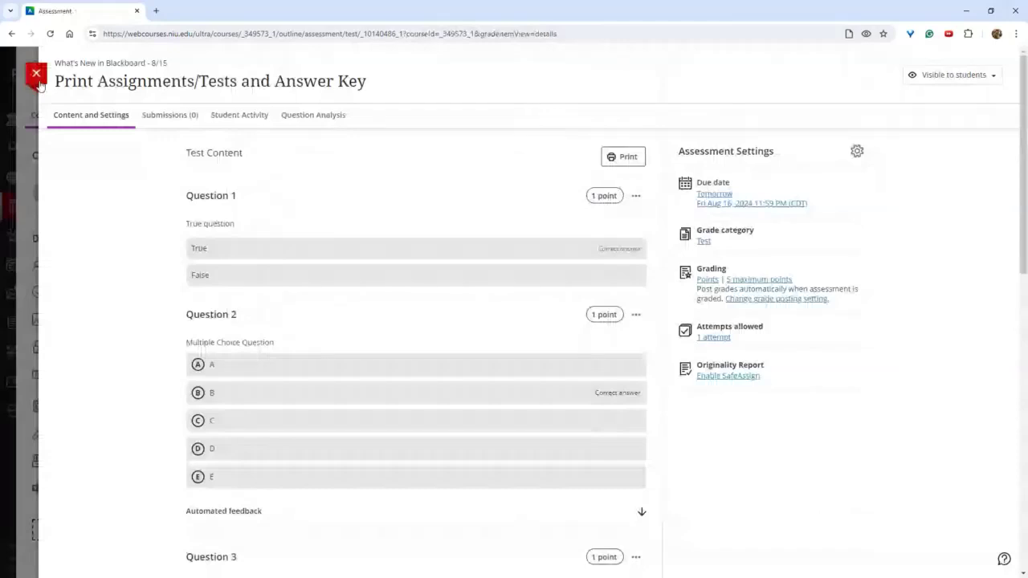
{"action": "left_click", "coordinate": [36, 74]}
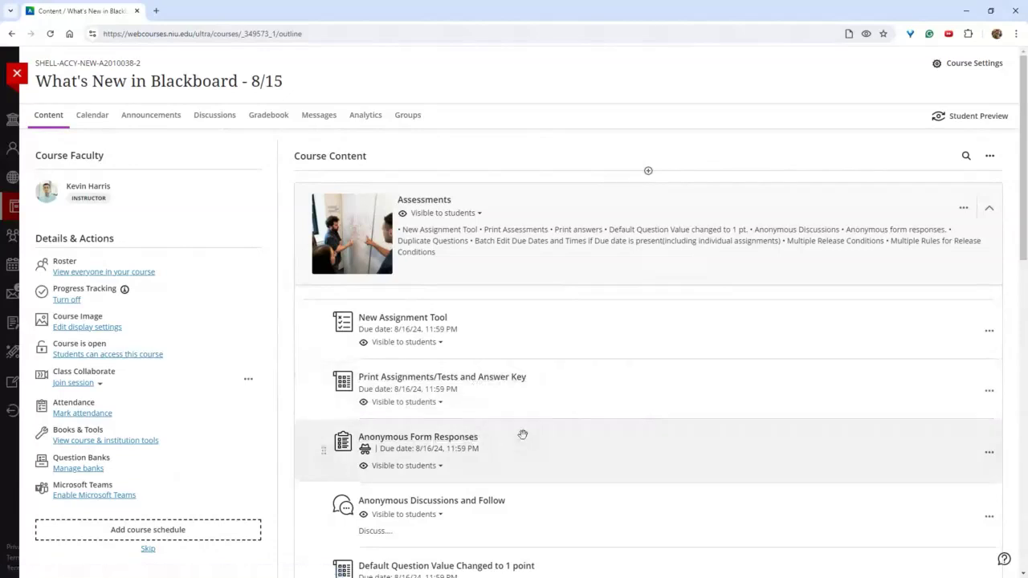
- Open Anonymous Form Responses, inspect the Anonymous submissions option in its settings, and save the settings
{"action": "left_click", "coordinate": [559, 446]}
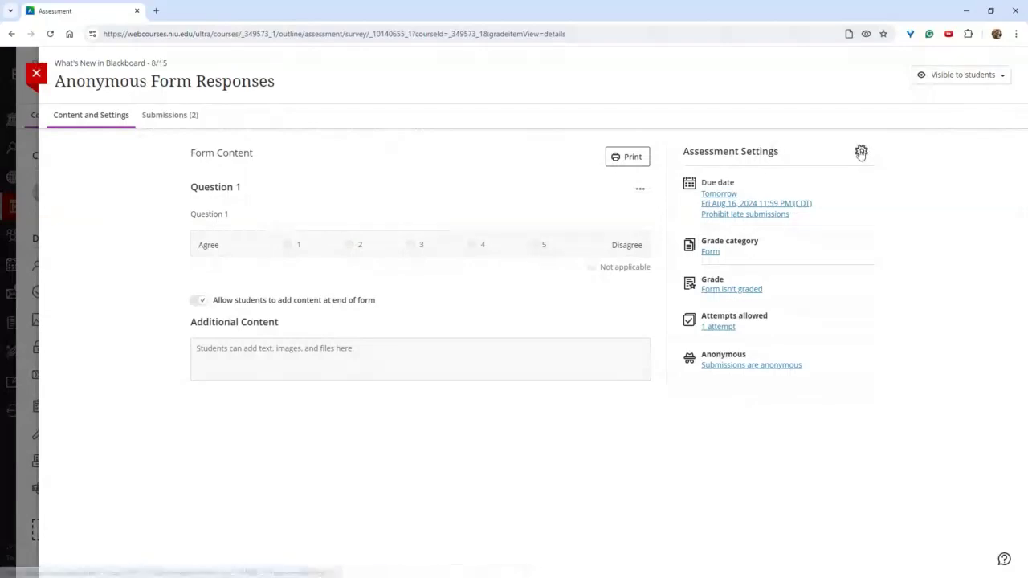
{"action": "left_click", "coordinate": [861, 152]}
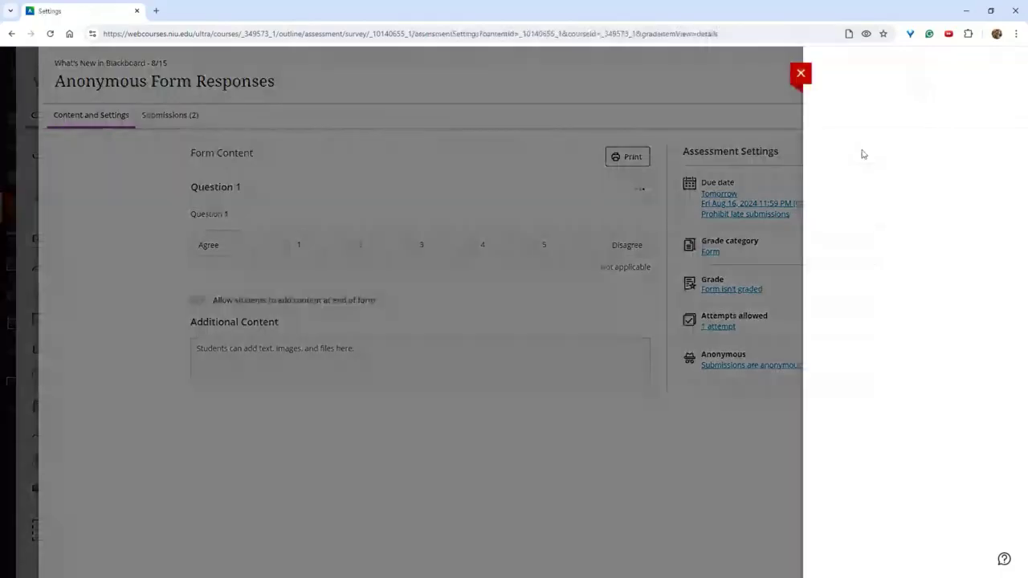
{"action": "scroll", "coordinate": [907, 237], "scroll_direction": "down", "scroll_amount": 5}
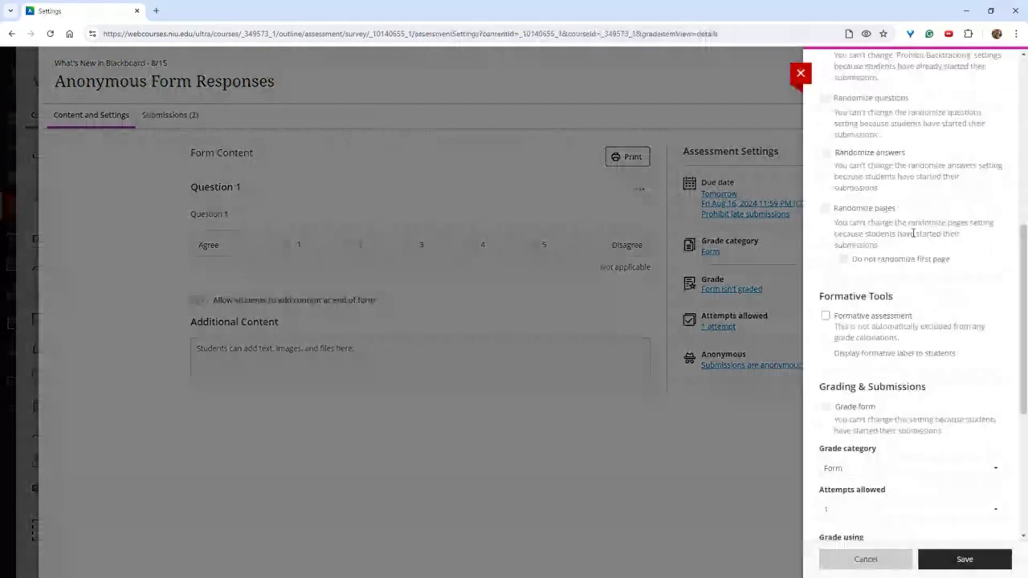
{"action": "scroll", "coordinate": [913, 233], "scroll_direction": "down", "scroll_amount": 3}
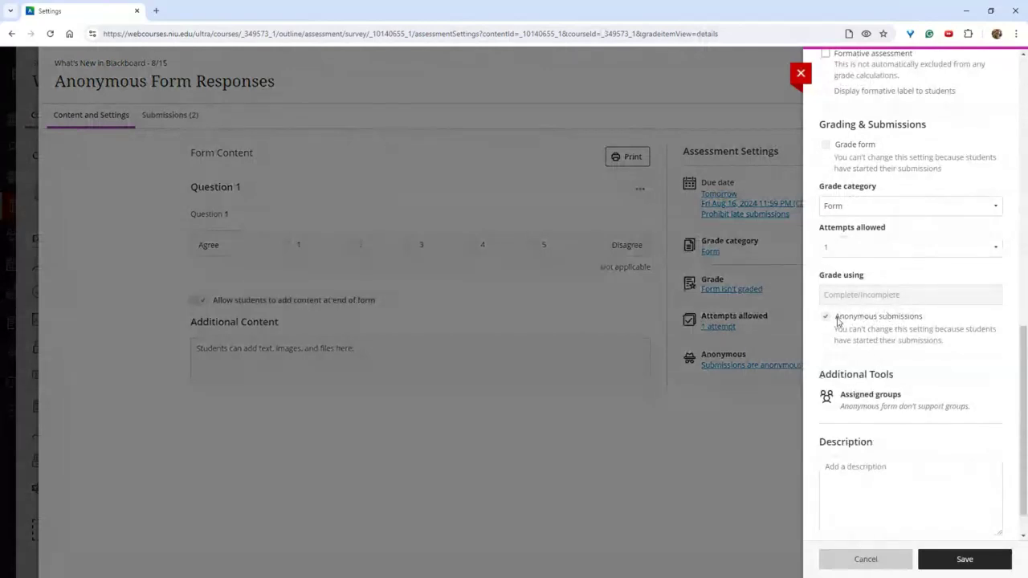
{"action": "left_click", "coordinate": [950, 561]}
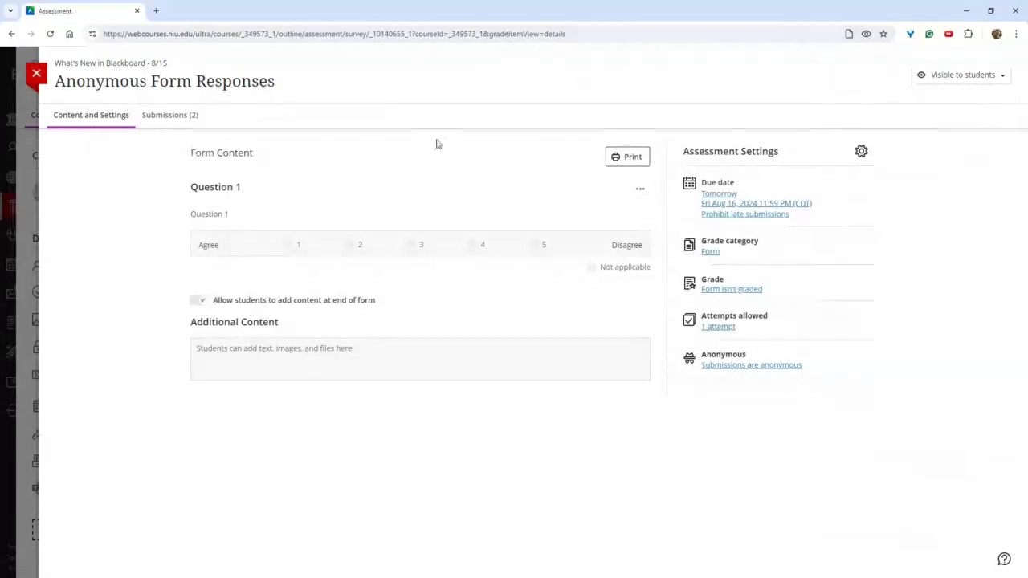
- Review both anonymous students' submissions to the form and return to the course content
{"action": "left_click", "coordinate": [193, 121]}
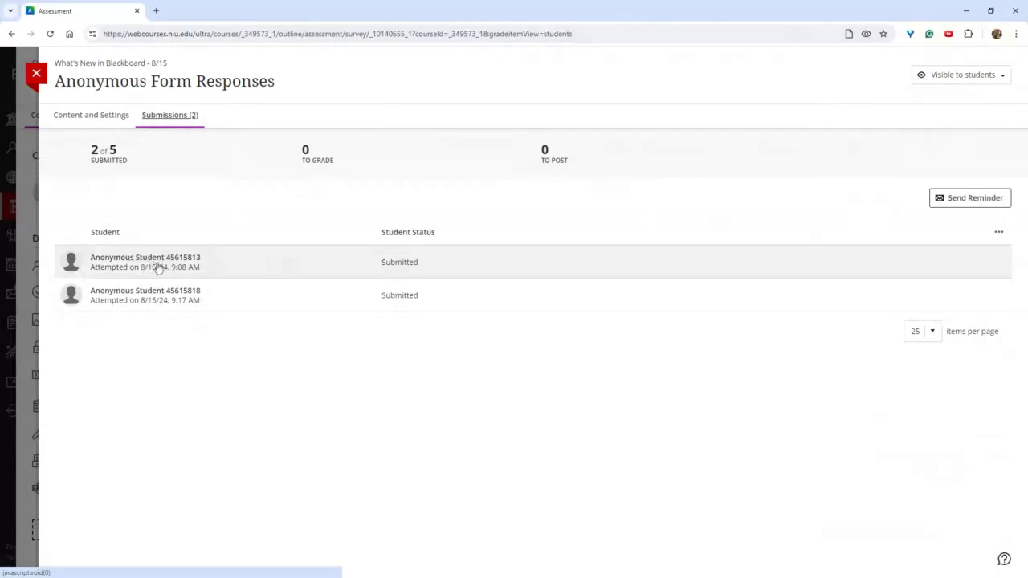
{"action": "left_click", "coordinate": [201, 268]}
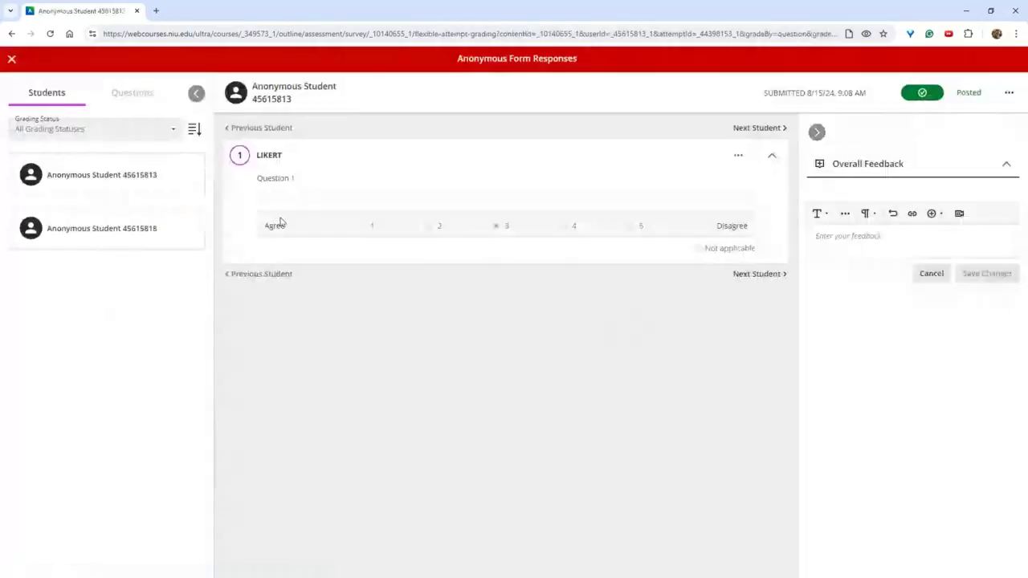
{"action": "left_click", "coordinate": [165, 229]}
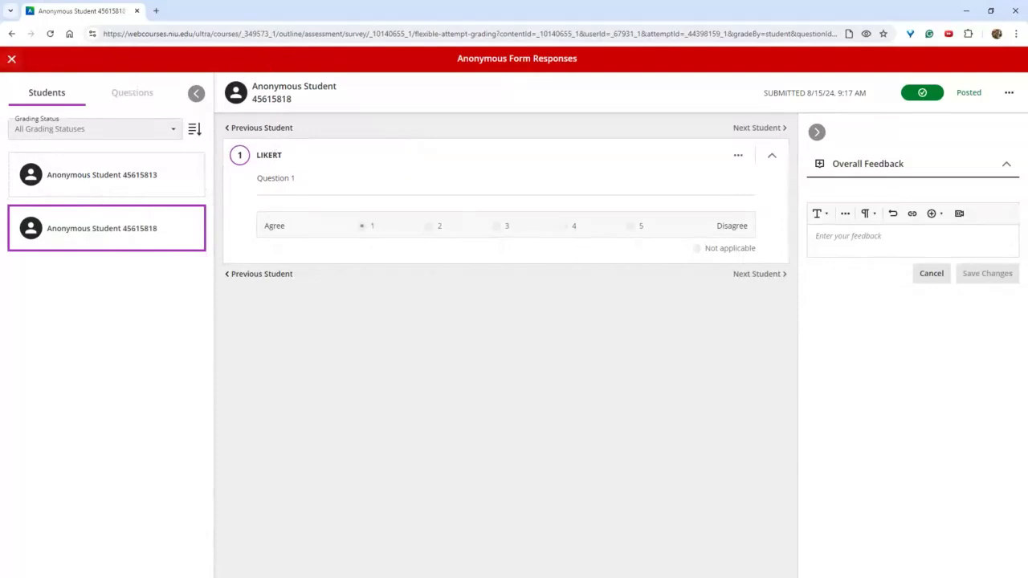
{"action": "left_click", "coordinate": [12, 62]}
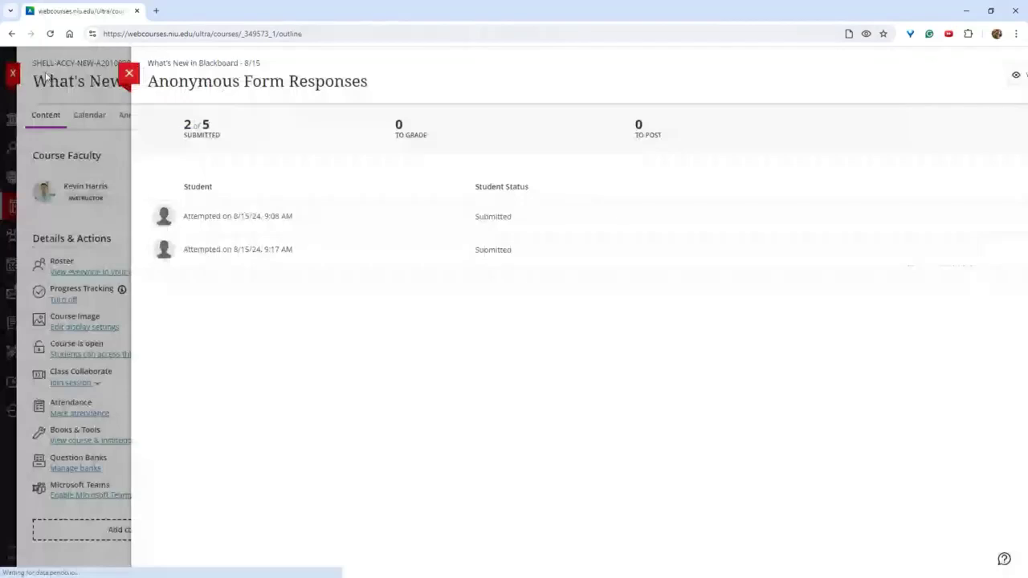
- Open Anonymous Discussions and Follow, inspect the option allowing anonymous responses and replies in its settings, and save them
{"action": "scroll", "coordinate": [472, 255], "scroll_direction": "down", "scroll_amount": 1}
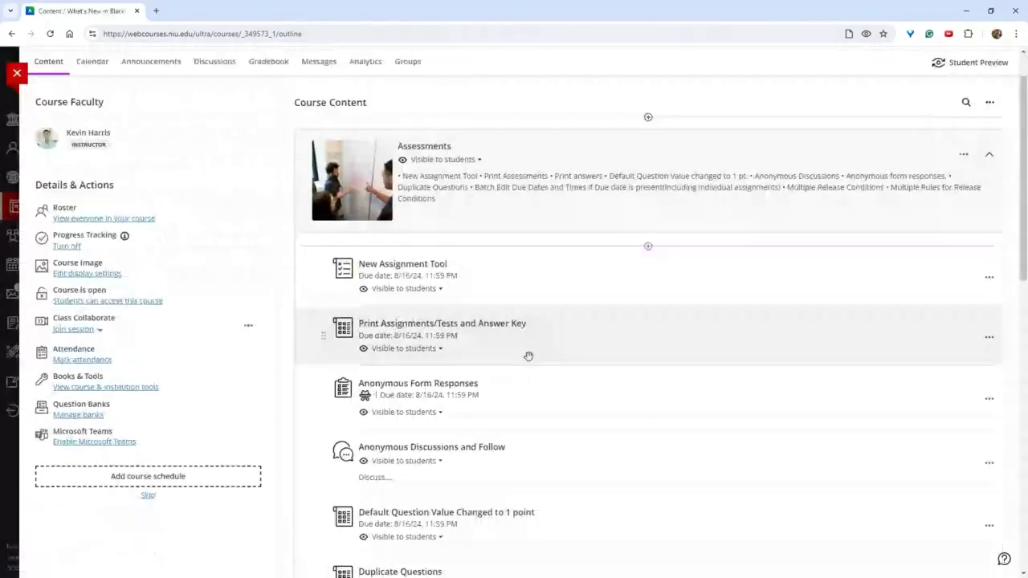
{"action": "left_click", "coordinate": [425, 448]}
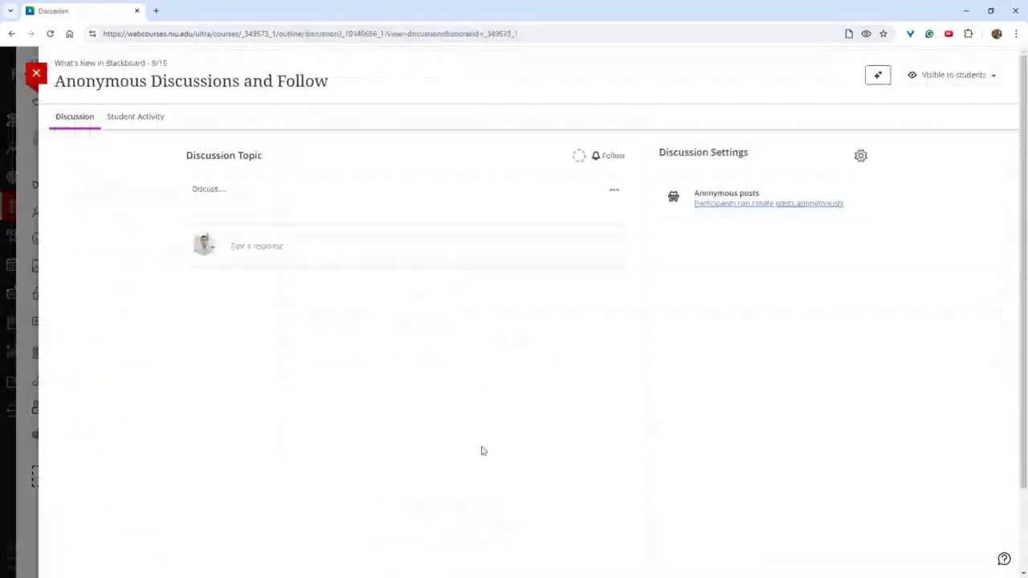
{"action": "left_click", "coordinate": [860, 157]}
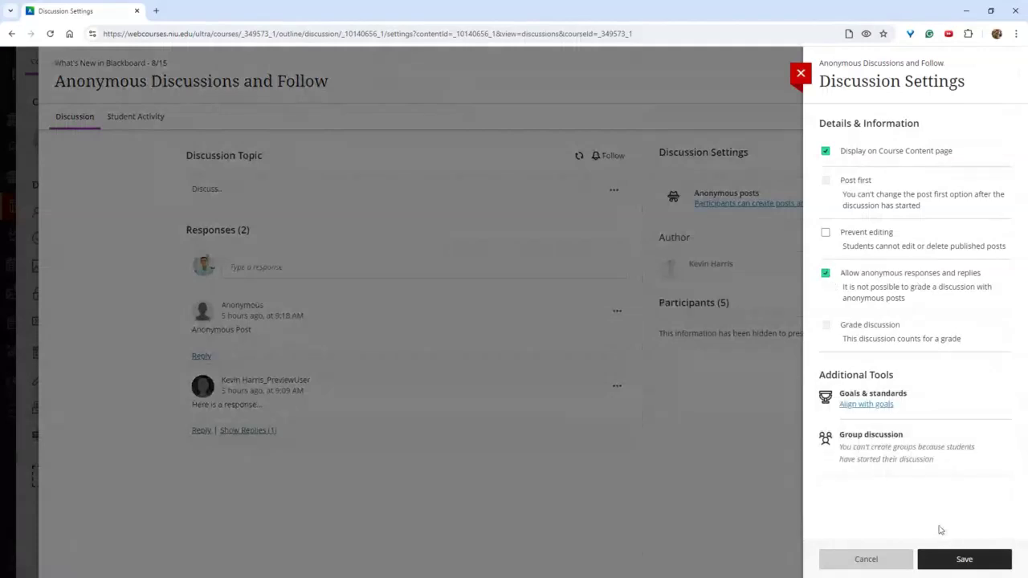
{"action": "left_click", "coordinate": [964, 560]}
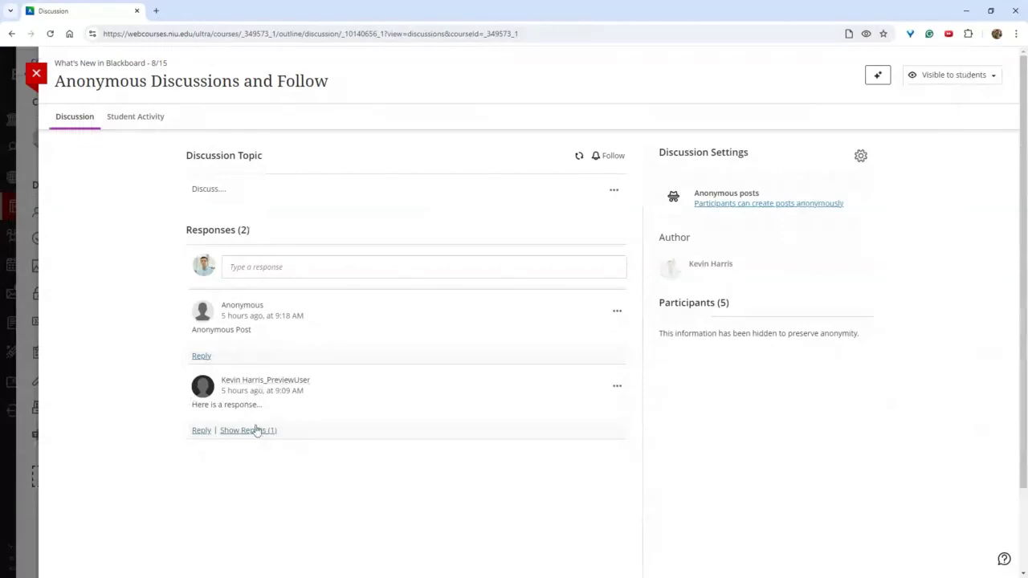
- Show the replies to the non-anonymous response, follow the discussion, and close it
{"action": "left_click", "coordinate": [254, 431]}
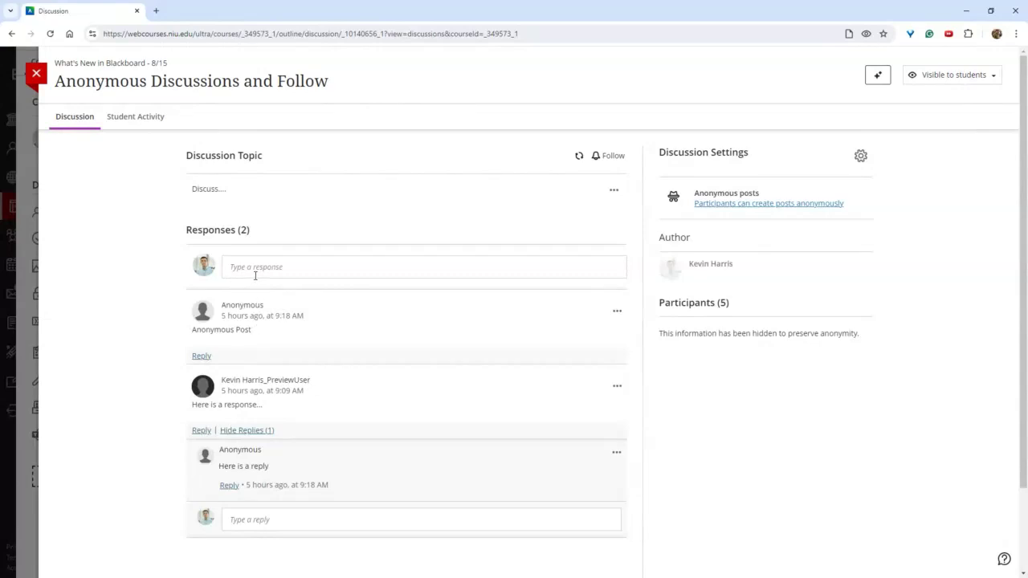
{"action": "left_click", "coordinate": [612, 156]}
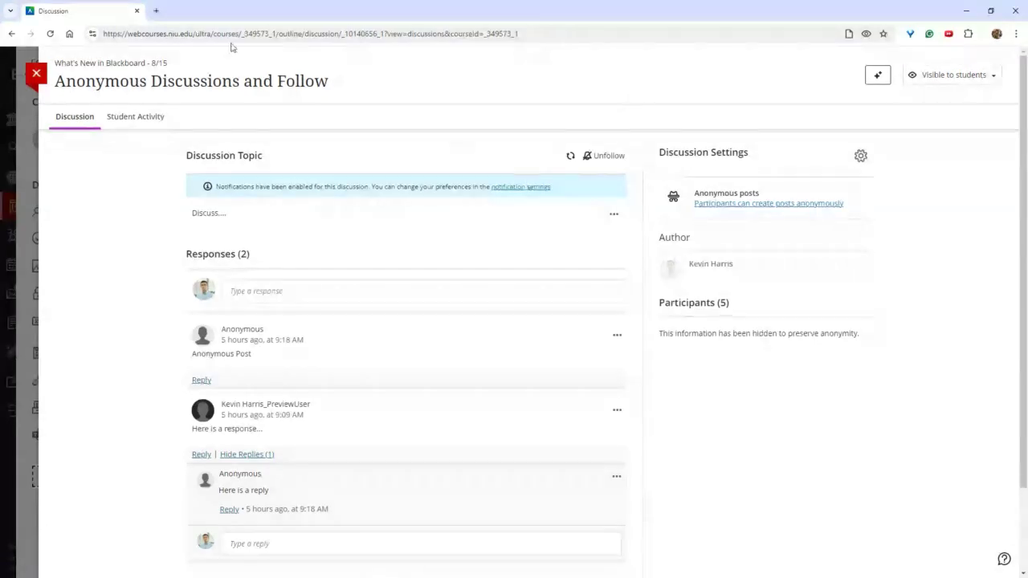
{"action": "left_click", "coordinate": [36, 74]}
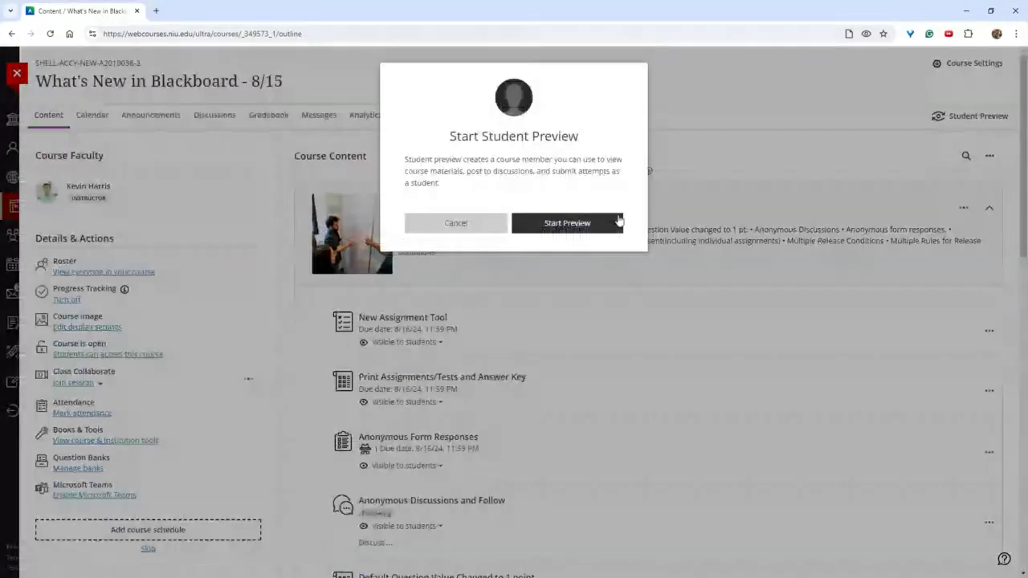
- Start the student preview, expand the Assessments module, and open the Anonymous Discussions and Follow discussion
{"action": "left_click", "coordinate": [616, 222]}
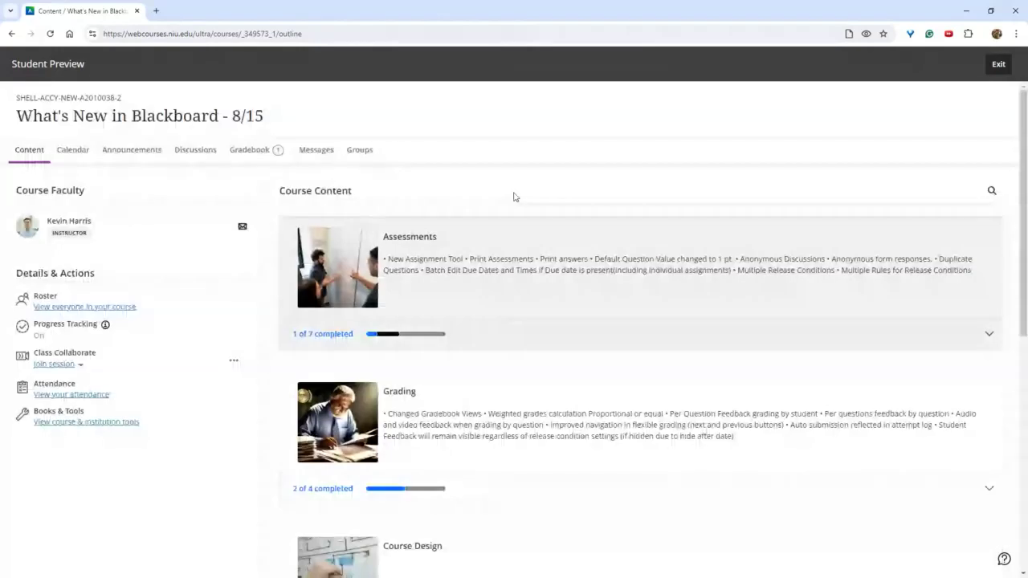
{"action": "left_click", "coordinate": [529, 312]}
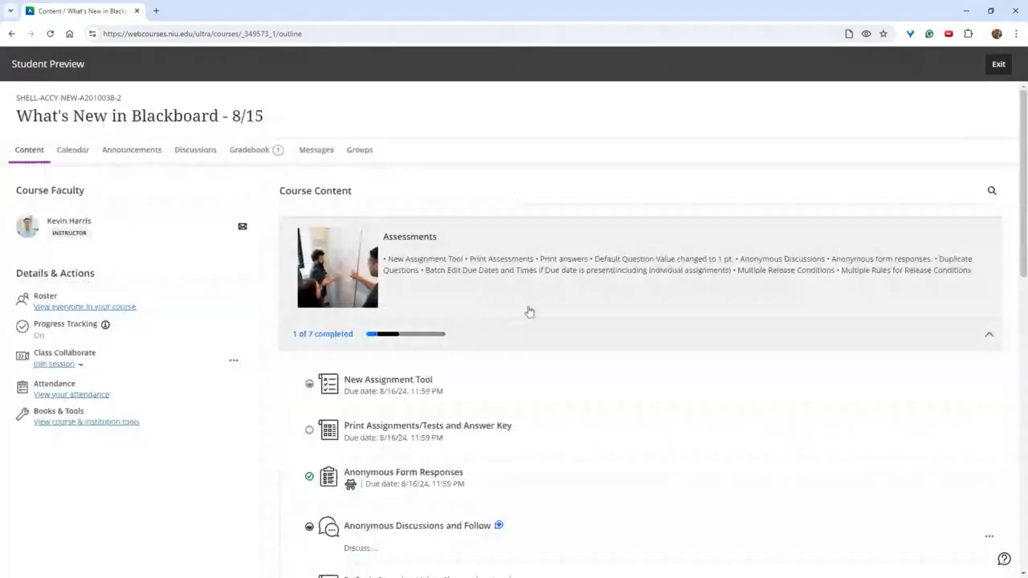
{"action": "scroll", "coordinate": [505, 407], "scroll_direction": "down", "scroll_amount": 2}
{"action": "left_click", "coordinate": [457, 433]}
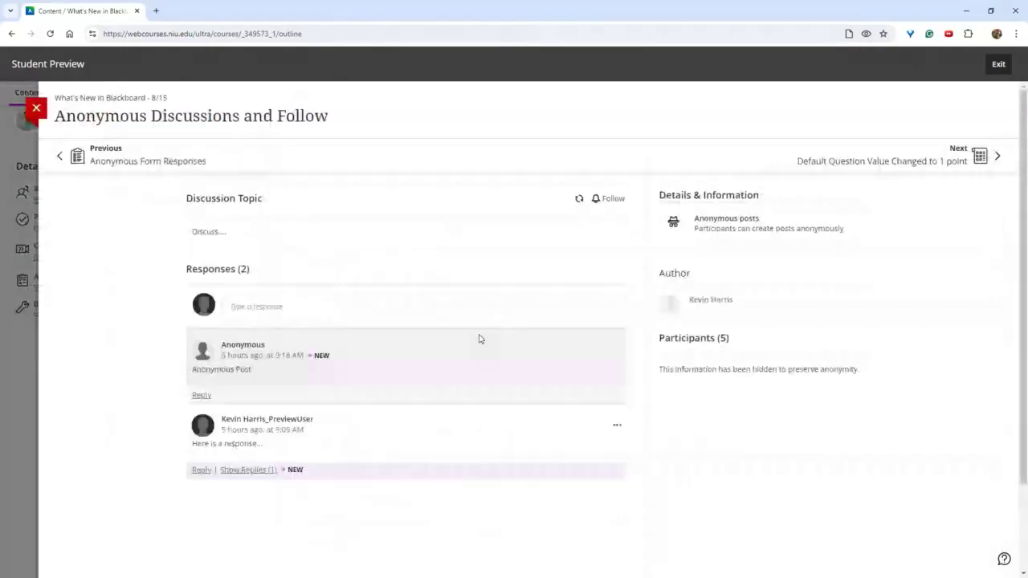
- Draft the reply "response" to the discussion topic with anonymous posting enabled, and exit the student preview without submitting it
{"action": "left_click", "coordinate": [399, 312]}
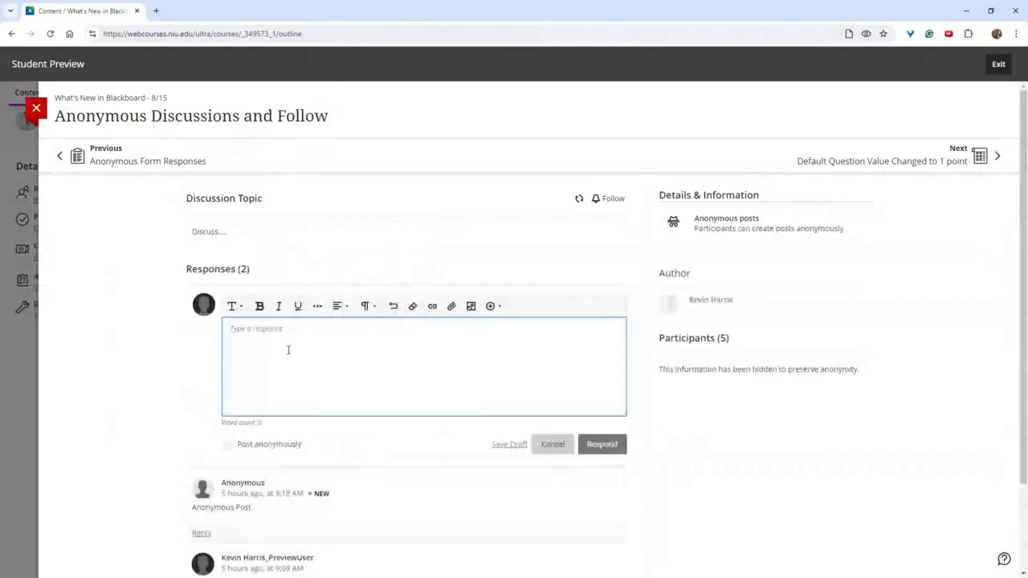
{"action": "type", "text": "response"}
{"action": "left_click", "coordinate": [227, 445]}
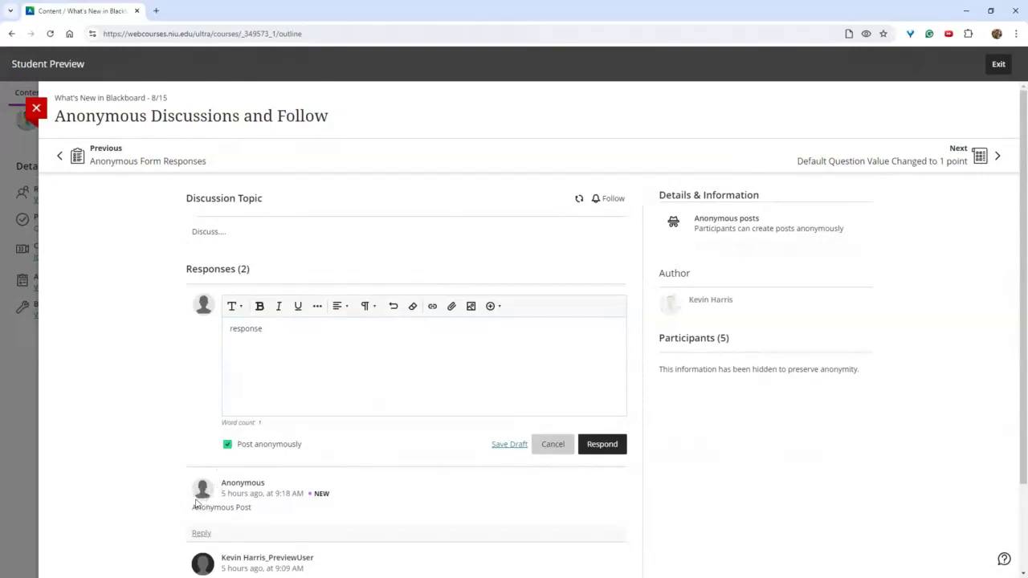
{"action": "left_click", "coordinate": [996, 67]}
{"action": "left_click", "coordinate": [1000, 156]}
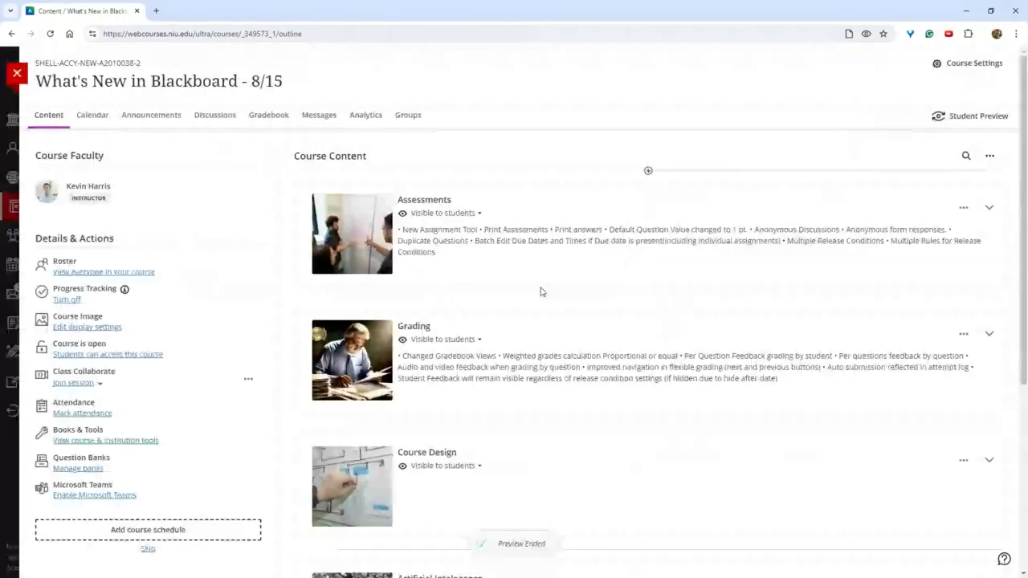
- Open the Default Question Value Changed to 1 point test from the Assessments module and add a True/False question
{"action": "left_click", "coordinate": [574, 269]}
{"action": "scroll", "coordinate": [576, 268], "scroll_direction": "down", "scroll_amount": 3}
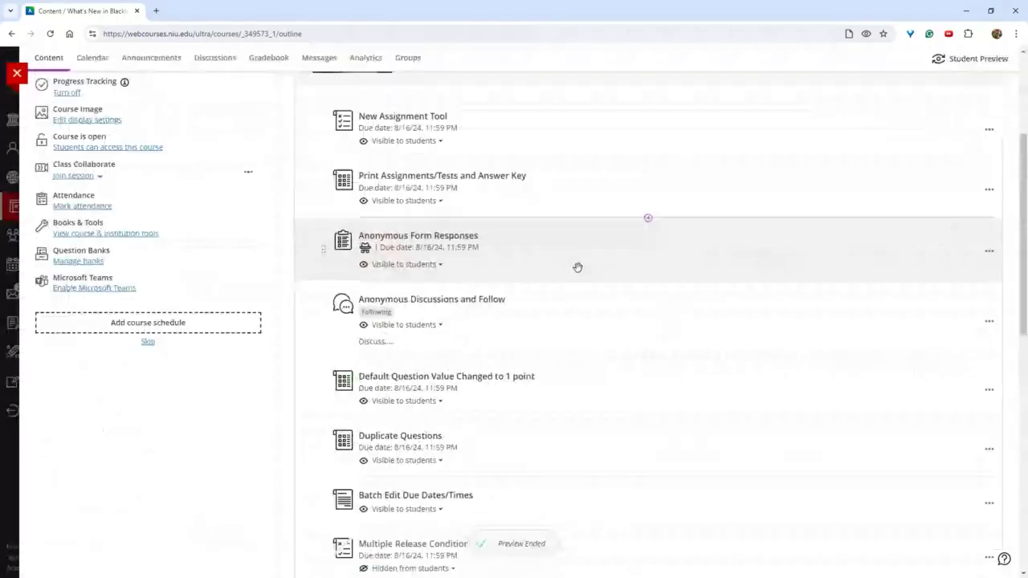
{"action": "scroll", "coordinate": [584, 321], "scroll_direction": "down", "scroll_amount": 1}
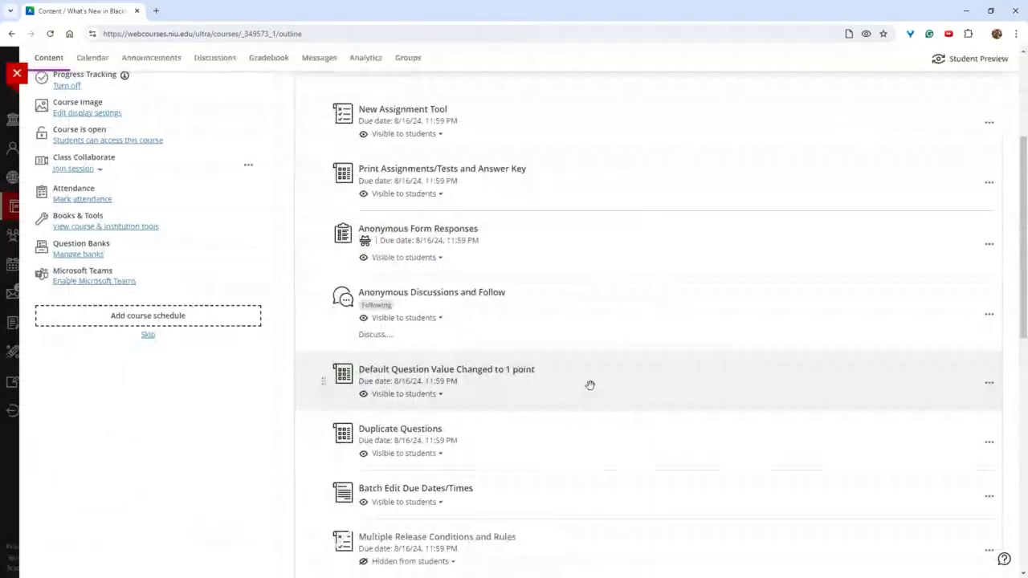
{"action": "left_click", "coordinate": [584, 390]}
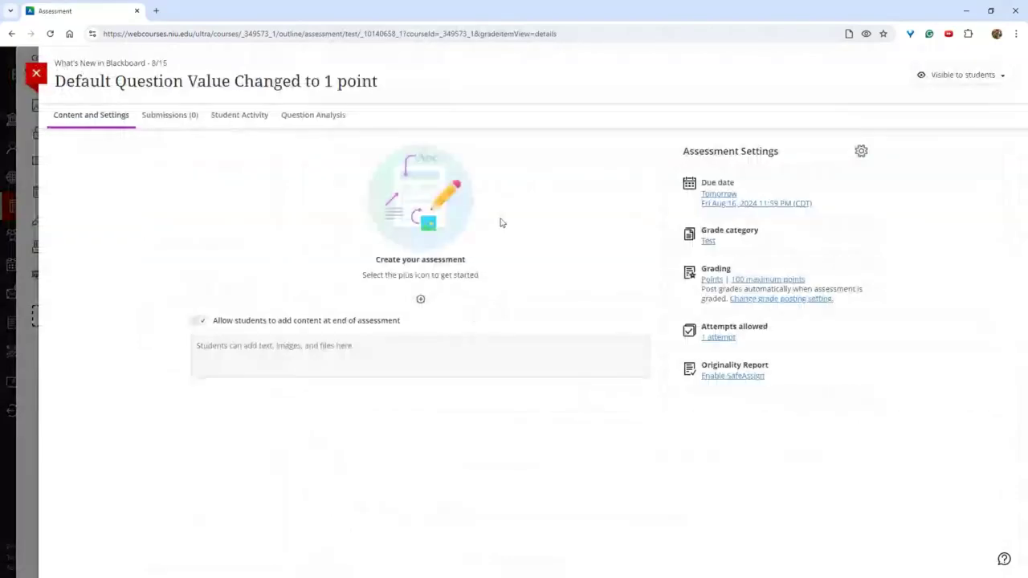
{"action": "left_click", "coordinate": [420, 300]}
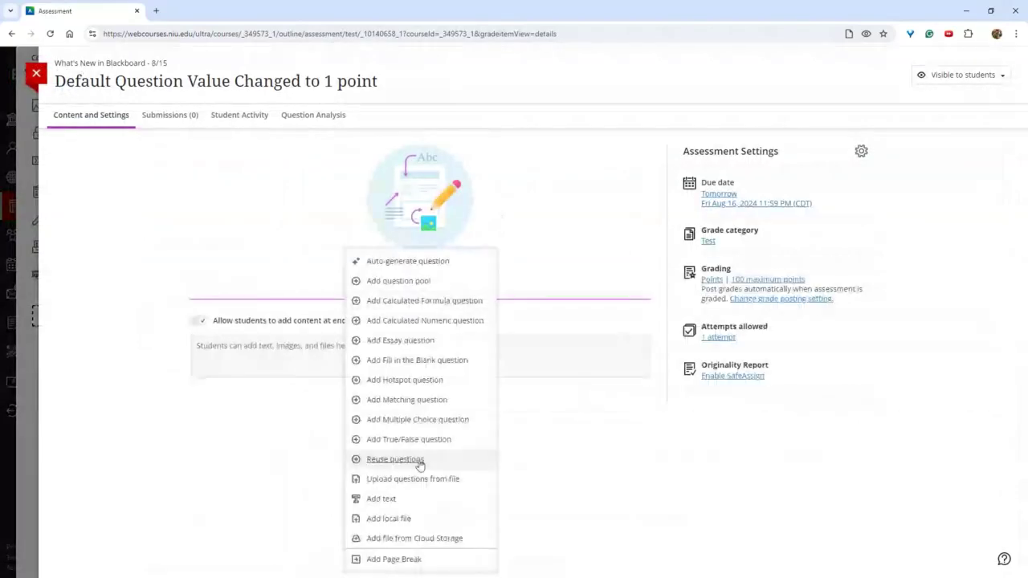
{"action": "left_click", "coordinate": [432, 440]}
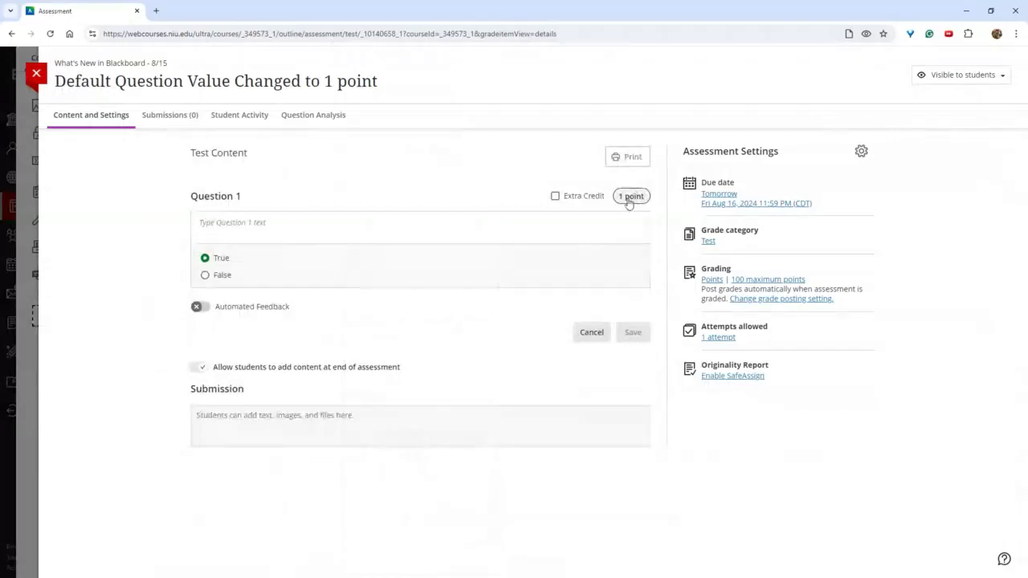
- Set the new True/False question's value to 20 points and close the test without saving the question
{"action": "left_click", "coordinate": [642, 197]}
{"action": "type", "text": "20"}
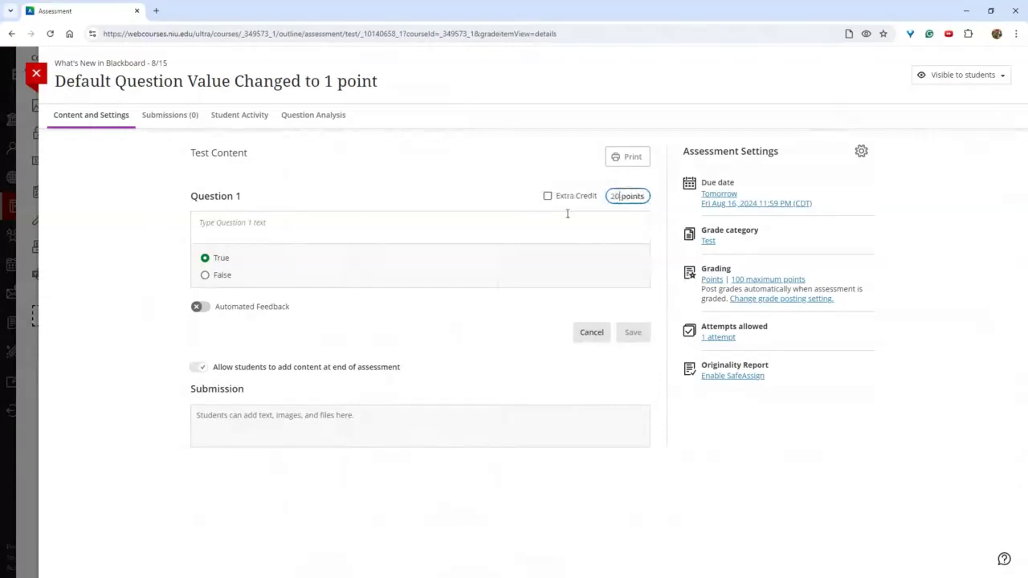
{"action": "key", "text": "Return"}
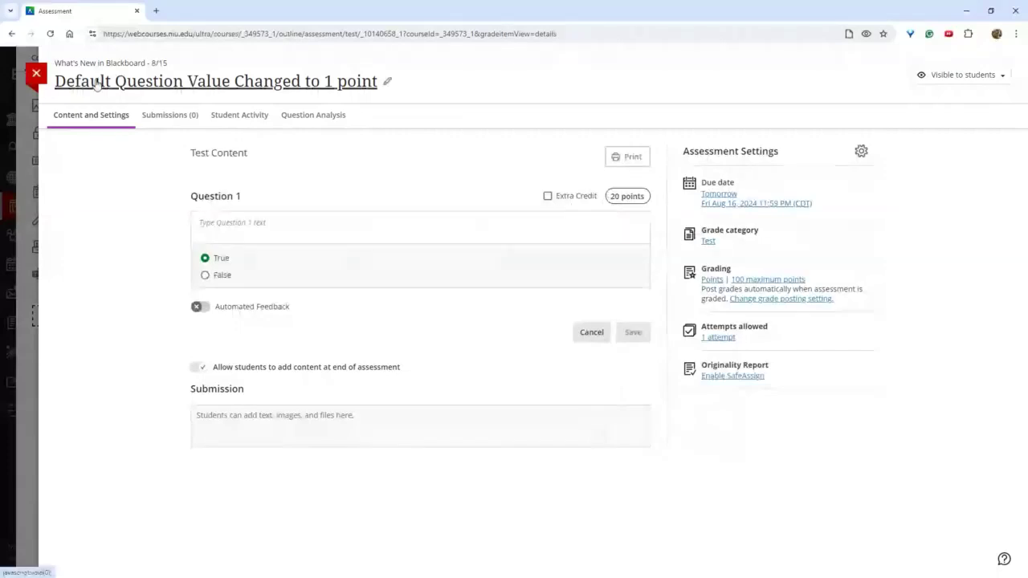
{"action": "left_click", "coordinate": [37, 74]}
{"action": "left_click", "coordinate": [594, 192]}
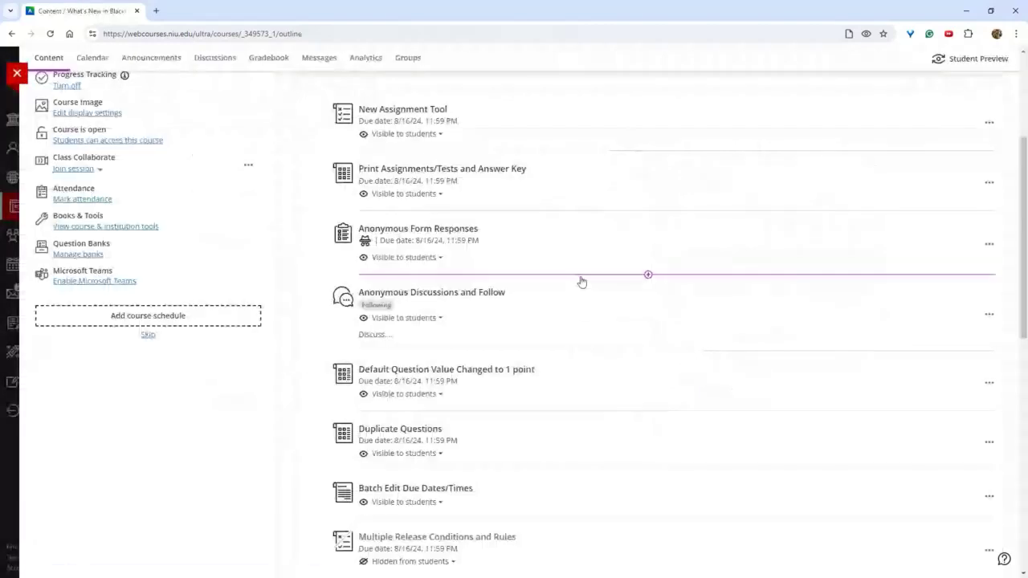
- Open the Duplicate Questions test and duplicate Question 1
{"action": "scroll", "coordinate": [581, 282], "scroll_direction": "down", "scroll_amount": 3}
{"action": "left_click", "coordinate": [517, 232]}
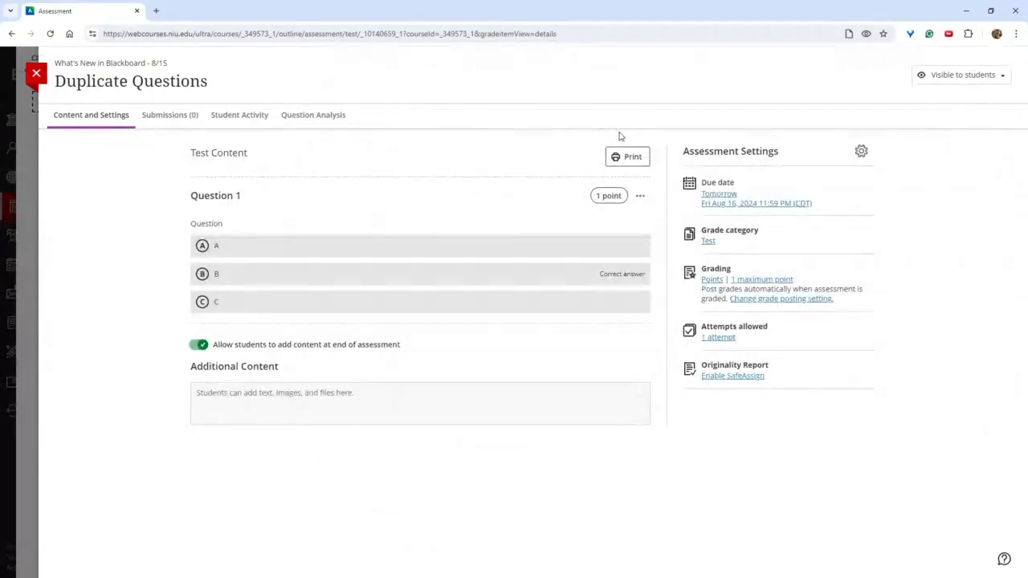
{"action": "left_click", "coordinate": [640, 199]}
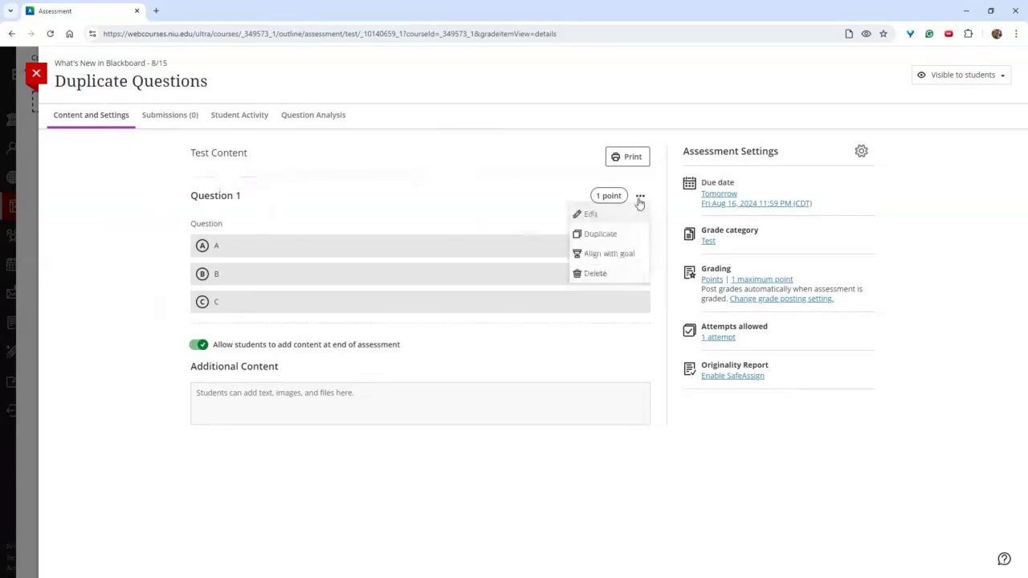
{"action": "left_click", "coordinate": [620, 238]}
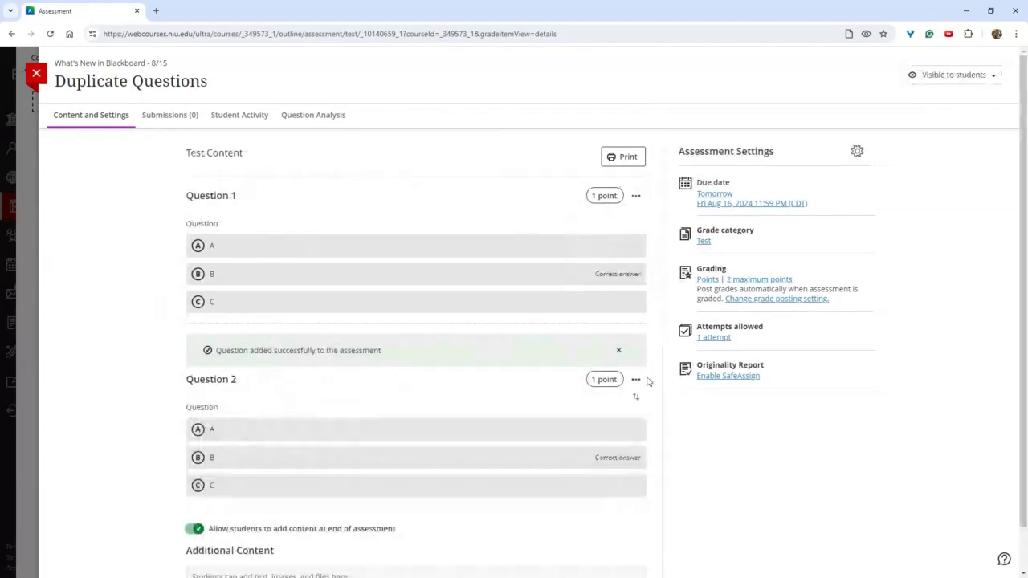
- Make C the only correct answer of Question 2, save the question, and close the test
{"action": "left_click", "coordinate": [639, 380]}
{"action": "left_click", "coordinate": [623, 400]}
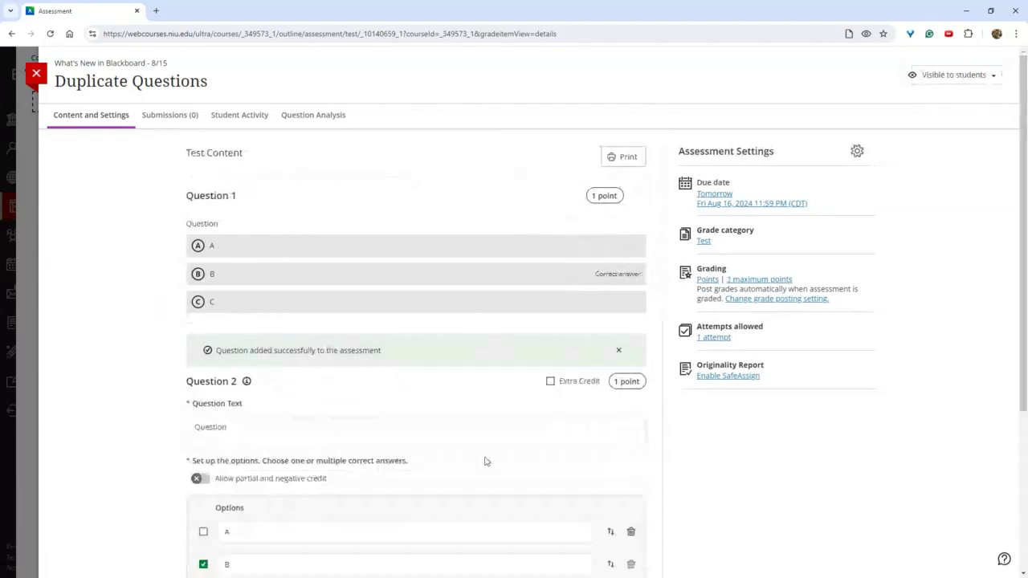
{"action": "scroll", "coordinate": [485, 461], "scroll_direction": "down", "scroll_amount": 3}
{"action": "left_click", "coordinate": [203, 360]}
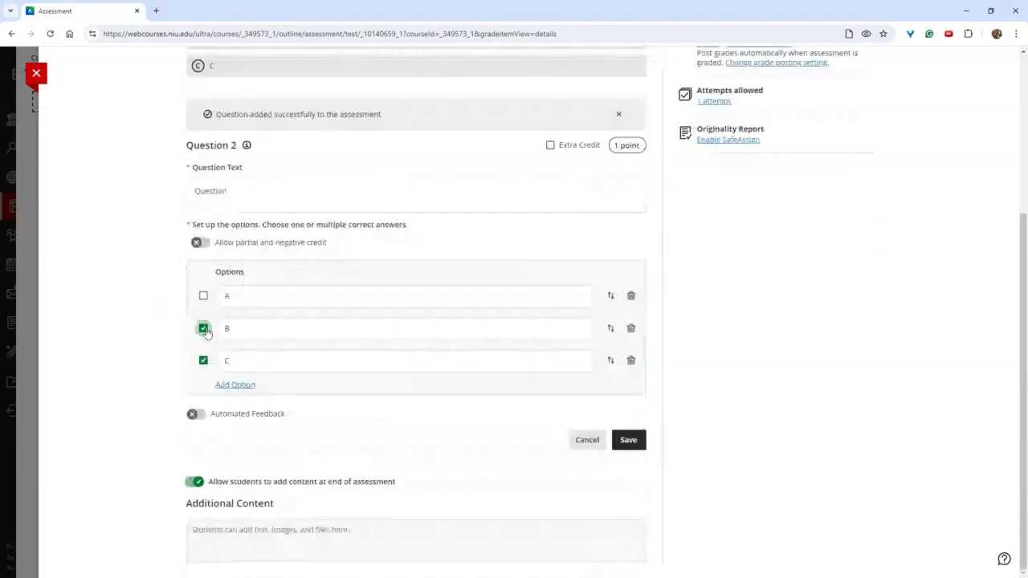
{"action": "left_click", "coordinate": [203, 328]}
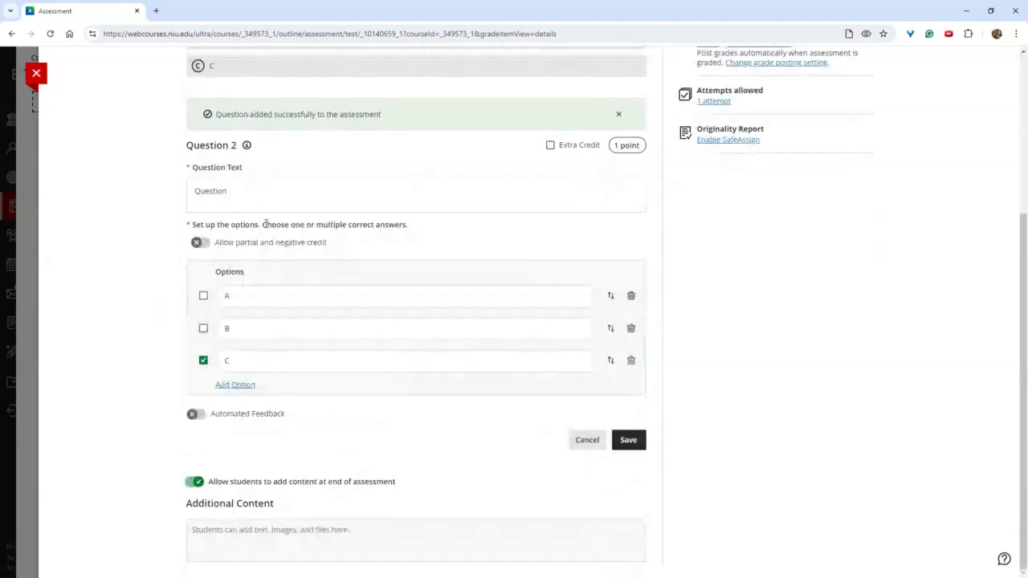
{"action": "left_click", "coordinate": [618, 438]}
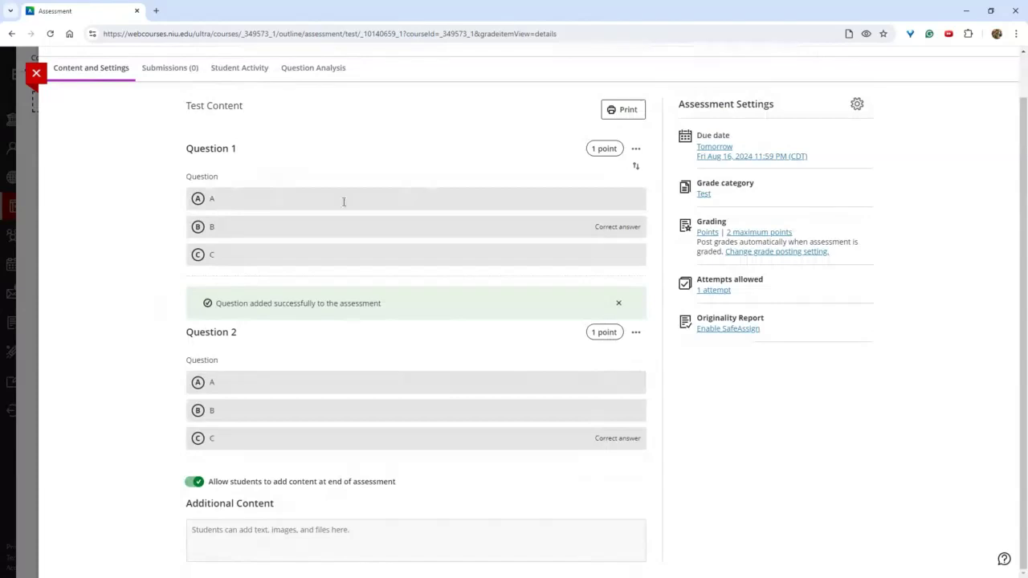
{"action": "left_click", "coordinate": [37, 74]}
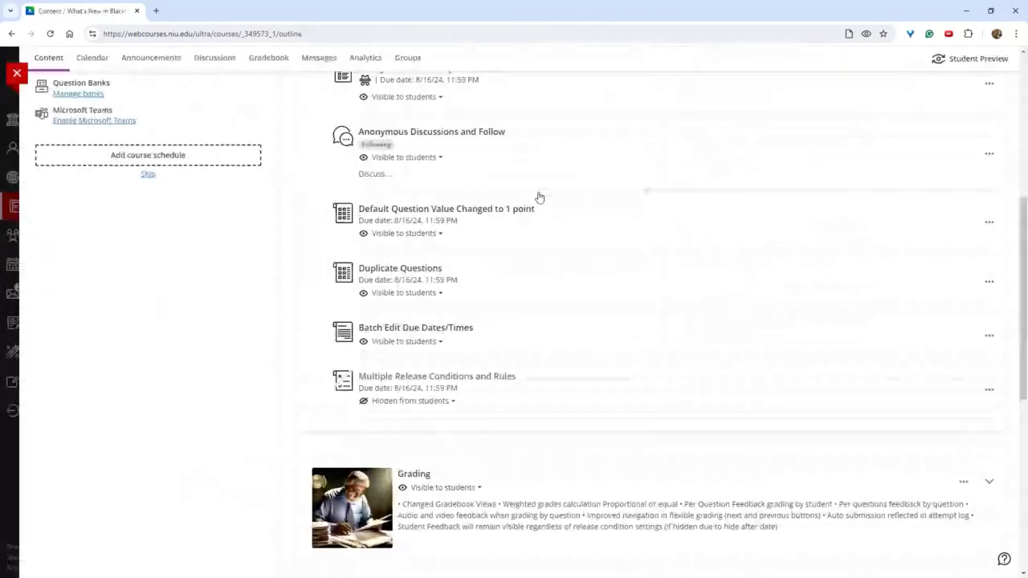
- Open Batch Edit for the course content, select the Assessments module, and start editing its dates
{"action": "scroll", "coordinate": [534, 241], "scroll_direction": "up", "scroll_amount": 1}
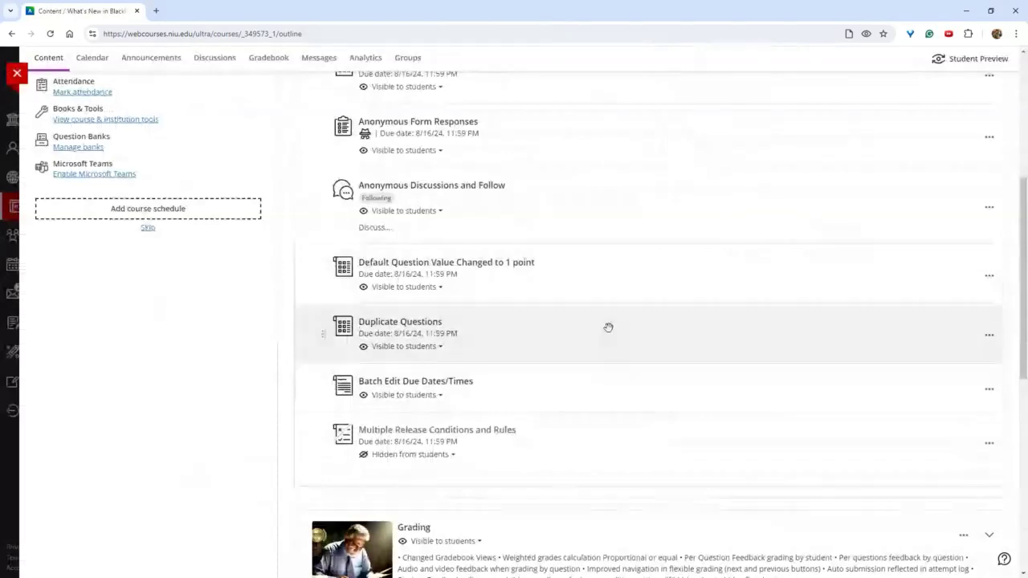
{"action": "scroll", "coordinate": [608, 327], "scroll_direction": "up", "scroll_amount": 4}
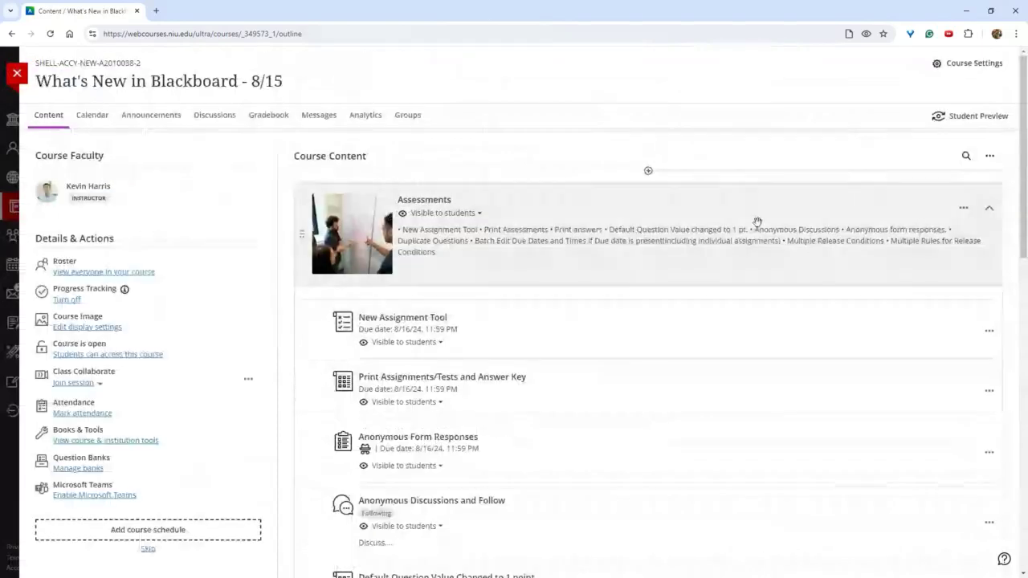
{"action": "scroll", "coordinate": [546, 329], "scroll_direction": "down", "scroll_amount": 1}
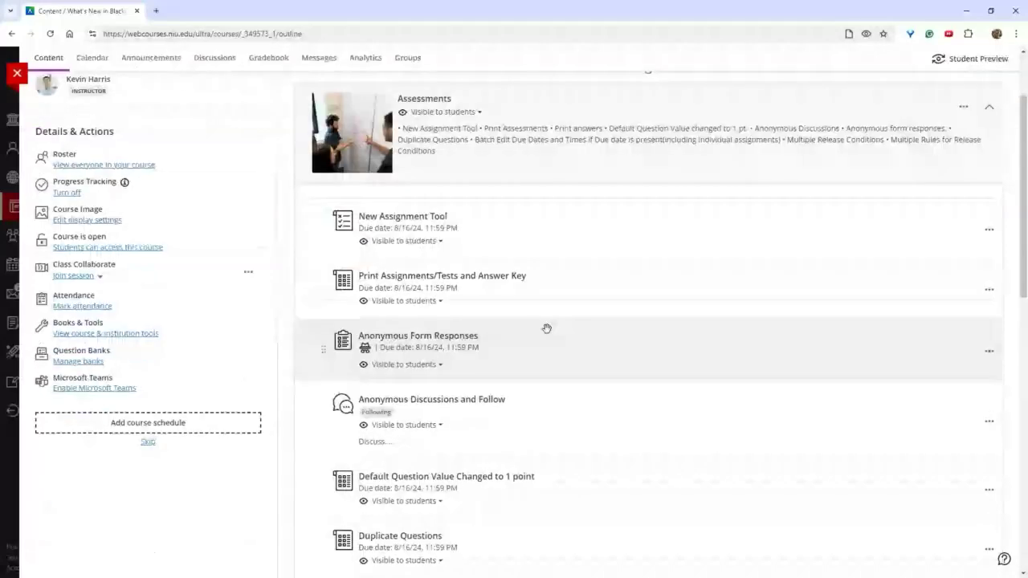
{"action": "scroll", "coordinate": [546, 328], "scroll_direction": "up", "scroll_amount": 1}
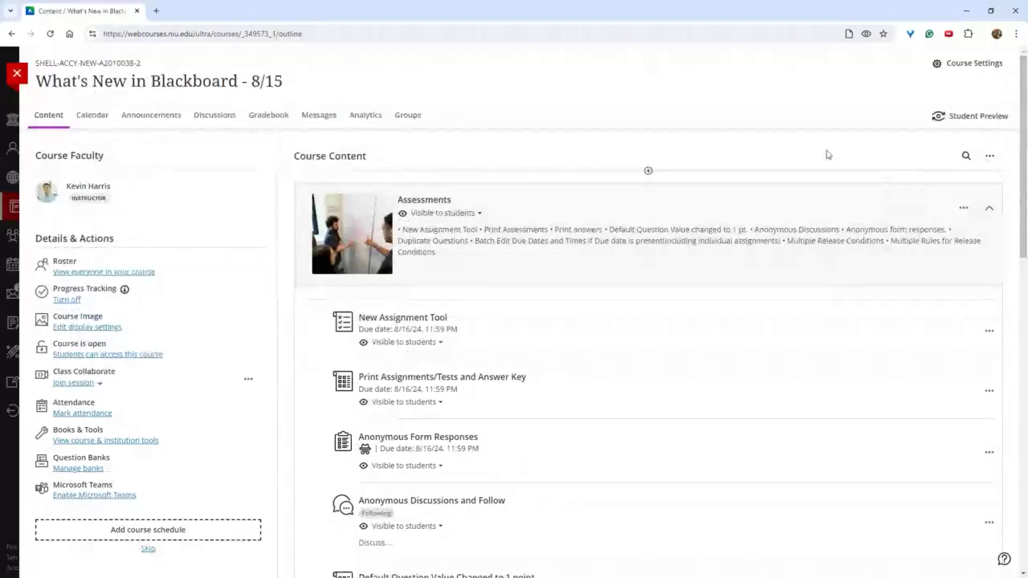
{"action": "left_click", "coordinate": [989, 157]}
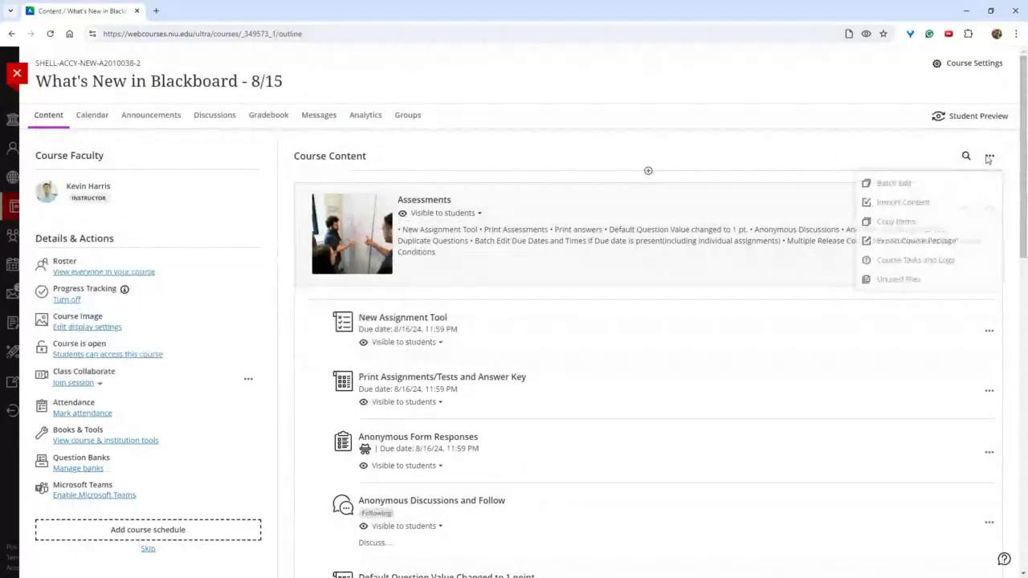
{"action": "left_click", "coordinate": [895, 185]}
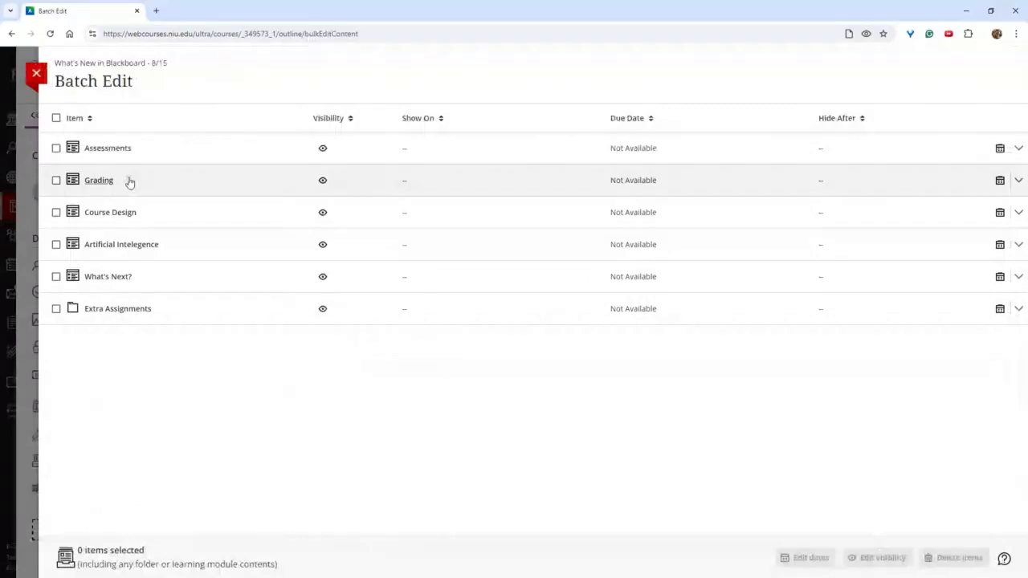
{"action": "left_click", "coordinate": [57, 149]}
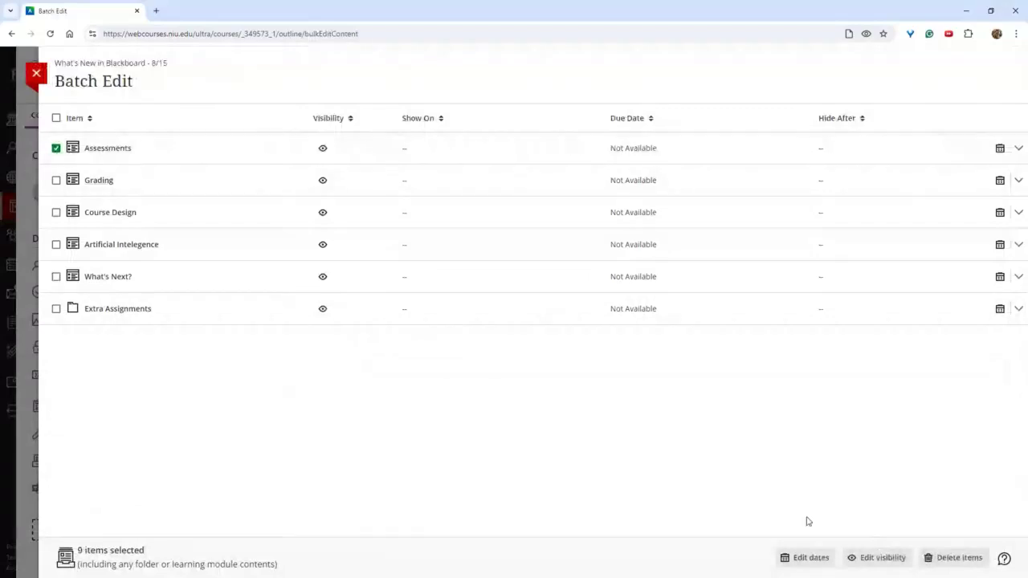
{"action": "left_click", "coordinate": [805, 558]}
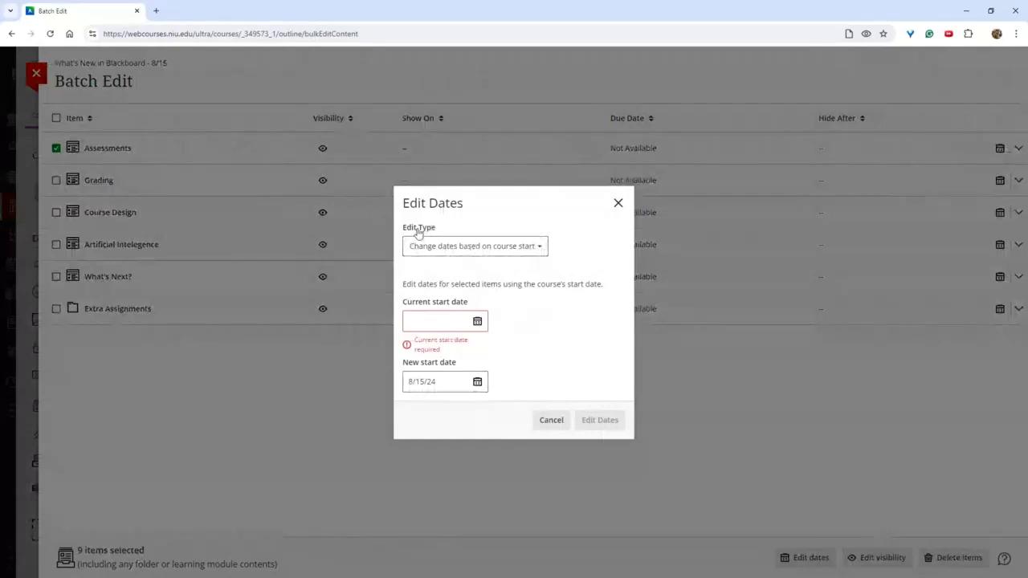
- Review the edit type options, choose Change to specific date and/or time, and close the Edit Dates dialog without applying changes
{"action": "left_click", "coordinate": [542, 247]}
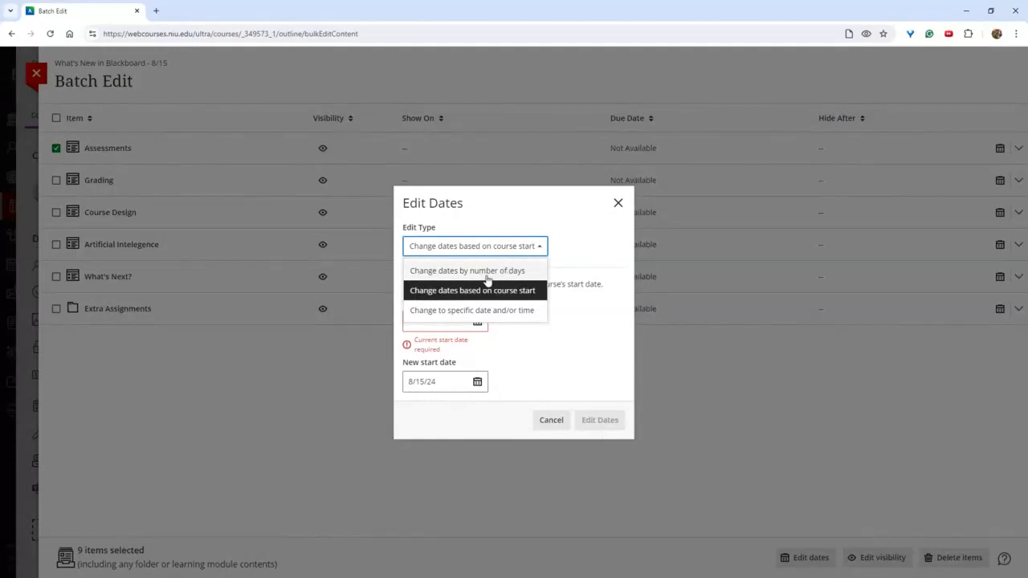
{"action": "left_click", "coordinate": [499, 246]}
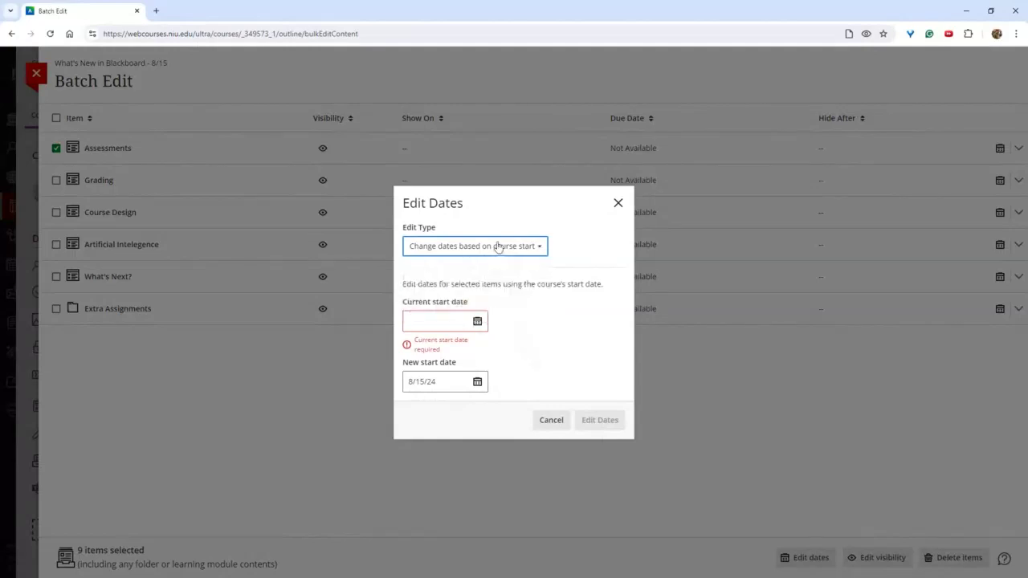
{"action": "left_click", "coordinate": [498, 246]}
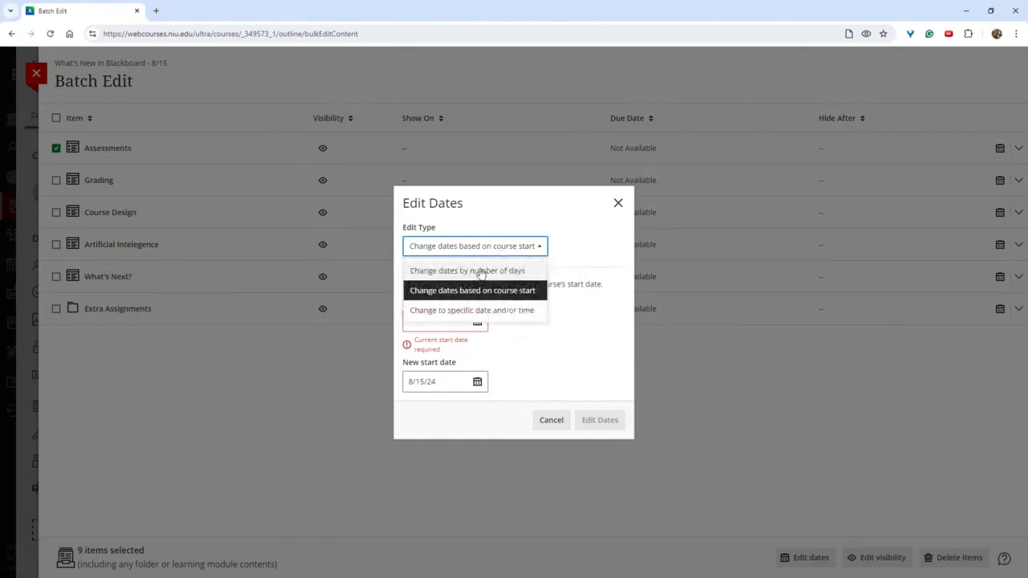
{"action": "left_click", "coordinate": [506, 311]}
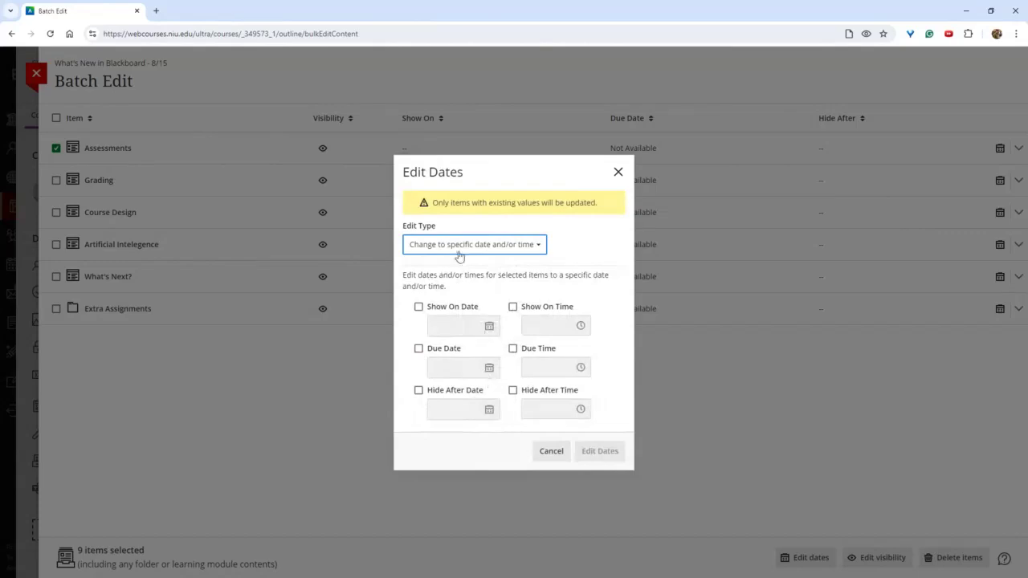
{"action": "left_click", "coordinate": [619, 173]}
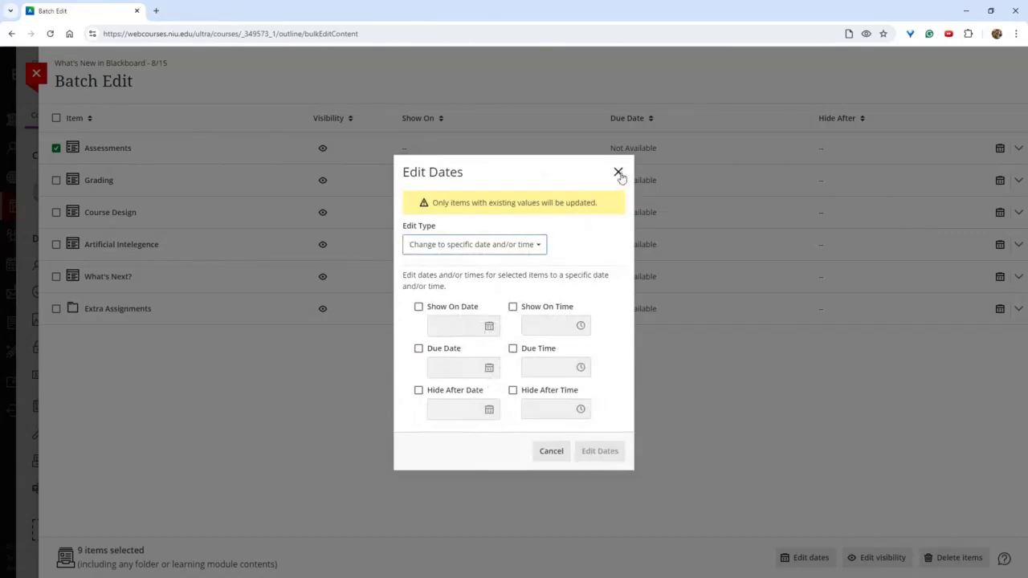
- Add the Grading and Course Design modules to the batch selection, view the Edit Dates dialog, and leave Batch Edit without applying changes
{"action": "left_click", "coordinate": [619, 173]}
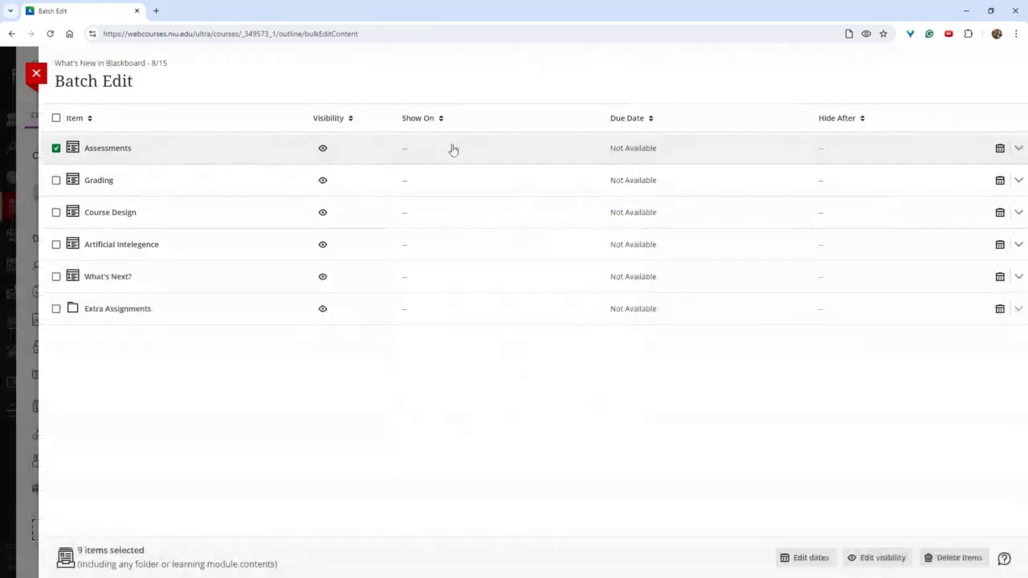
{"action": "left_click", "coordinate": [57, 180]}
{"action": "left_click", "coordinate": [56, 212]}
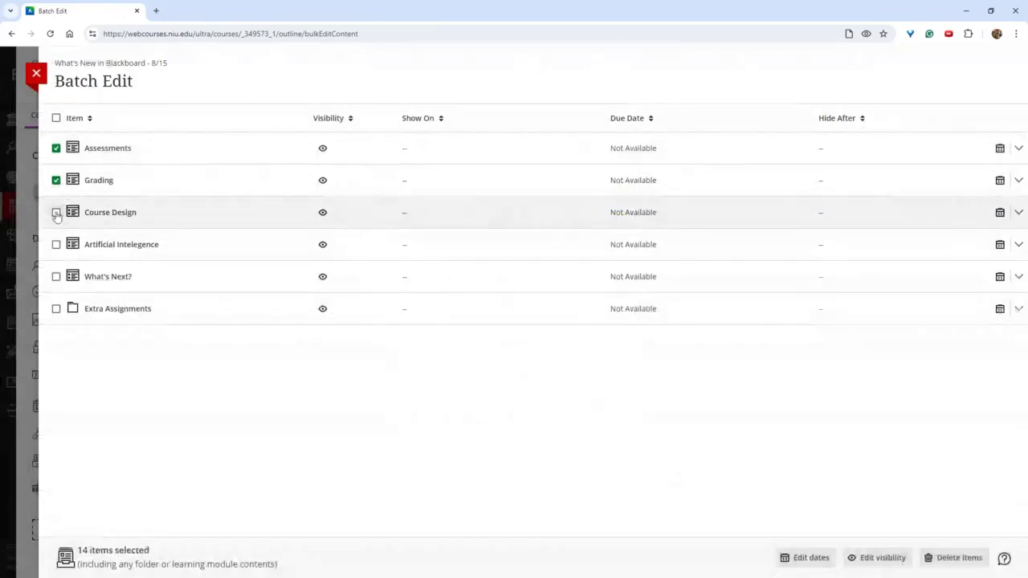
{"action": "left_click", "coordinate": [806, 558]}
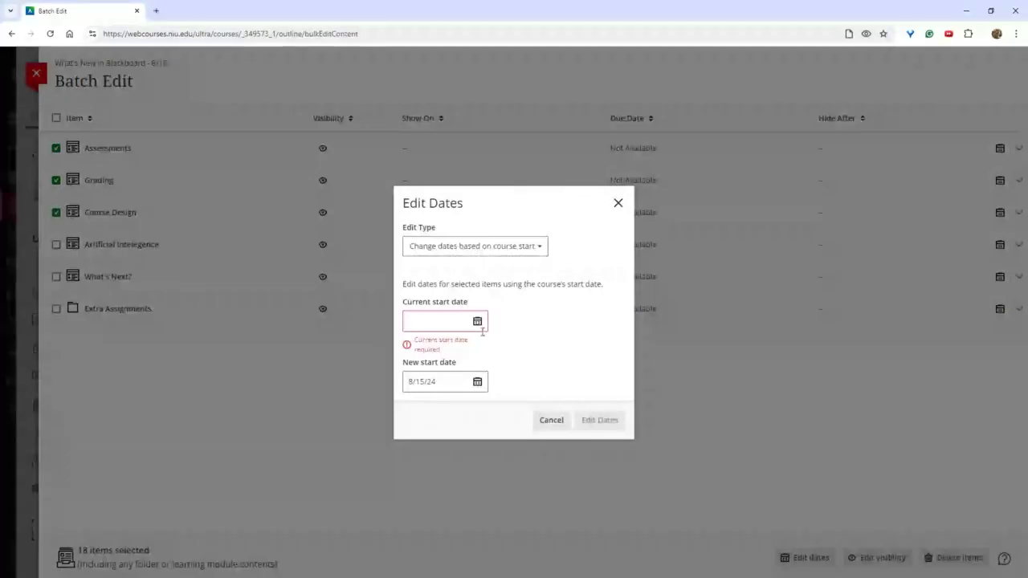
{"action": "left_click", "coordinate": [616, 203]}
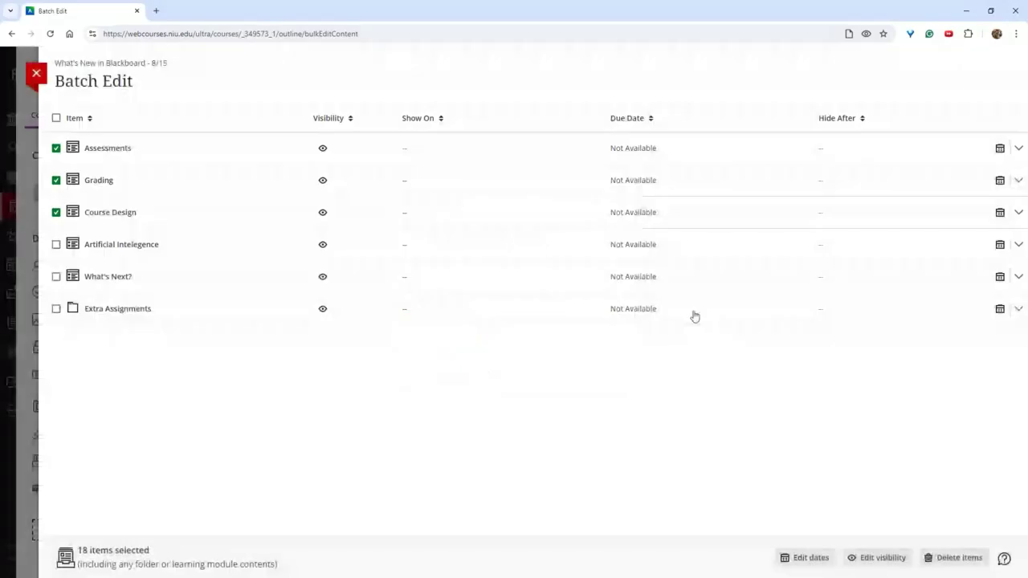
{"action": "left_click", "coordinate": [37, 75]}
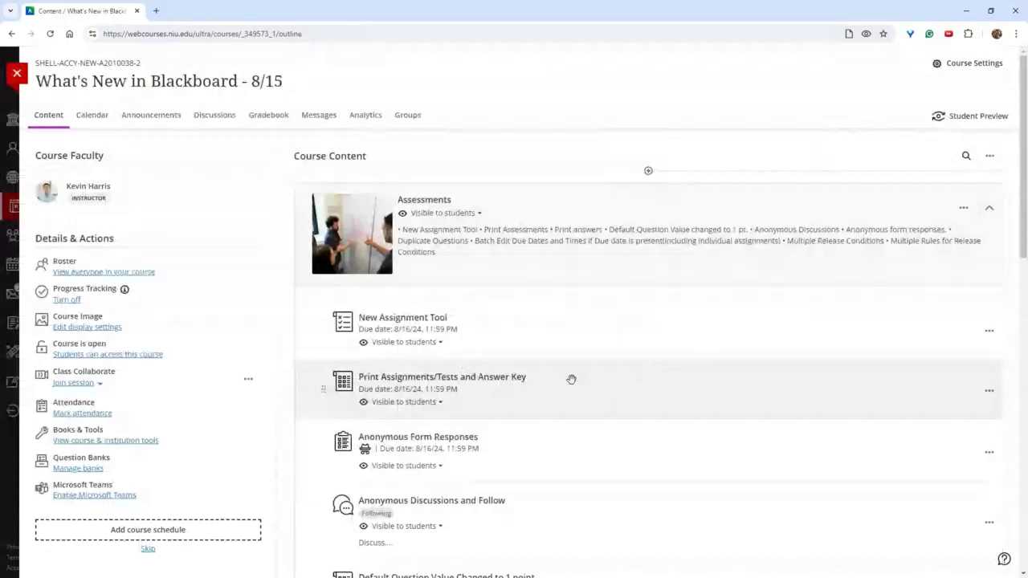
- Open the Multiple Release Conditions and Rules assignment and change its visibility setting to Release conditions
{"action": "scroll", "coordinate": [586, 378], "scroll_direction": "down", "scroll_amount": 2}
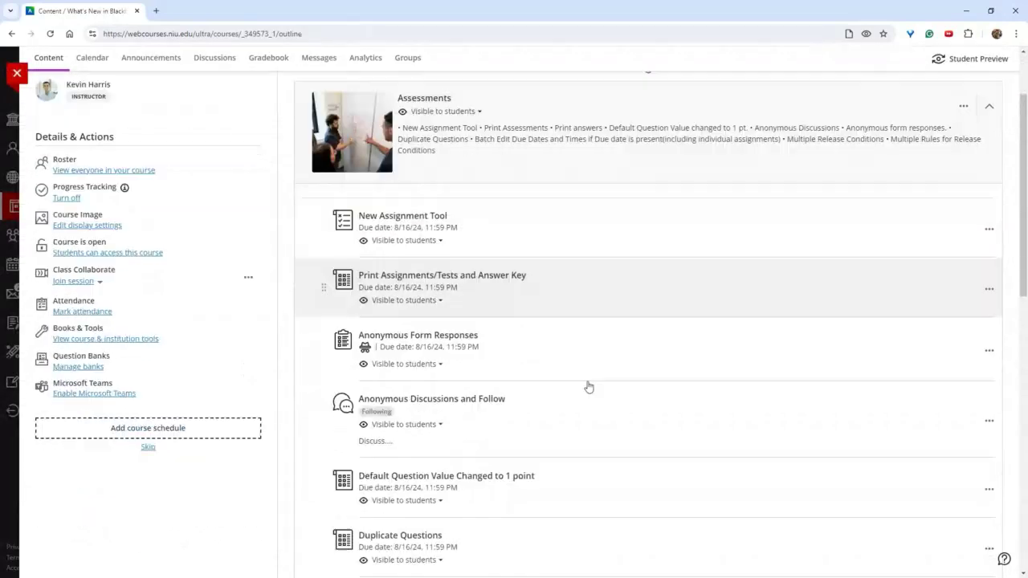
{"action": "scroll", "coordinate": [589, 387], "scroll_direction": "down", "scroll_amount": 5}
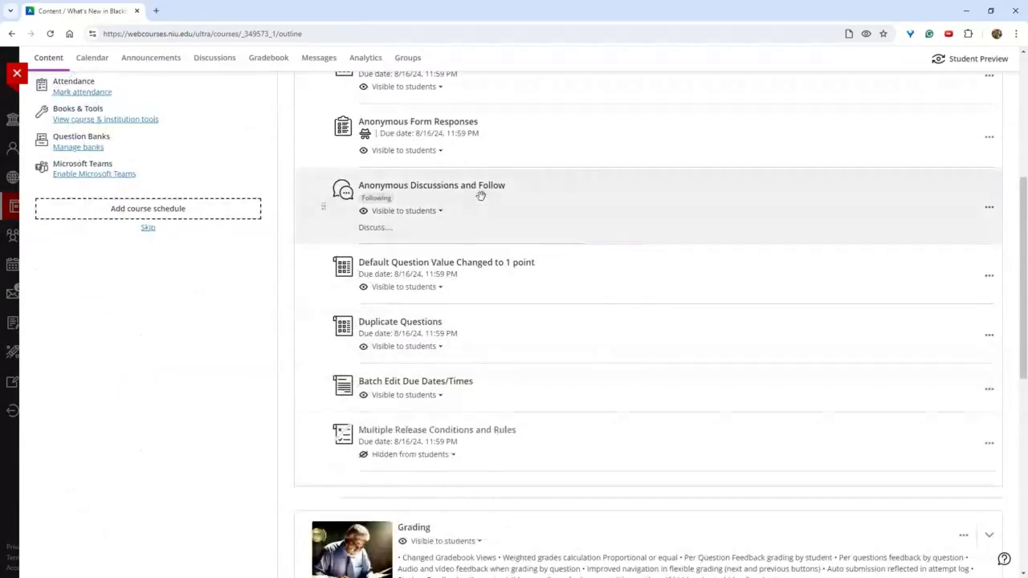
{"action": "scroll", "coordinate": [476, 289], "scroll_direction": "down", "scroll_amount": 1}
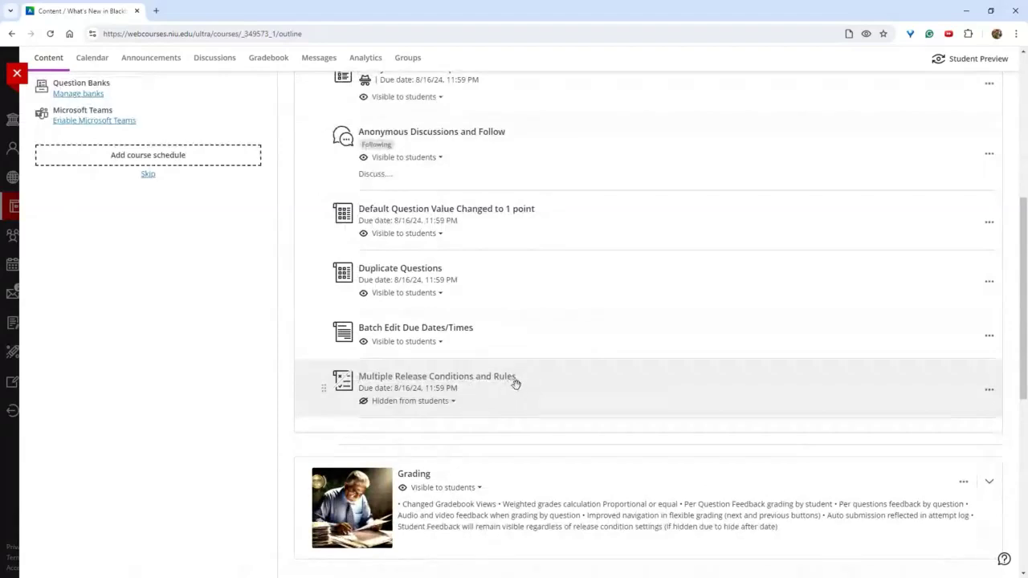
{"action": "left_click", "coordinate": [498, 384]}
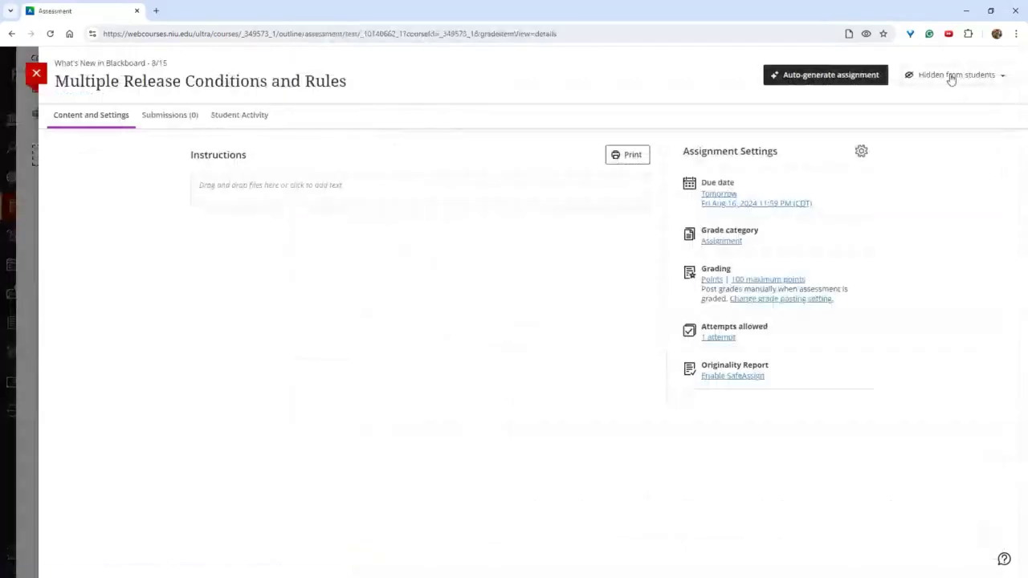
{"action": "left_click", "coordinate": [951, 76]}
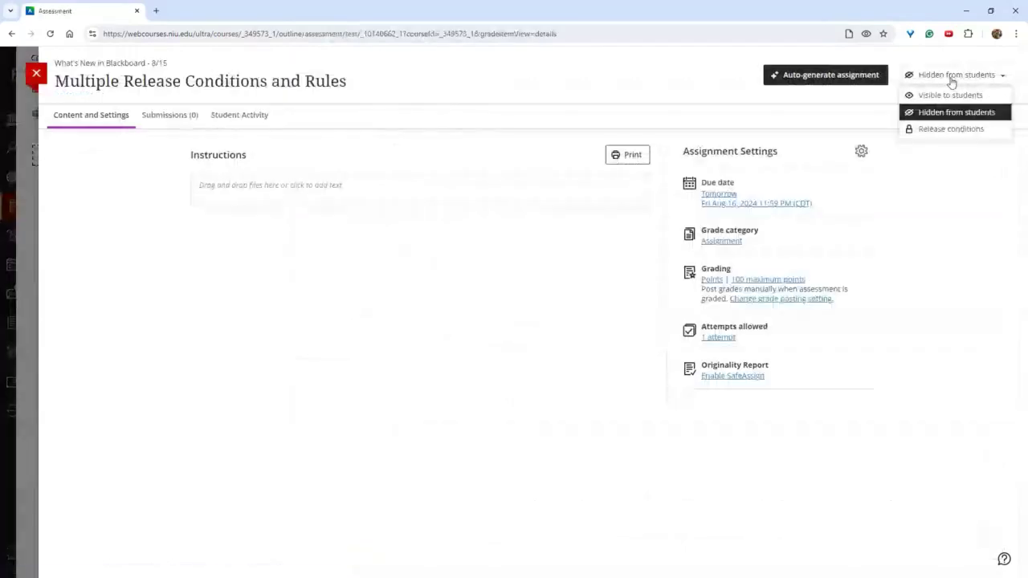
{"action": "left_click", "coordinate": [955, 128]}
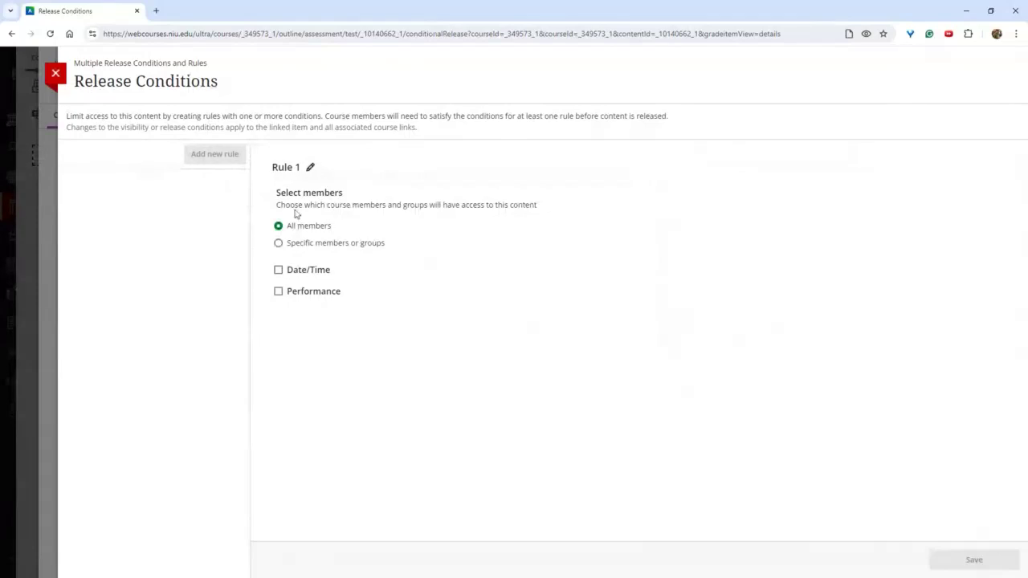
- Set Rule 1 for all members with access from 8/15/24 2:18 PM until 8/17/24 11:59 PM, and save it
{"action": "left_click", "coordinate": [286, 245]}
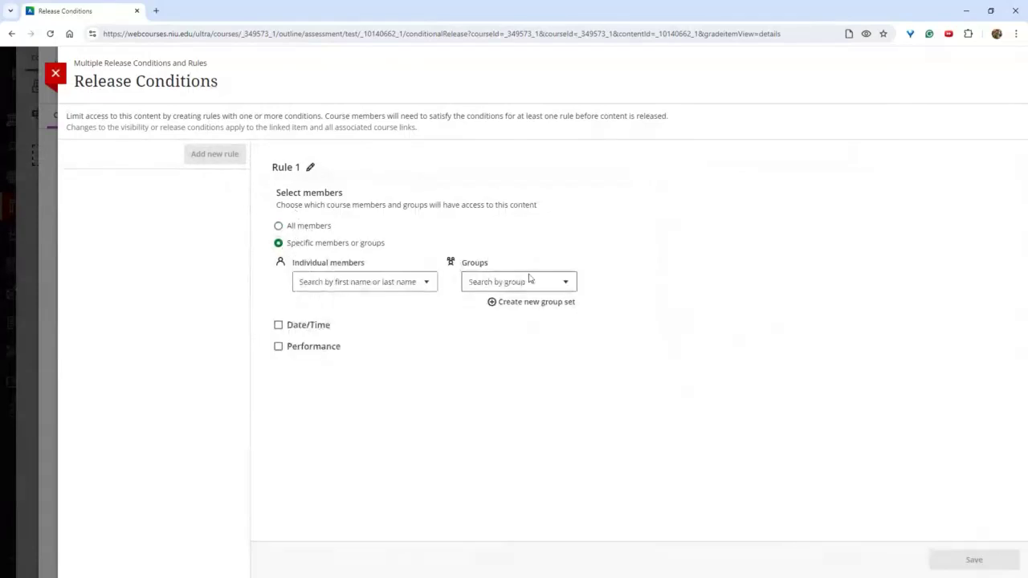
{"action": "left_click", "coordinate": [325, 228]}
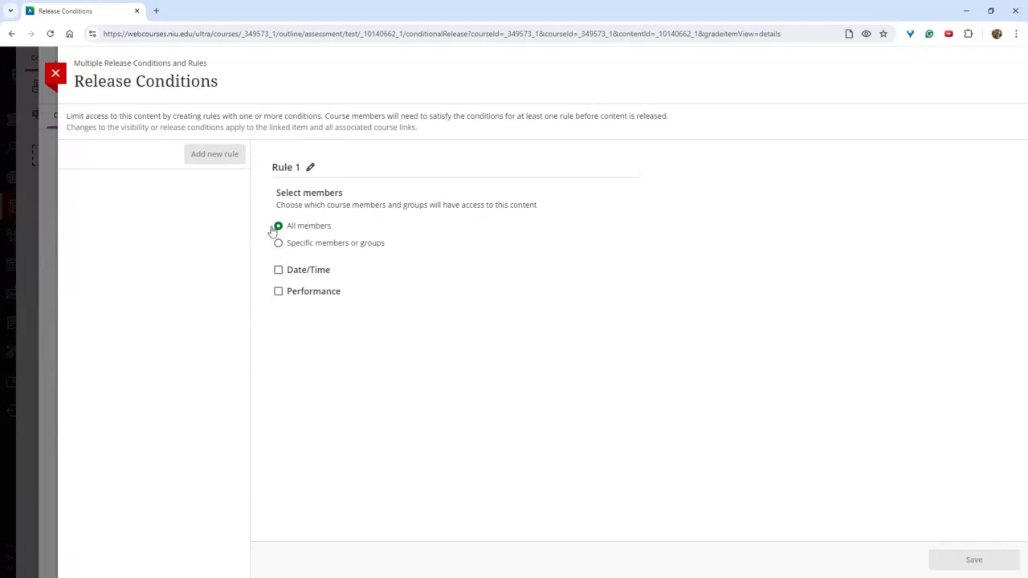
{"action": "left_click", "coordinate": [278, 270]}
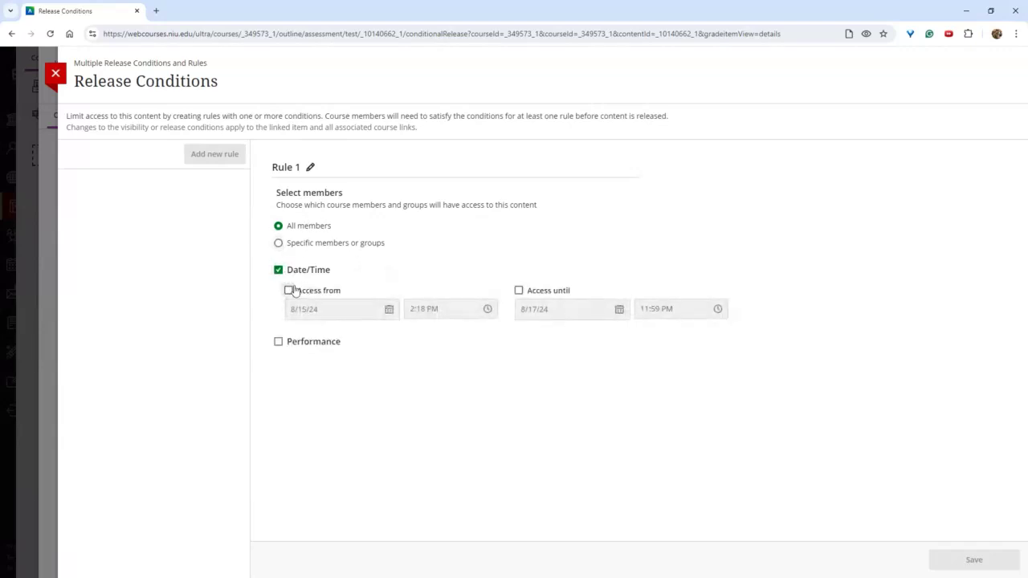
{"action": "left_click", "coordinate": [288, 290]}
{"action": "left_click", "coordinate": [518, 290]}
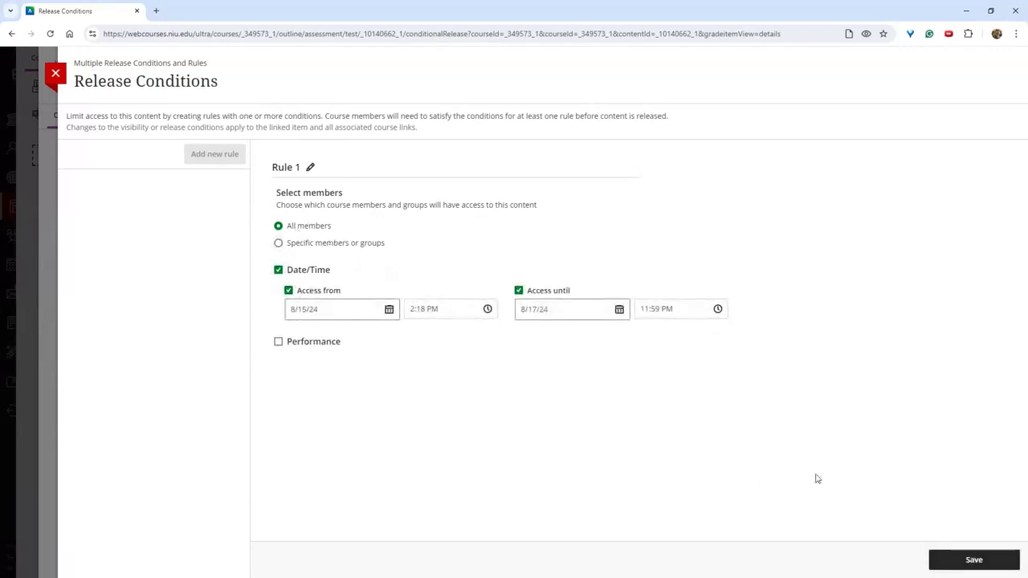
{"action": "left_click", "coordinate": [977, 559]}
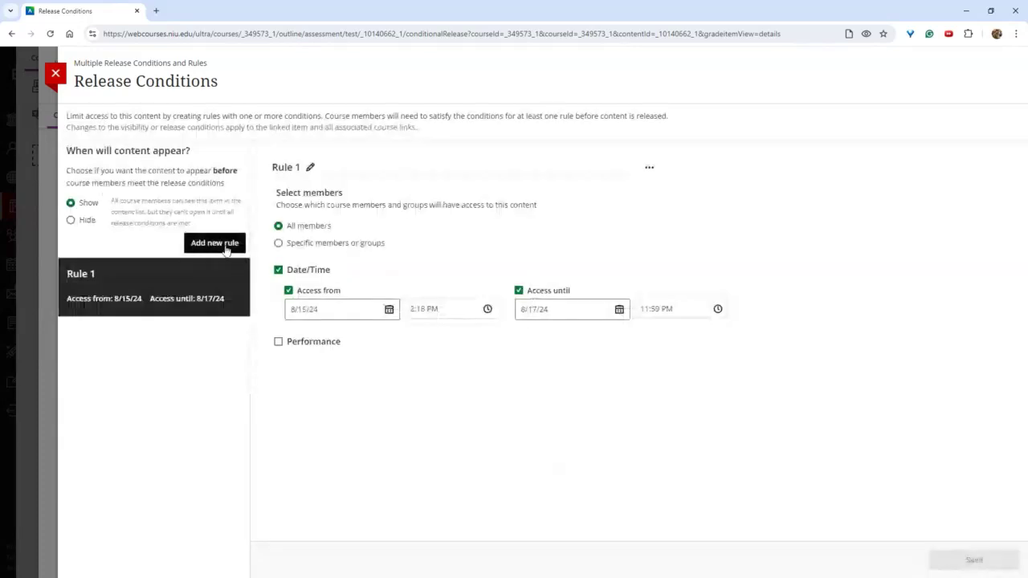
- Add Rule 2 with a performance requirement of 1 point or higher on Duplicate Questions, save it, and return to the course content
{"action": "left_click", "coordinate": [225, 248]}
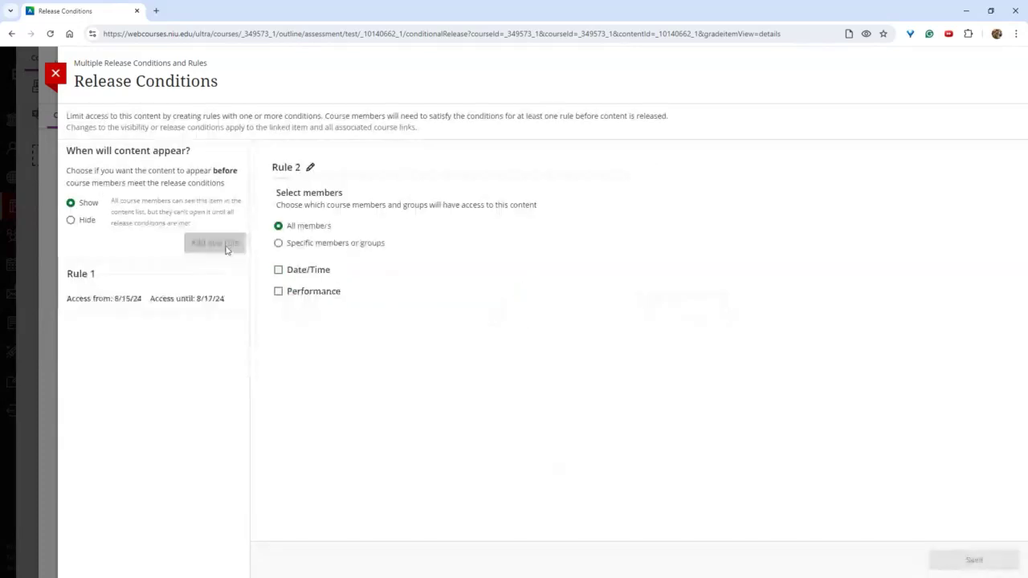
{"action": "left_click", "coordinate": [278, 291]}
{"action": "left_click", "coordinate": [441, 335]}
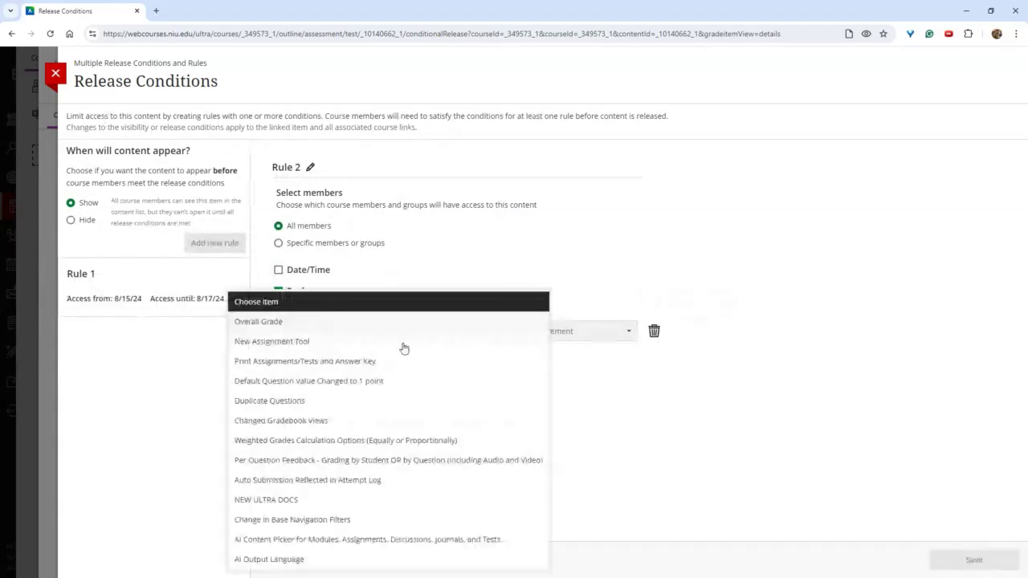
{"action": "left_click", "coordinate": [324, 401]}
{"action": "left_click", "coordinate": [519, 335]}
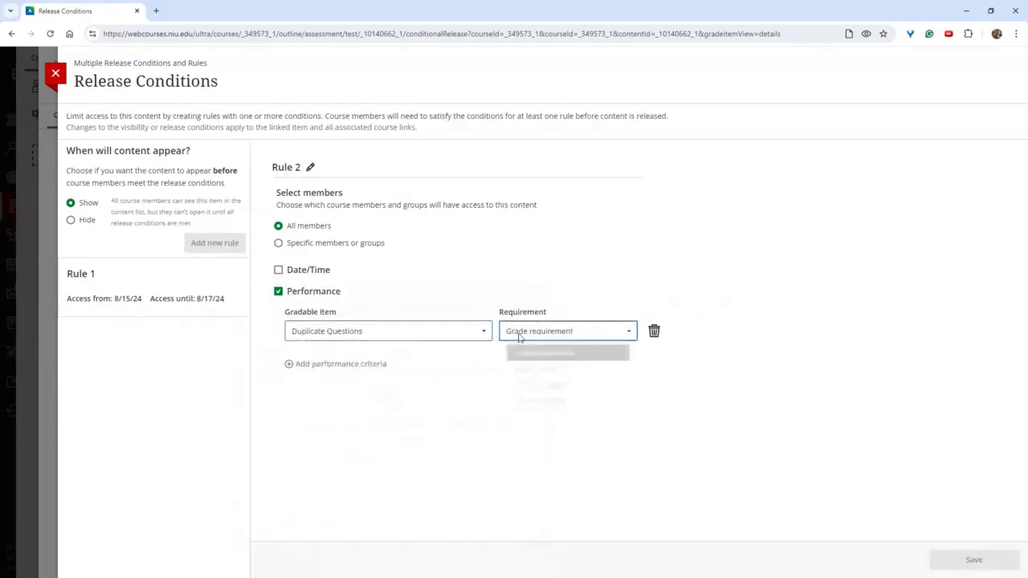
{"action": "left_click", "coordinate": [540, 412]}
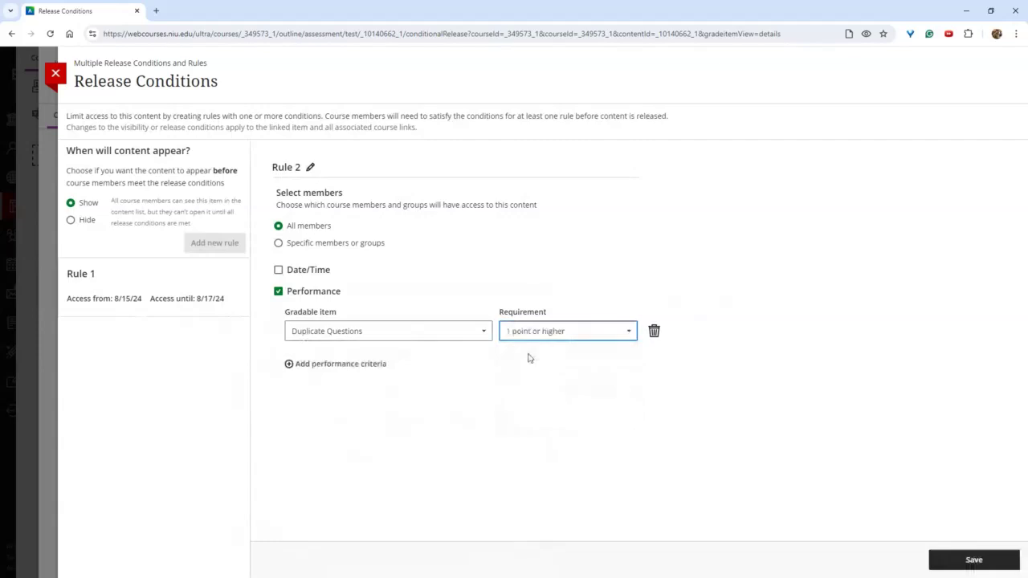
{"action": "left_click", "coordinate": [980, 559]}
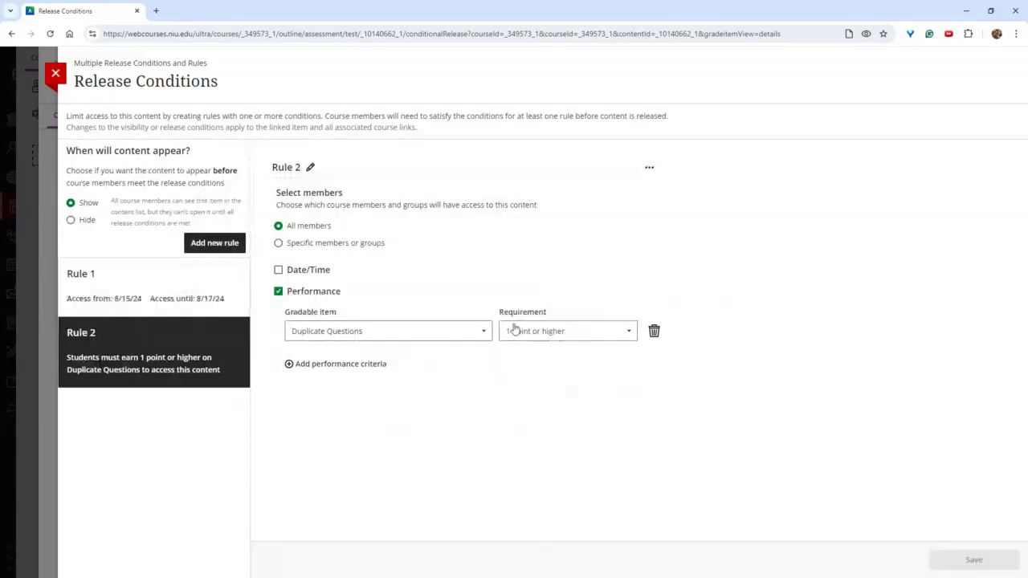
{"action": "left_click", "coordinate": [55, 75]}
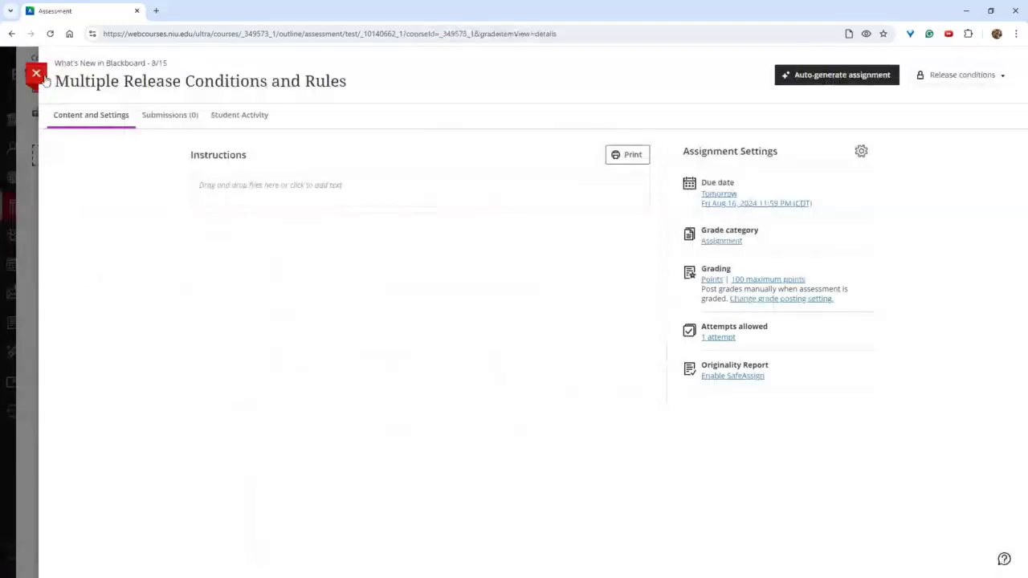
{"action": "left_click", "coordinate": [40, 76]}
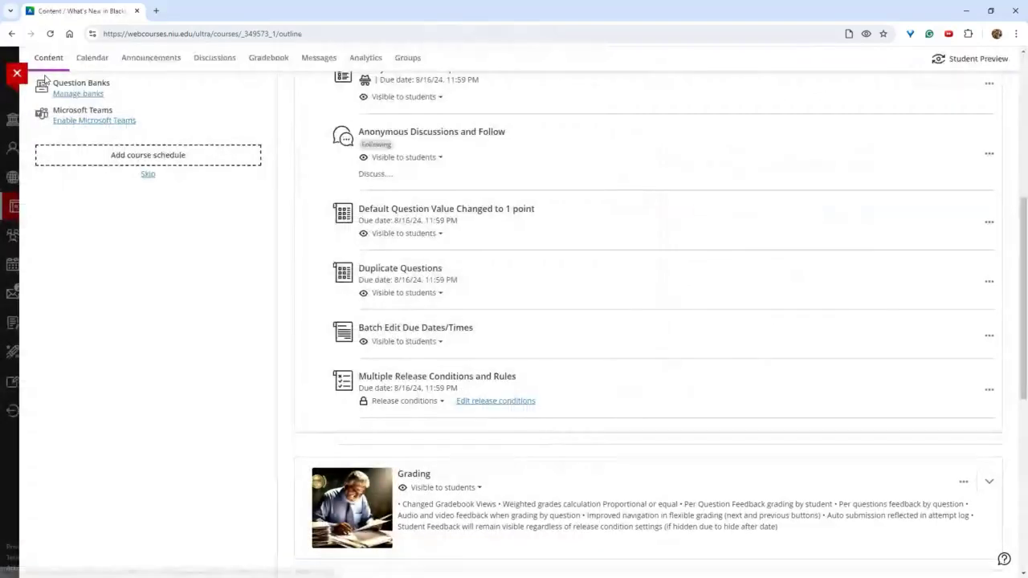
{"action": "scroll", "coordinate": [526, 301], "scroll_direction": "up", "scroll_amount": 5}
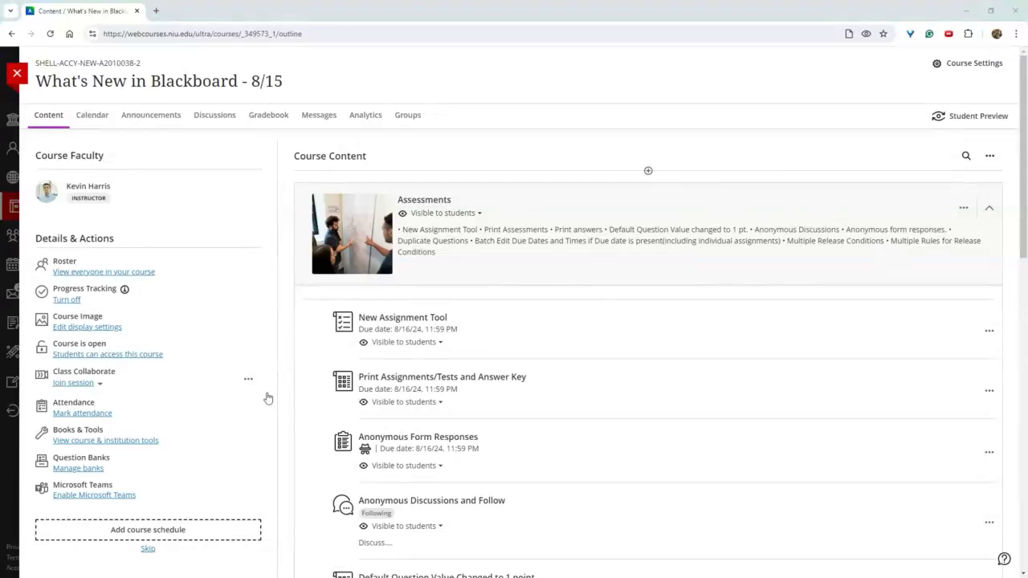
{"action": "scroll", "coordinate": [416, 383], "scroll_direction": "down", "scroll_amount": 1}
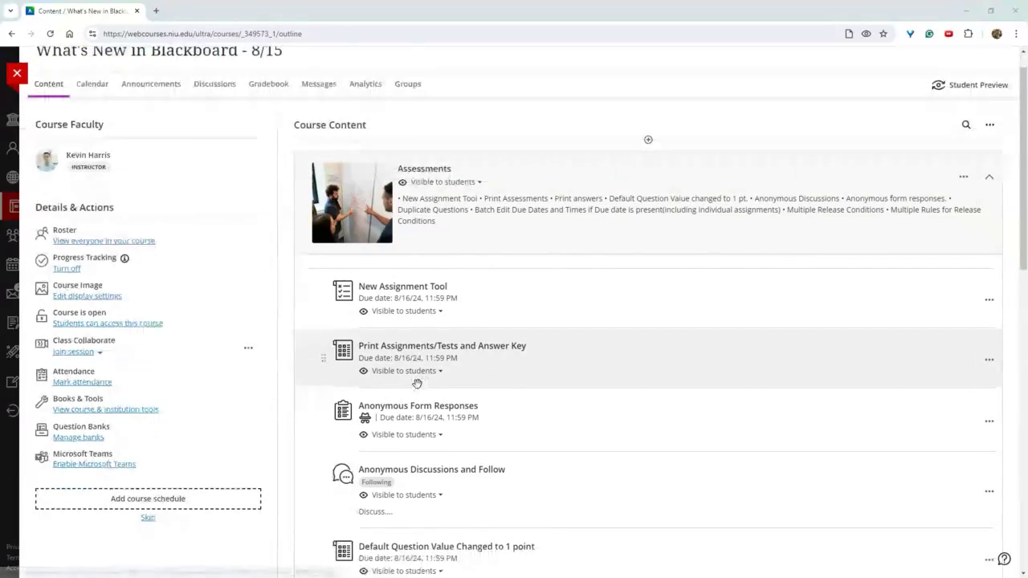
{"action": "scroll", "coordinate": [417, 383], "scroll_direction": "down", "scroll_amount": 5}
{"action": "scroll", "coordinate": [220, 376], "scroll_direction": "up", "scroll_amount": 2}
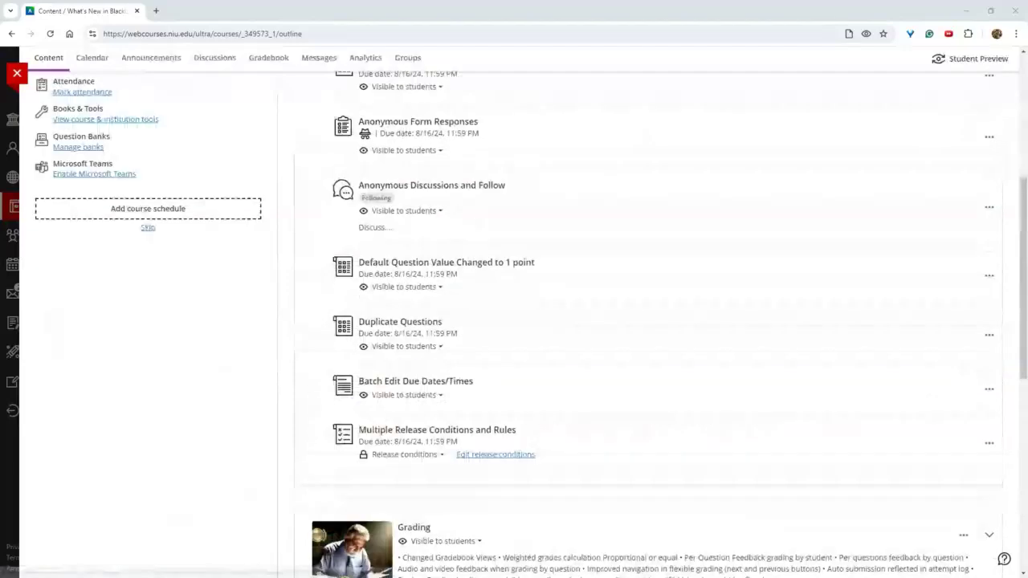
{"action": "scroll", "coordinate": [623, 331], "scroll_direction": "up", "scroll_amount": 5}
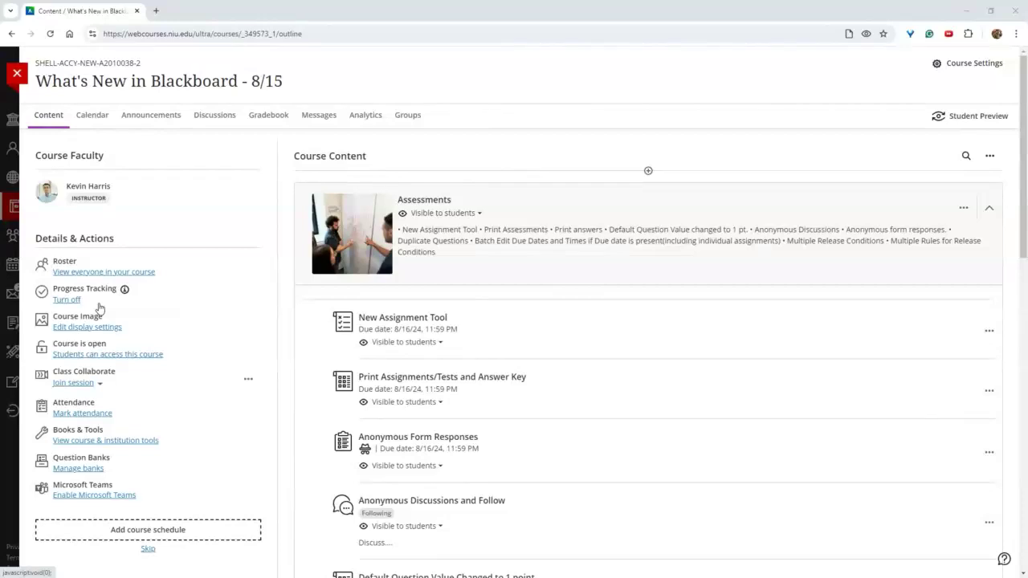
- Preview the Print Assignments/Tests and Answer Key test for printing with questions only, check the destination choices, and cancel printing
{"action": "left_click", "coordinate": [524, 383]}
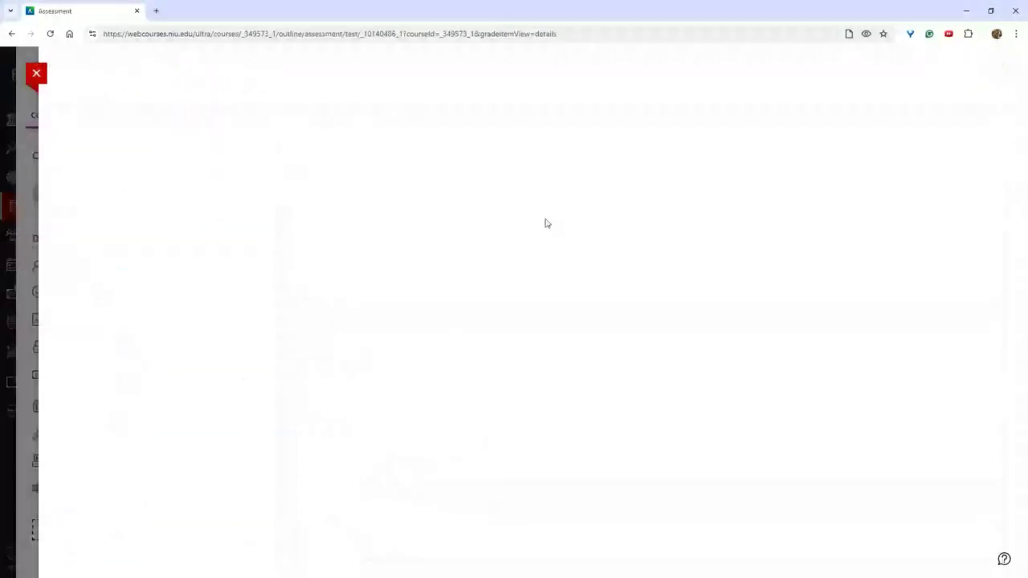
{"action": "left_click", "coordinate": [623, 157]}
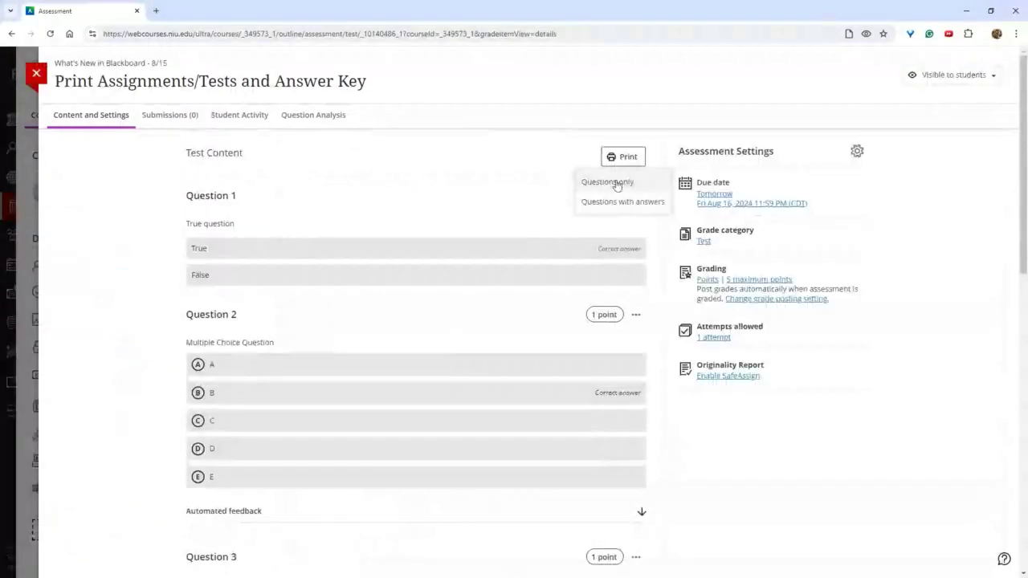
{"action": "left_click", "coordinate": [640, 183]}
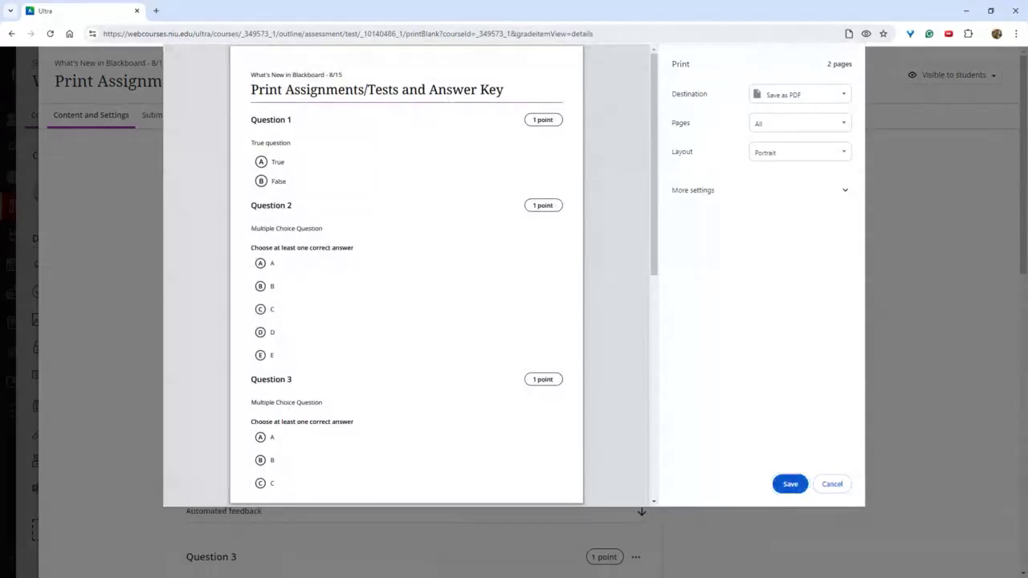
{"action": "left_click", "coordinate": [791, 95]}
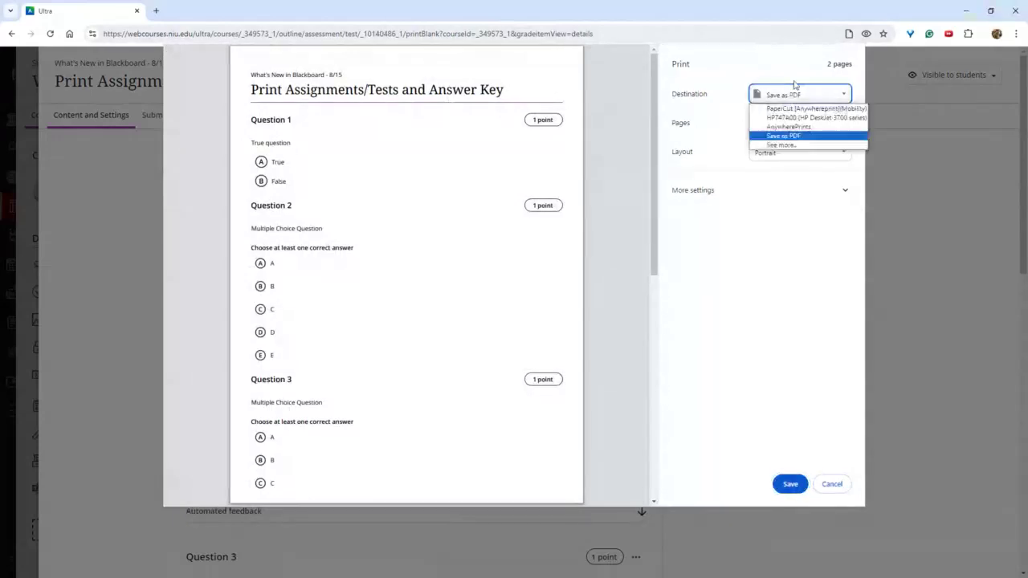
{"action": "left_click", "coordinate": [793, 94]}
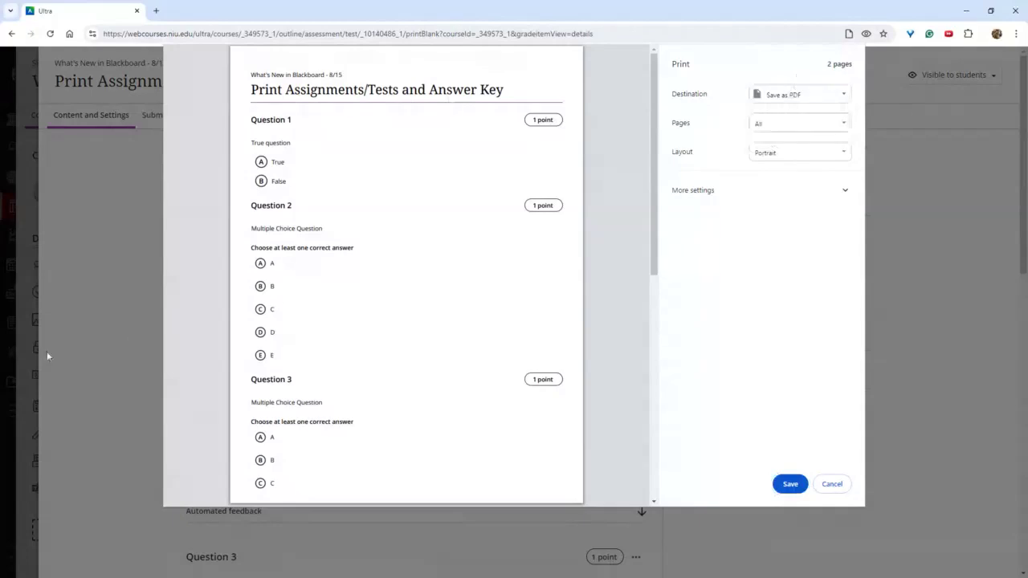
{"action": "left_click", "coordinate": [833, 484]}
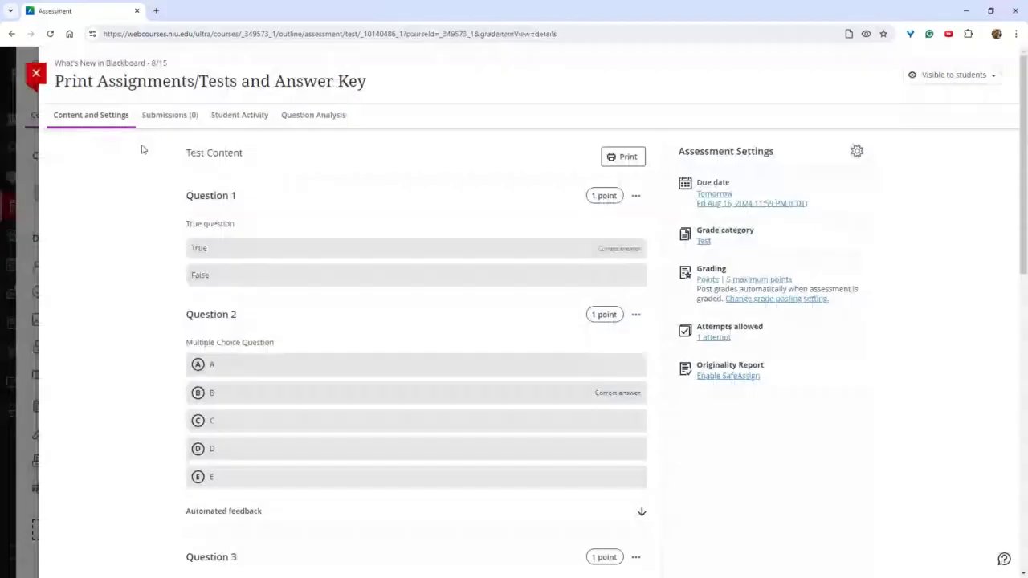
- Close the Print Assignments/Tests and Answer Key test and collapse the Assessments module
{"action": "left_click", "coordinate": [42, 79]}
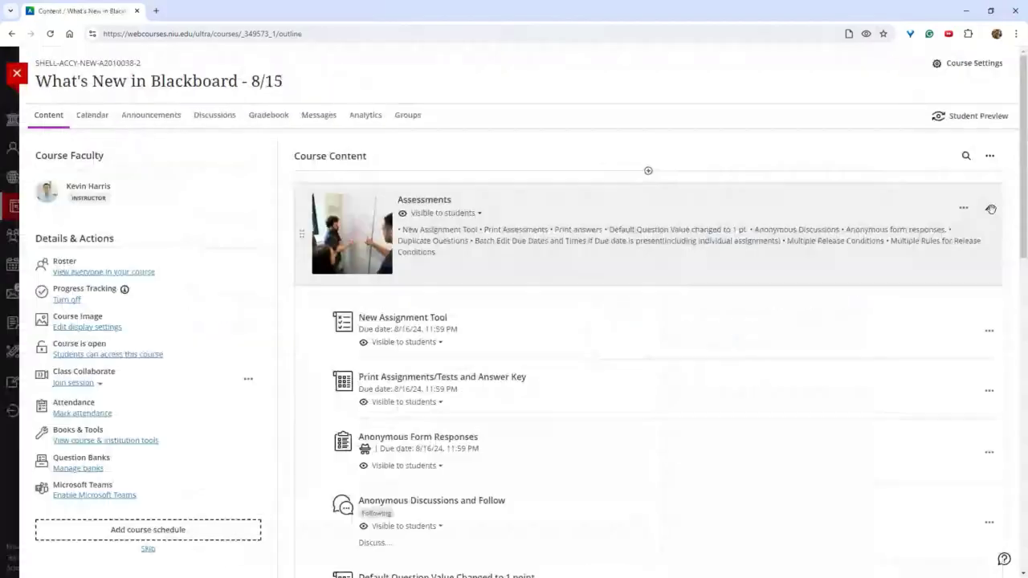
{"action": "left_click", "coordinate": [990, 208]}
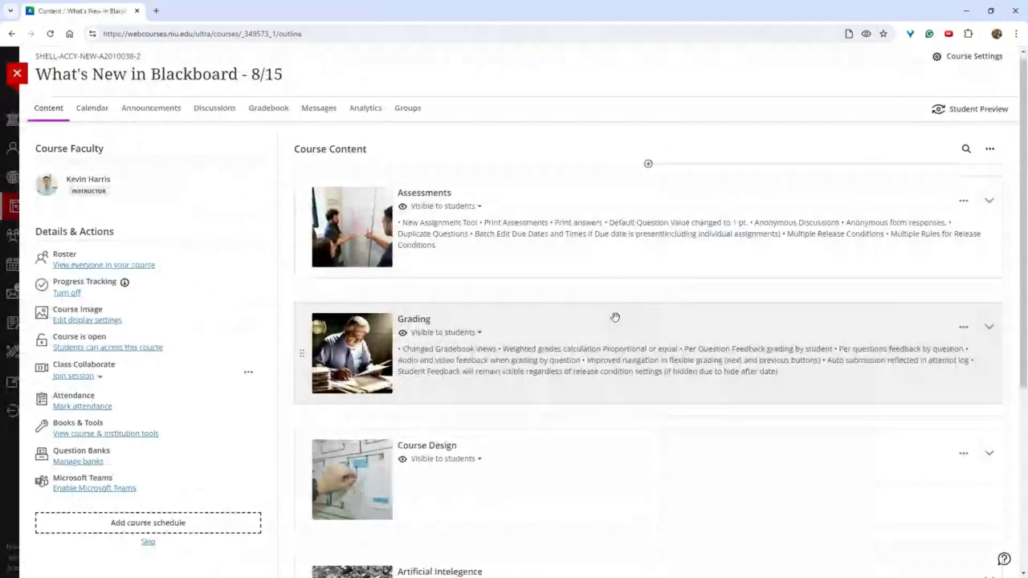
- Expand the Grading module, view the Changed Gradebook Views assignment, and close it
{"action": "left_click", "coordinate": [615, 319]}
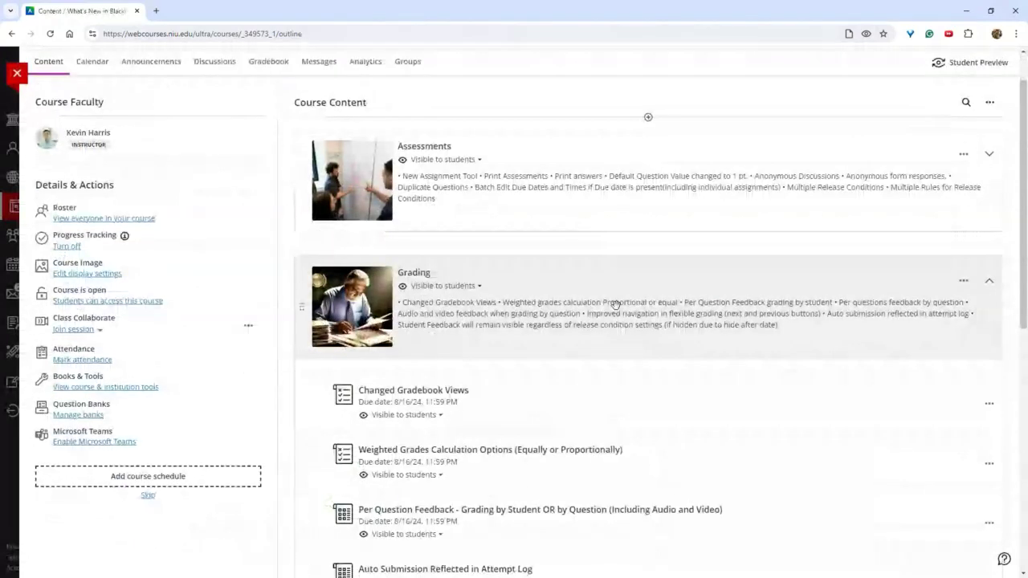
{"action": "scroll", "coordinate": [563, 293], "scroll_direction": "down", "scroll_amount": 1}
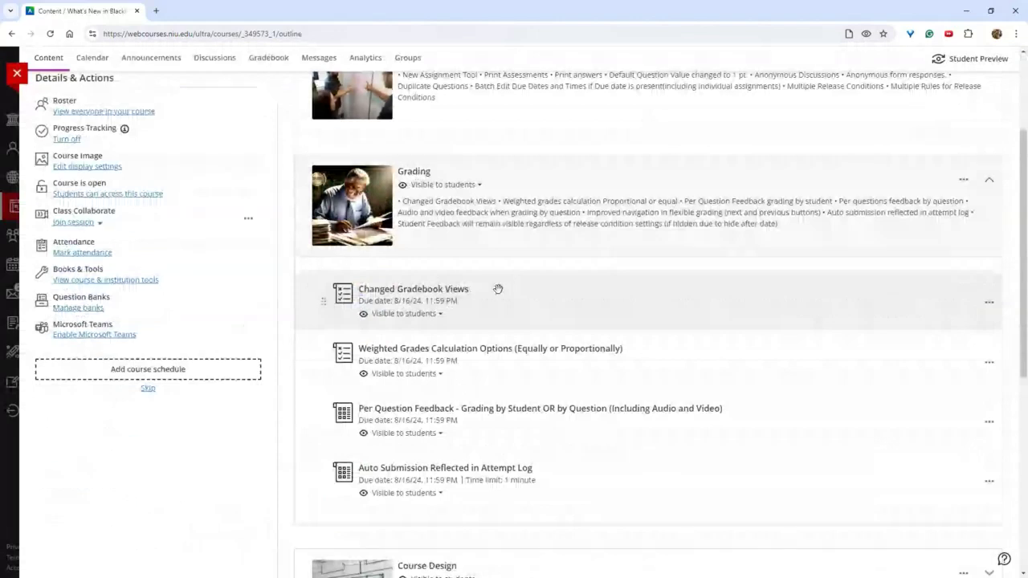
{"action": "left_click", "coordinate": [498, 291]}
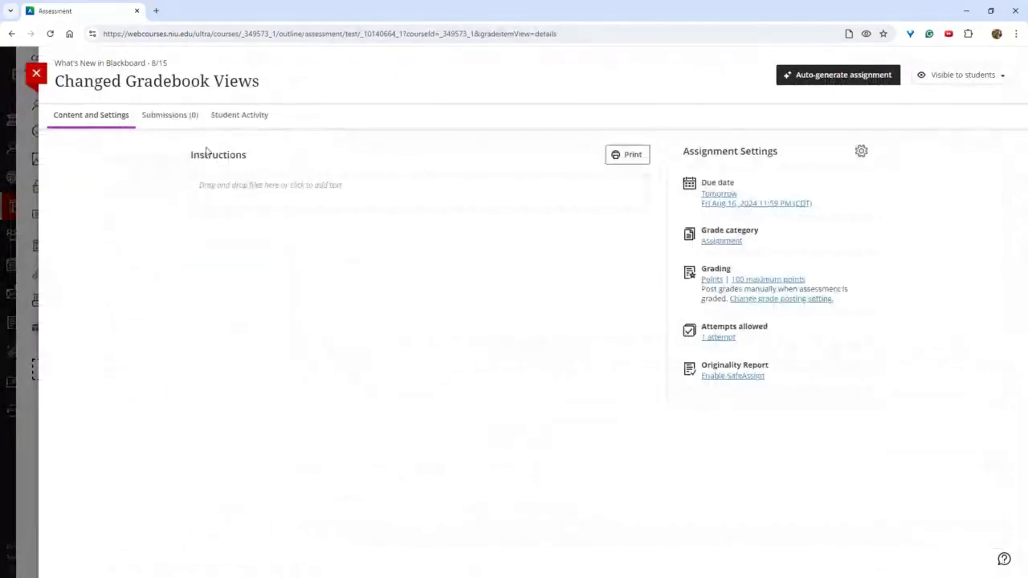
{"action": "left_click", "coordinate": [35, 75]}
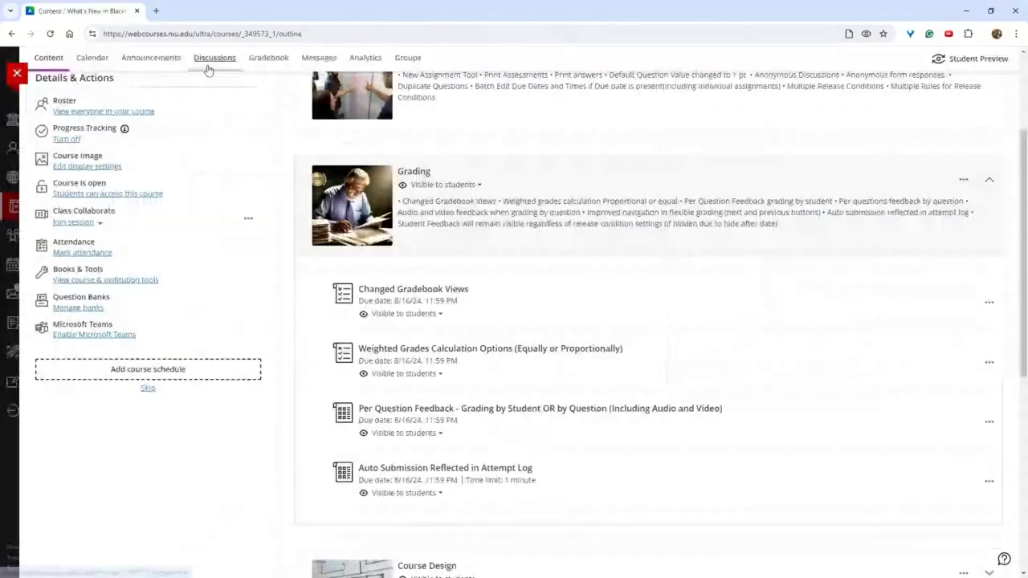
- Open the course gradebook and look through its Gradable Items, Grades and Students views
{"action": "left_click", "coordinate": [213, 58]}
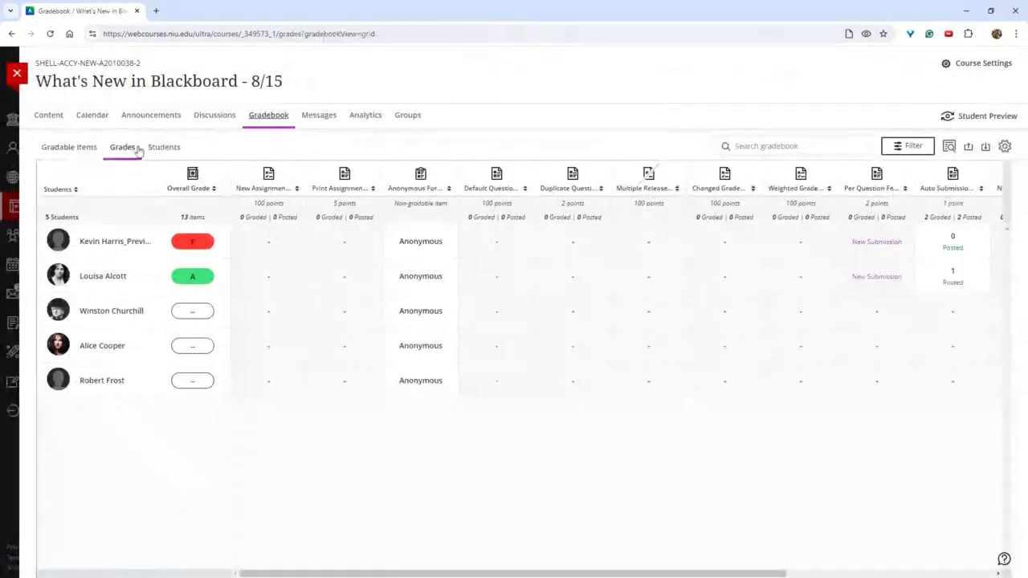
{"action": "left_click", "coordinate": [95, 150]}
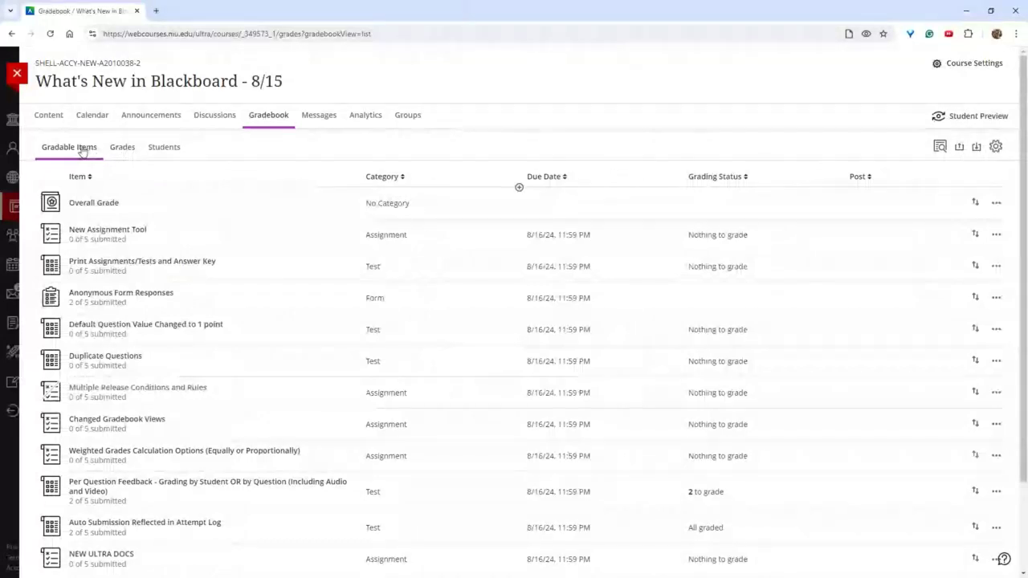
{"action": "left_click", "coordinate": [178, 154]}
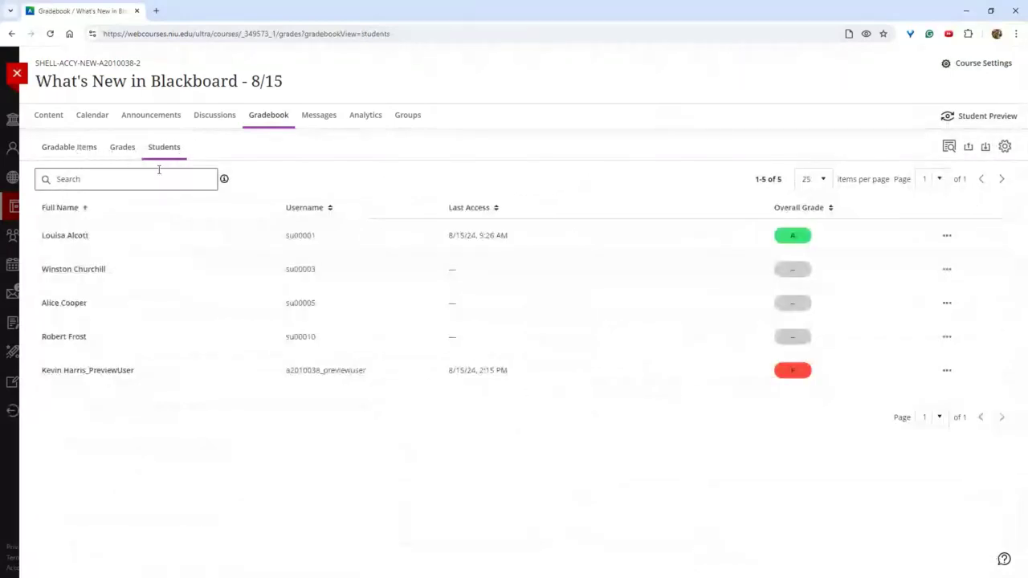
{"action": "left_click", "coordinate": [118, 149]}
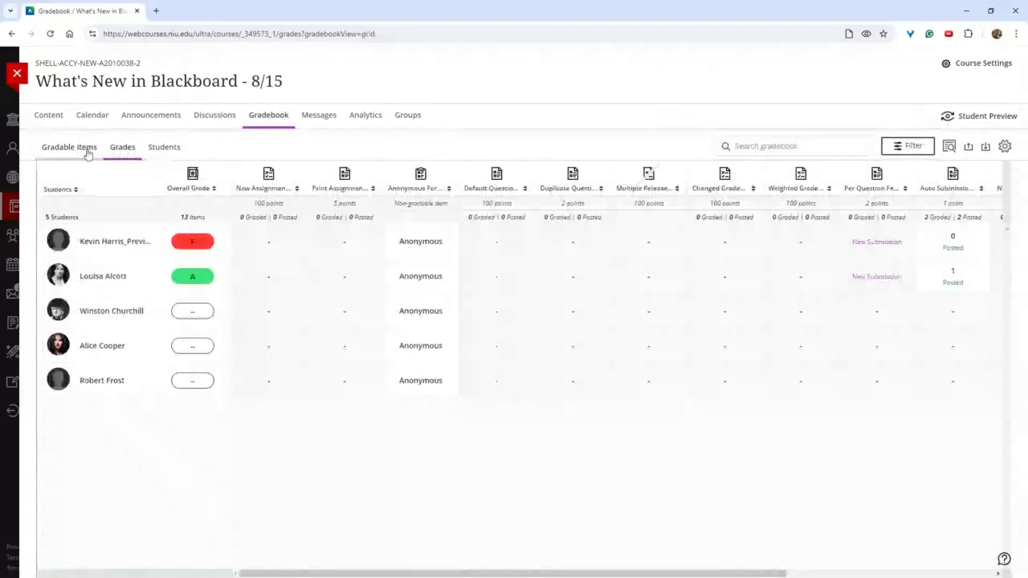
{"action": "left_click", "coordinate": [90, 151]}
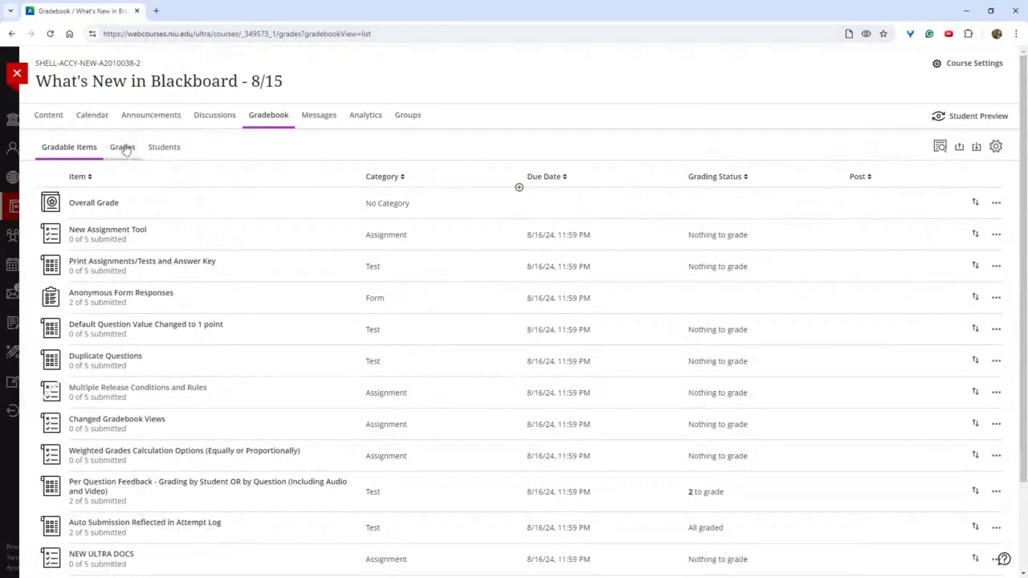
{"action": "left_click", "coordinate": [161, 147]}
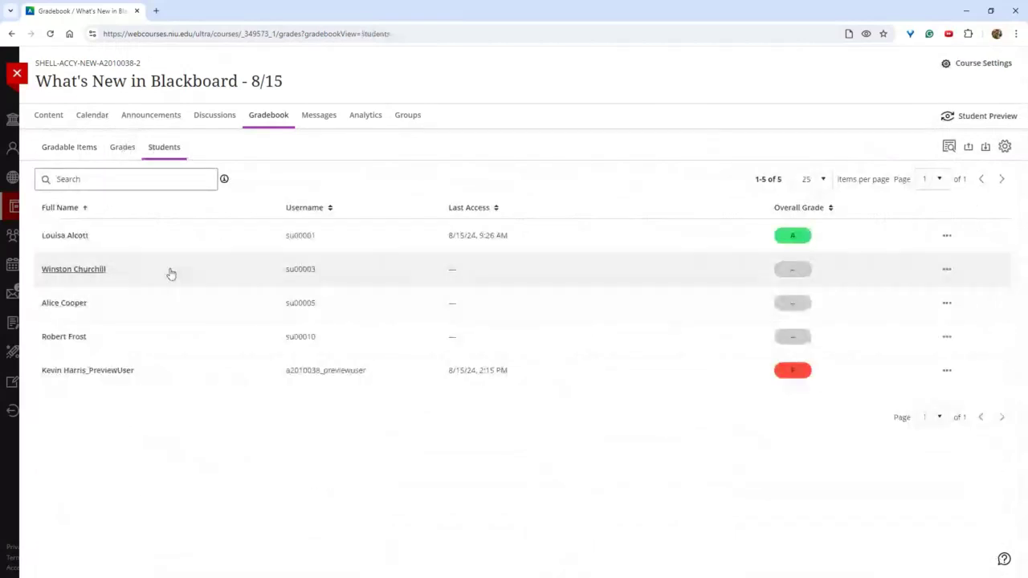
- Look over the columns of the Grades grid and compare it with the Gradable Items list
{"action": "left_click", "coordinate": [136, 147]}
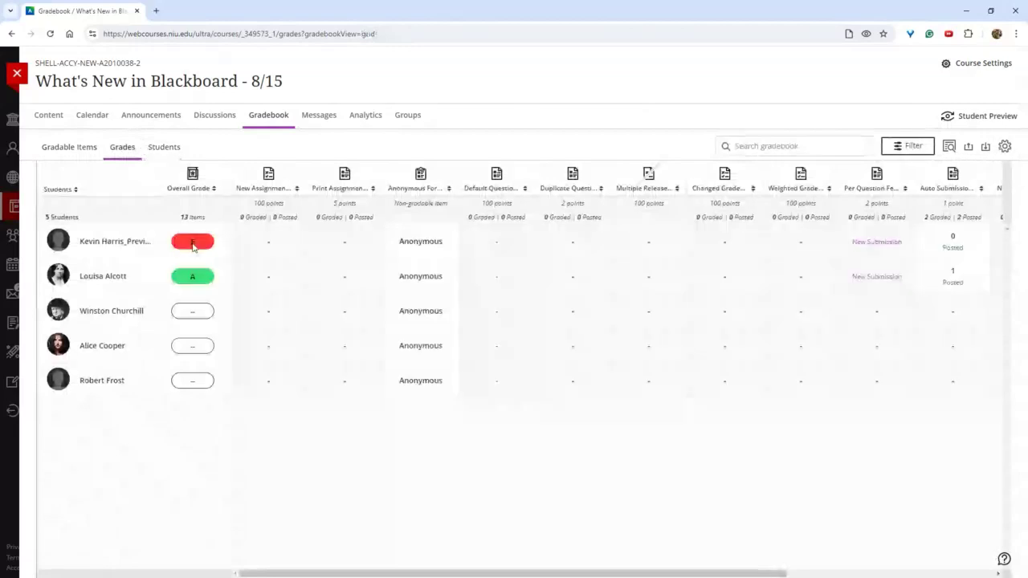
{"action": "left_click_drag", "start_coordinate": [565, 573], "coordinate": [470, 575]}
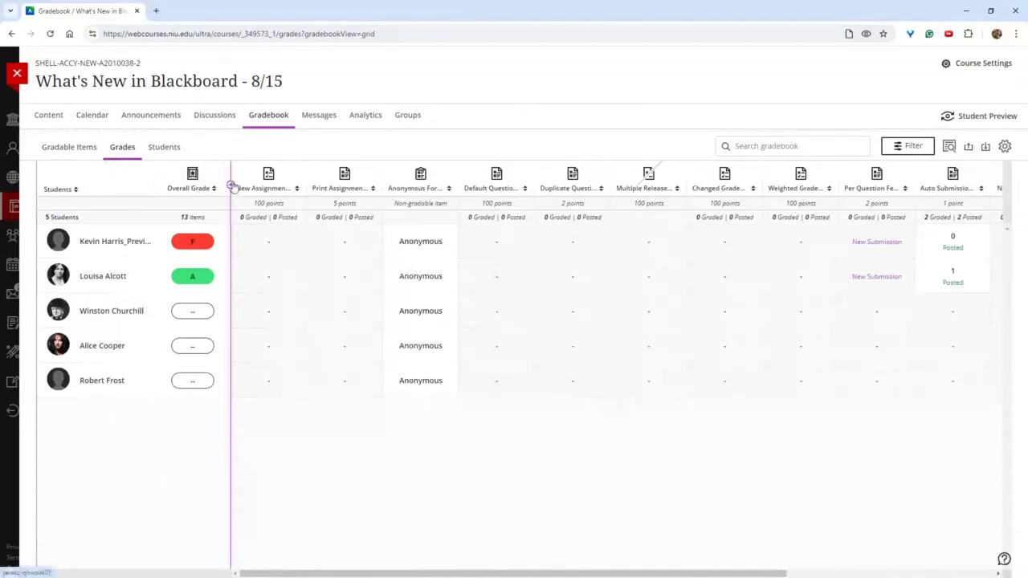
{"action": "left_click", "coordinate": [71, 147]}
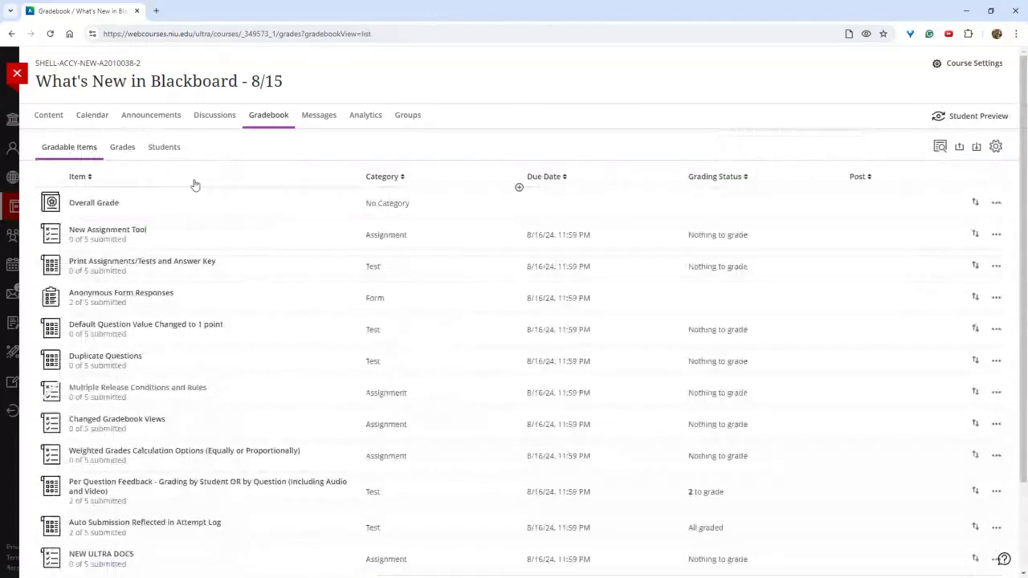
{"action": "left_click", "coordinate": [122, 147]}
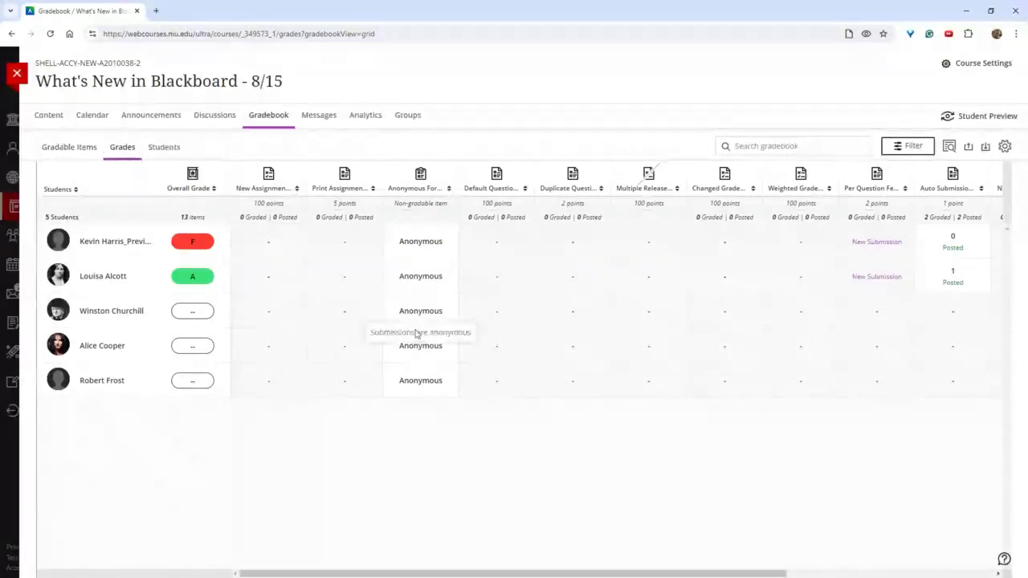
{"action": "left_click", "coordinate": [80, 153]}
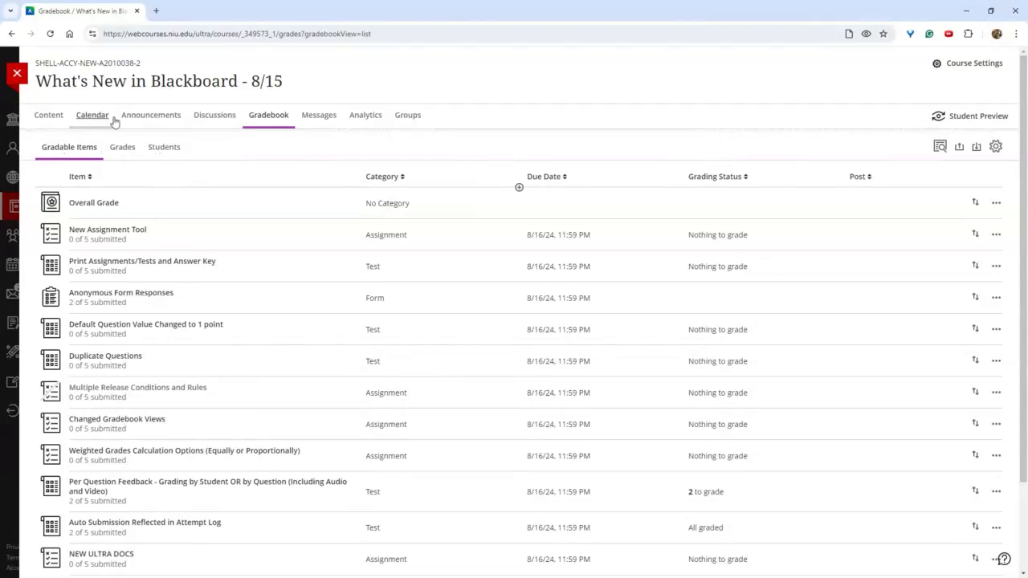
- Return to the course content, view the Weighted Grades Calculation Options assignment in the Grading module, and close it
{"action": "left_click", "coordinate": [61, 125]}
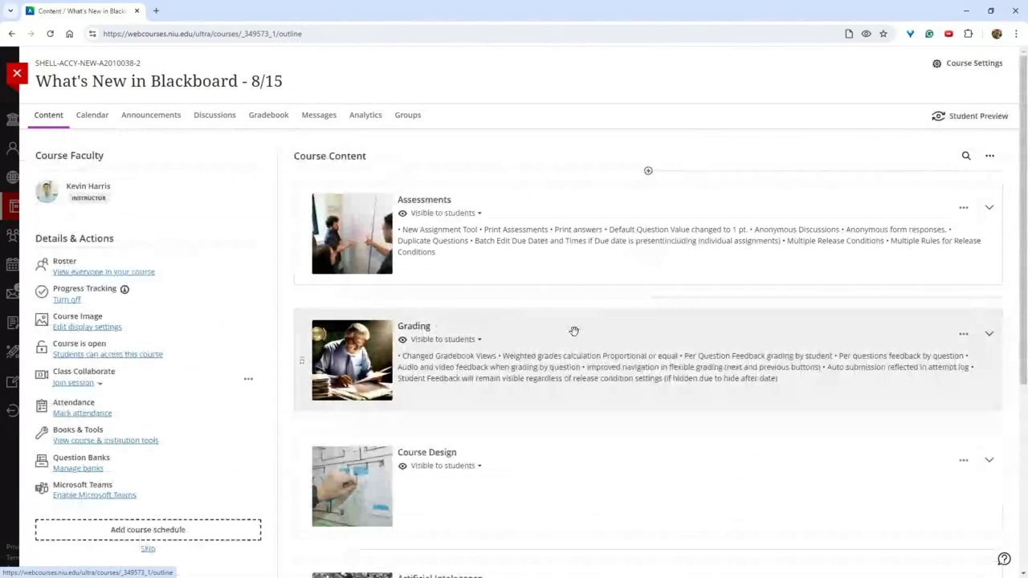
{"action": "left_click", "coordinate": [575, 331]}
{"action": "scroll", "coordinate": [578, 406], "scroll_direction": "down", "scroll_amount": 2}
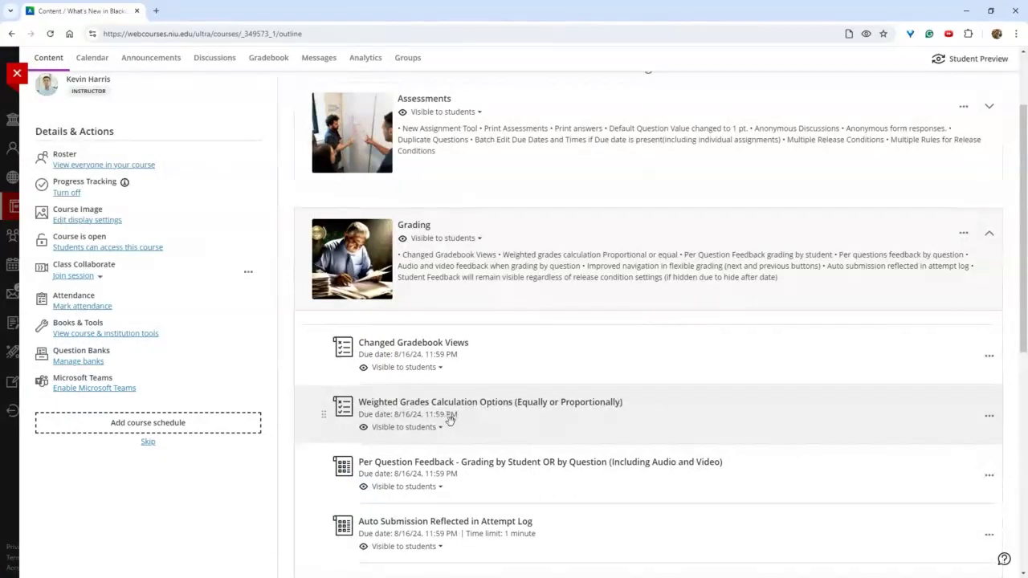
{"action": "left_click", "coordinate": [491, 421]}
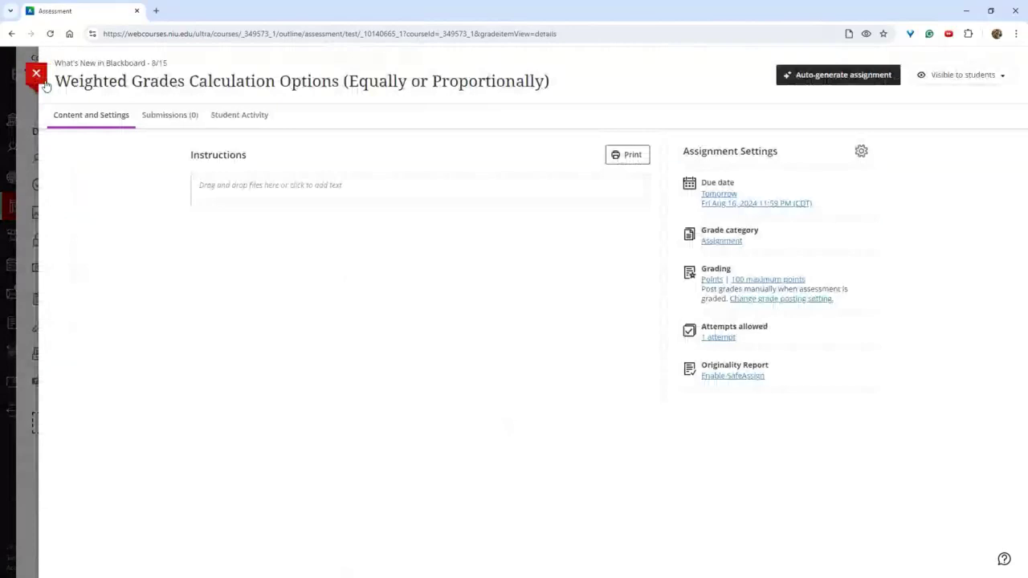
{"action": "left_click", "coordinate": [41, 79]}
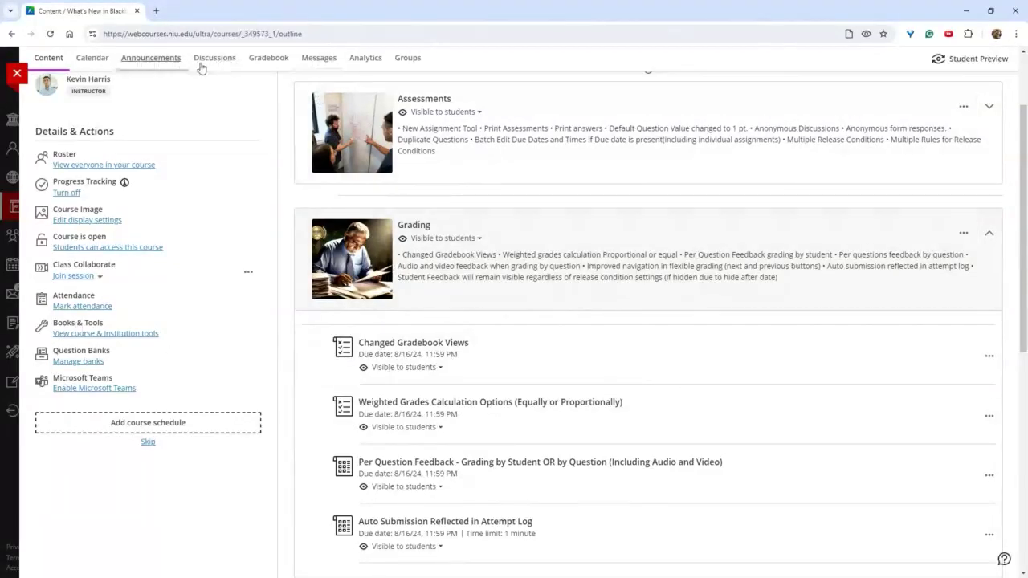
- Open the overall grade calculation details from the gradebook settings
{"action": "left_click", "coordinate": [269, 60]}
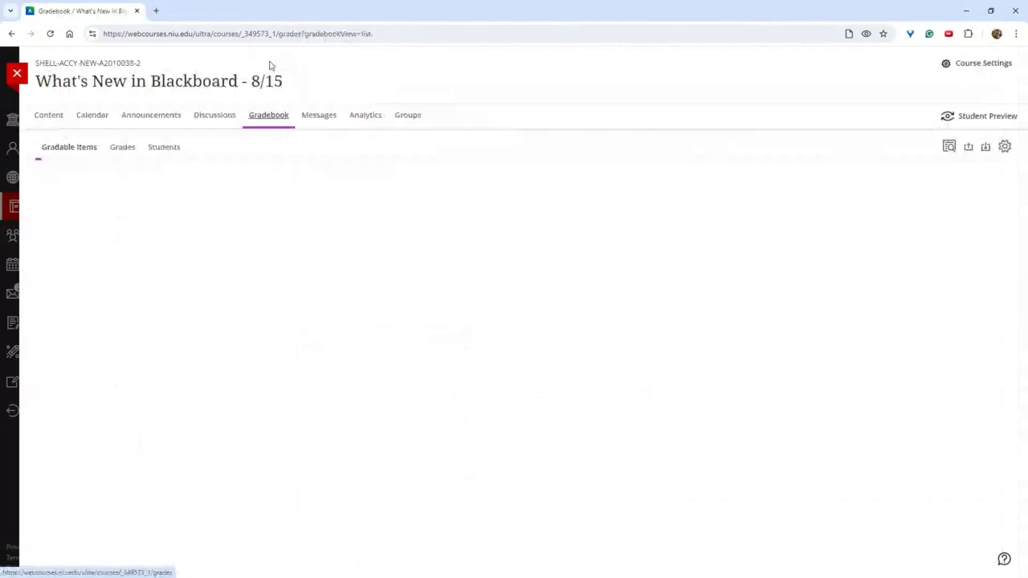
{"action": "left_click", "coordinate": [995, 146]}
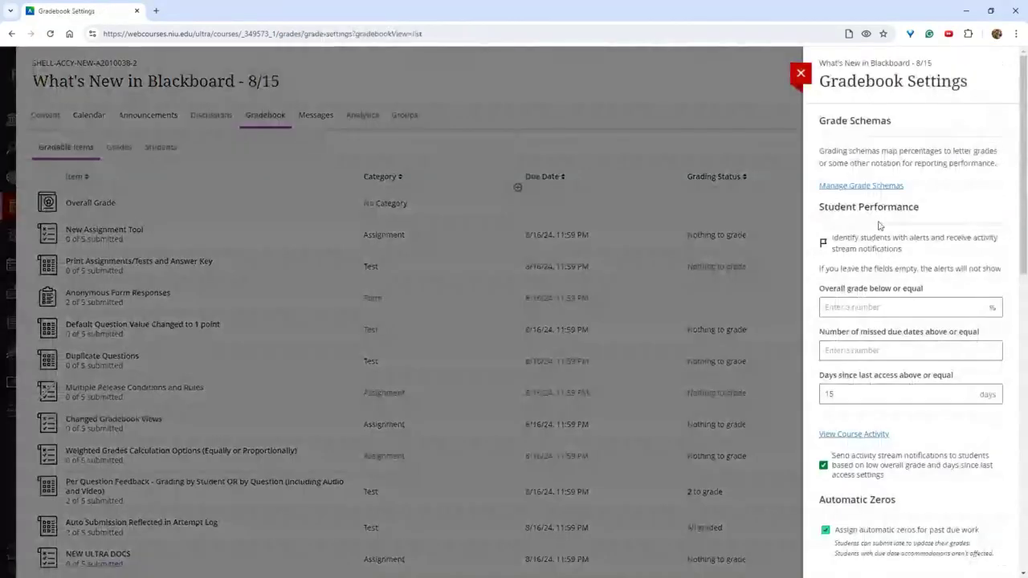
{"action": "scroll", "coordinate": [879, 225], "scroll_direction": "down", "scroll_amount": 5}
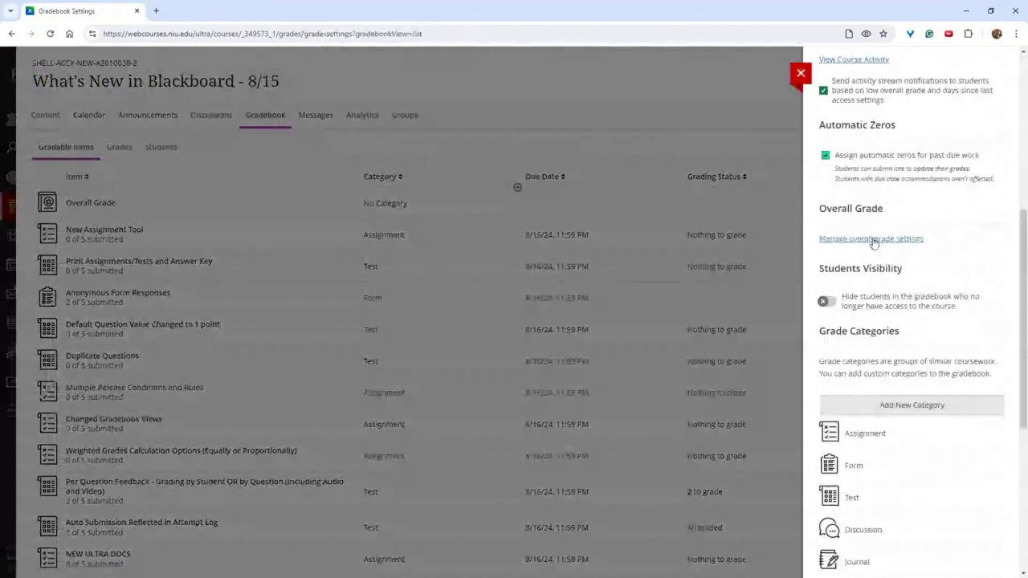
{"action": "left_click", "coordinate": [876, 239]}
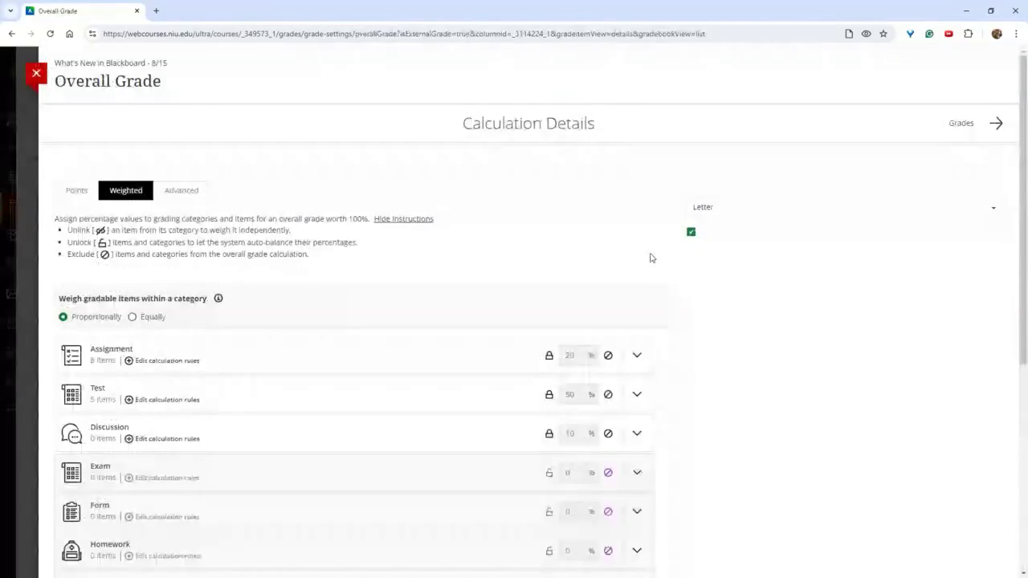
- Try weighing gradable items within a category Equally, switch back to Proportionally, and close the overall grade settings without saving
{"action": "scroll", "coordinate": [134, 97], "scroll_direction": "down", "scroll_amount": 2}
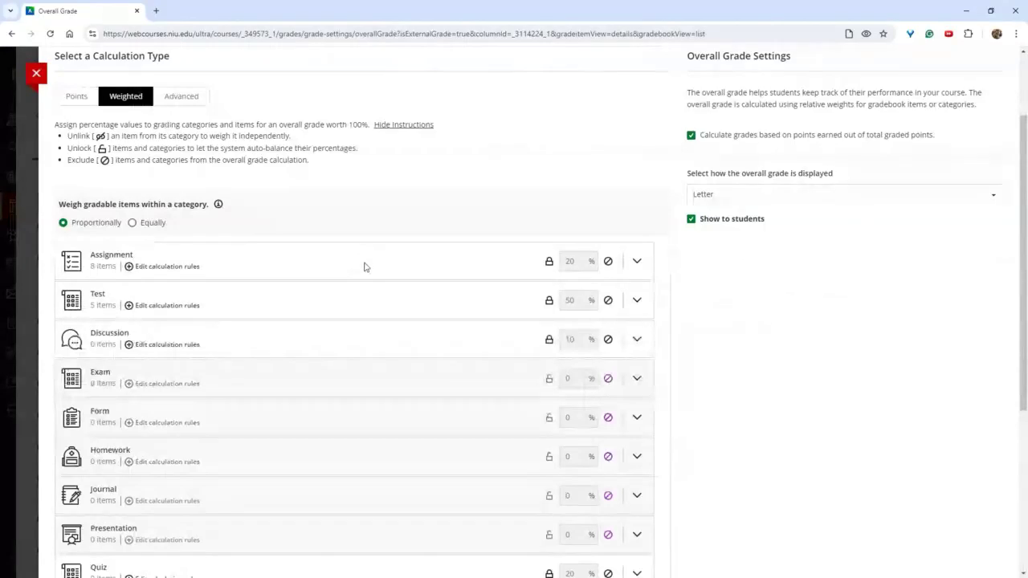
{"action": "left_click", "coordinate": [132, 224]}
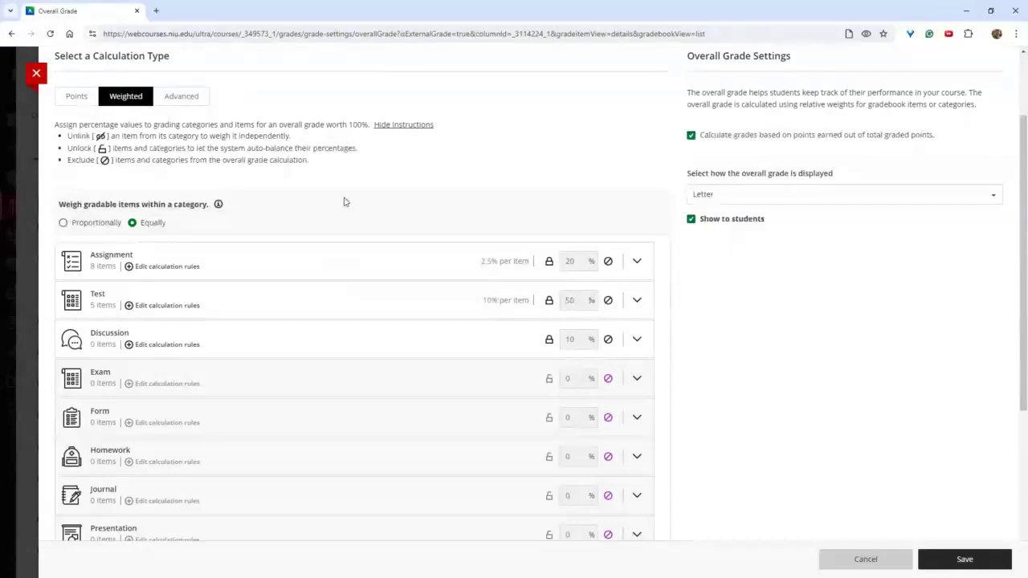
{"action": "left_click", "coordinate": [64, 222]}
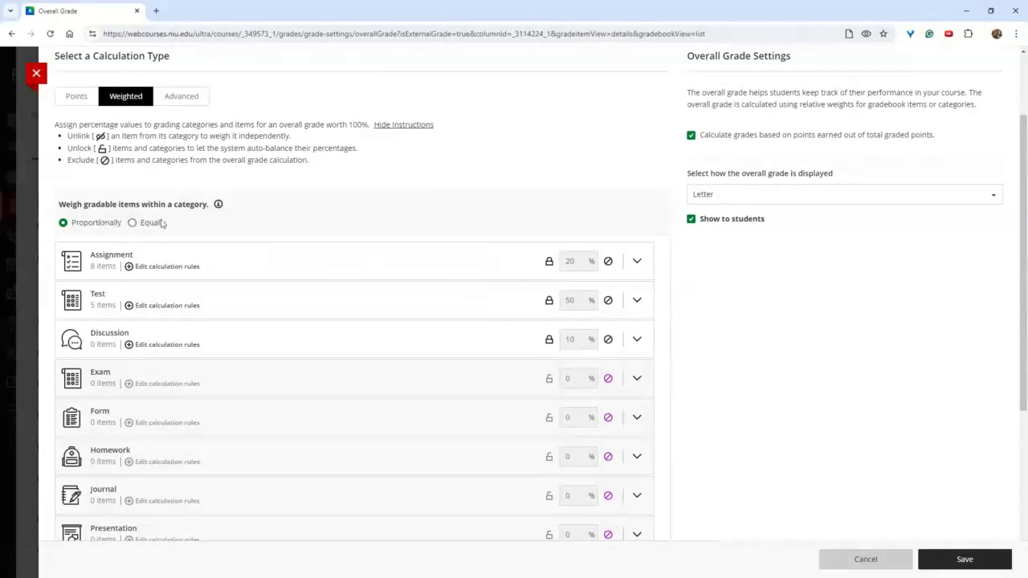
{"action": "left_click", "coordinate": [36, 74]}
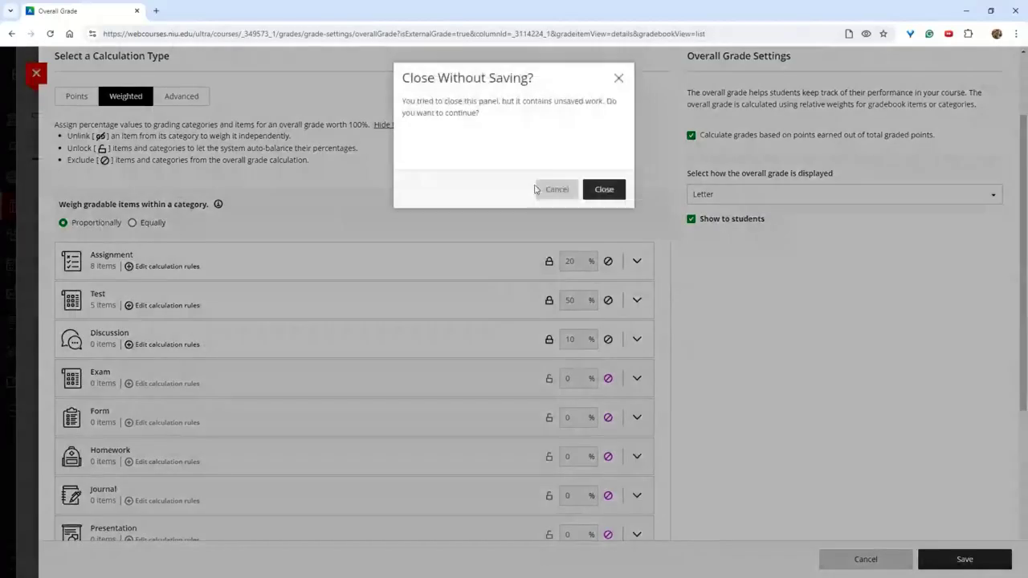
{"action": "left_click", "coordinate": [604, 186]}
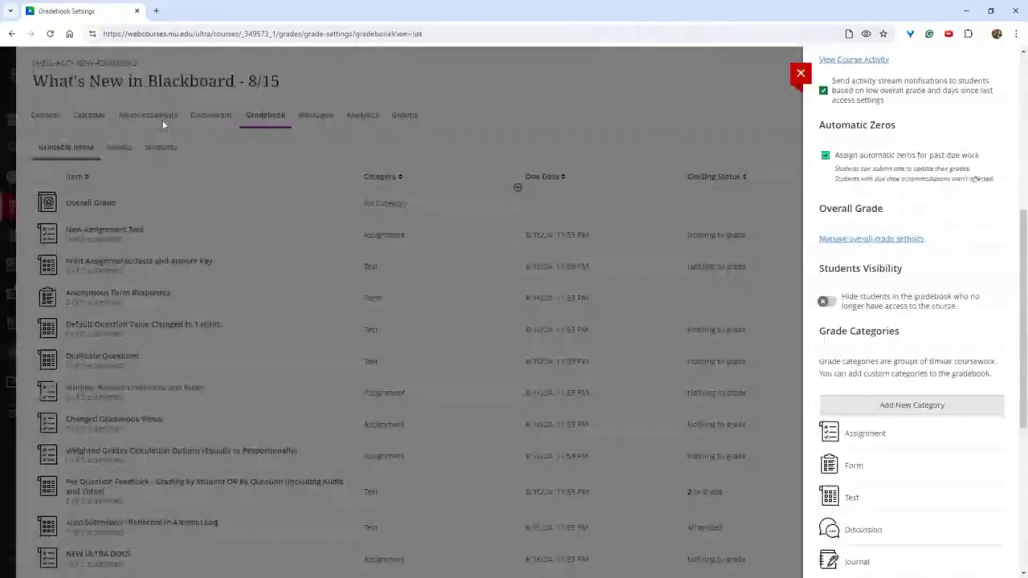
- Return to the course content and open the Per Question Feedback test in the Grading module
{"action": "left_click", "coordinate": [163, 120]}
{"action": "left_click", "coordinate": [48, 117]}
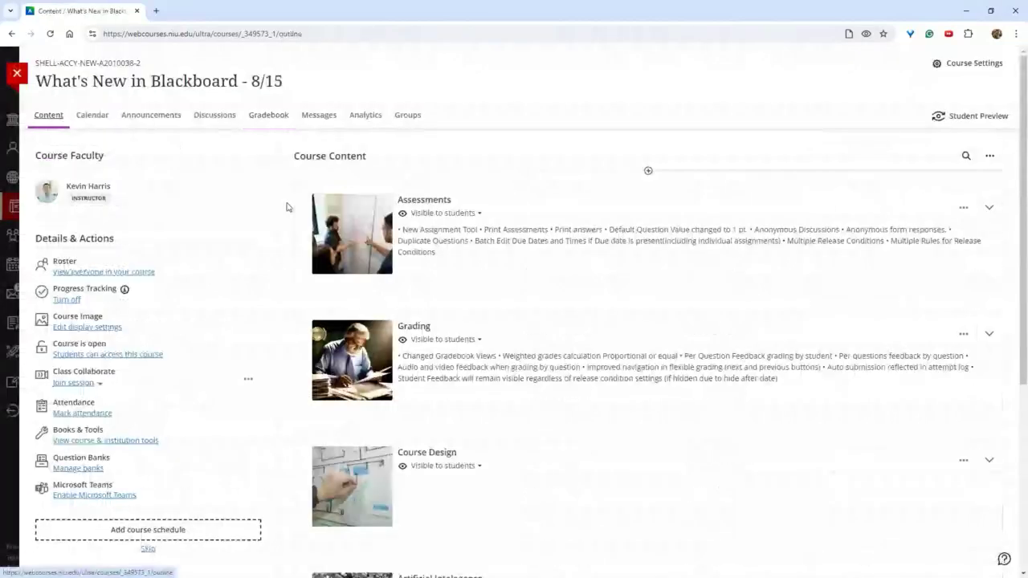
{"action": "left_click", "coordinate": [515, 330]}
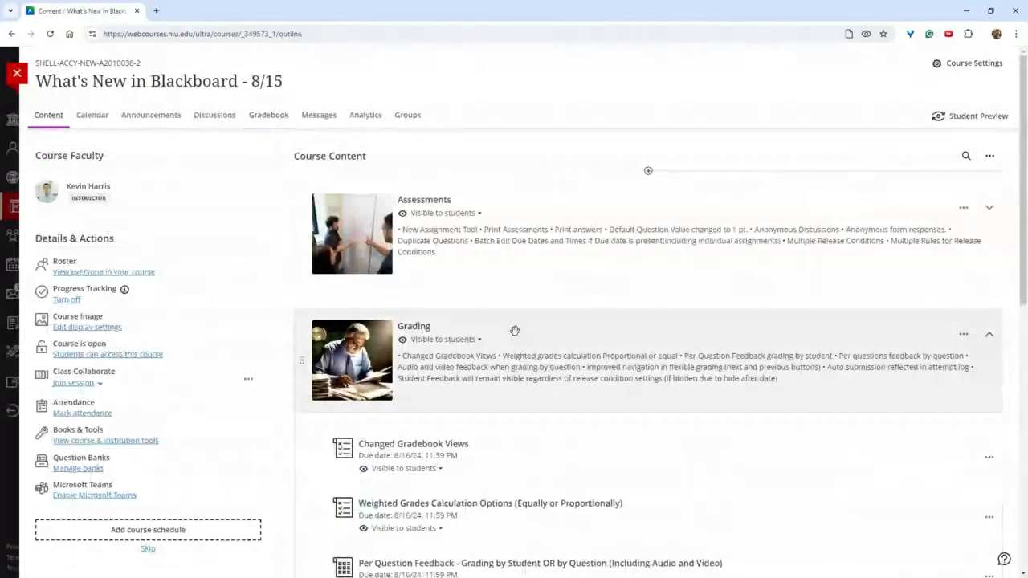
{"action": "scroll", "coordinate": [550, 392], "scroll_direction": "down", "scroll_amount": 1}
{"action": "scroll", "coordinate": [550, 392], "scroll_direction": "down", "scroll_amount": 1}
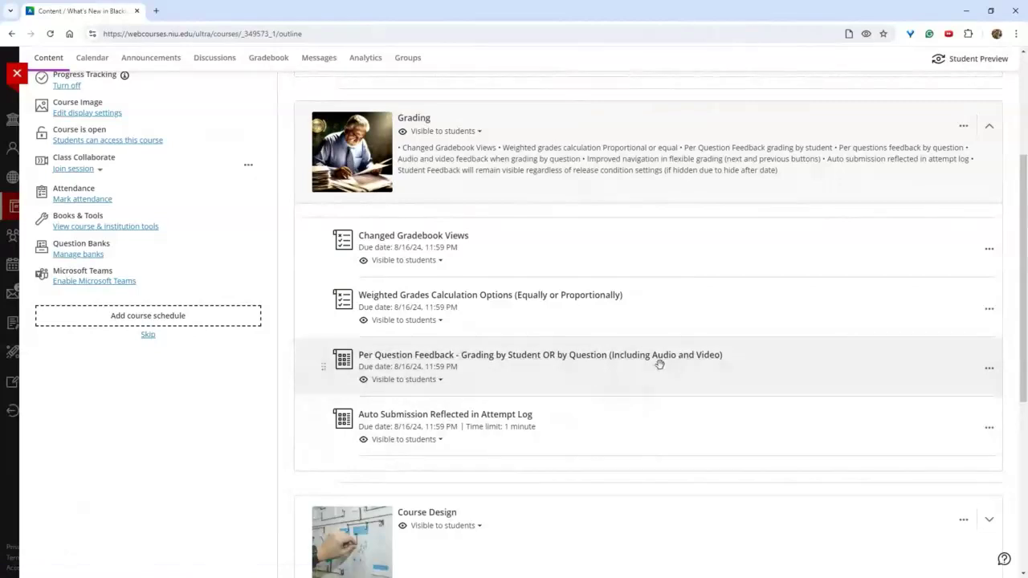
{"action": "mouse_move", "coordinate": [579, 386]}
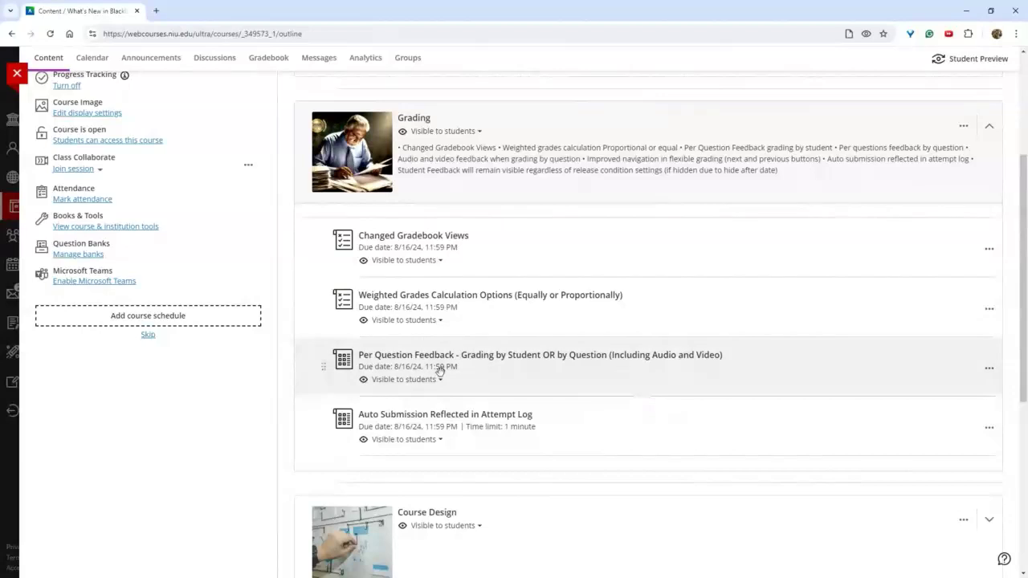
{"action": "left_click", "coordinate": [482, 355]}
- Open the preview user's attempt from the test's submissions and switch to grading by question
{"action": "left_click", "coordinate": [190, 116]}
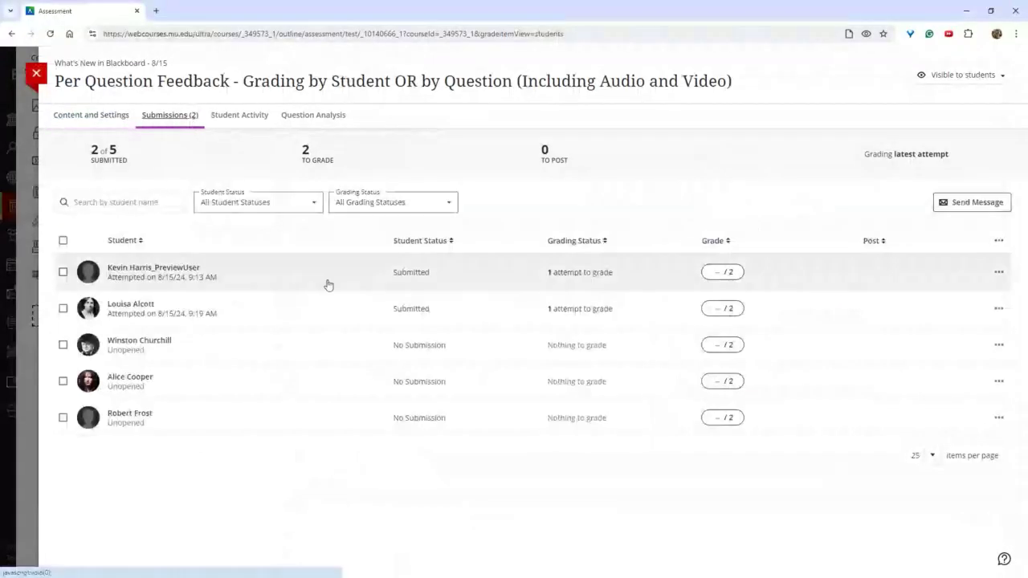
{"action": "left_click", "coordinate": [328, 283]}
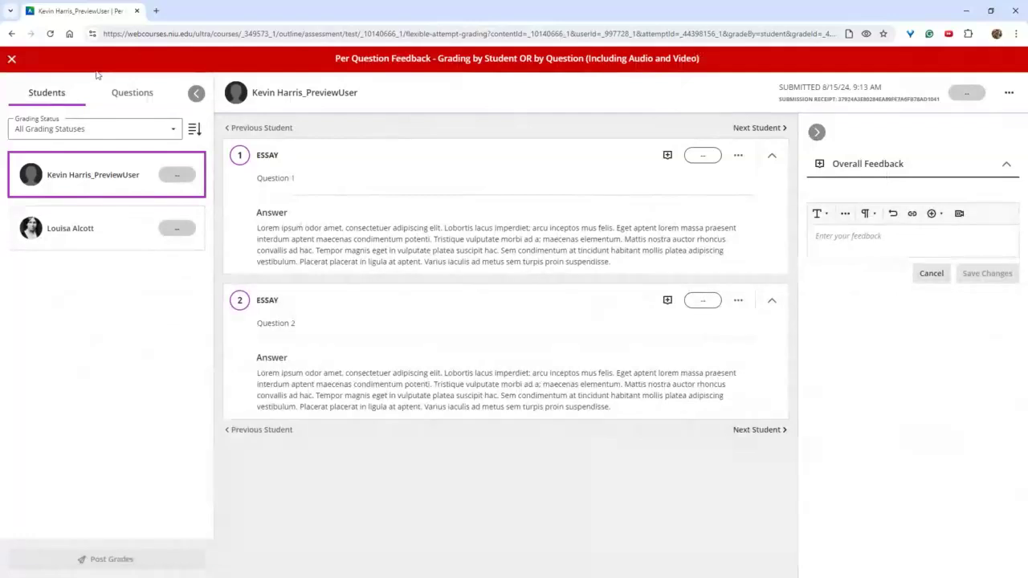
{"action": "left_click", "coordinate": [130, 94]}
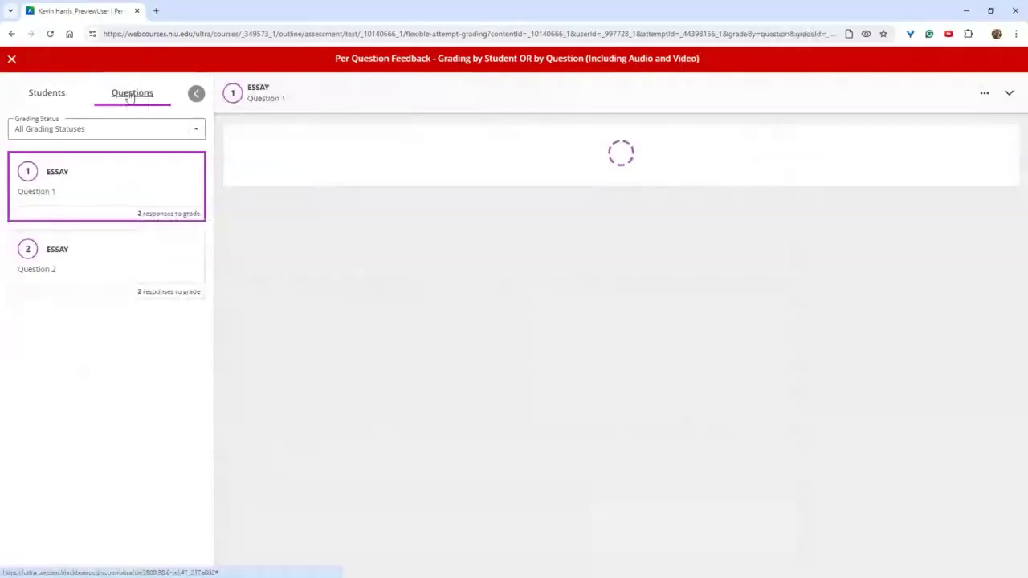
- Check Question 2's responses, return to Question 1, and save the feedback "Feedback..." on the preview user's answer
{"action": "left_click", "coordinate": [126, 261]}
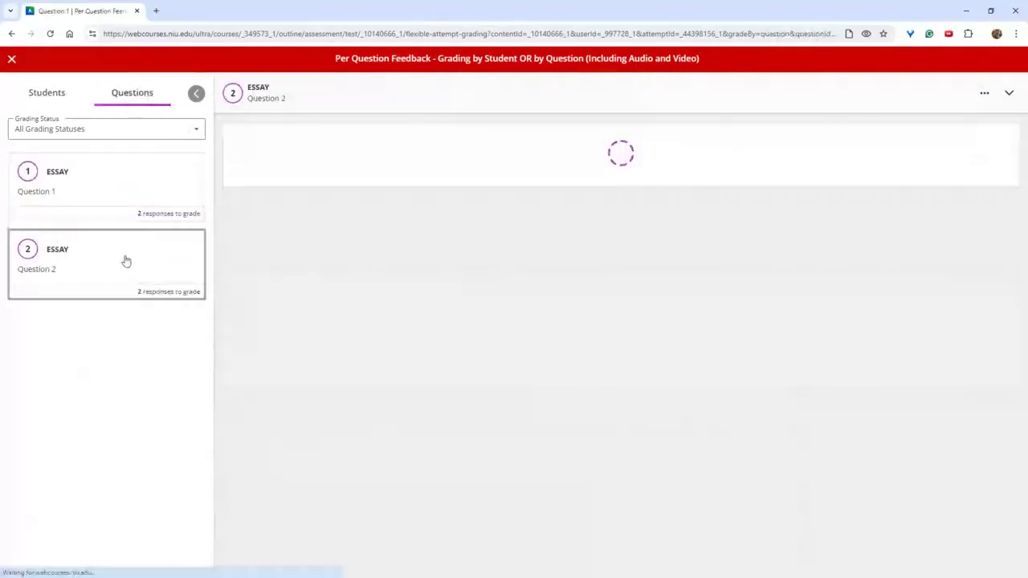
{"action": "left_click", "coordinate": [264, 128]}
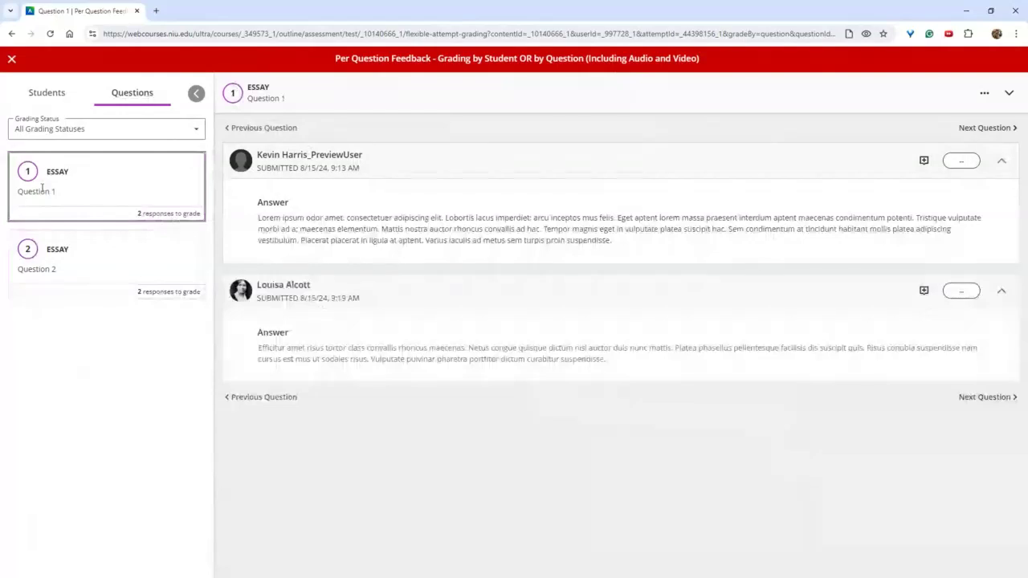
{"action": "left_click", "coordinate": [923, 161]}
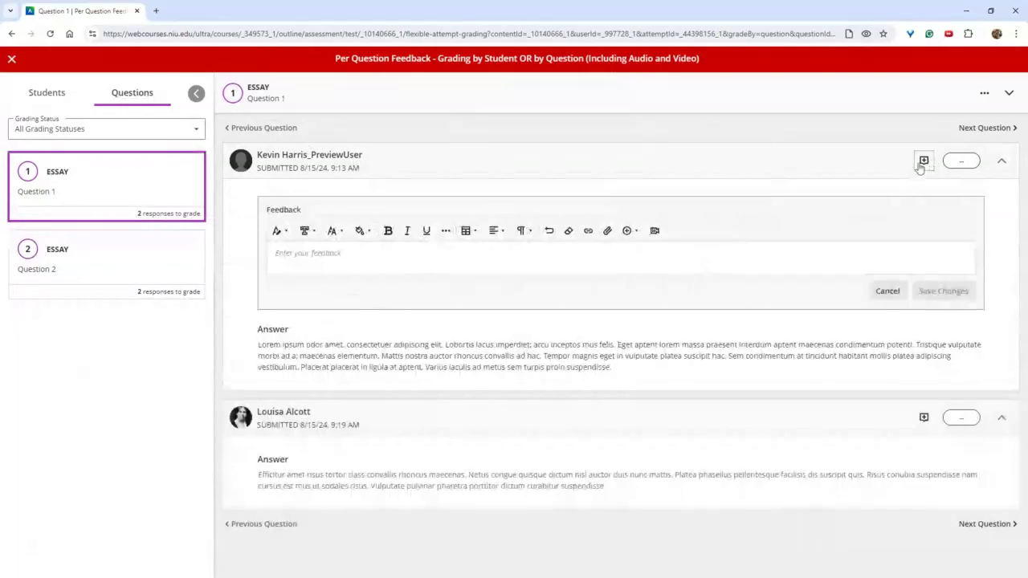
{"action": "left_click", "coordinate": [352, 245]}
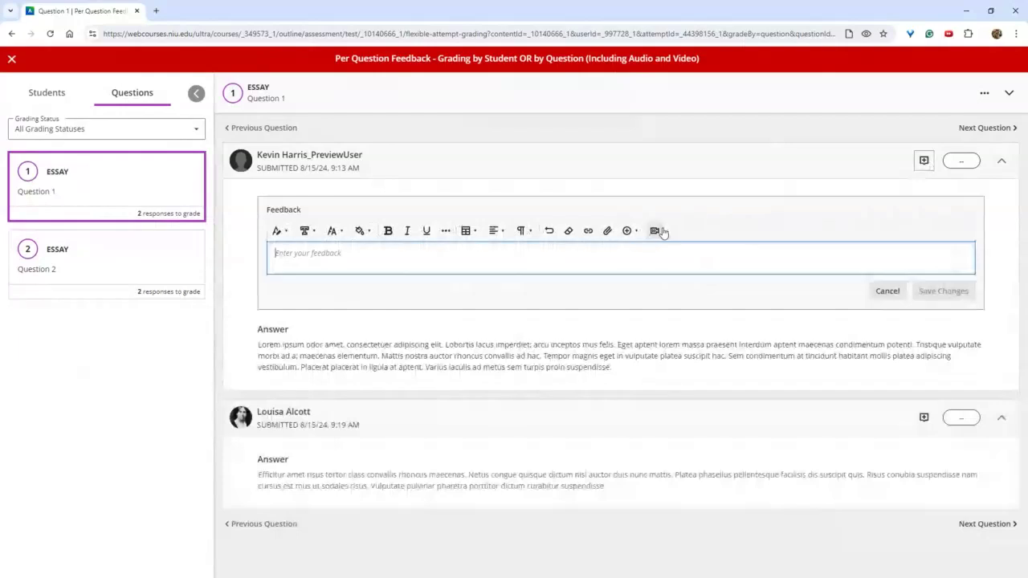
{"action": "type", "text": "Fee"}
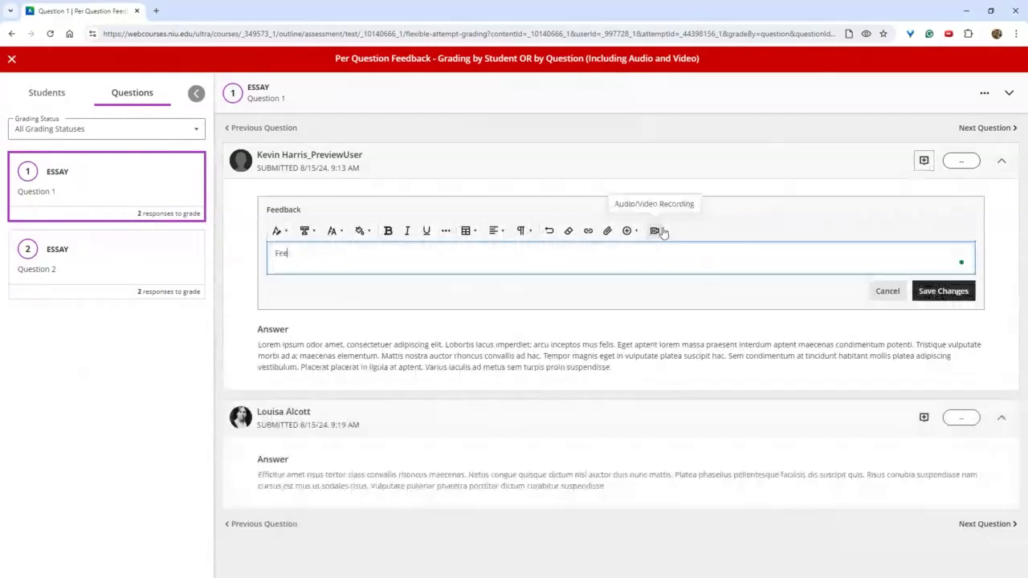
{"action": "type", "text": "dback ..."}
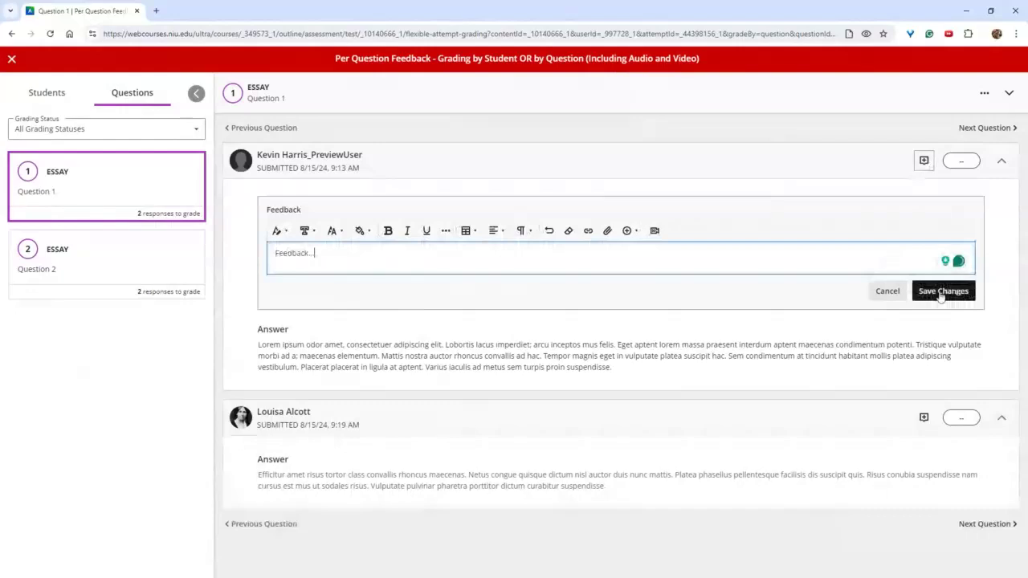
{"action": "left_click", "coordinate": [941, 294]}
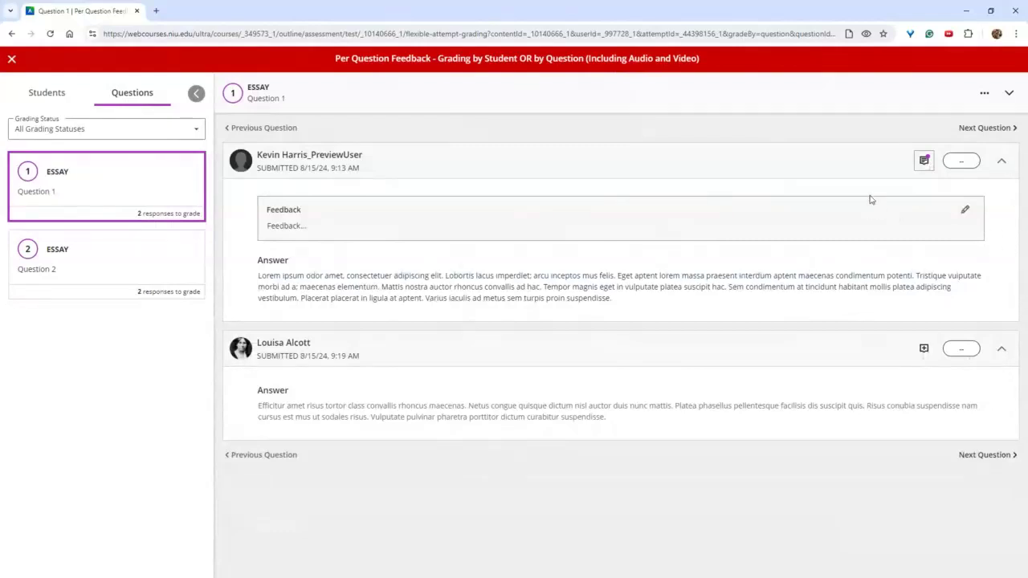
- Move to the next and previous student when grading by student, and to the next and previous question when grading by question
{"action": "left_click", "coordinate": [49, 93]}
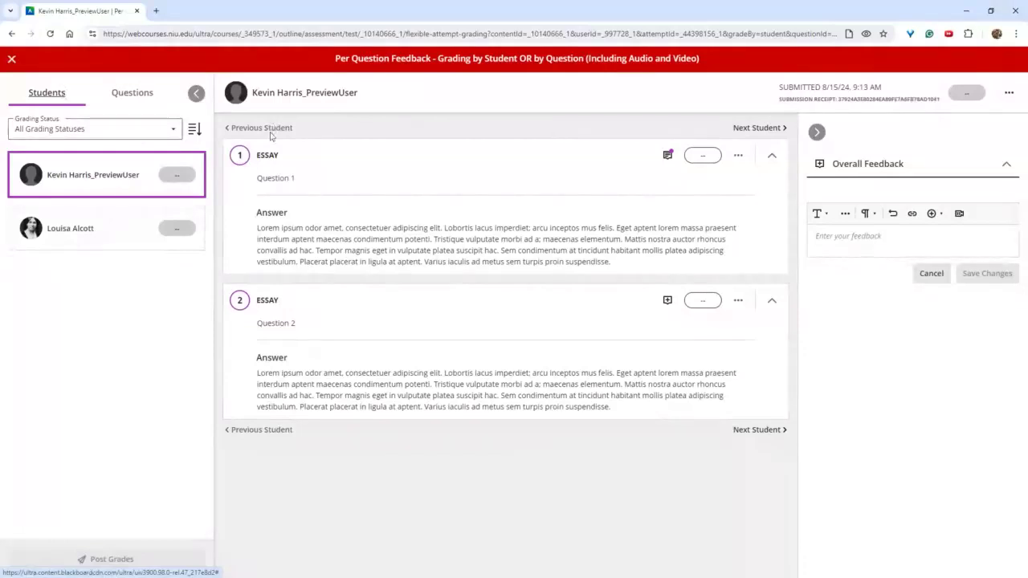
{"action": "left_click", "coordinate": [759, 128]}
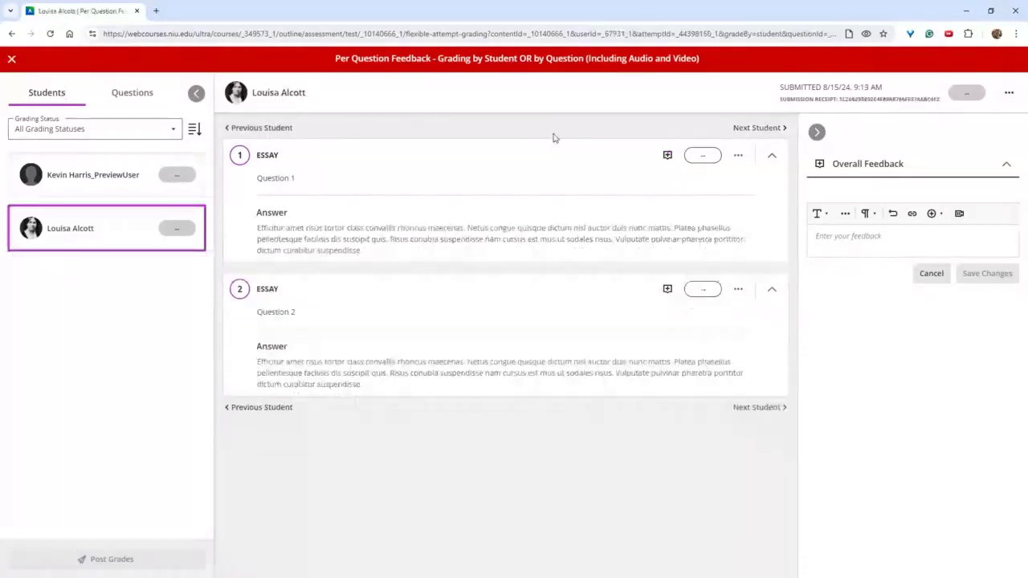
{"action": "left_click", "coordinate": [287, 128]}
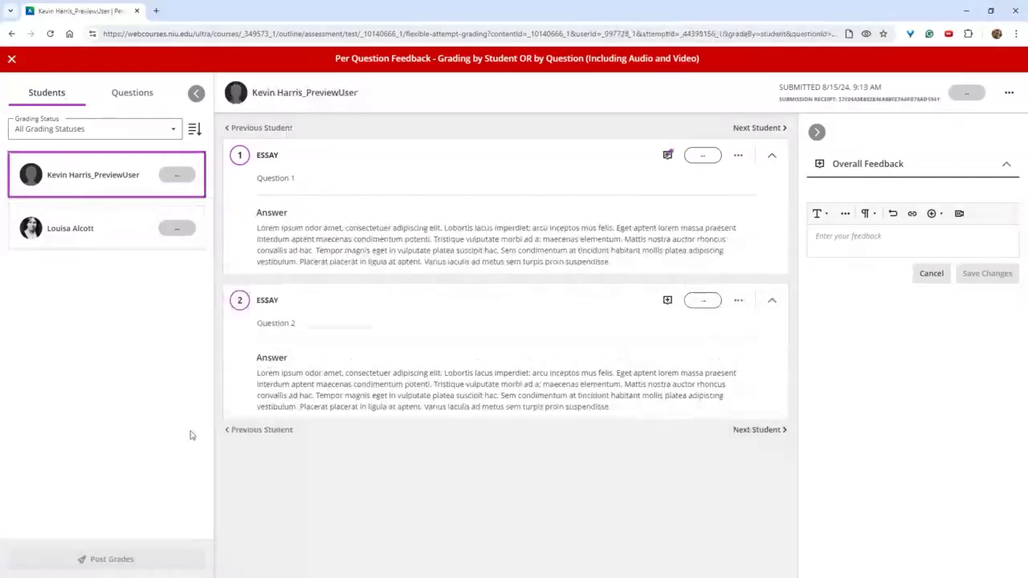
{"action": "left_click", "coordinate": [136, 107]}
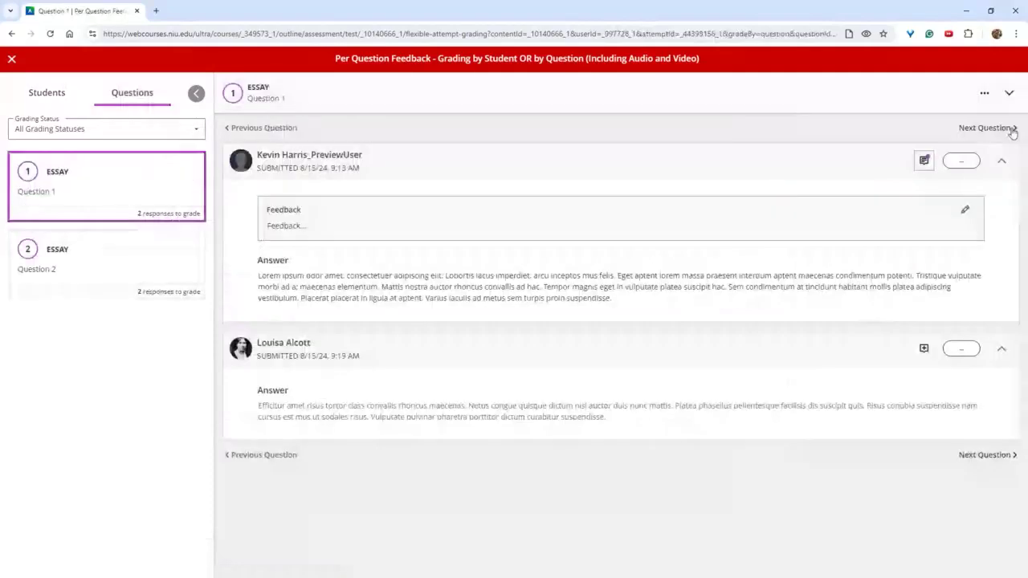
{"action": "left_click", "coordinate": [1013, 132]}
{"action": "left_click", "coordinate": [313, 138]}
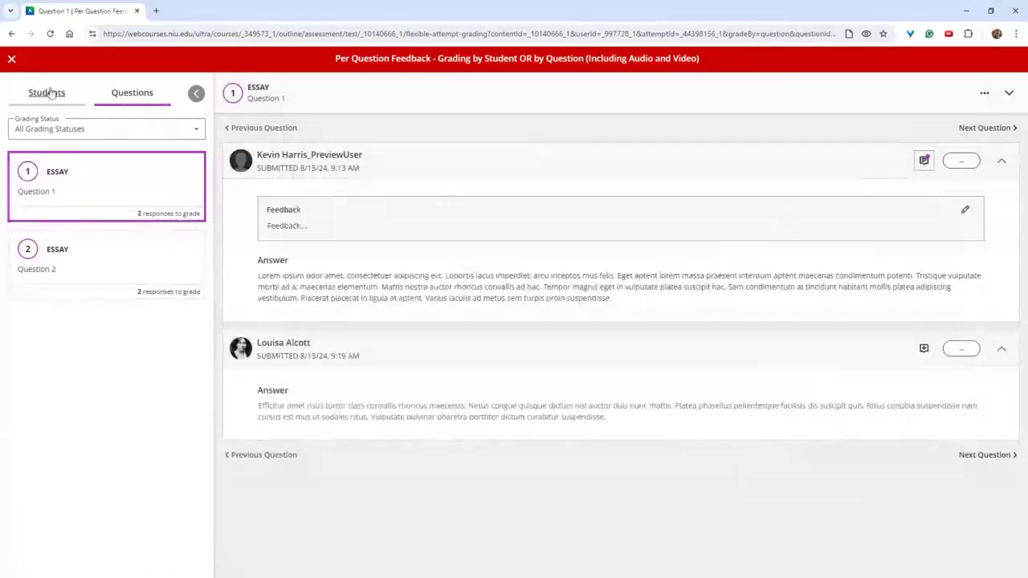
- Return to the course content and open the preview user's attempt log from the Auto Submission Reflected in Attempt Log test's submissions
{"action": "left_click", "coordinate": [10, 61]}
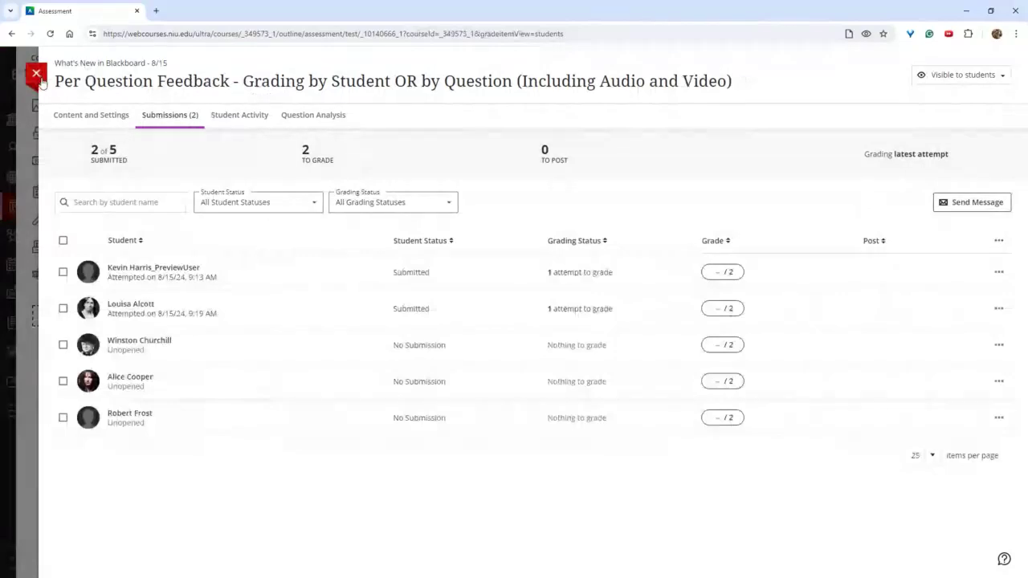
{"action": "left_click", "coordinate": [37, 76]}
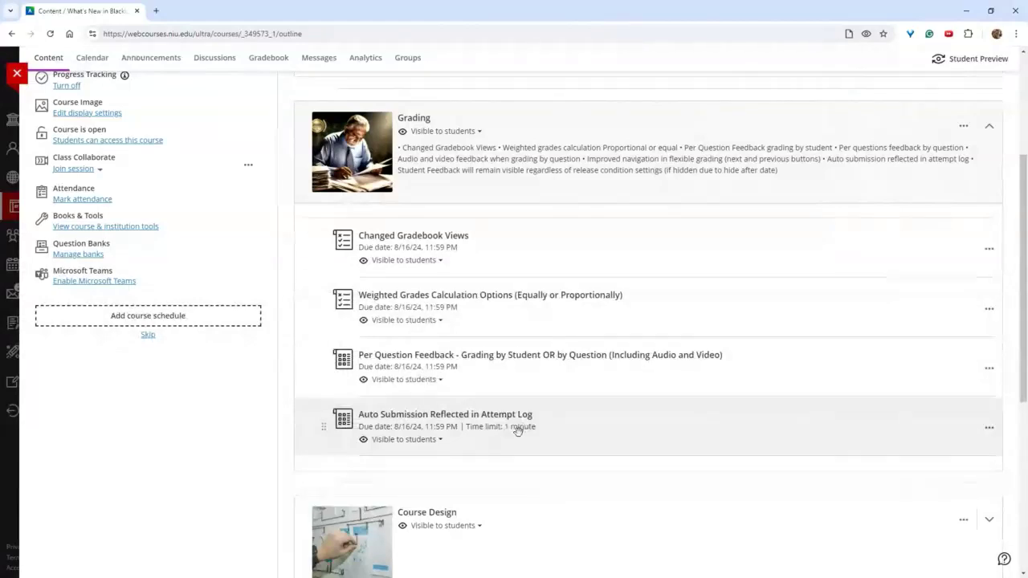
{"action": "left_click", "coordinate": [454, 424]}
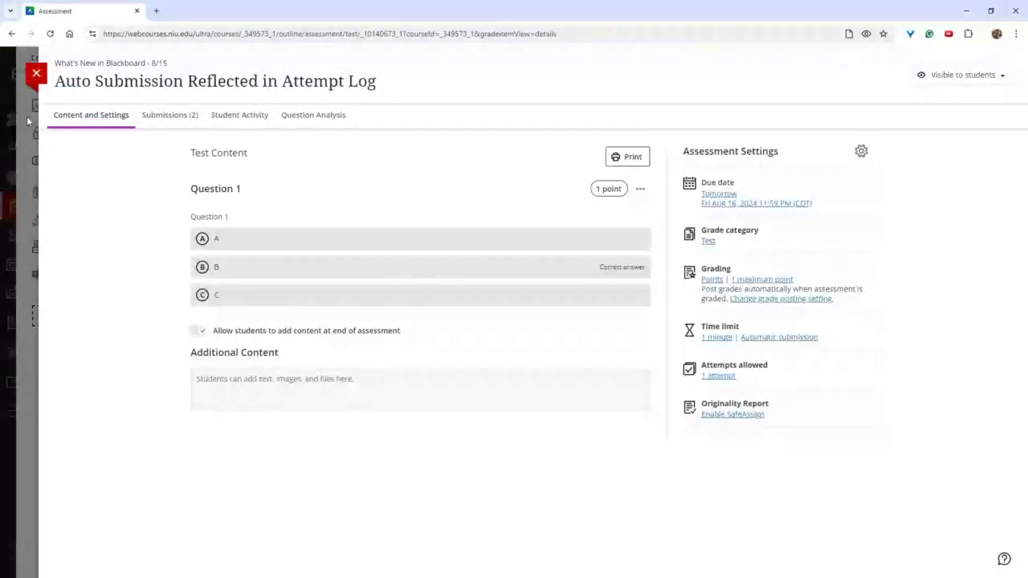
{"action": "left_click", "coordinate": [190, 120]}
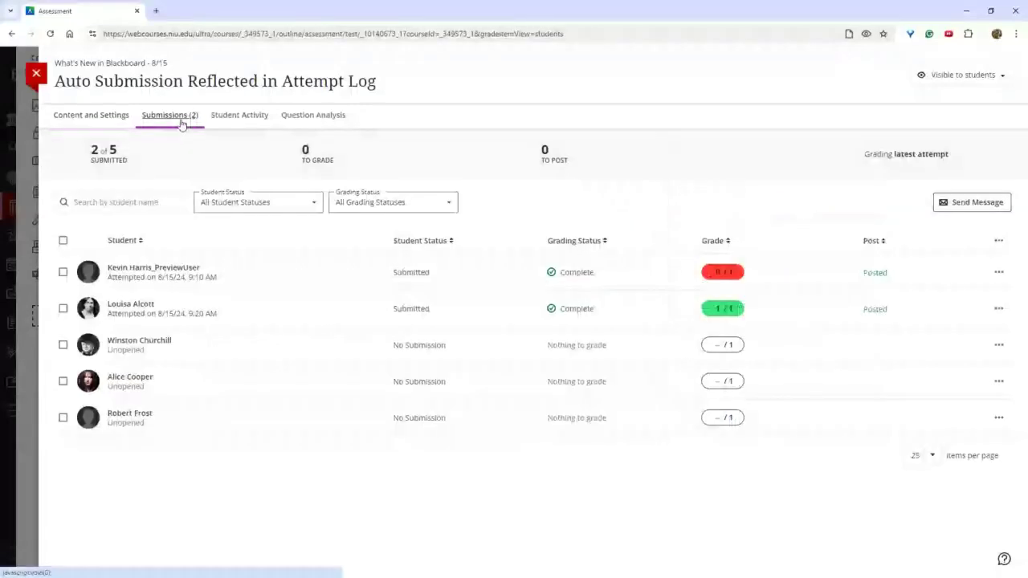
{"action": "left_click", "coordinate": [998, 273]}
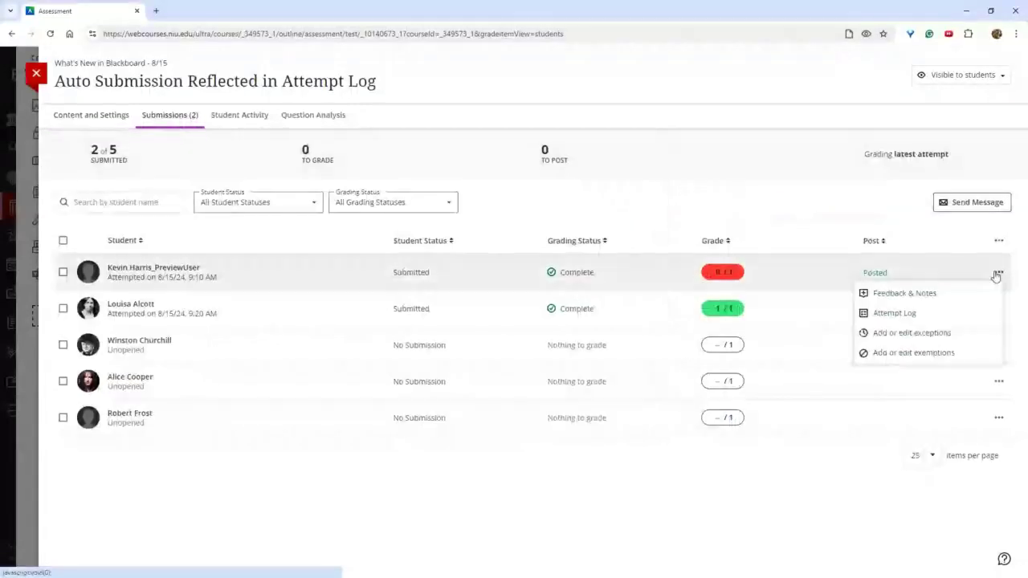
{"action": "left_click", "coordinate": [926, 313]}
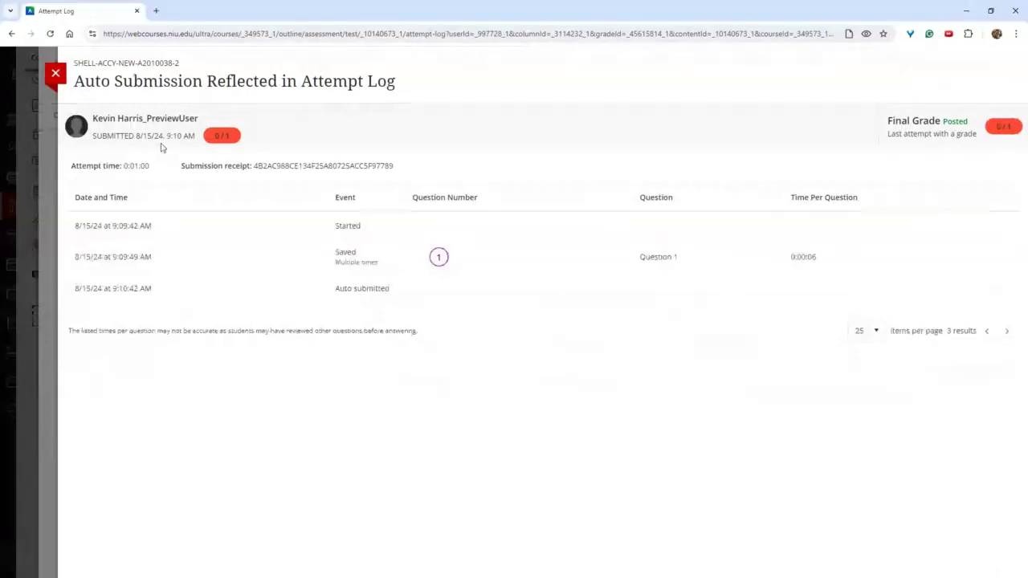
- Examine the event times, time per question and auto-submission entry in the attempt log, and close the log and the test
{"action": "left_click_drag", "start_coordinate": [75, 226], "coordinate": [152, 227]}
{"action": "left_click", "coordinate": [111, 255]}
{"action": "left_click_drag", "start_coordinate": [91, 257], "coordinate": [195, 268]}
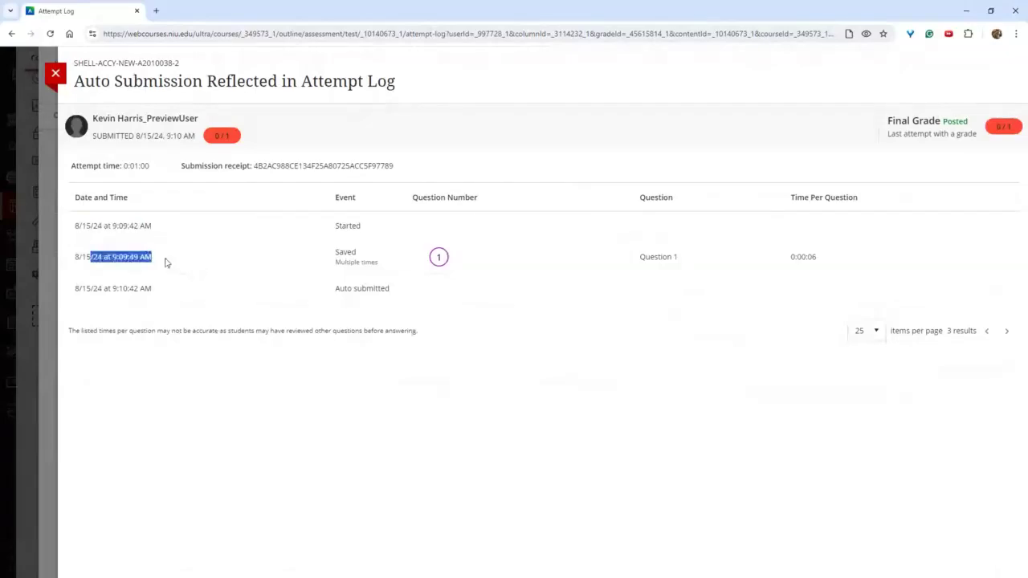
{"action": "left_click_drag", "start_coordinate": [775, 257], "coordinate": [819, 257]}
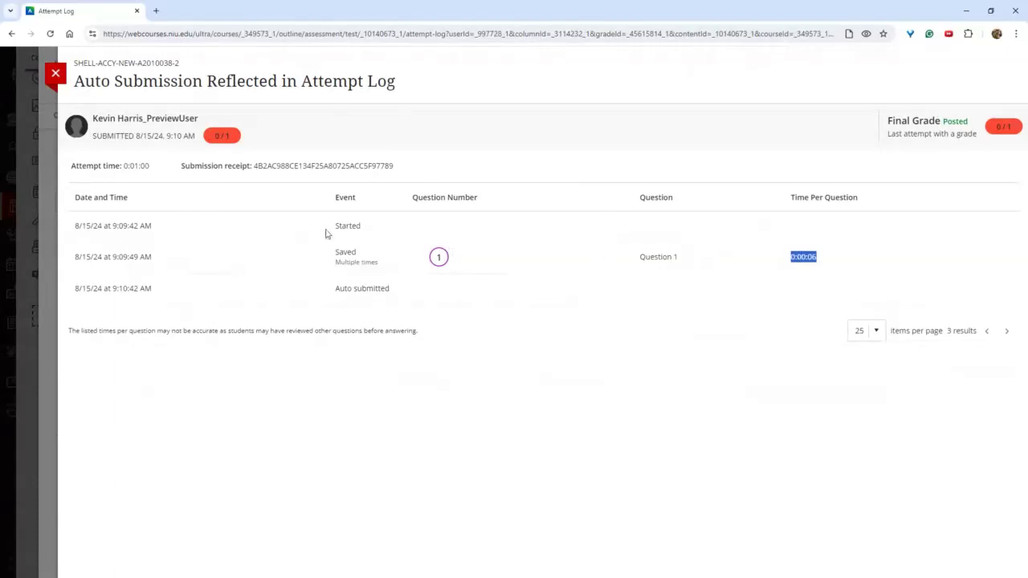
{"action": "double_click", "coordinate": [101, 288]}
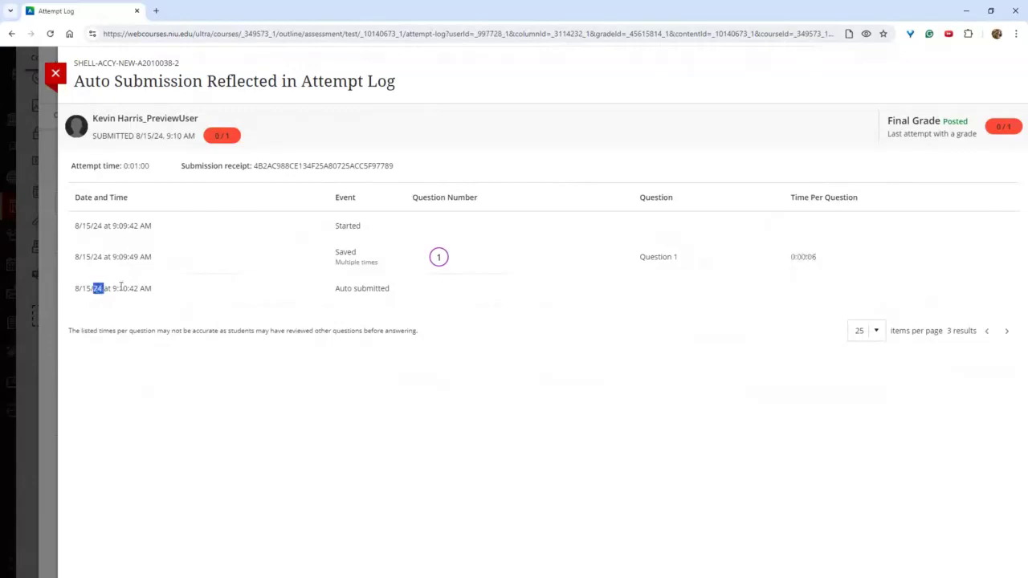
{"action": "left_click_drag", "start_coordinate": [120, 287], "coordinate": [152, 288]}
{"action": "double_click", "coordinate": [341, 288]}
{"action": "left_click_drag", "start_coordinate": [351, 288], "coordinate": [388, 301]}
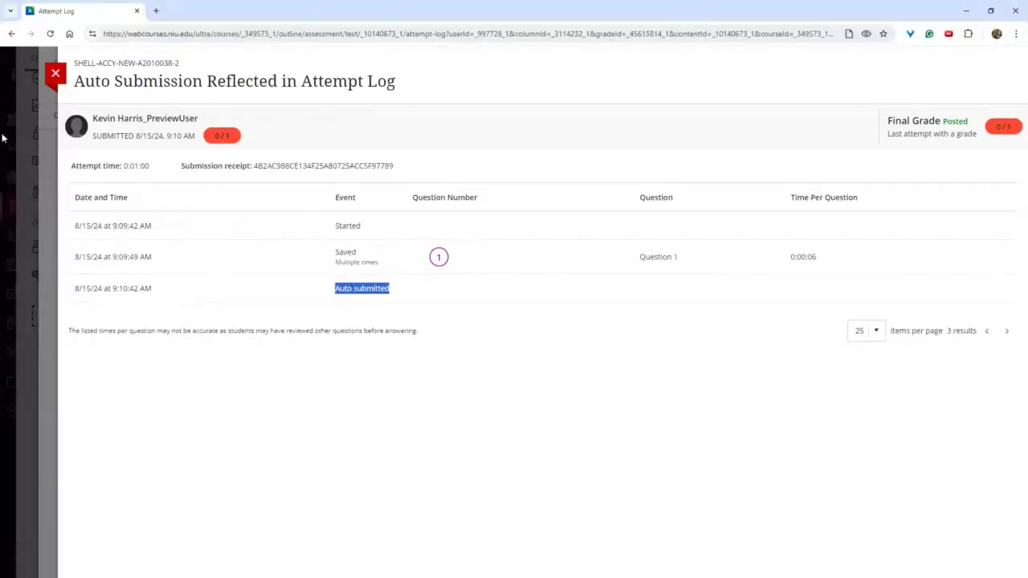
{"action": "left_click", "coordinate": [54, 77]}
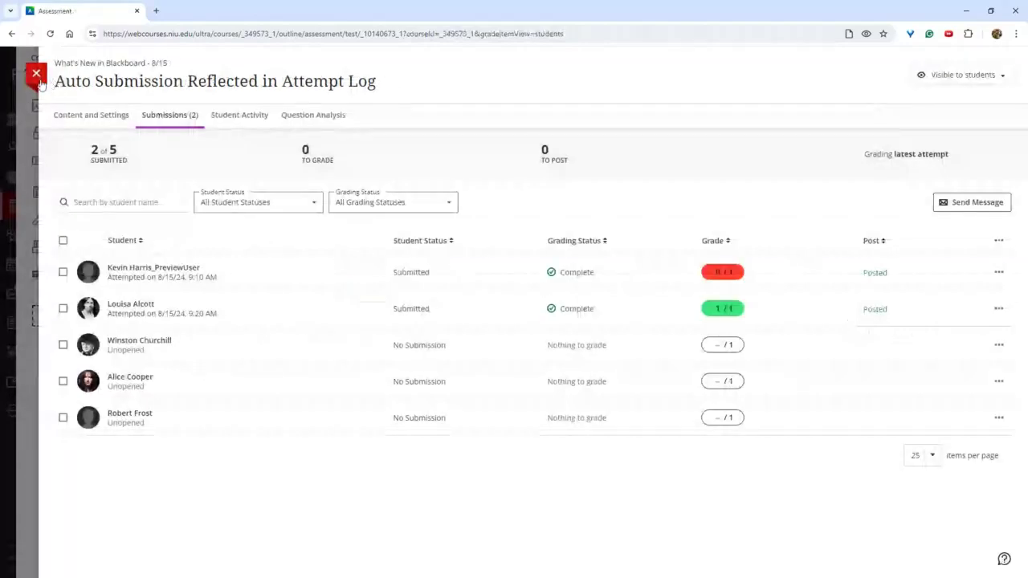
{"action": "left_click", "coordinate": [38, 79]}
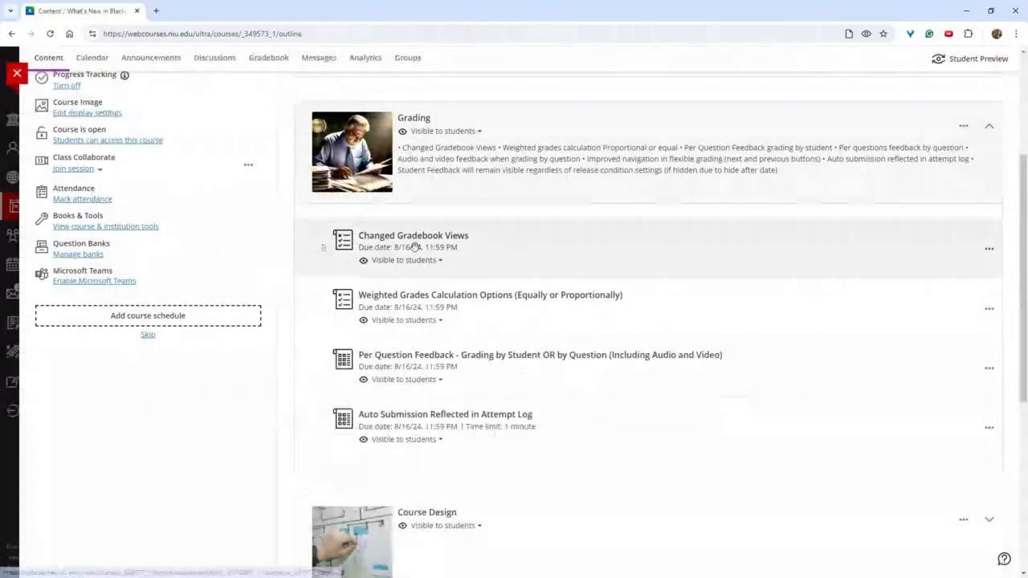
- Collapse the Grading module in the course content and expand it again
{"action": "scroll", "coordinate": [414, 247], "scroll_direction": "up", "scroll_amount": 1}
{"action": "left_click", "coordinate": [548, 188]}
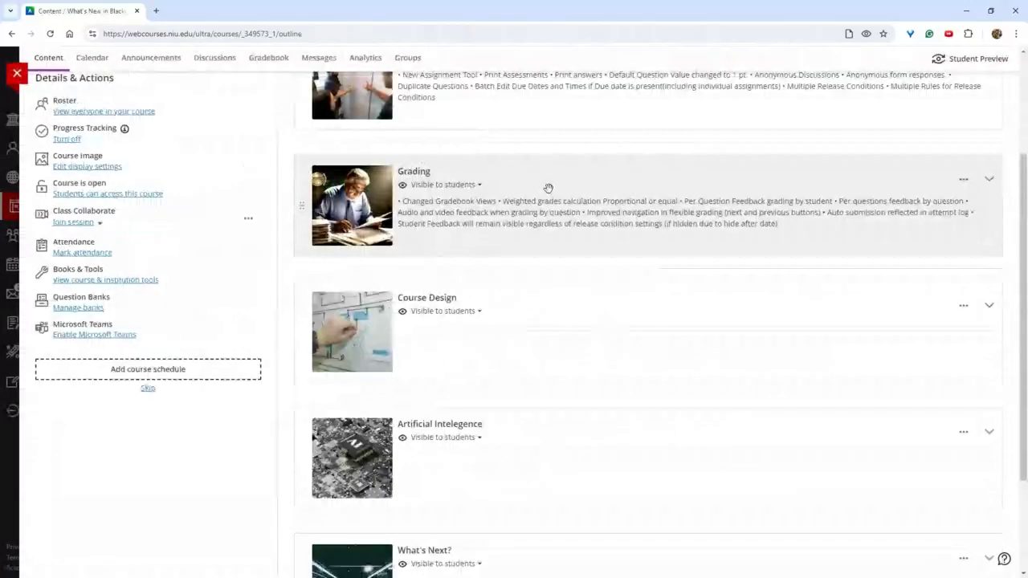
{"action": "left_click", "coordinate": [545, 194]}
{"action": "scroll", "coordinate": [530, 216], "scroll_direction": "down", "scroll_amount": 1}
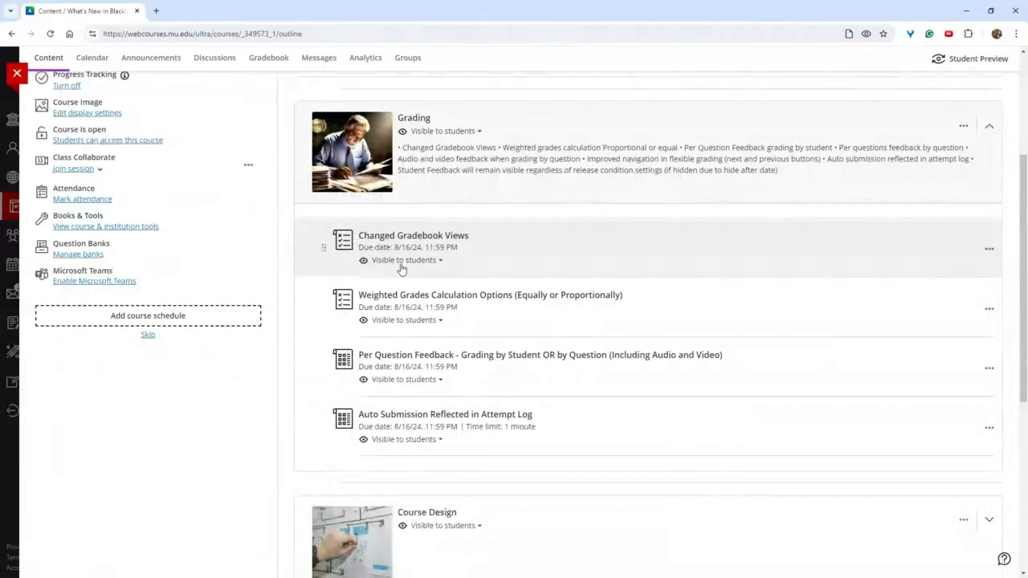
{"action": "mouse_move", "coordinate": [406, 287]}
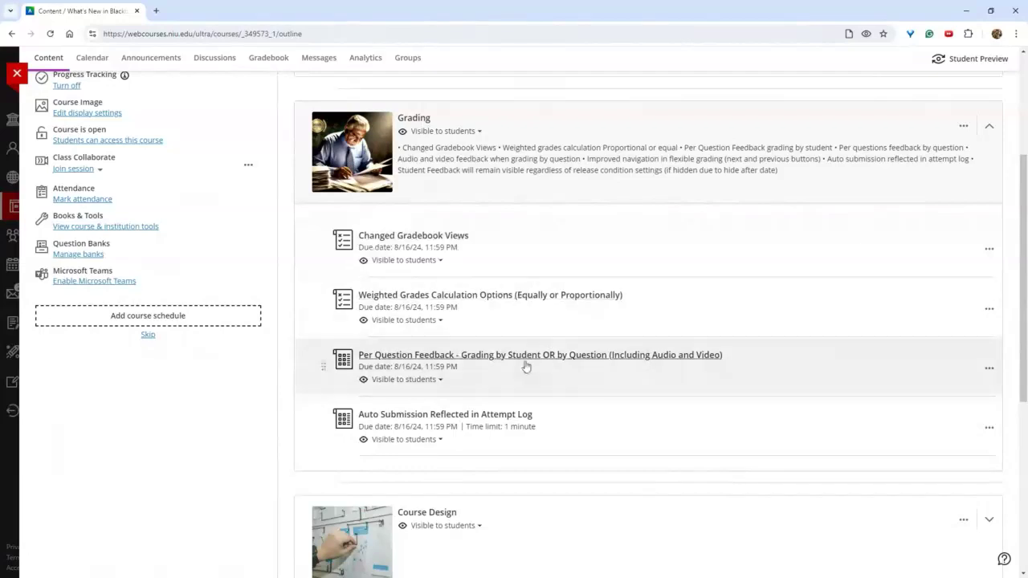
- Open the submissions of the Per Question Feedback test by question and start feedback on the second student's Question 1 answer
{"action": "left_click", "coordinate": [526, 363]}
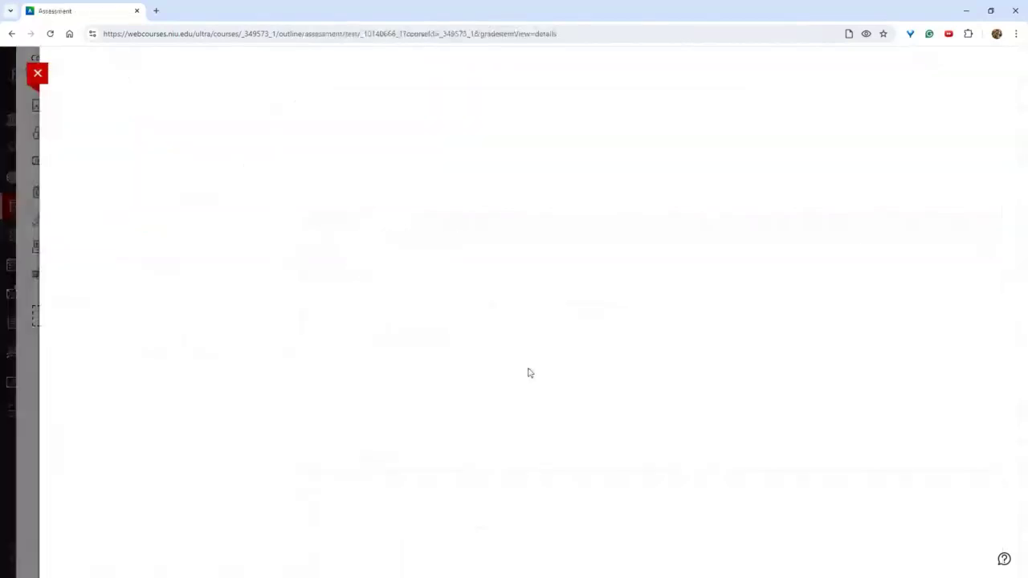
{"action": "left_click", "coordinate": [169, 117]}
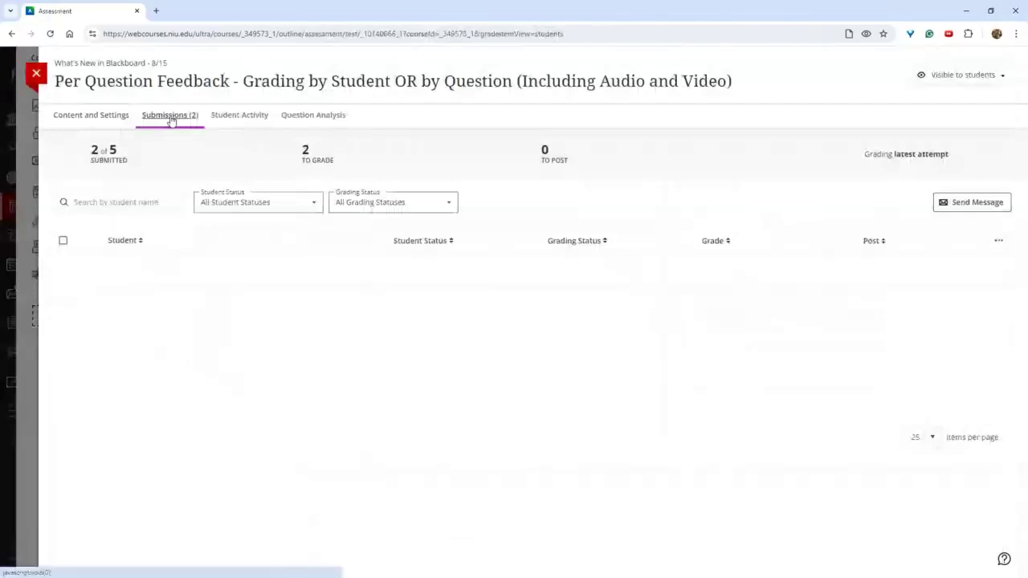
{"action": "left_click", "coordinate": [282, 272]}
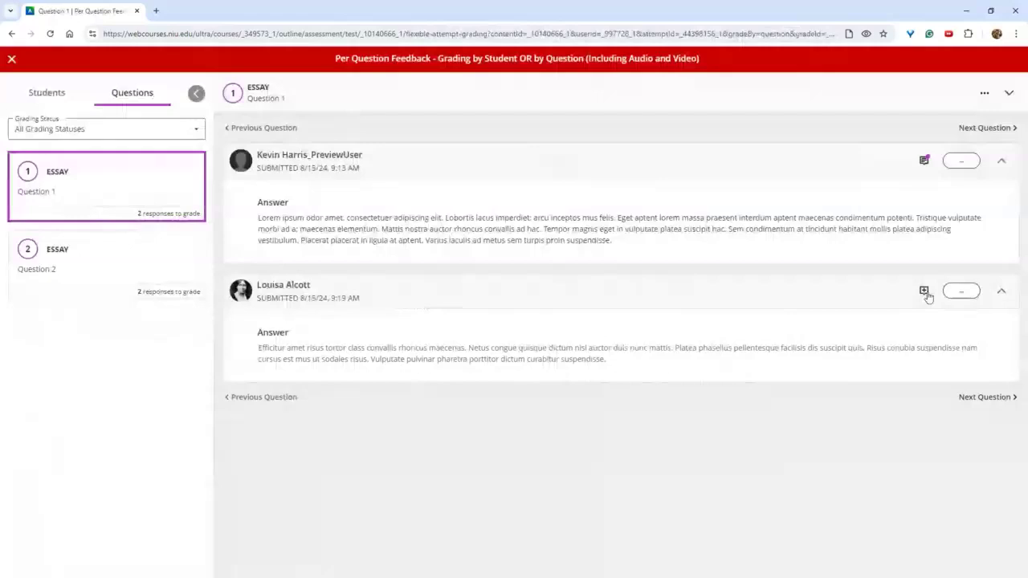
{"action": "left_click", "coordinate": [923, 291]}
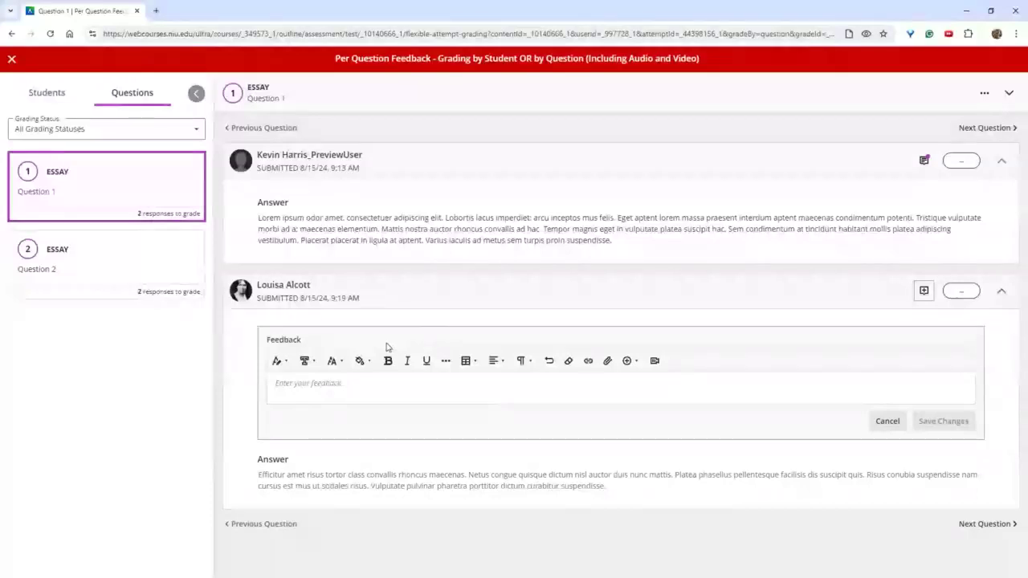
- View the audio/video recording option for the feedback, discard the feedback unsaved, and return to the course content
{"action": "left_click", "coordinate": [655, 362]}
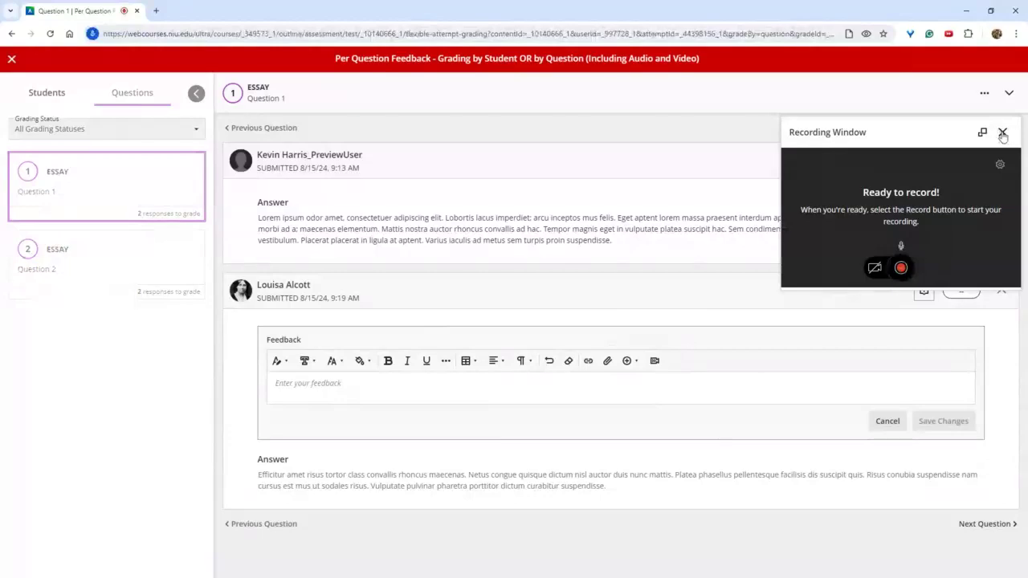
{"action": "left_click", "coordinate": [1002, 133]}
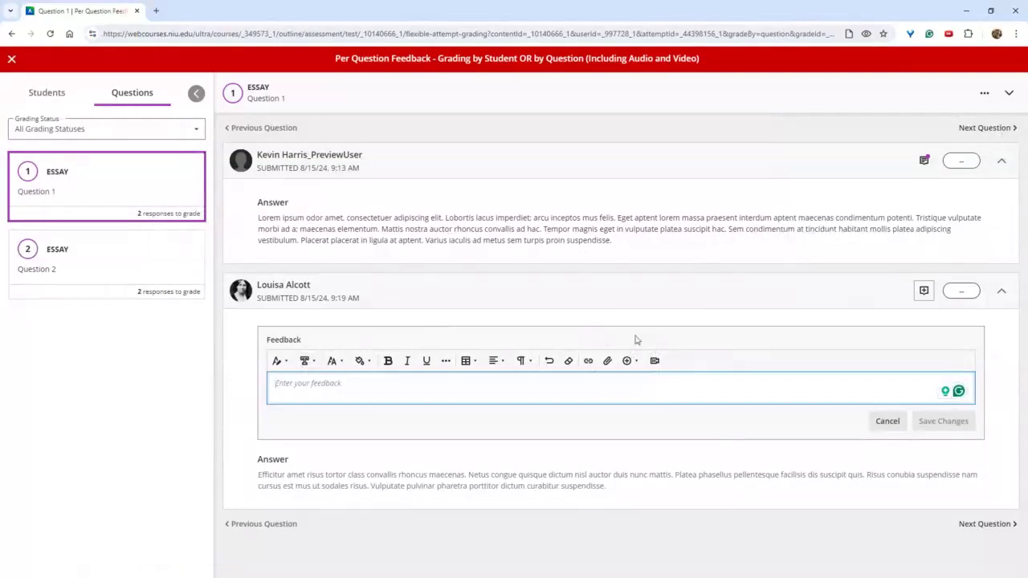
{"action": "left_click", "coordinate": [886, 421]}
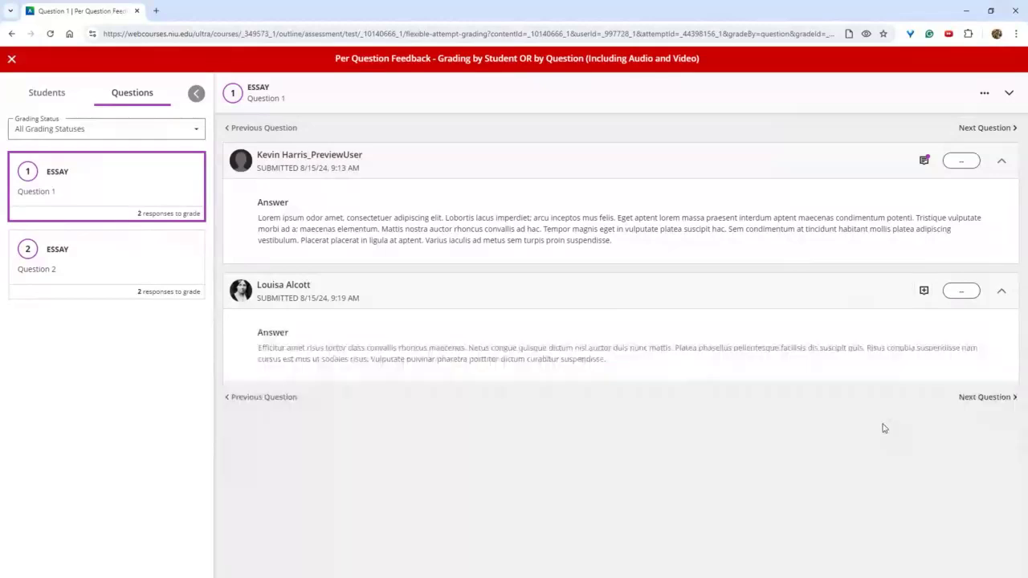
{"action": "left_click", "coordinate": [12, 60]}
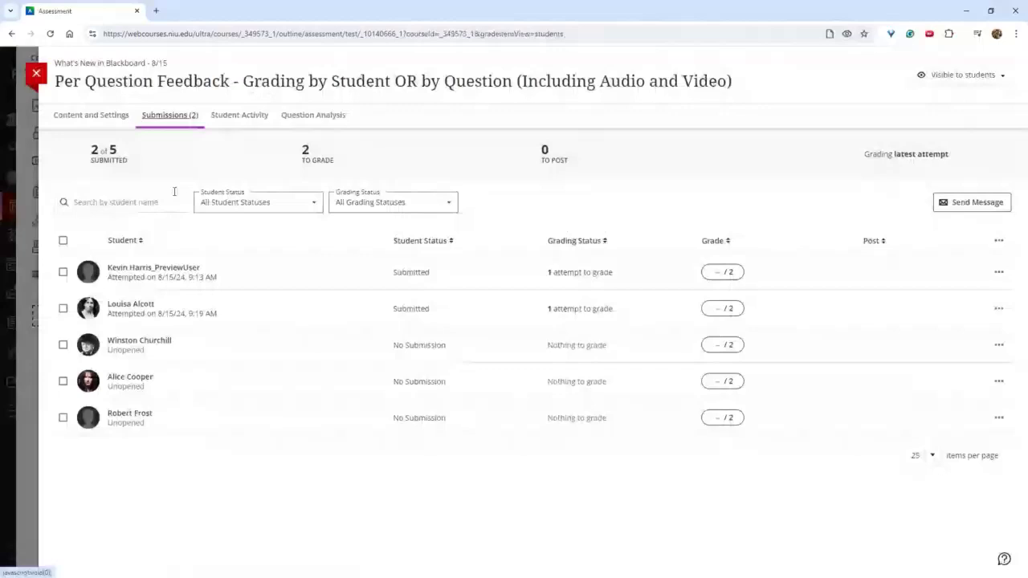
{"action": "left_click", "coordinate": [36, 74]}
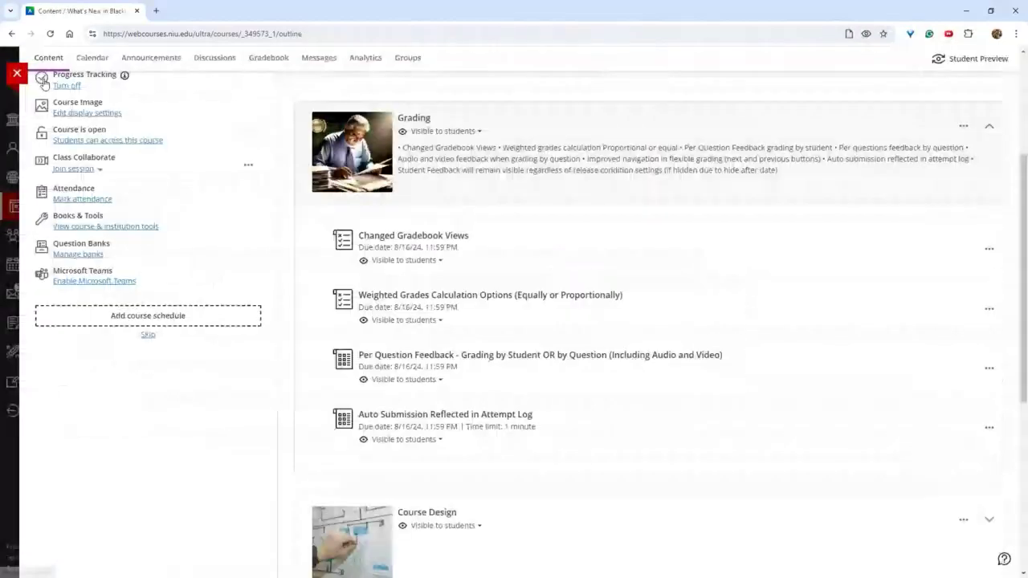
- Expand the Assessments, Grading and Course Design modules and review the items listed in each
{"action": "scroll", "coordinate": [538, 196], "scroll_direction": "down", "scroll_amount": 3}
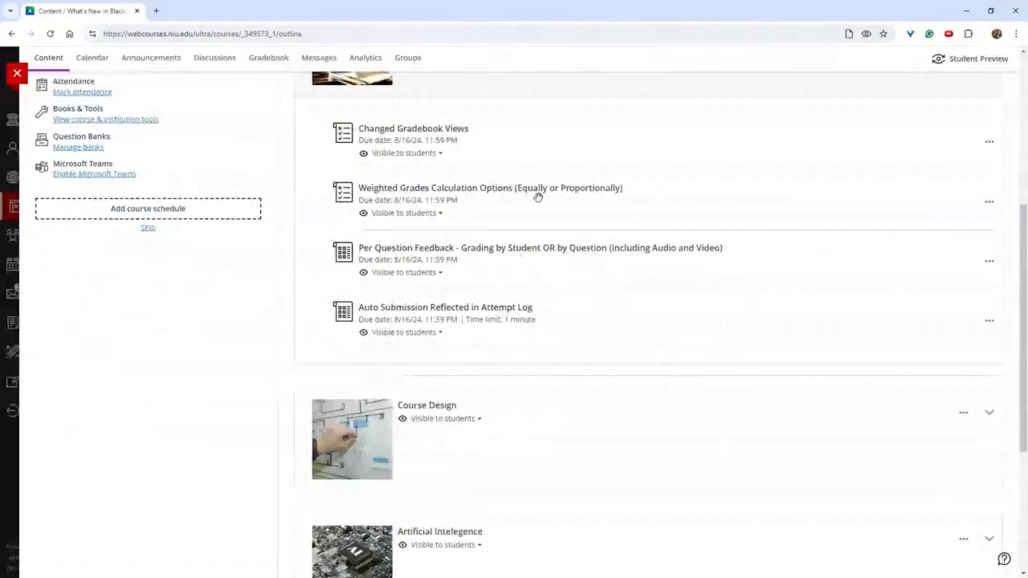
{"action": "scroll", "coordinate": [530, 193], "scroll_direction": "up", "scroll_amount": 2}
{"action": "left_click", "coordinate": [522, 191]}
{"action": "scroll", "coordinate": [531, 244], "scroll_direction": "up", "scroll_amount": 3}
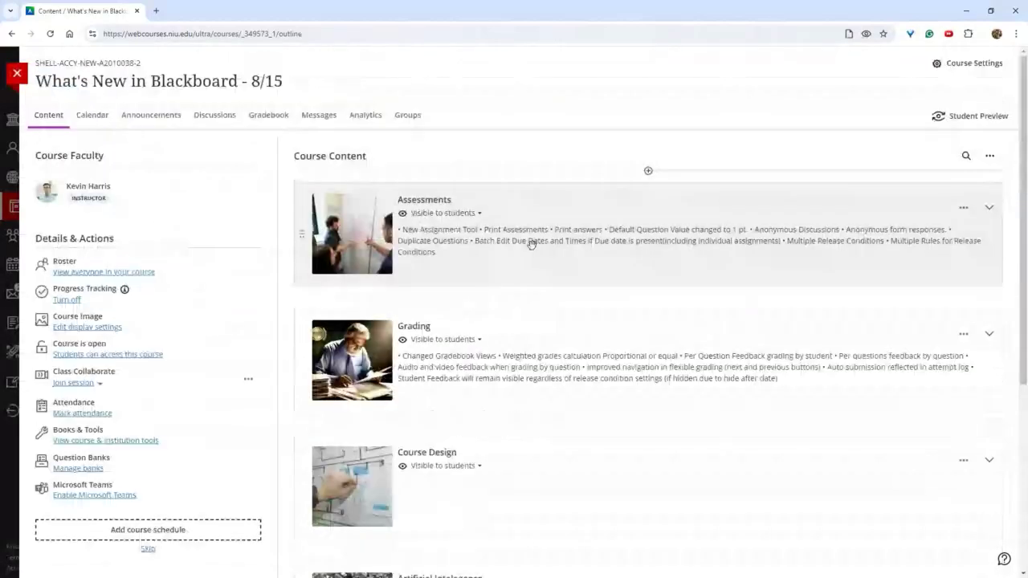
{"action": "left_click", "coordinate": [531, 244]}
{"action": "scroll", "coordinate": [531, 332], "scroll_direction": "down", "scroll_amount": 3}
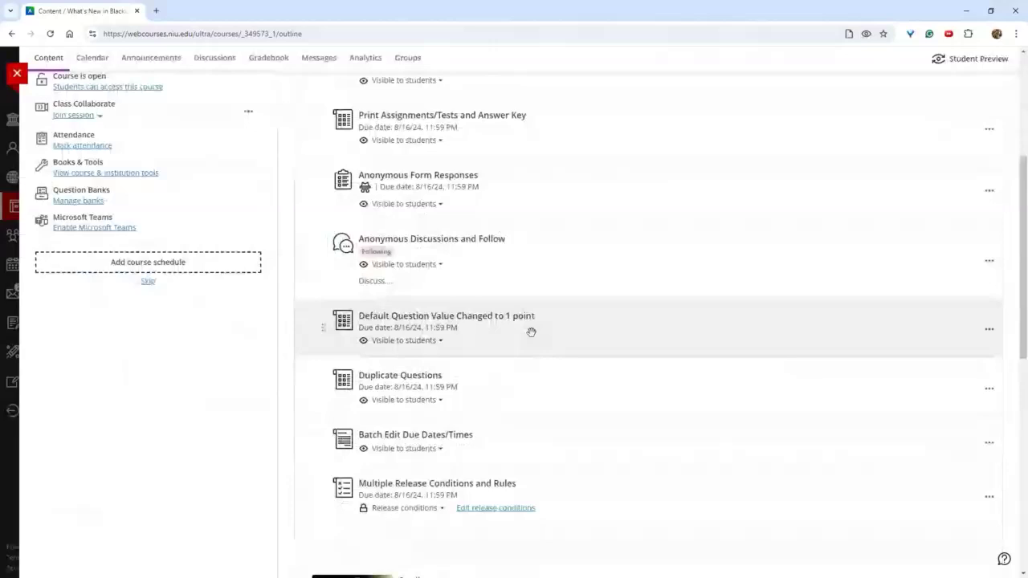
{"action": "scroll", "coordinate": [531, 332], "scroll_direction": "down", "scroll_amount": 3}
{"action": "left_click", "coordinate": [560, 405]}
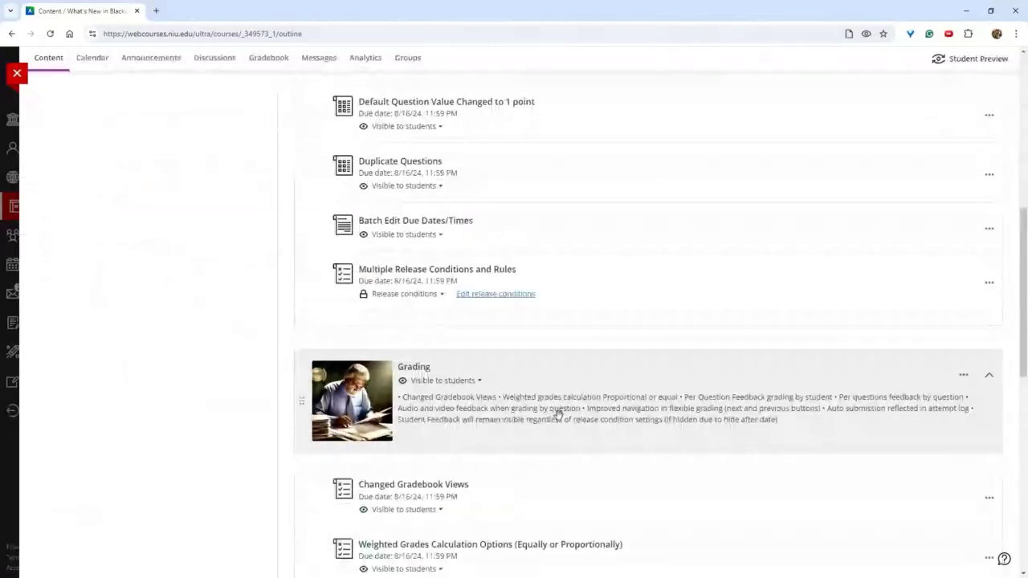
{"action": "scroll", "coordinate": [562, 394], "scroll_direction": "down", "scroll_amount": 2}
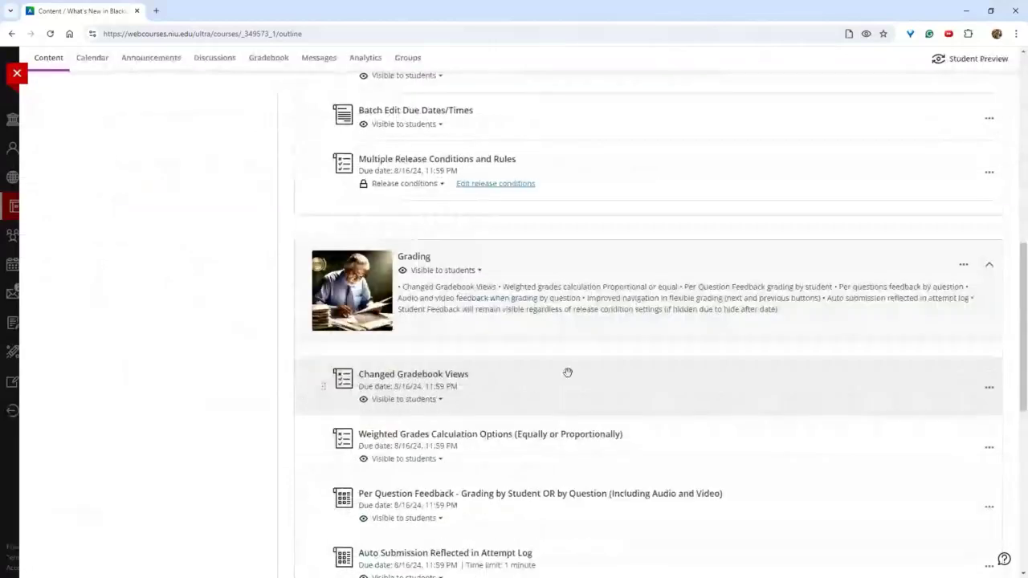
{"action": "scroll", "coordinate": [567, 373], "scroll_direction": "down", "scroll_amount": 2}
{"action": "scroll", "coordinate": [567, 371], "scroll_direction": "down", "scroll_amount": 1}
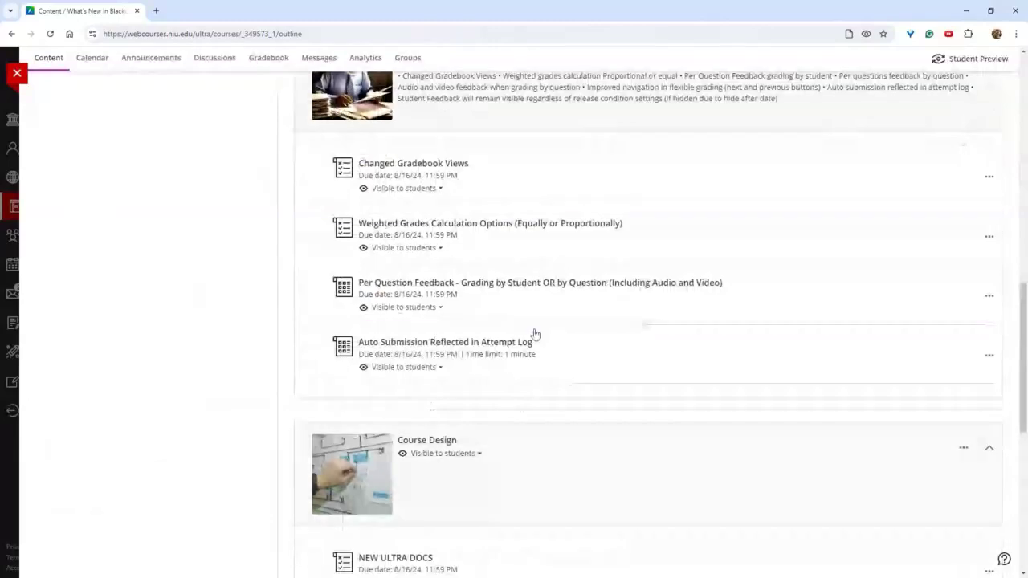
{"action": "scroll", "coordinate": [535, 334], "scroll_direction": "down", "scroll_amount": 2}
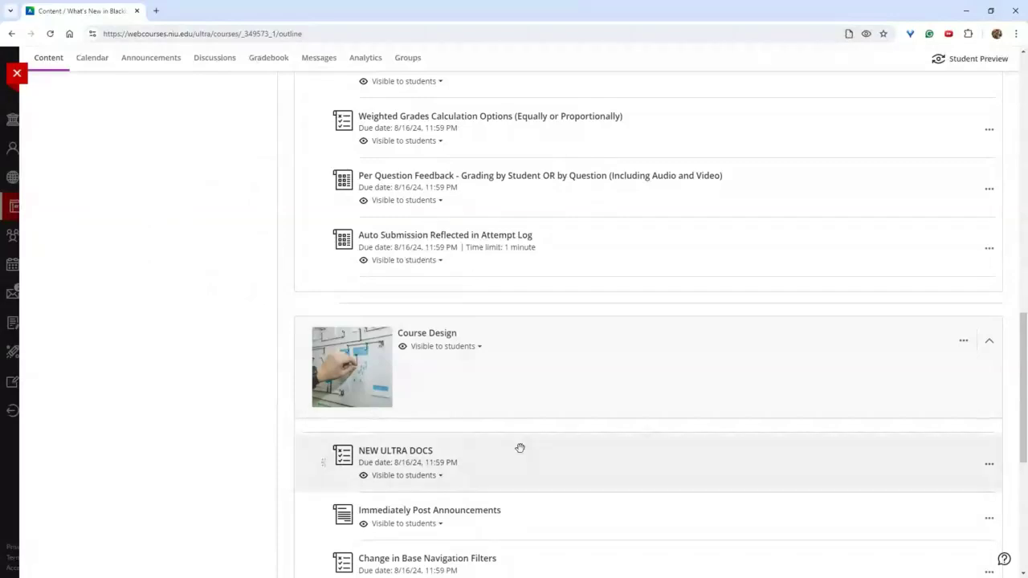
{"action": "mouse_move", "coordinate": [515, 433]}
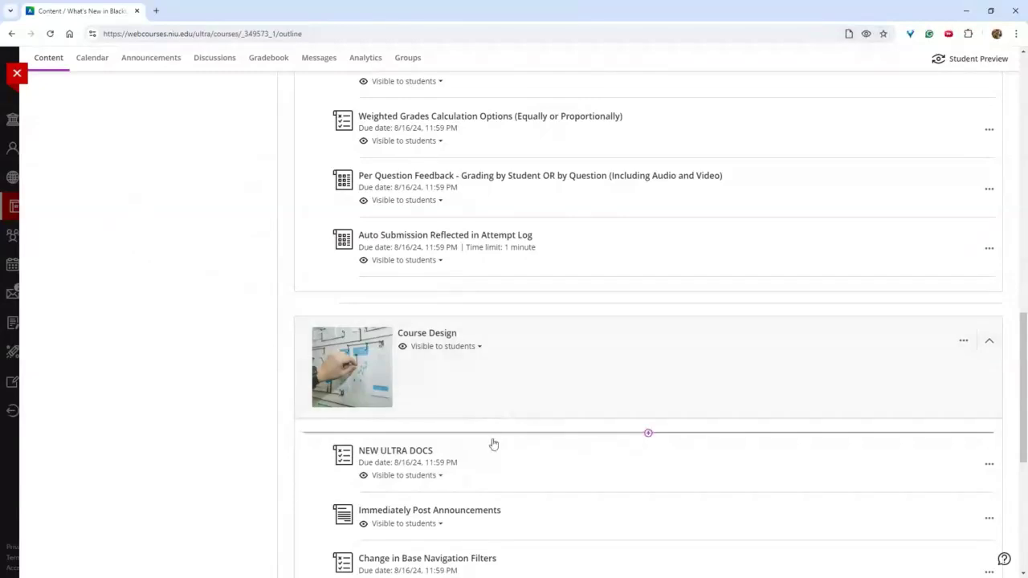
- Open the preview user's individual grades from the gradebook's student list, examine the item statuses, and close the record
{"action": "scroll", "coordinate": [485, 440], "scroll_direction": "up", "scroll_amount": 2}
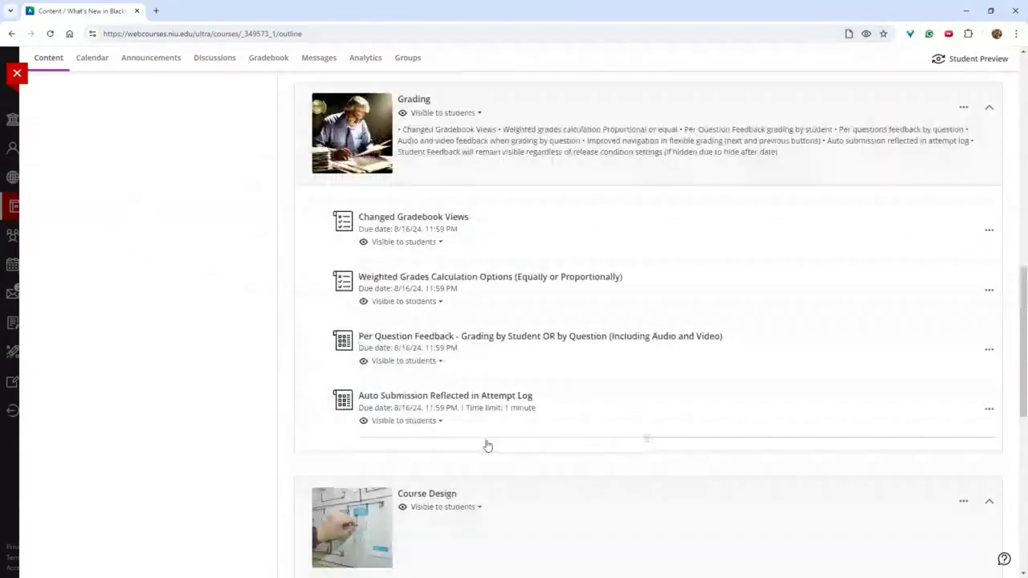
{"action": "left_click", "coordinate": [279, 69]}
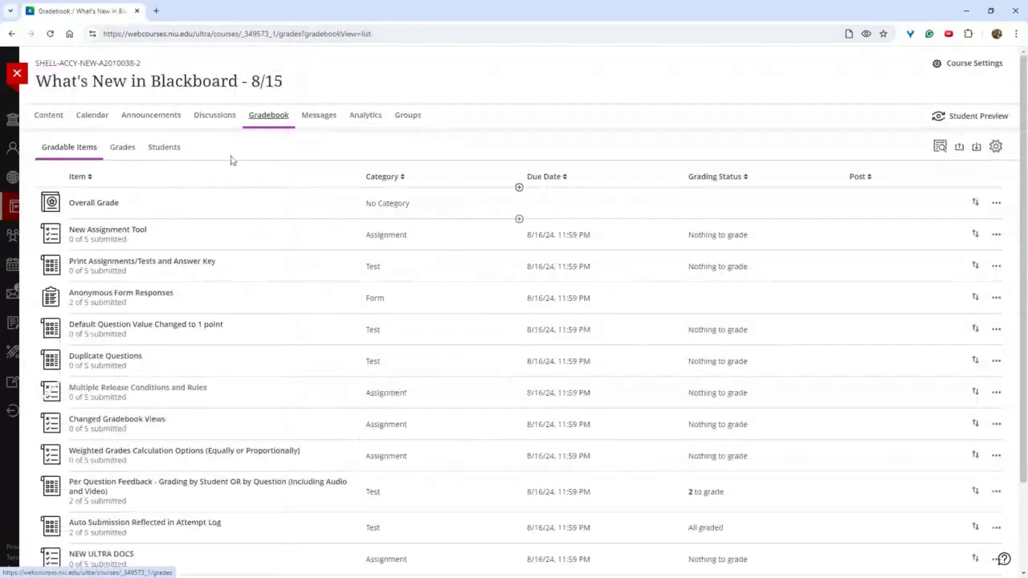
{"action": "left_click", "coordinate": [147, 152]}
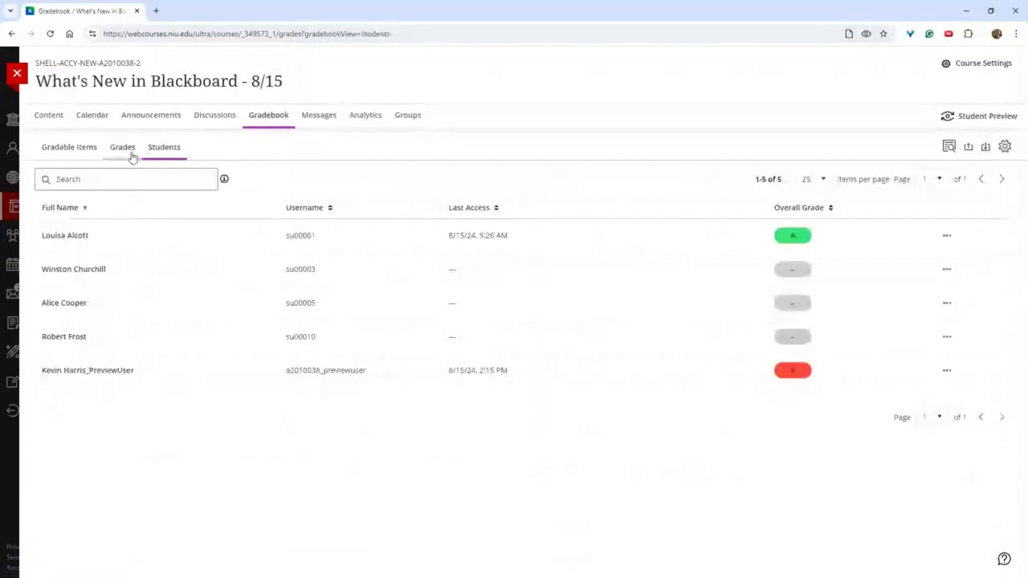
{"action": "left_click", "coordinate": [175, 374]}
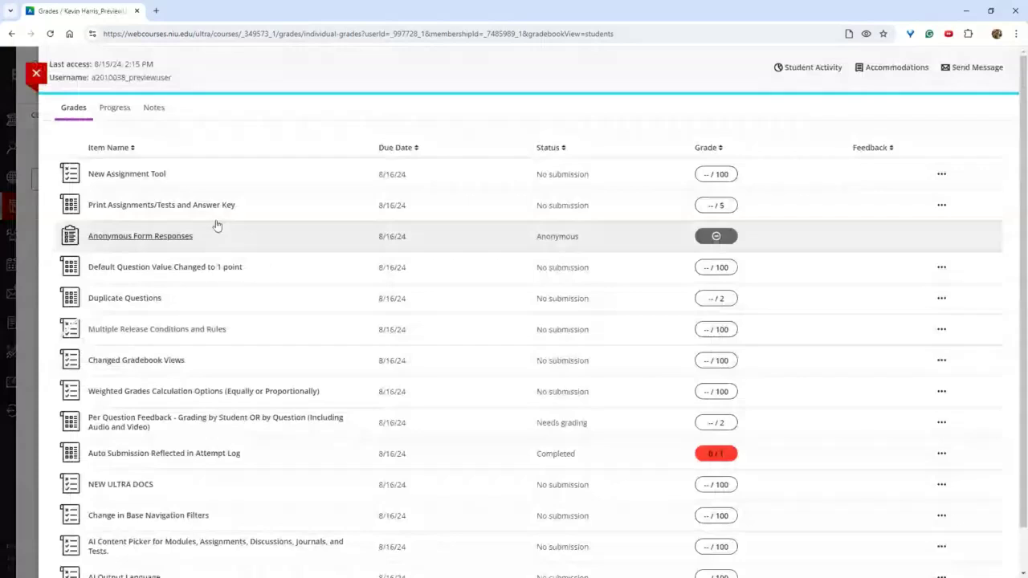
{"action": "left_click", "coordinate": [36, 73]}
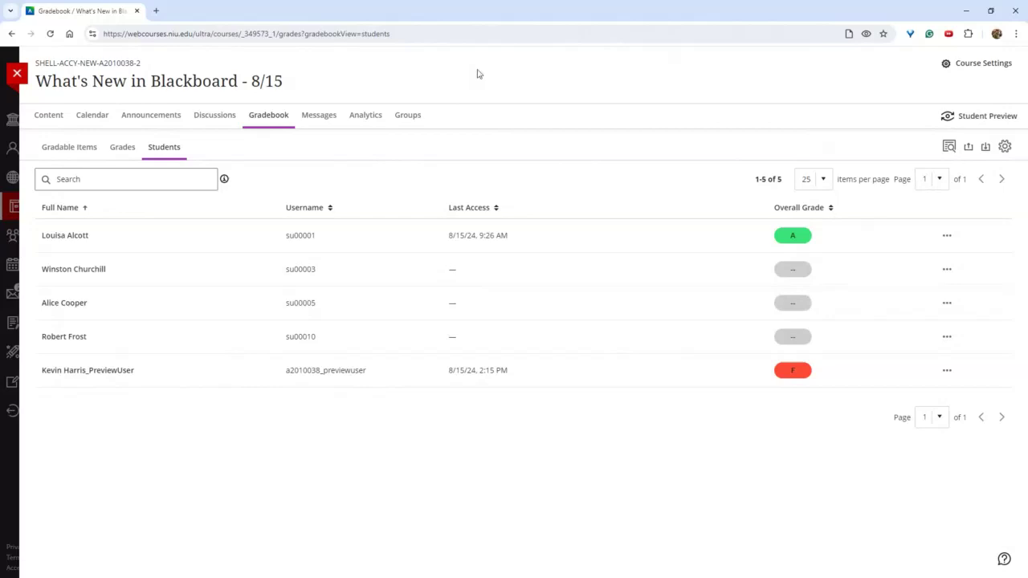
- Expand the Course Design module in the course content and inspect the NEW ULTRA DOCS assignment before closing it
{"action": "left_click", "coordinate": [55, 117]}
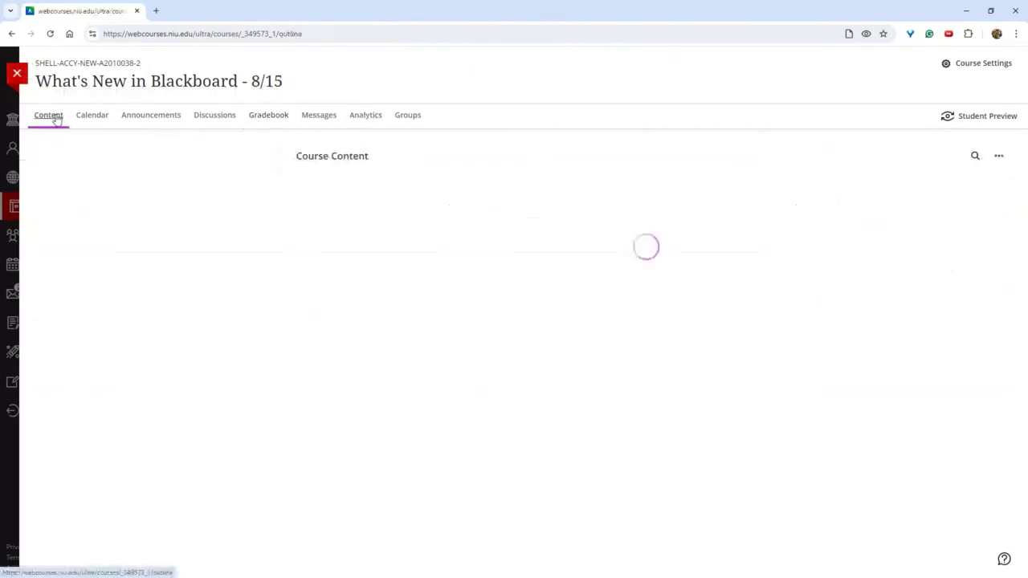
{"action": "scroll", "coordinate": [612, 366], "scroll_direction": "down", "scroll_amount": 1}
{"action": "scroll", "coordinate": [612, 365], "scroll_direction": "down", "scroll_amount": 2}
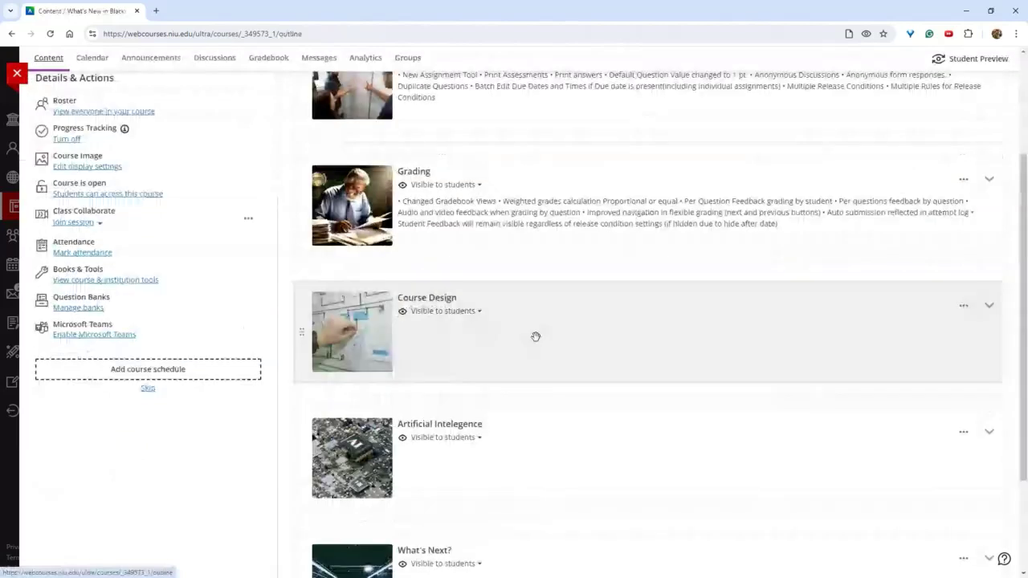
{"action": "left_click", "coordinate": [535, 337]}
{"action": "scroll", "coordinate": [500, 228], "scroll_direction": "up", "scroll_amount": 3}
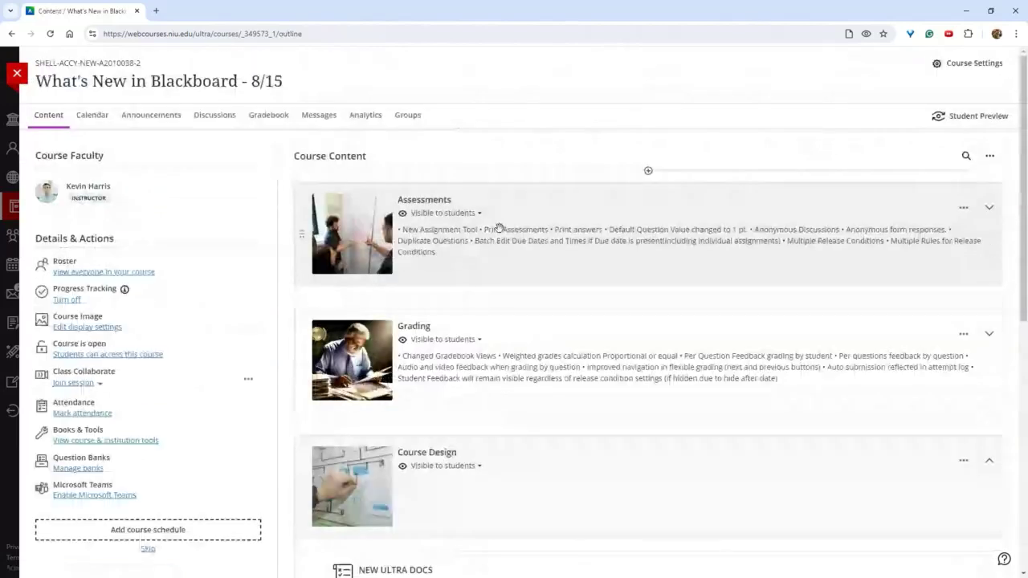
{"action": "scroll", "coordinate": [522, 310], "scroll_direction": "down", "scroll_amount": 3}
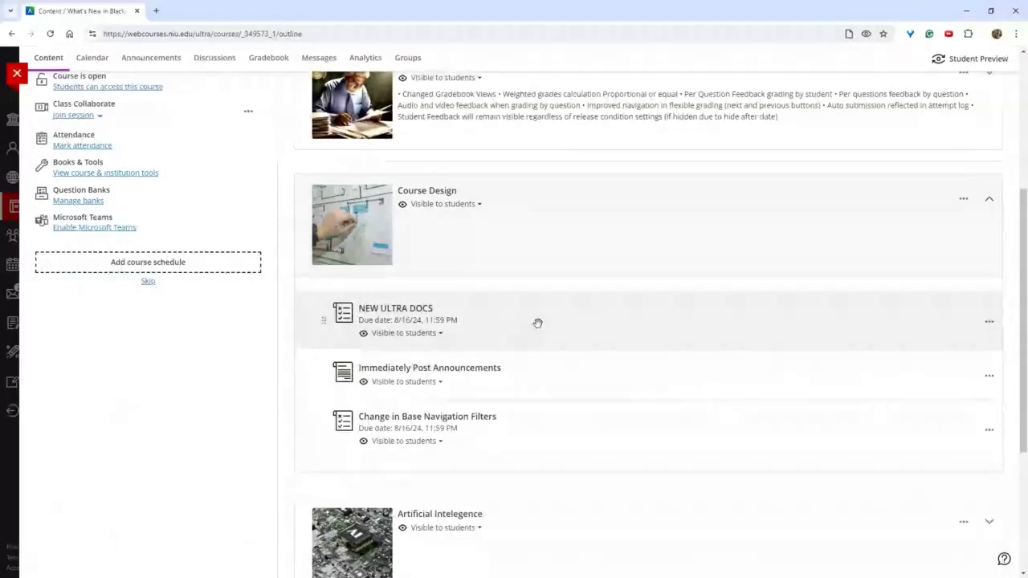
{"action": "left_click", "coordinate": [537, 323]}
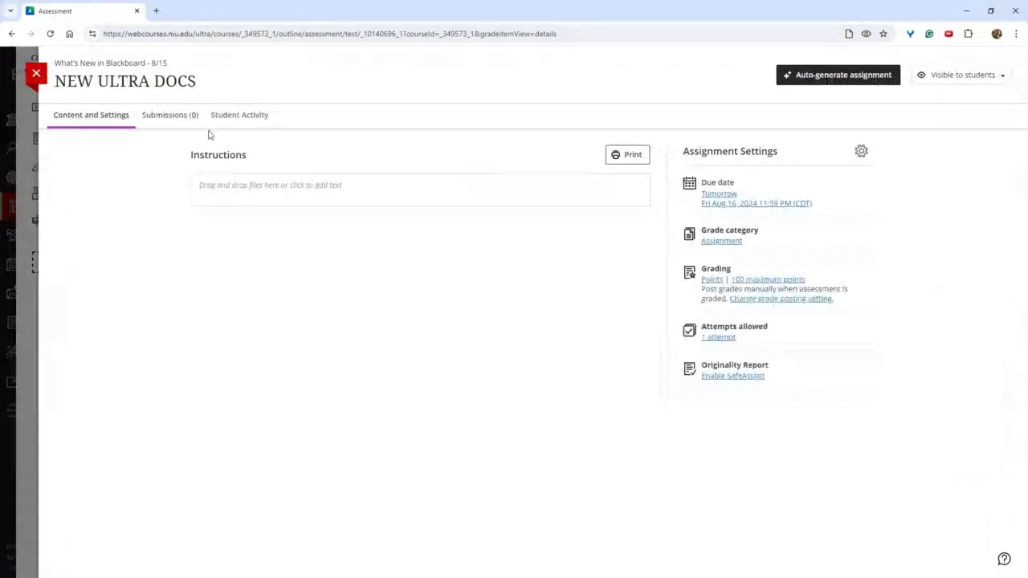
{"action": "left_click", "coordinate": [37, 74]}
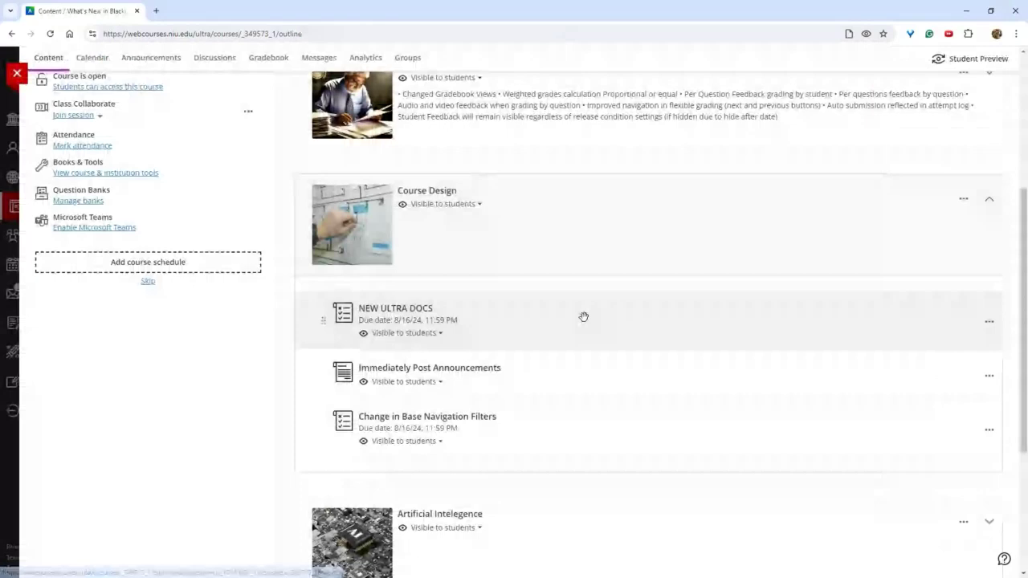
- Create a new document in the Course Design module directly below NEW ULTRA DOCS
{"action": "left_click", "coordinate": [648, 351]}
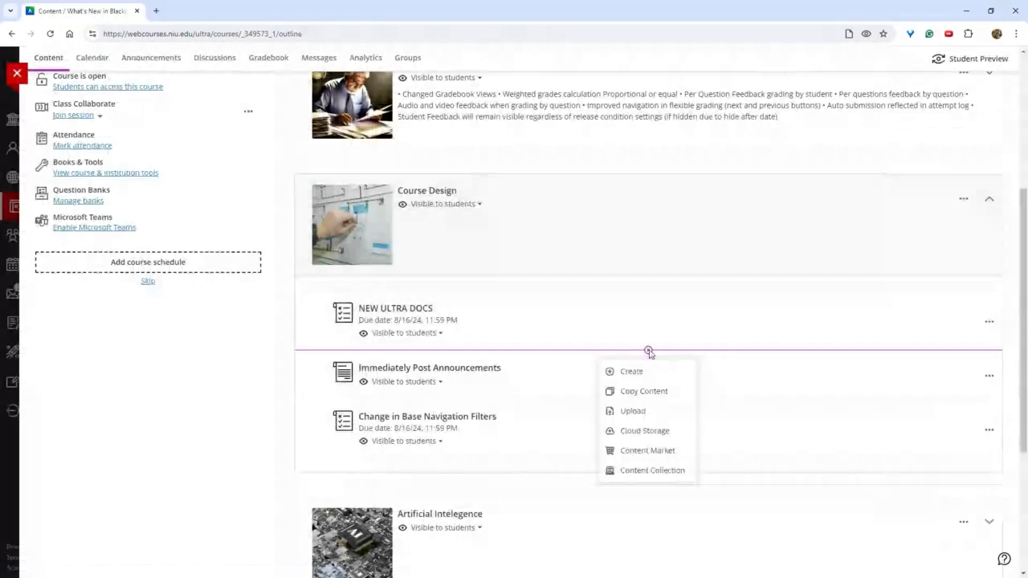
{"action": "left_click", "coordinate": [644, 371]}
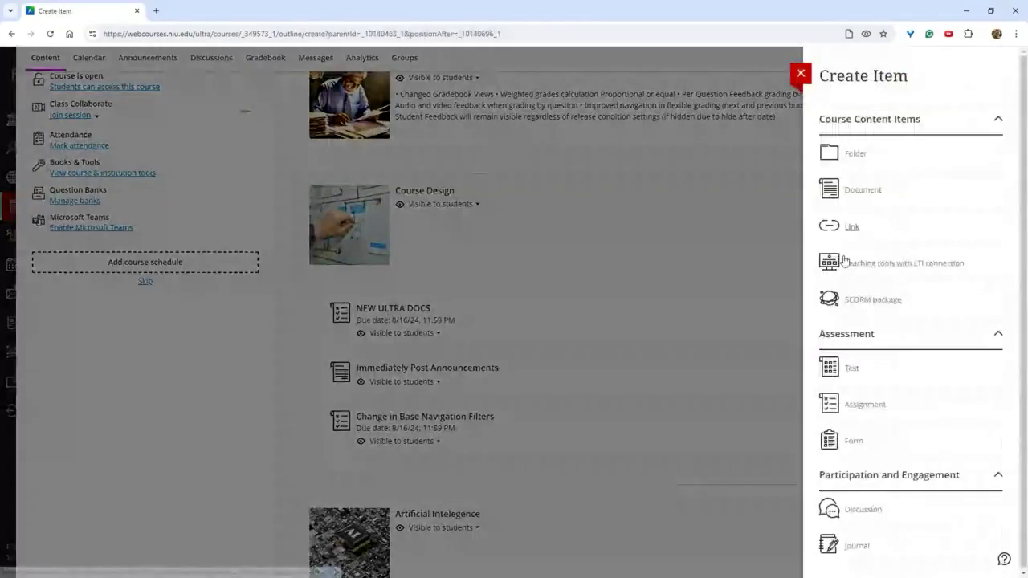
{"action": "left_click", "coordinate": [873, 200]}
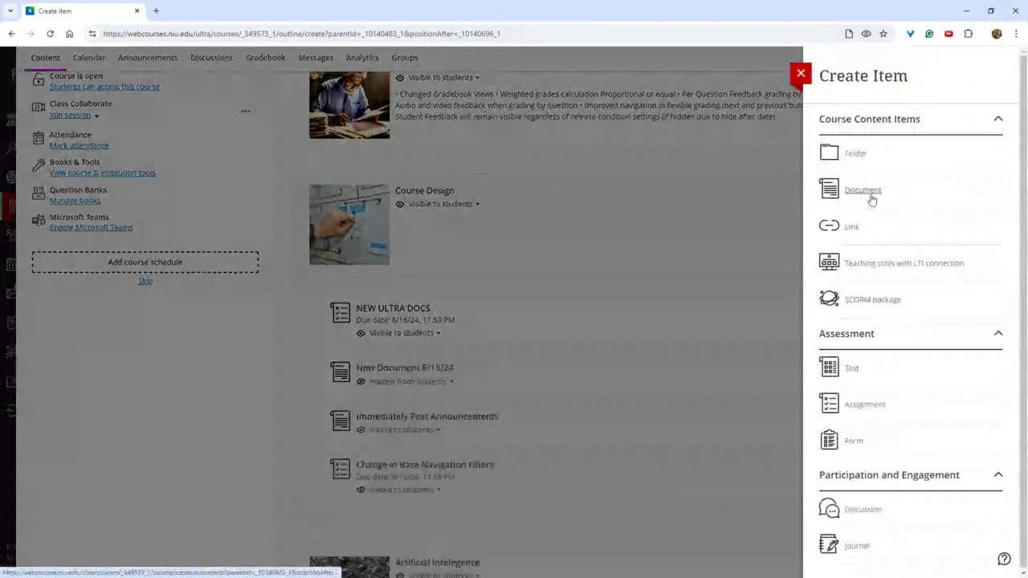
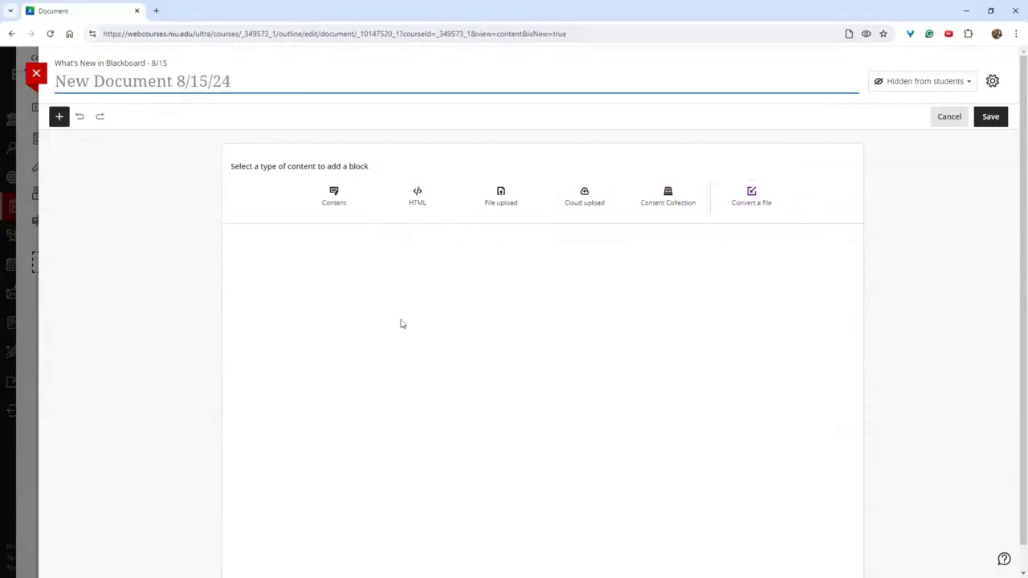
- Convert the SHEG Factory Life PDF from the Industrial Revolution folder into document content and look through the converted text
{"action": "left_click", "coordinate": [752, 201]}
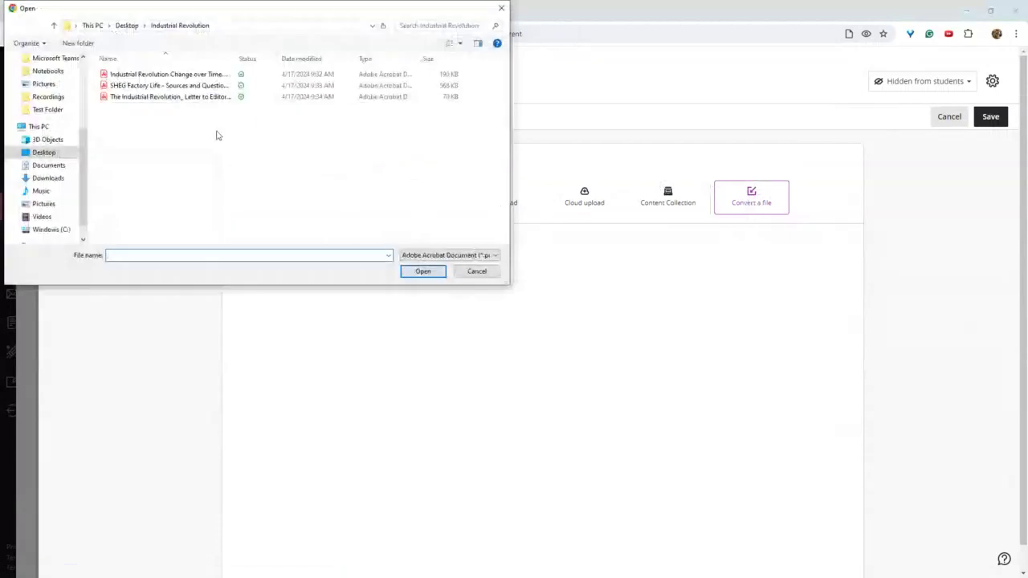
{"action": "double_click", "coordinate": [142, 91]}
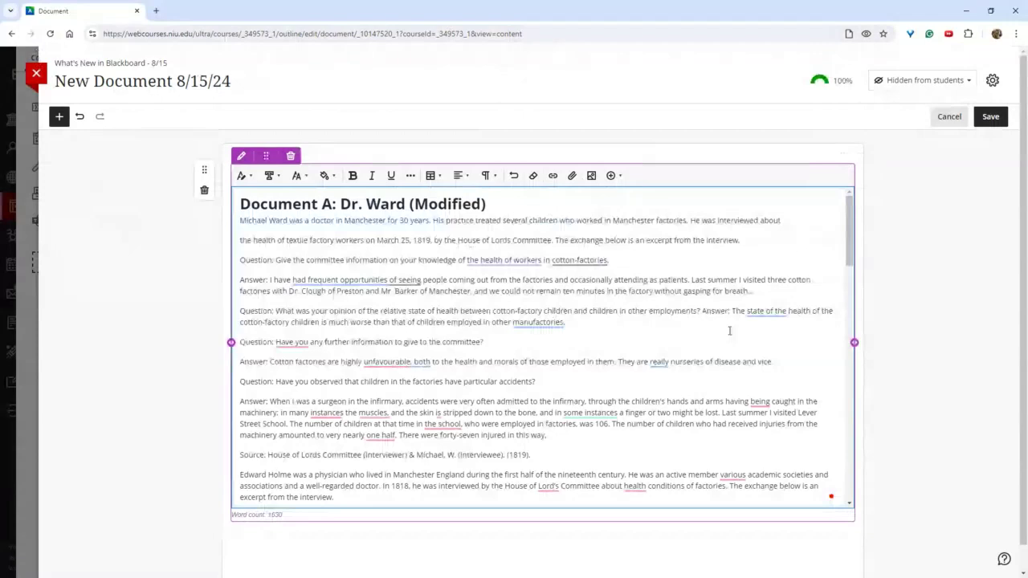
{"action": "scroll", "coordinate": [729, 330], "scroll_direction": "down", "scroll_amount": 2}
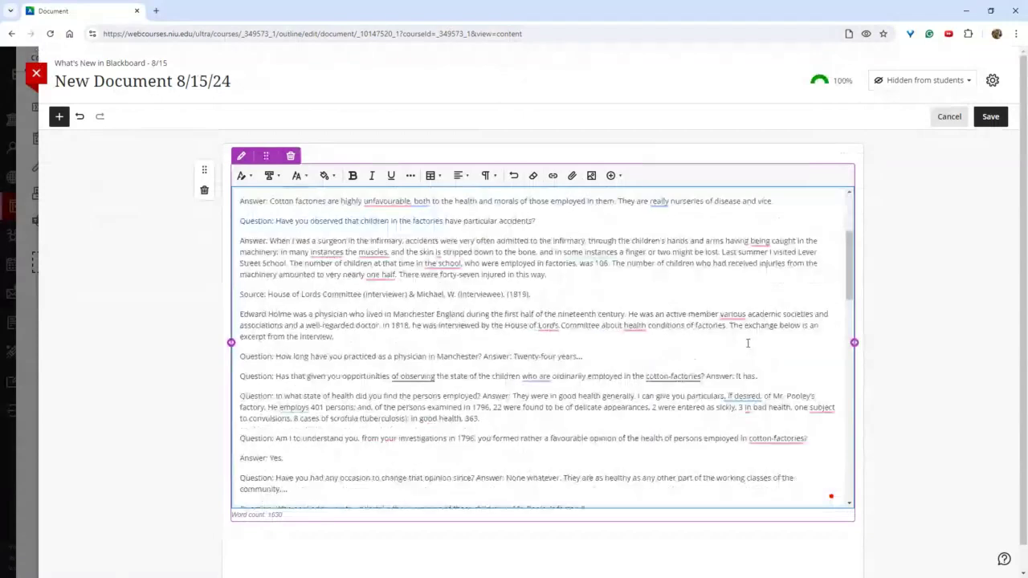
- Narrow the converted text block to half the document's width, keeping it aligned to the left edge
{"action": "scroll", "coordinate": [747, 343], "scroll_direction": "down", "scroll_amount": 5}
{"action": "scroll", "coordinate": [698, 286], "scroll_direction": "down", "scroll_amount": 3}
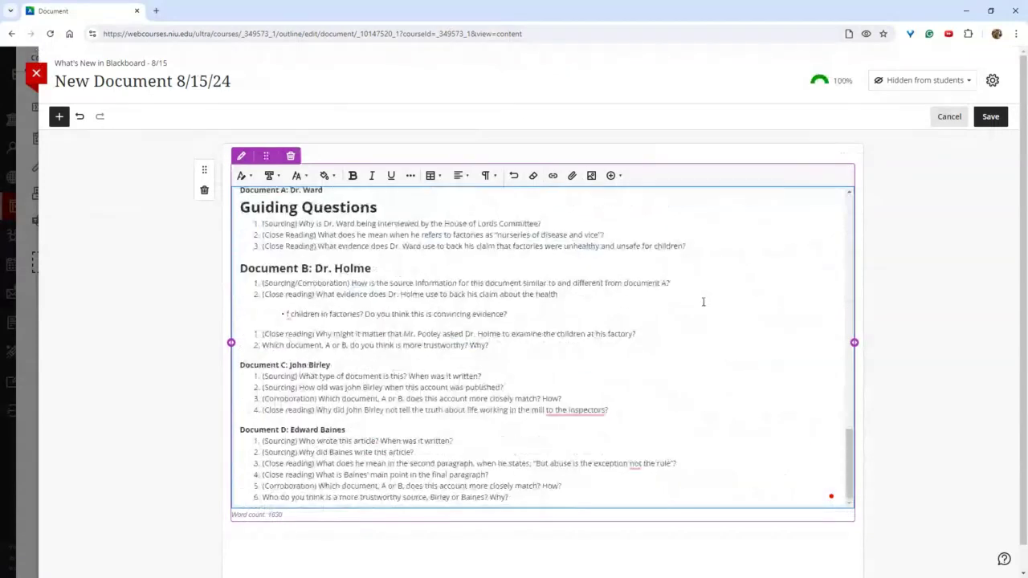
{"action": "scroll", "coordinate": [714, 297], "scroll_direction": "up", "scroll_amount": 5}
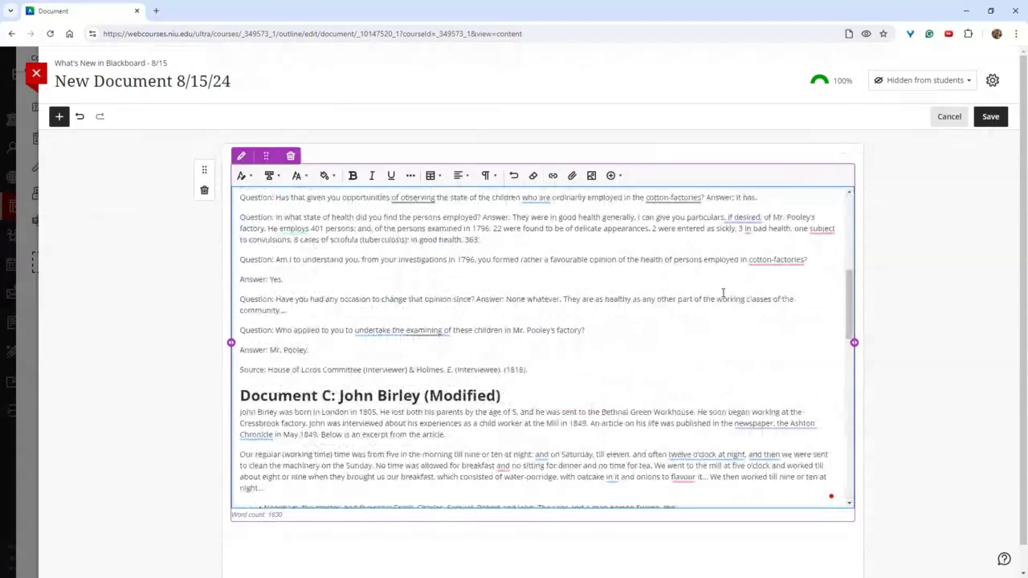
{"action": "scroll", "coordinate": [722, 293], "scroll_direction": "up", "scroll_amount": 5}
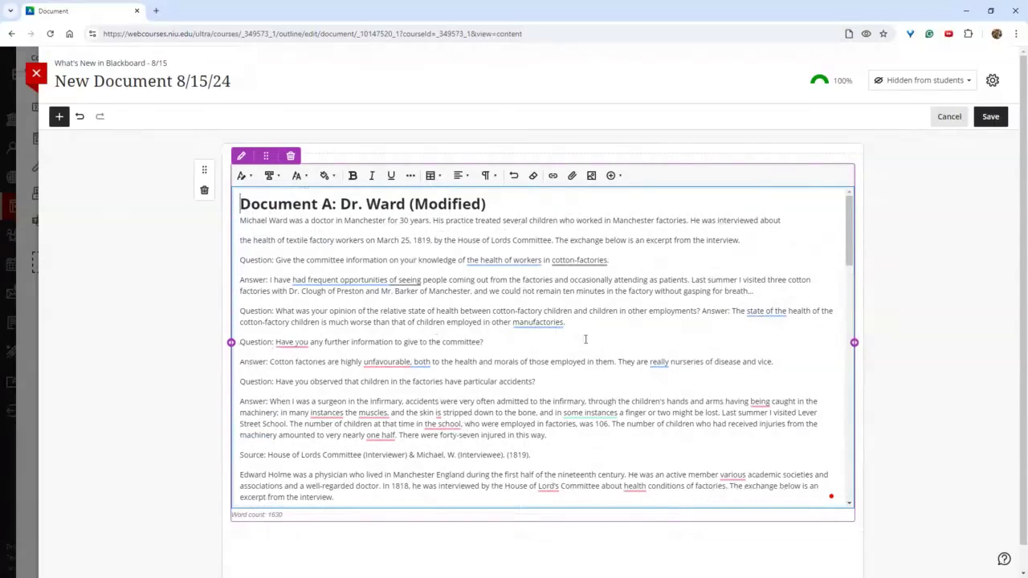
{"action": "left_click", "coordinate": [853, 348]}
{"action": "left_click_drag", "start_coordinate": [853, 348], "coordinate": [543, 345]}
- Add an empty content block below the converted text at the end of the document
{"action": "scroll", "coordinate": [619, 308], "scroll_direction": "down", "scroll_amount": 2}
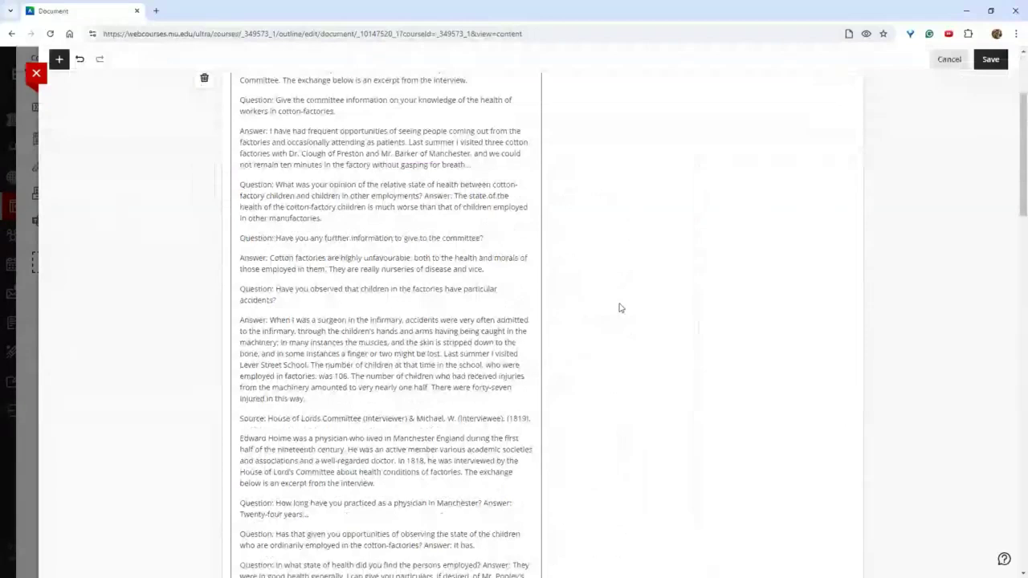
{"action": "scroll", "coordinate": [619, 308], "scroll_direction": "down", "scroll_amount": 10}
{"action": "scroll", "coordinate": [629, 318], "scroll_direction": "down", "scroll_amount": 10}
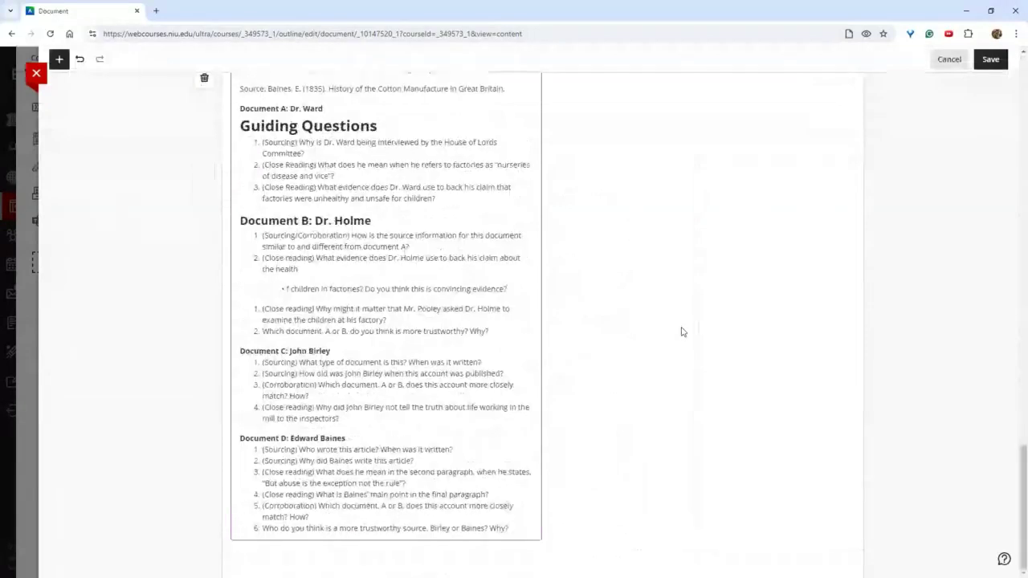
{"action": "mouse_move", "coordinate": [537, 556]}
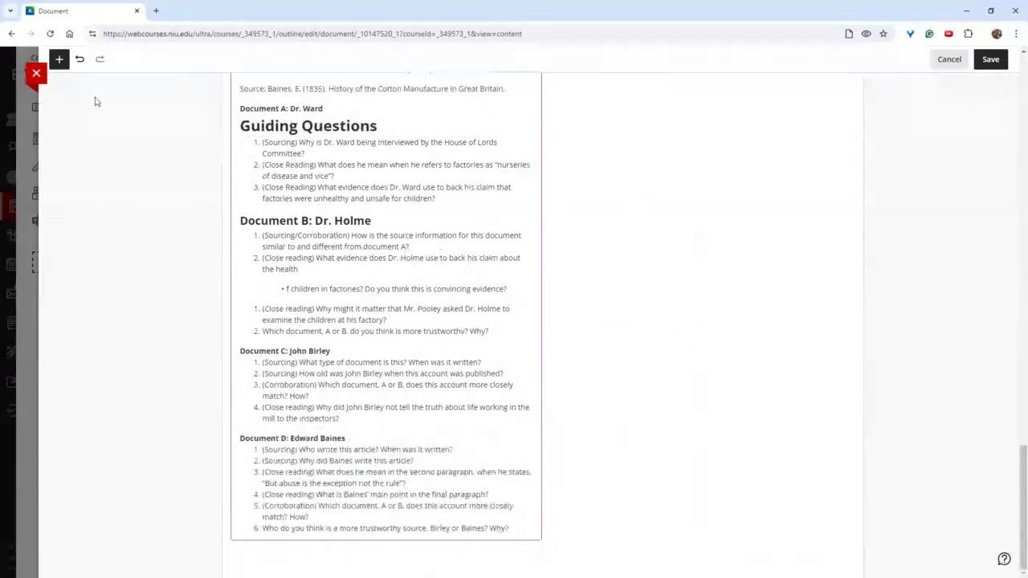
{"action": "left_click", "coordinate": [58, 59]}
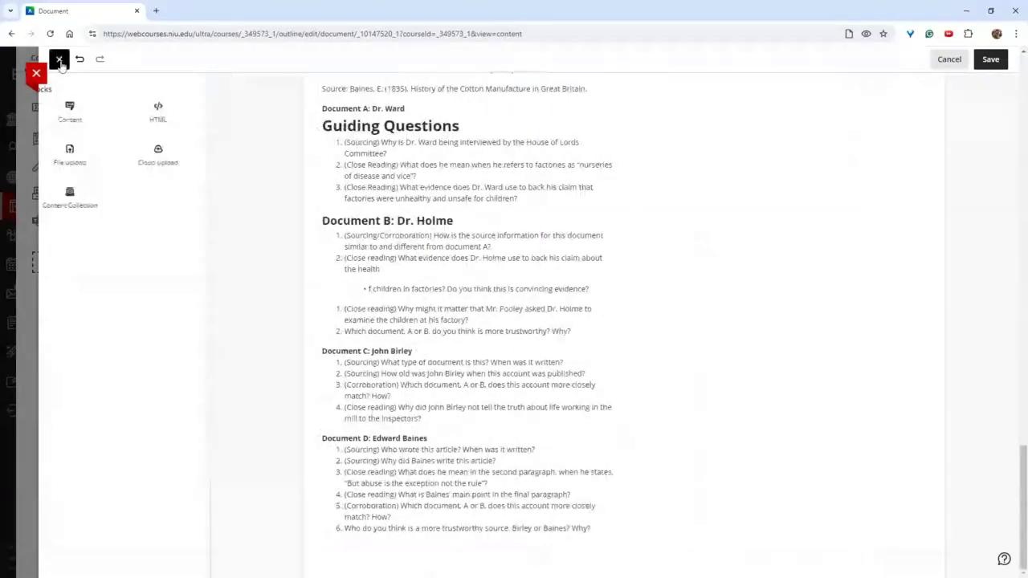
{"action": "left_click", "coordinate": [111, 122]}
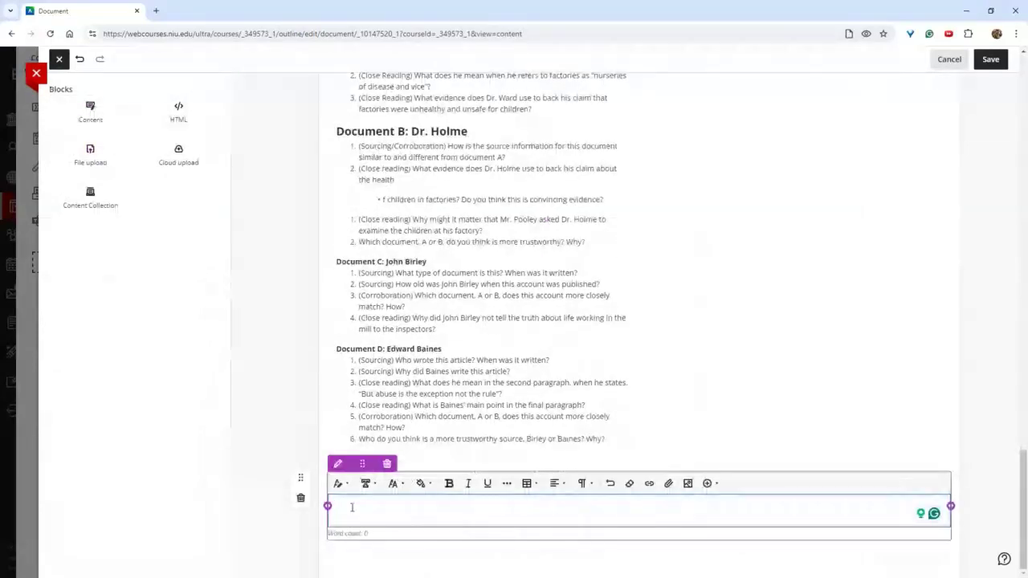
- Insert the Unsplash stock image of a laptop on a glass-top table into the new block, allowing view and download
{"action": "left_click", "coordinate": [688, 485]}
{"action": "left_click", "coordinate": [562, 183]}
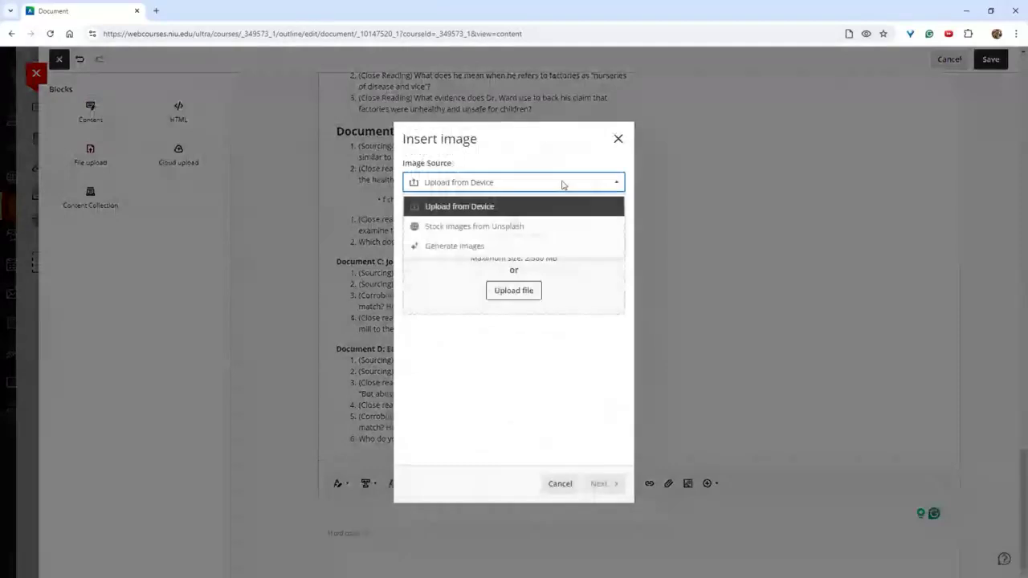
{"action": "left_click", "coordinate": [531, 231]}
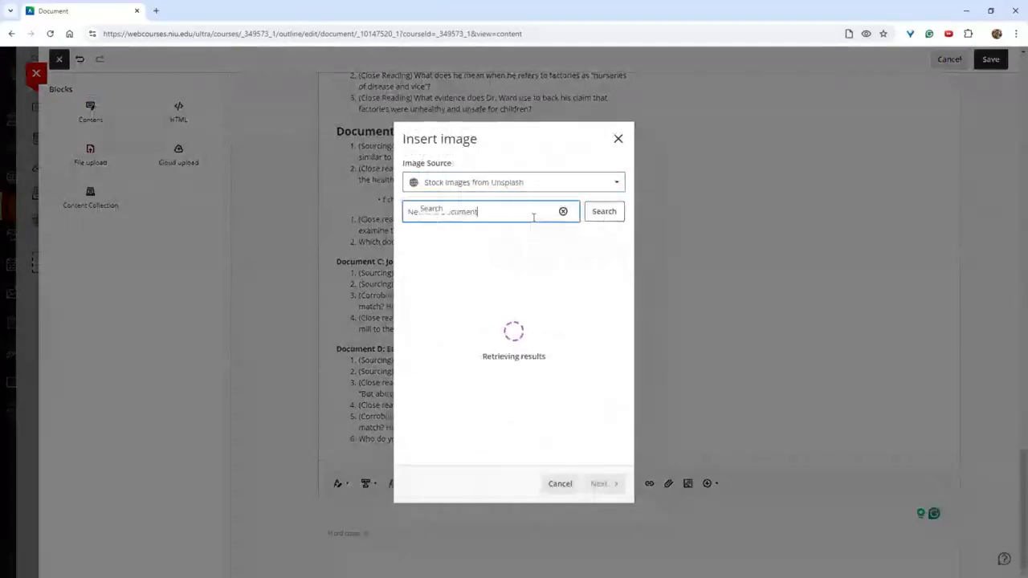
{"action": "left_click", "coordinate": [516, 275]}
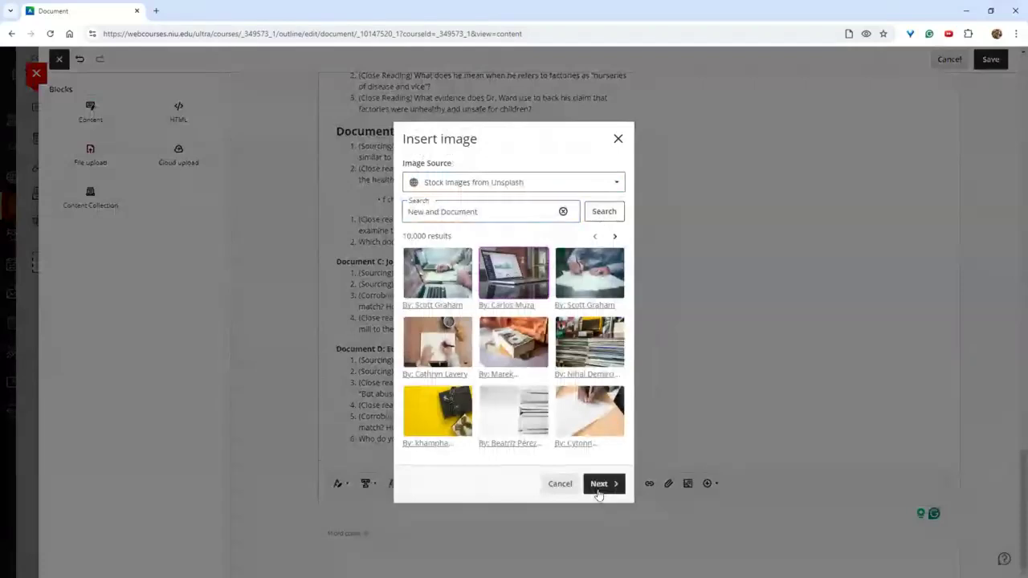
{"action": "left_click", "coordinate": [599, 488]}
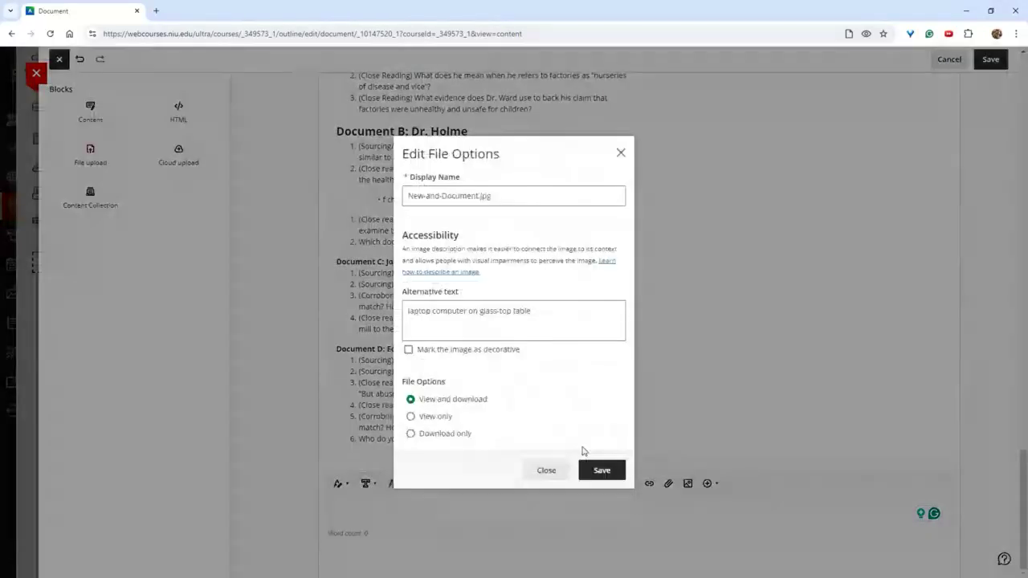
{"action": "left_click", "coordinate": [596, 468]}
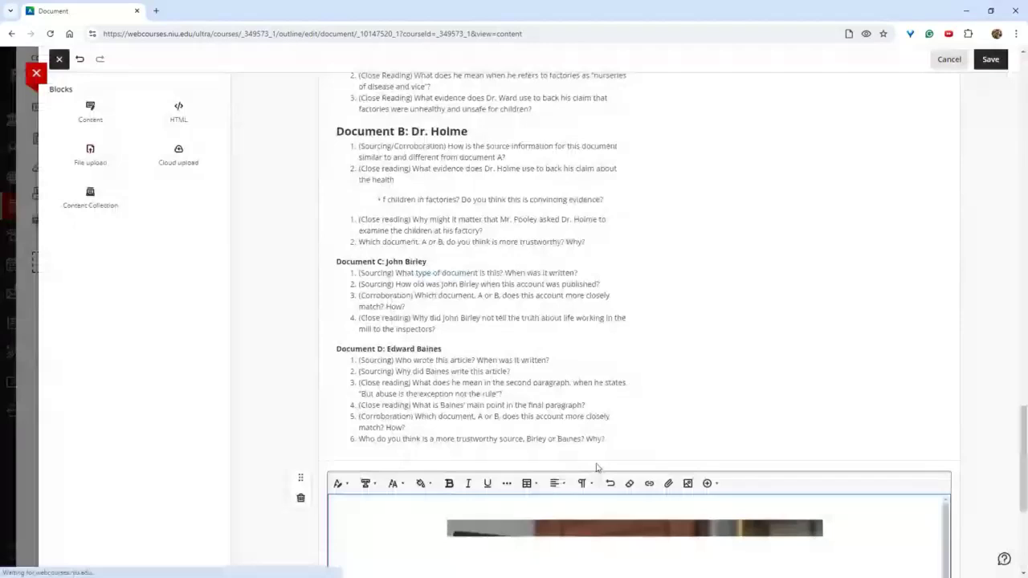
- Narrow the laptop image block to the right half of the document and move it beside the Document A text
{"action": "left_click_drag", "start_coordinate": [326, 383], "coordinate": [700, 368]}
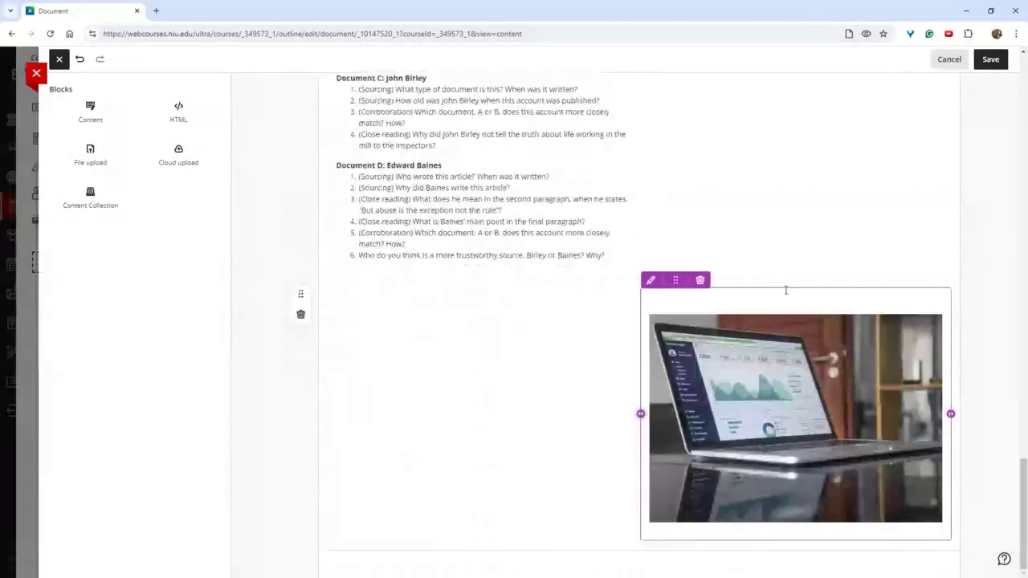
{"action": "left_click_drag", "start_coordinate": [672, 243], "coordinate": [642, 221]}
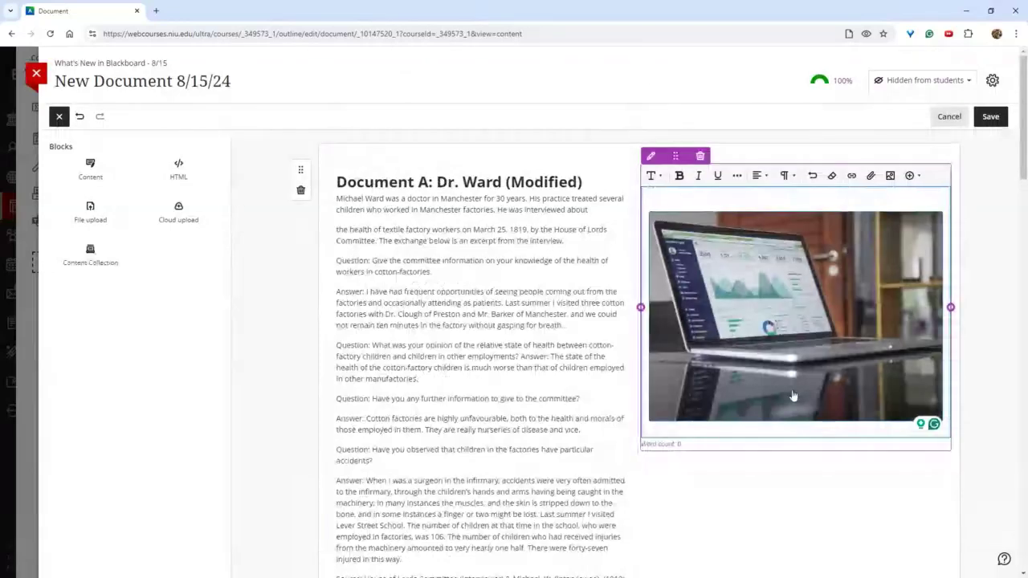
- Examine the full two-column layout from Document A down to the guiding questions, checking the space beneath the image
{"action": "scroll", "coordinate": [685, 355], "scroll_direction": "down", "scroll_amount": 3}
{"action": "scroll", "coordinate": [685, 355], "scroll_direction": "down", "scroll_amount": 4}
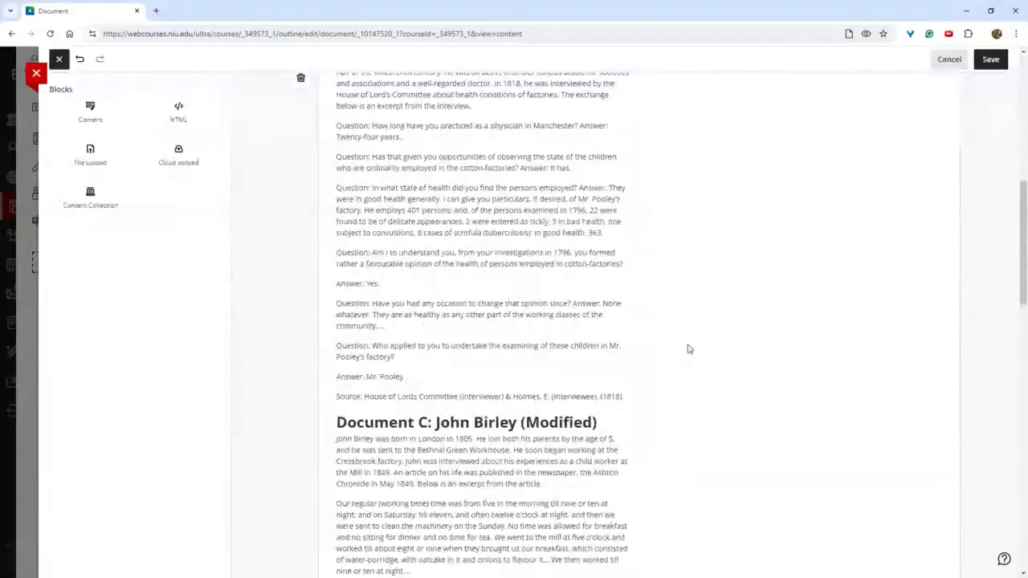
{"action": "scroll", "coordinate": [688, 349], "scroll_direction": "down", "scroll_amount": 3}
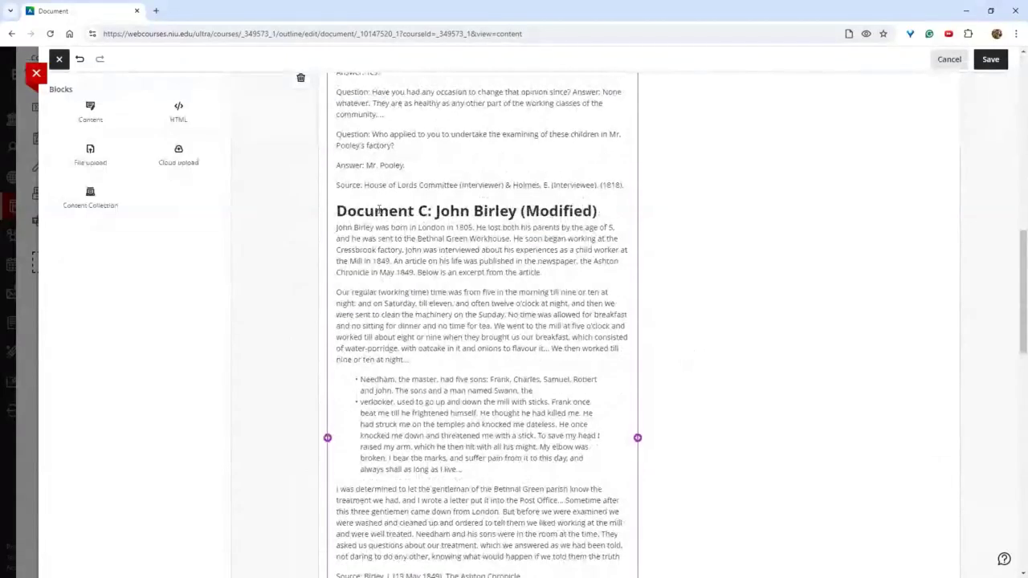
{"action": "scroll", "coordinate": [495, 210], "scroll_direction": "up", "scroll_amount": 10}
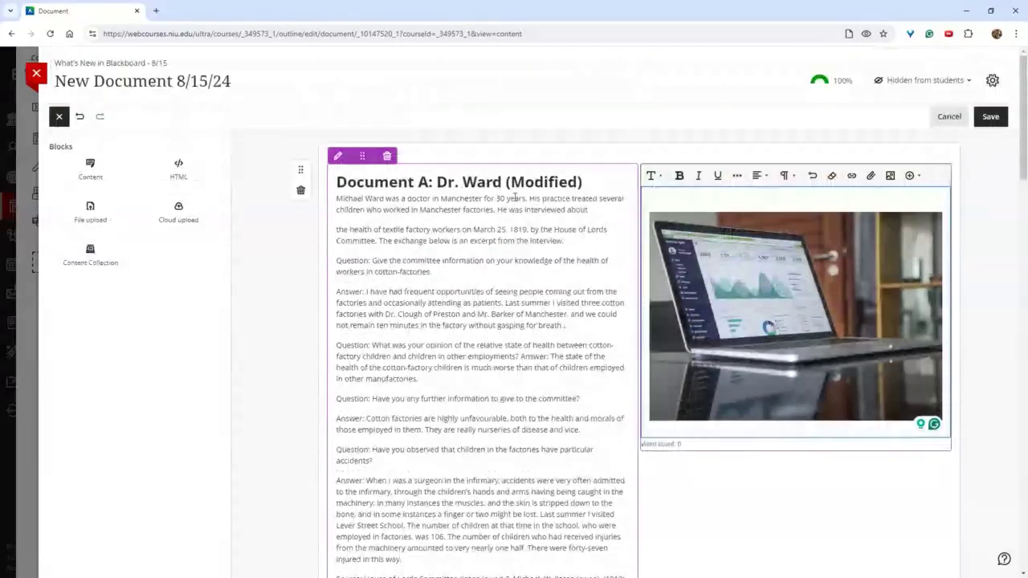
{"action": "scroll", "coordinate": [515, 197], "scroll_direction": "down", "scroll_amount": 10}
{"action": "scroll", "coordinate": [512, 201], "scroll_direction": "down", "scroll_amount": 3}
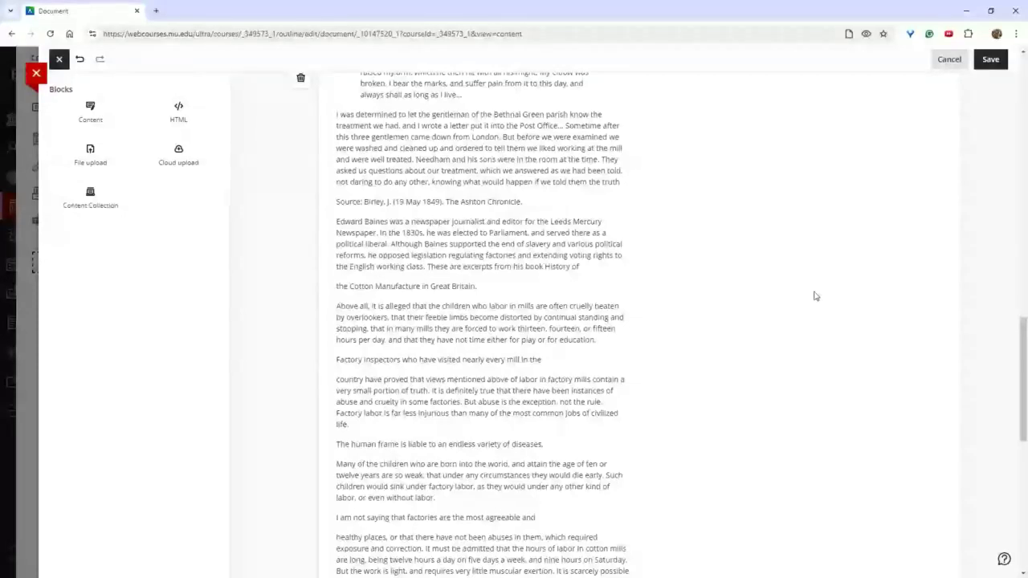
{"action": "scroll", "coordinate": [695, 292], "scroll_direction": "up", "scroll_amount": 2}
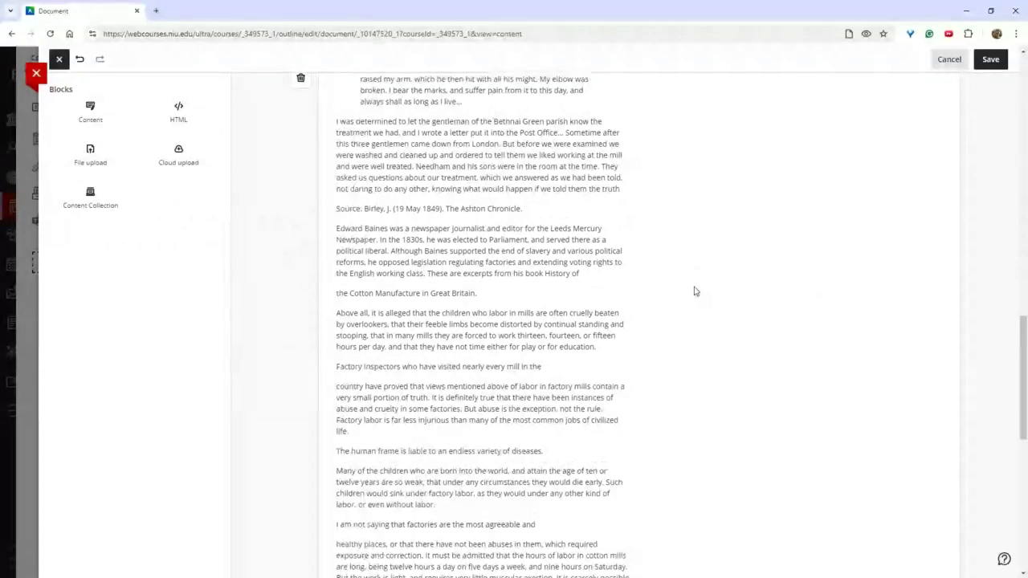
{"action": "scroll", "coordinate": [699, 285], "scroll_direction": "down", "scroll_amount": 4}
{"action": "scroll", "coordinate": [700, 281], "scroll_direction": "down", "scroll_amount": 3}
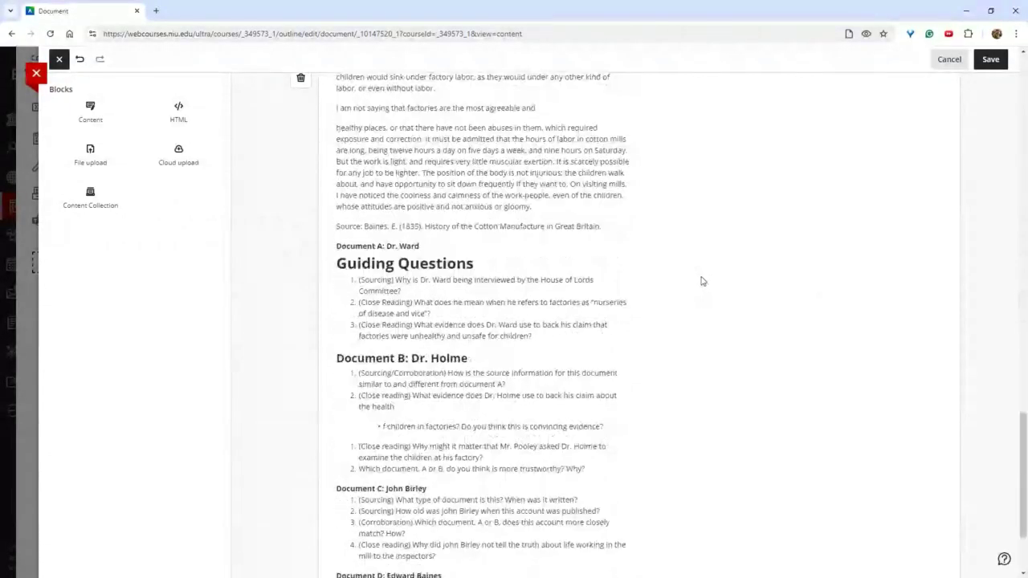
{"action": "scroll", "coordinate": [702, 281], "scroll_direction": "up", "scroll_amount": 2}
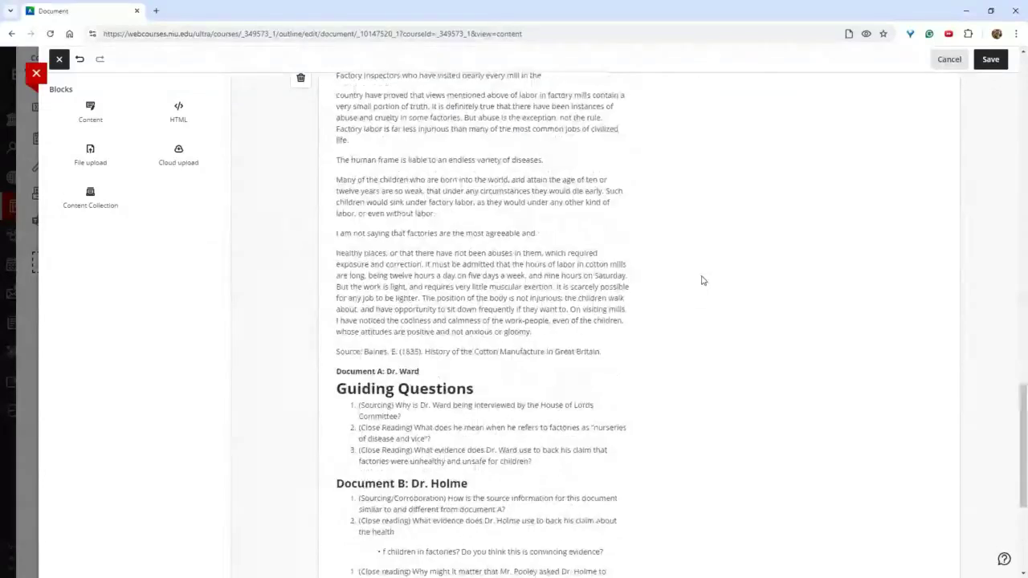
{"action": "scroll", "coordinate": [703, 280], "scroll_direction": "up", "scroll_amount": 8}
{"action": "scroll", "coordinate": [701, 279], "scroll_direction": "up", "scroll_amount": 6}
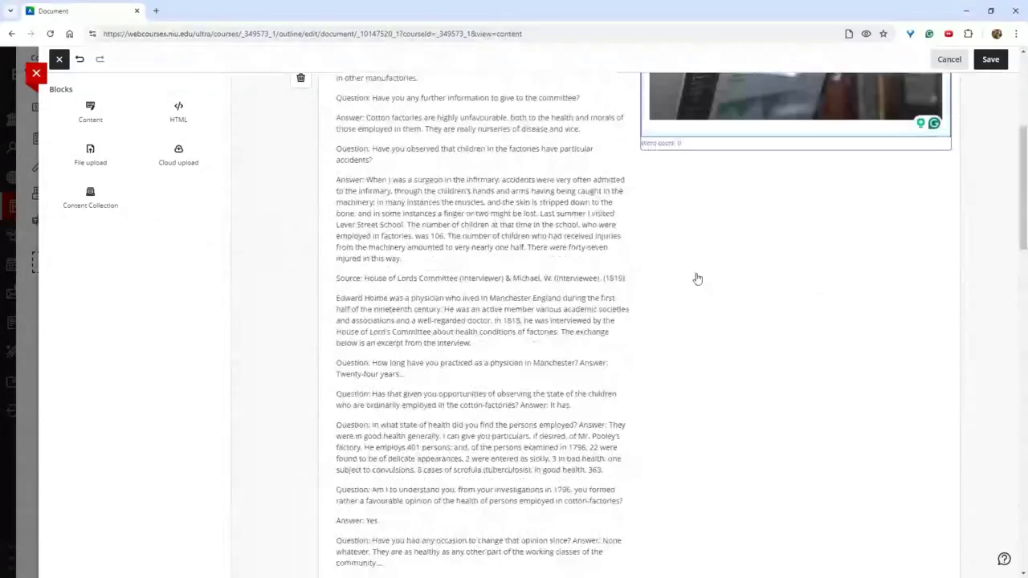
{"action": "scroll", "coordinate": [698, 279], "scroll_direction": "up", "scroll_amount": 4}
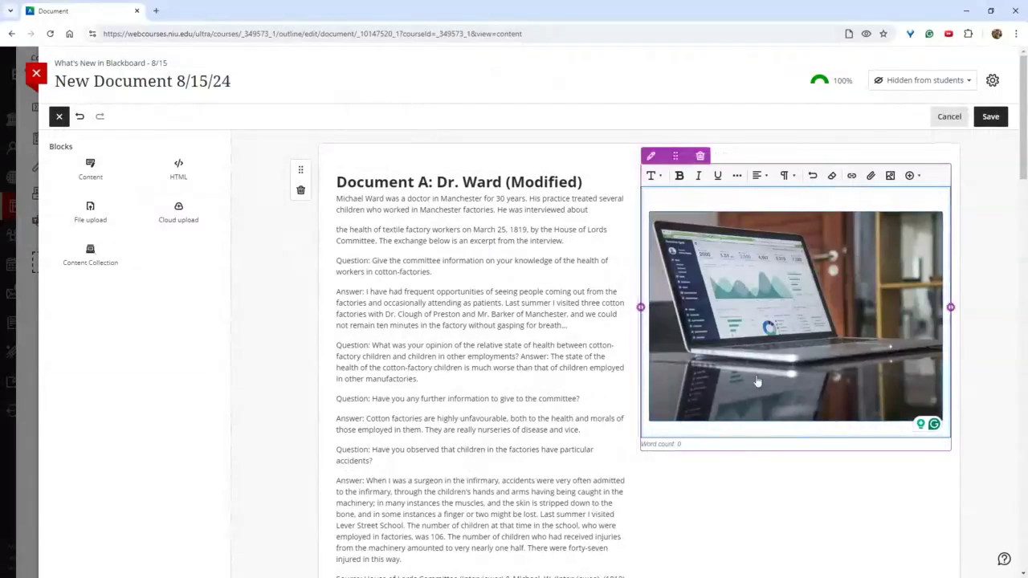
{"action": "scroll", "coordinate": [751, 388], "scroll_direction": "down", "scroll_amount": 1}
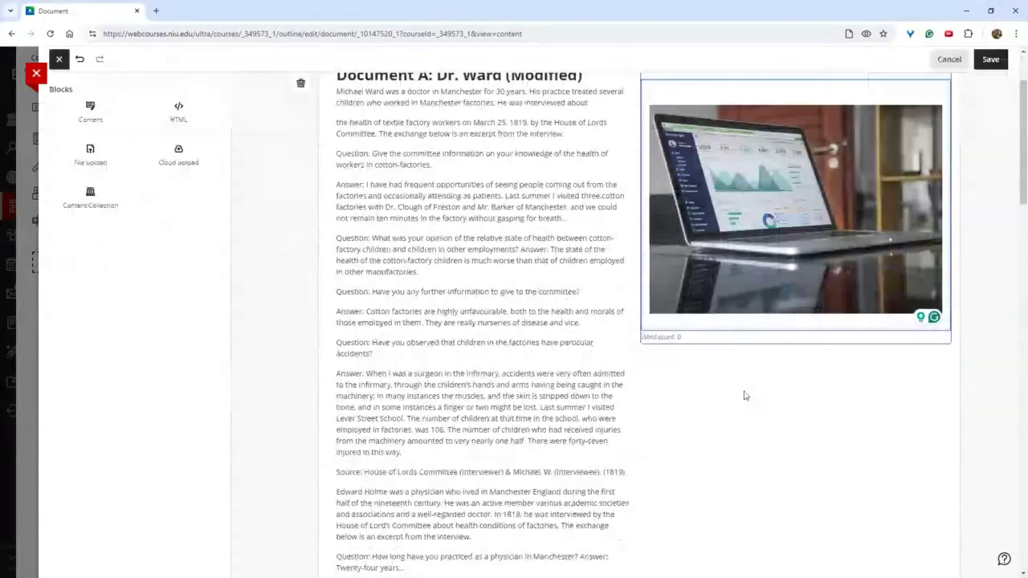
{"action": "scroll", "coordinate": [755, 384], "scroll_direction": "down", "scroll_amount": 6}
{"action": "scroll", "coordinate": [765, 373], "scroll_direction": "down", "scroll_amount": 5}
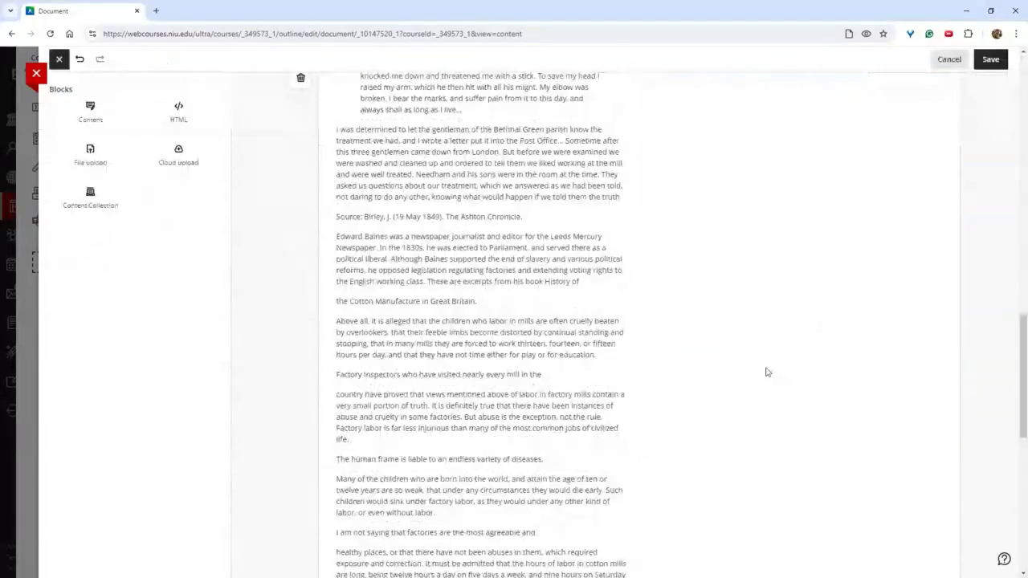
{"action": "scroll", "coordinate": [766, 370], "scroll_direction": "down", "scroll_amount": 4}
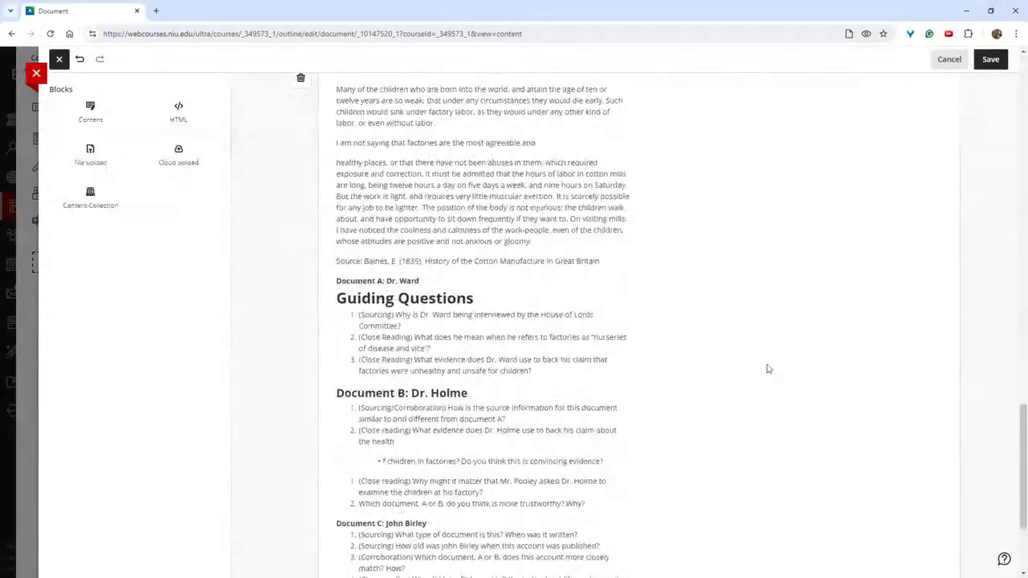
{"action": "scroll", "coordinate": [767, 368], "scroll_direction": "up", "scroll_amount": 2}
{"action": "scroll", "coordinate": [767, 369], "scroll_direction": "up", "scroll_amount": 6}
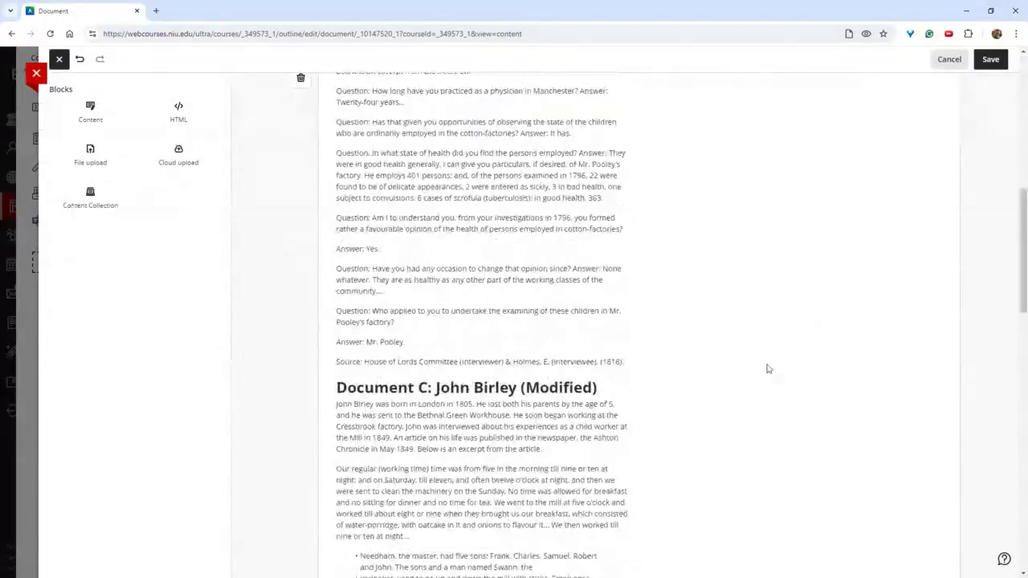
{"action": "scroll", "coordinate": [767, 369], "scroll_direction": "up", "scroll_amount": 10}
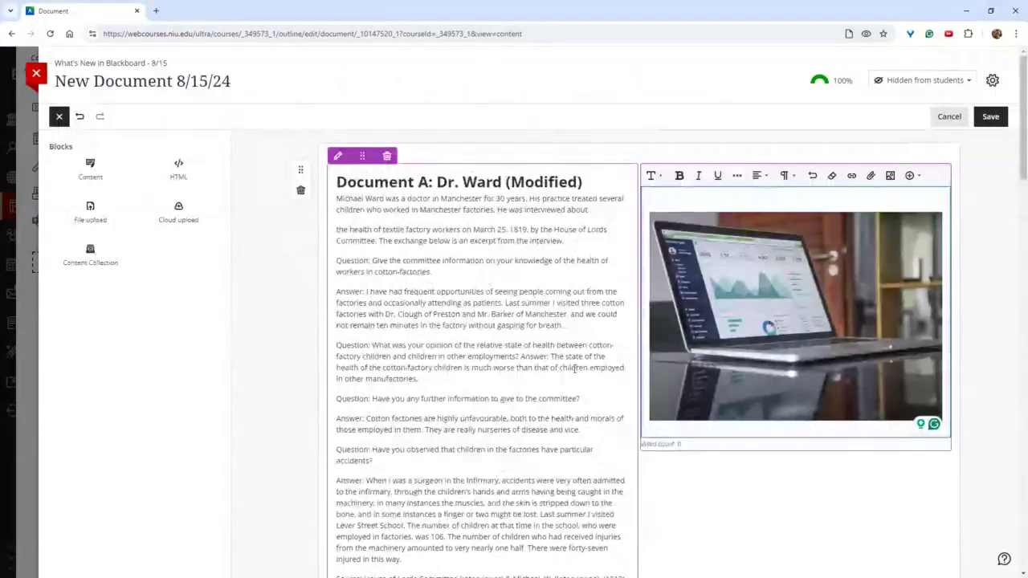
{"action": "left_click", "coordinate": [660, 254]}
{"action": "left_click", "coordinate": [483, 278]}
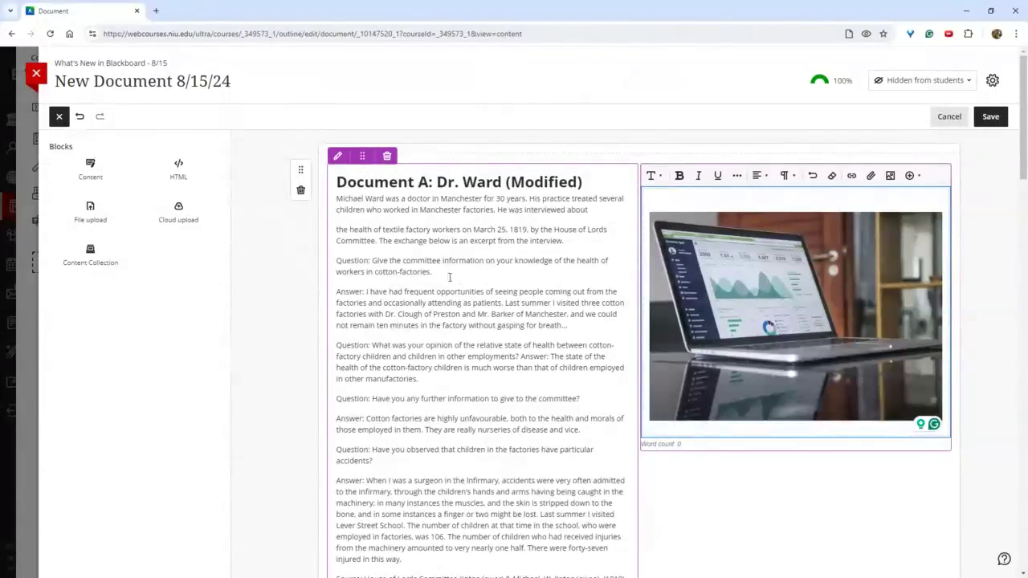
{"action": "left_click", "coordinate": [645, 275]}
{"action": "left_click", "coordinate": [631, 286]}
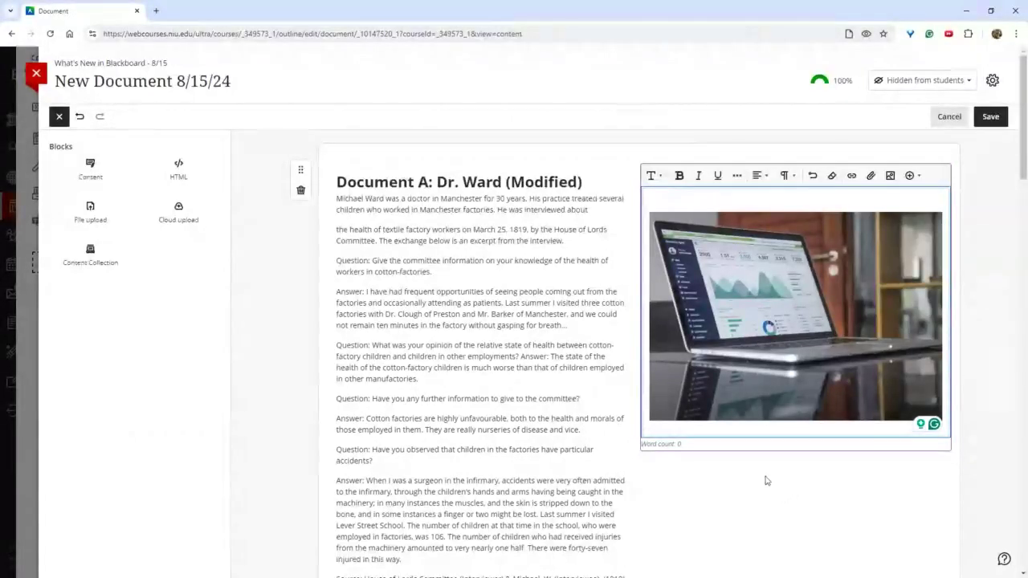
- Open the document's accessibility score report and review its feedback
{"action": "mouse_move", "coordinate": [571, 434]}
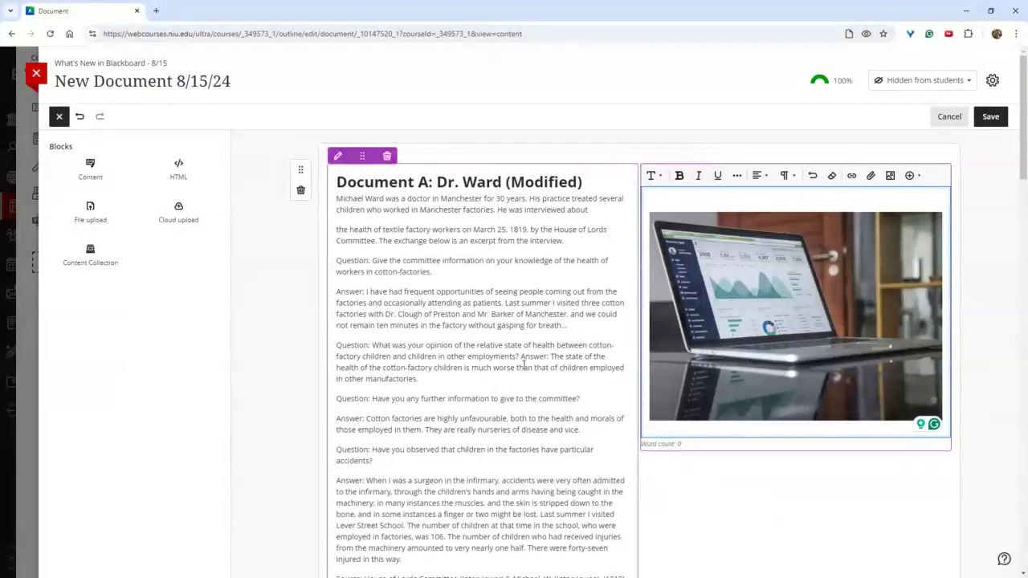
{"action": "mouse_move", "coordinate": [803, 291]}
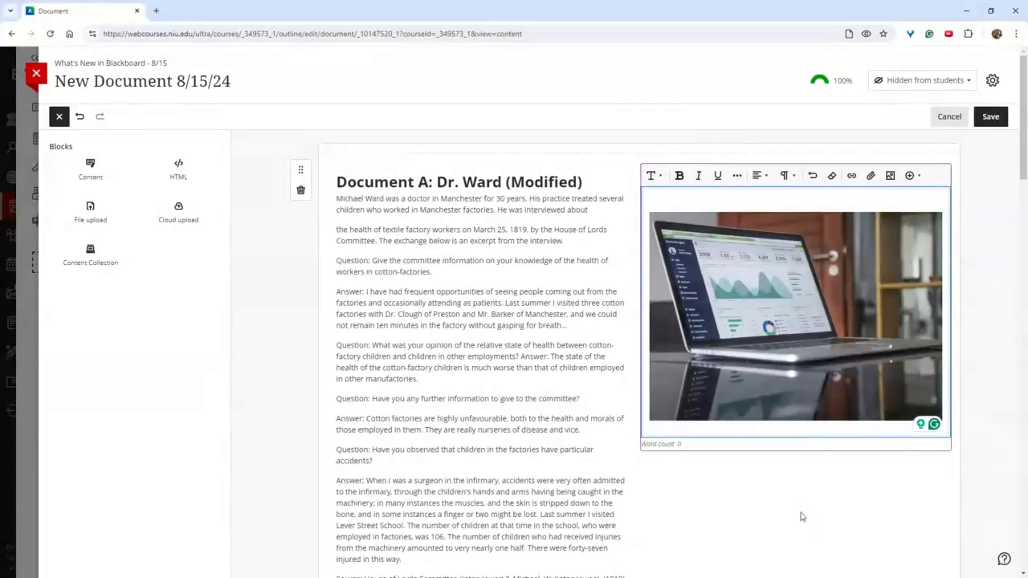
{"action": "mouse_move", "coordinate": [714, 398]}
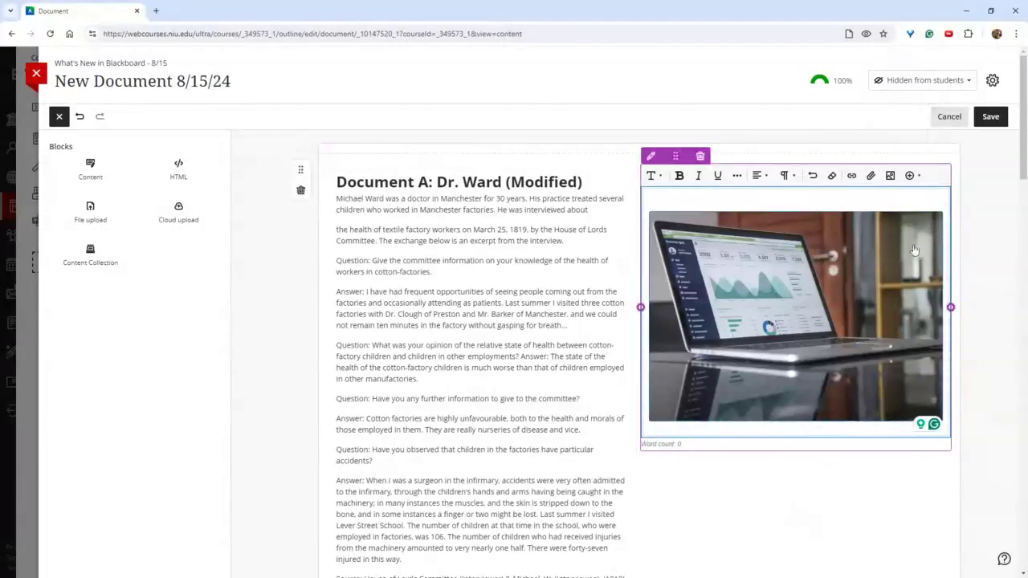
{"action": "left_click", "coordinate": [836, 87]}
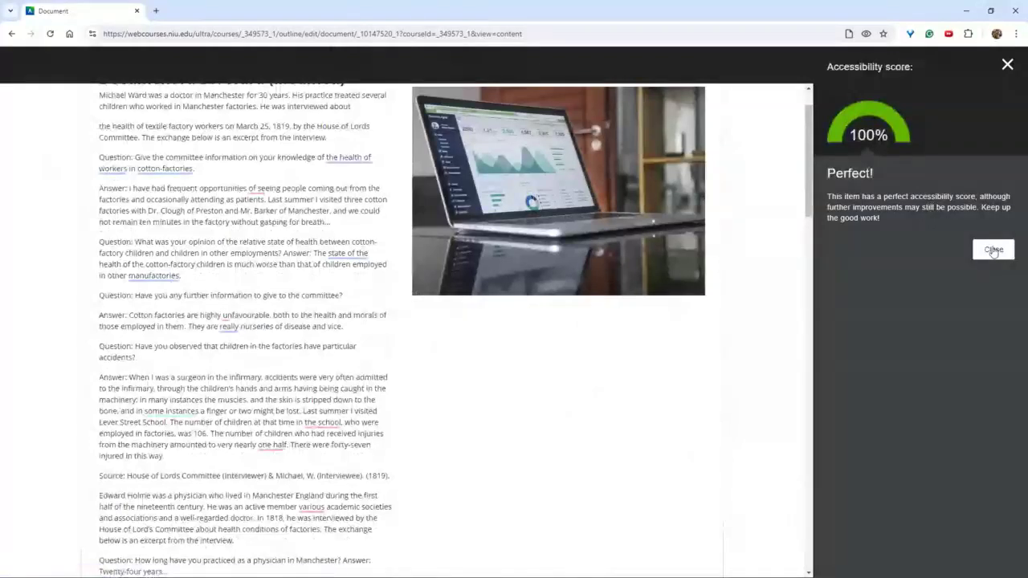
- Close the accessibility report, save the document, and review its published two-column layout before leaving it
{"action": "left_click", "coordinate": [994, 250]}
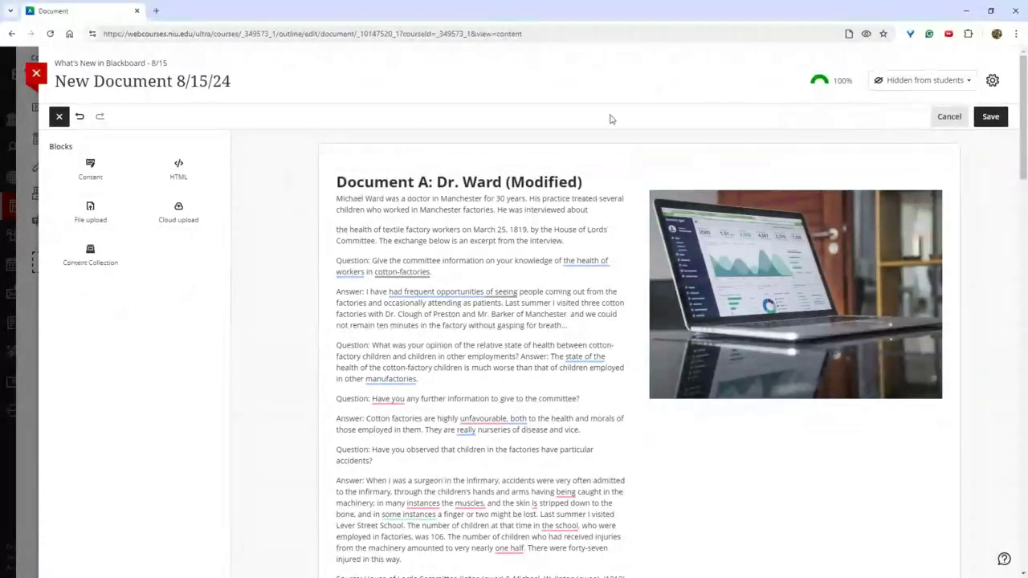
{"action": "left_click", "coordinate": [992, 119]}
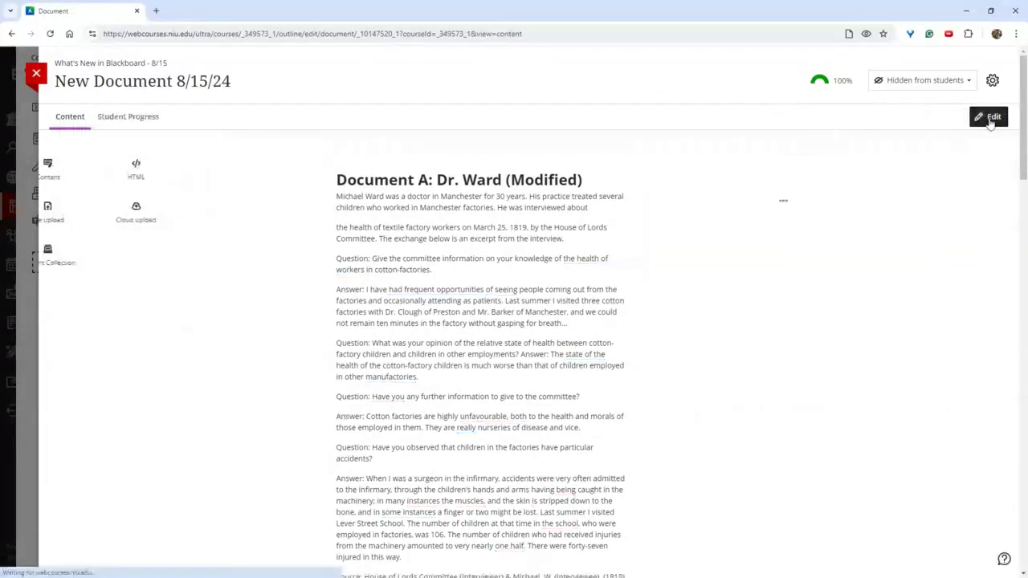
{"action": "scroll", "coordinate": [541, 217], "scroll_direction": "down", "scroll_amount": 3}
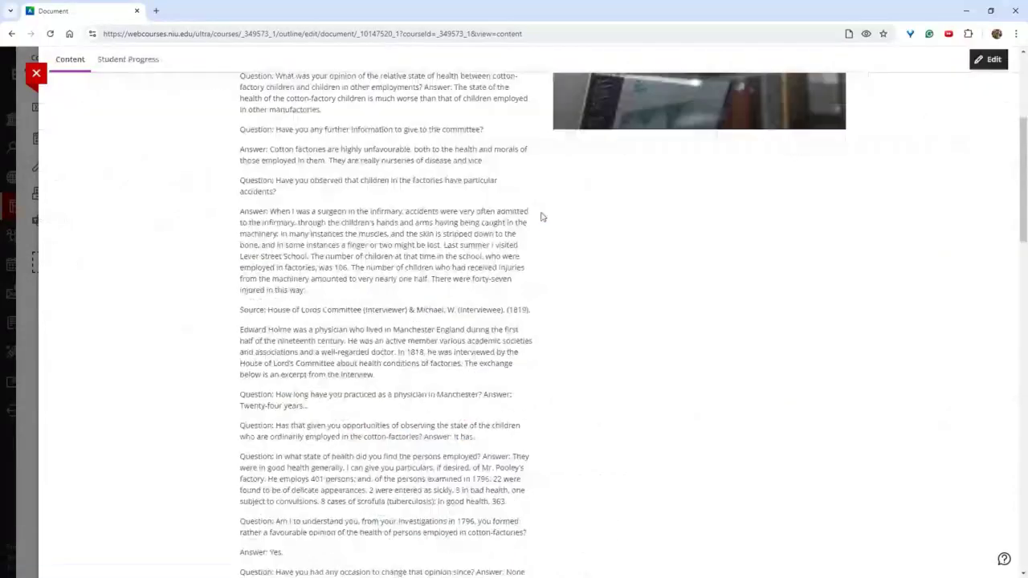
{"action": "scroll", "coordinate": [541, 217], "scroll_direction": "down", "scroll_amount": 7}
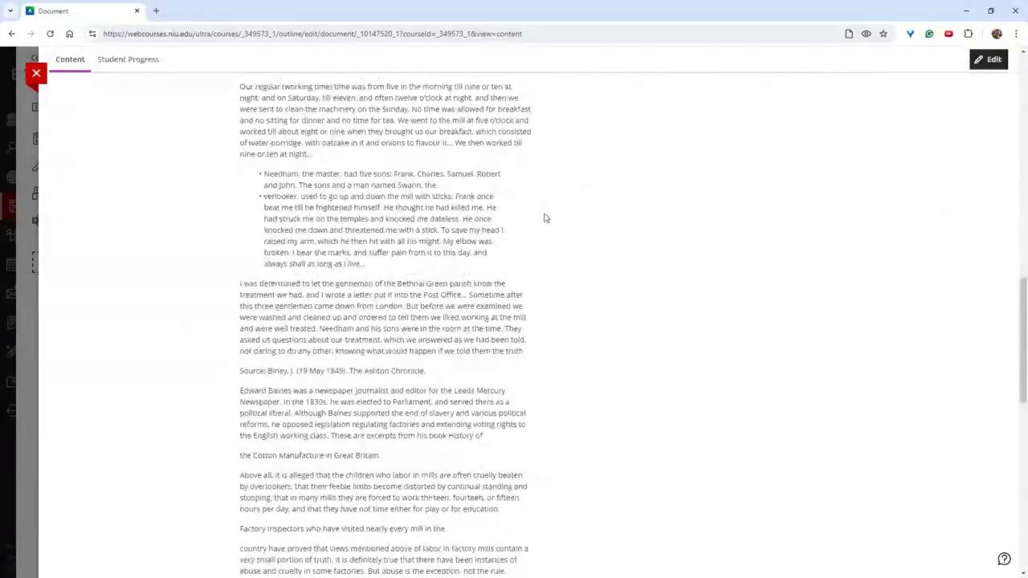
{"action": "scroll", "coordinate": [543, 218], "scroll_direction": "up", "scroll_amount": 2}
{"action": "scroll", "coordinate": [543, 225], "scroll_direction": "up", "scroll_amount": 10}
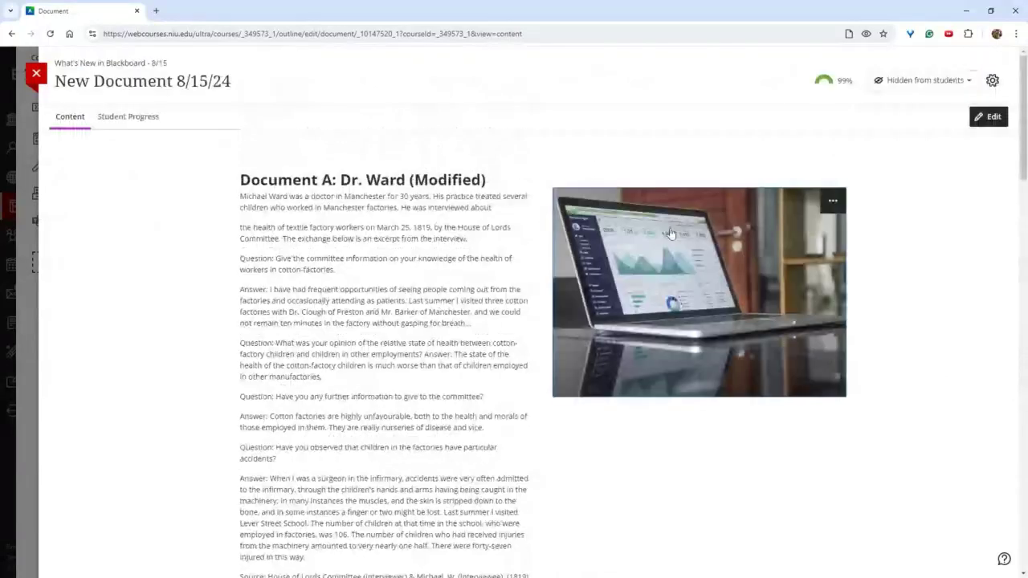
{"action": "left_click", "coordinate": [38, 76]}
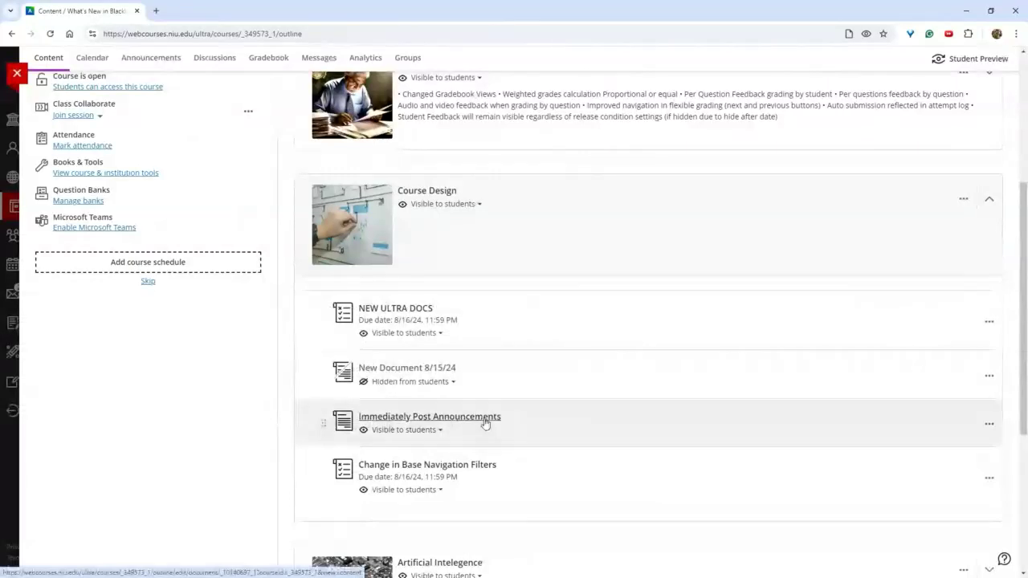
- Post a new course announcement titled "1" with the message "..." to all course members
{"action": "scroll", "coordinate": [457, 419], "scroll_direction": "up", "scroll_amount": 3}
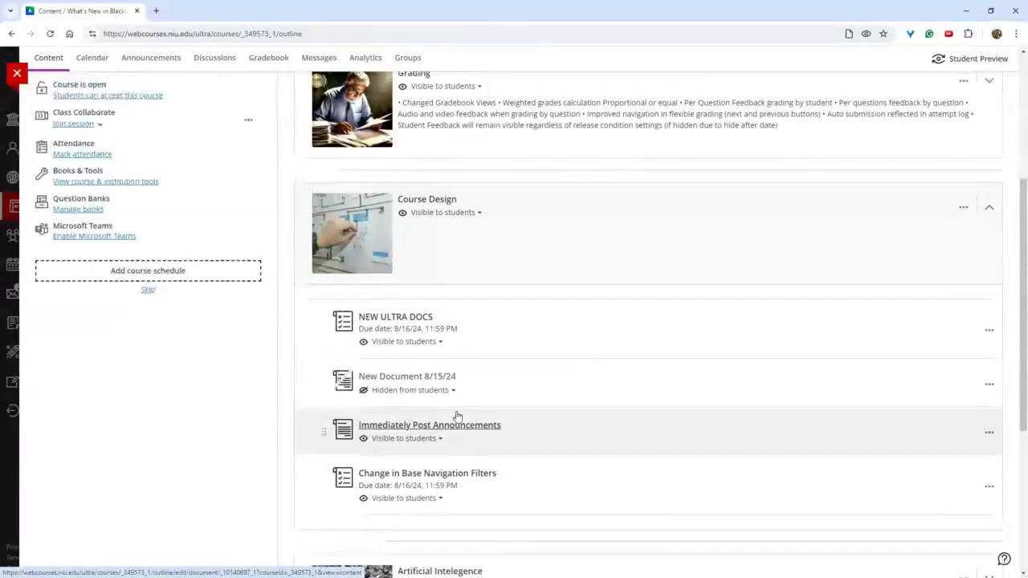
{"action": "scroll", "coordinate": [456, 416], "scroll_direction": "up", "scroll_amount": 1}
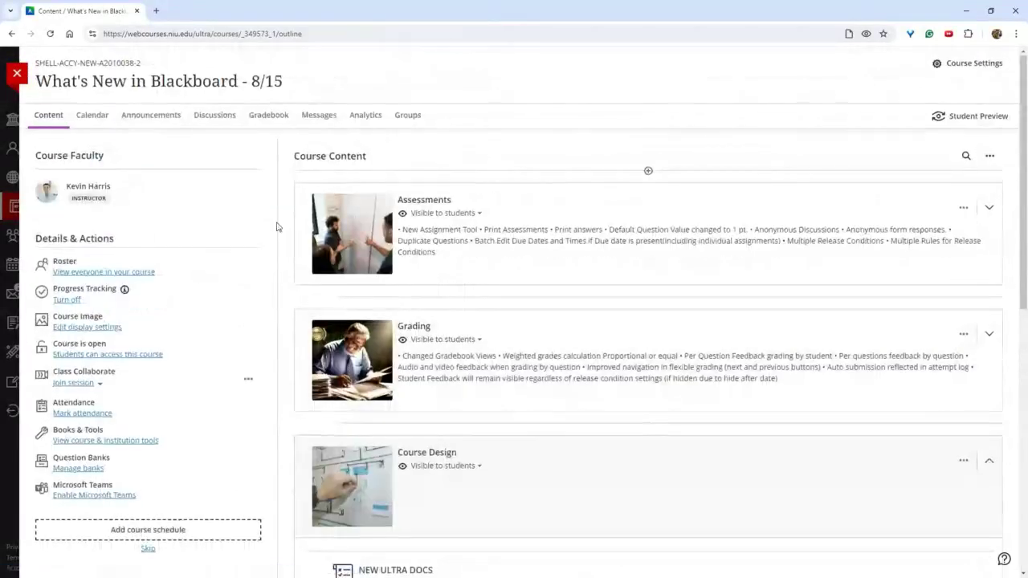
{"action": "left_click", "coordinate": [150, 120]}
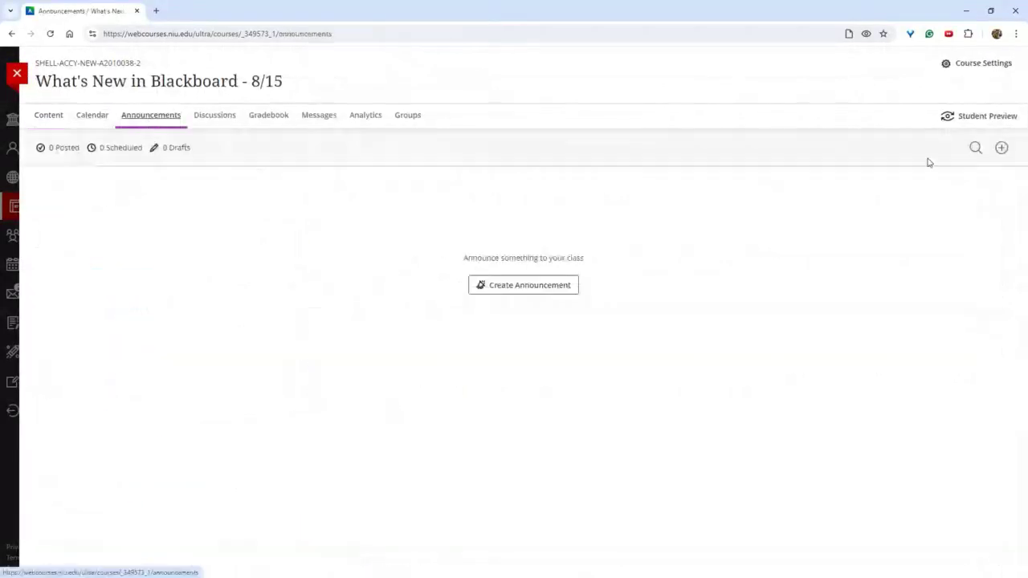
{"action": "left_click", "coordinate": [1000, 148]}
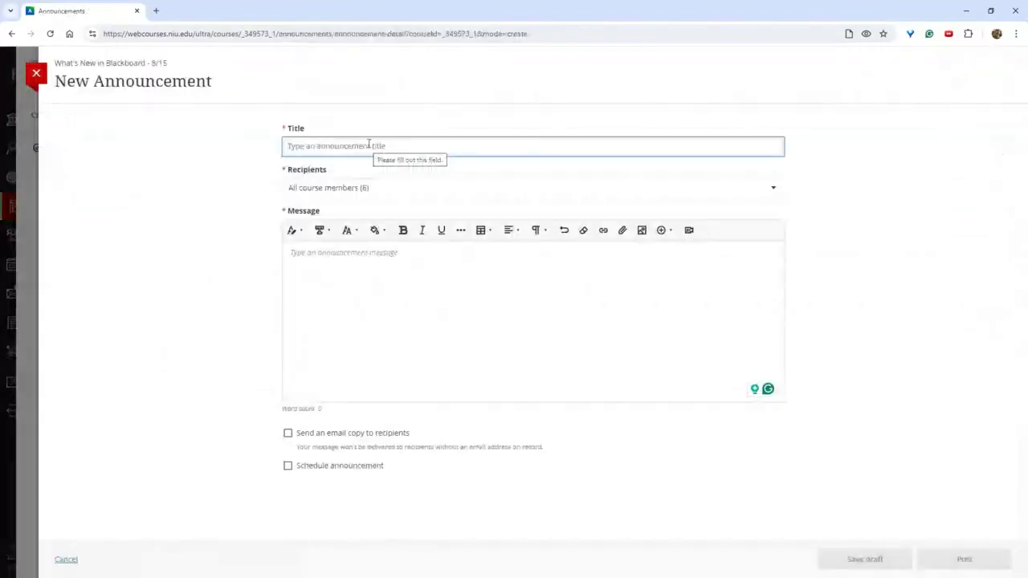
{"action": "type", "text": "1"}
{"action": "left_click", "coordinate": [452, 293]}
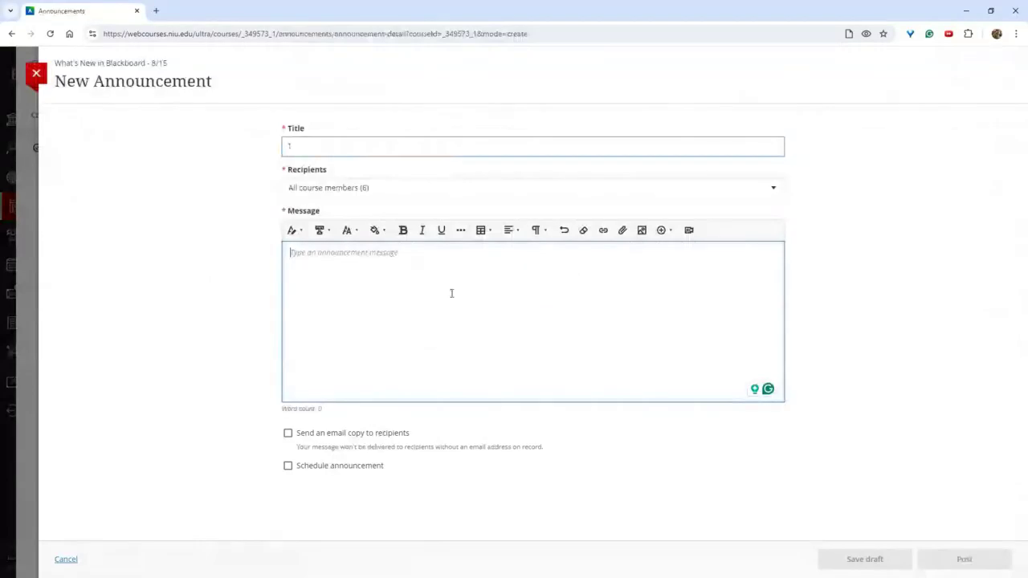
{"action": "type", "text": "1"}
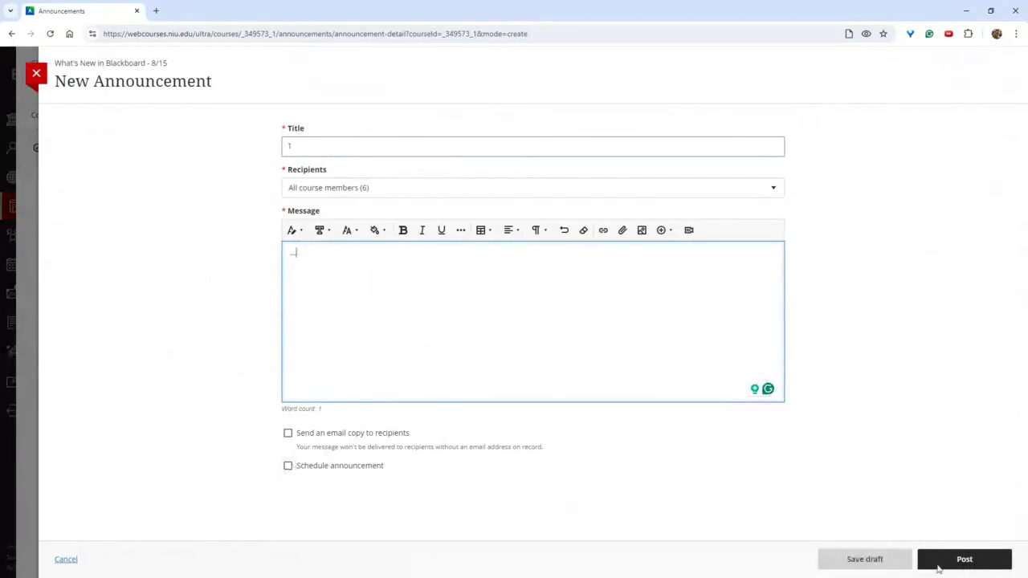
{"action": "left_click", "coordinate": [991, 570]}
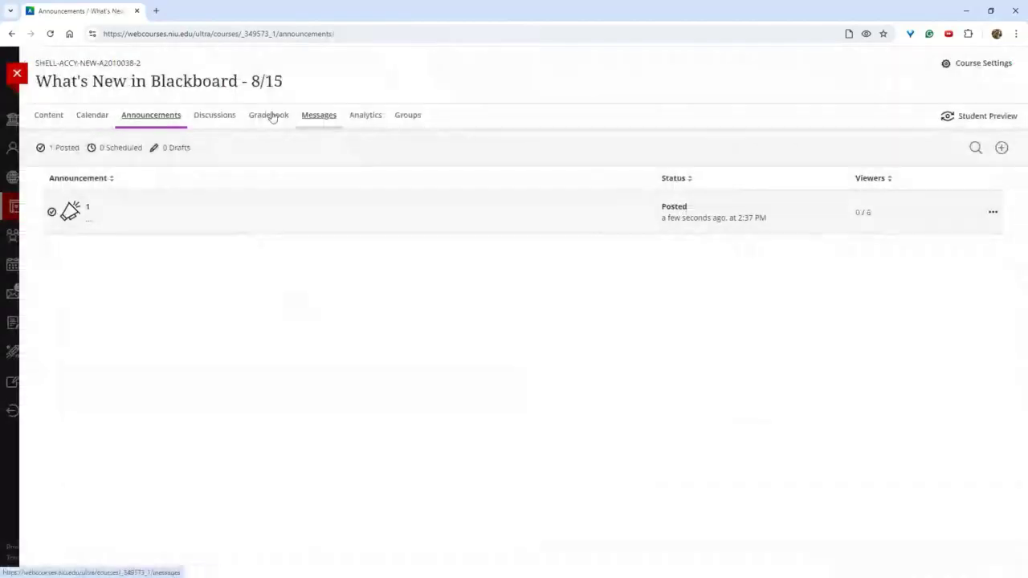
- Return to the course content and expand the Course Design module to view its items
{"action": "left_click", "coordinate": [49, 114]}
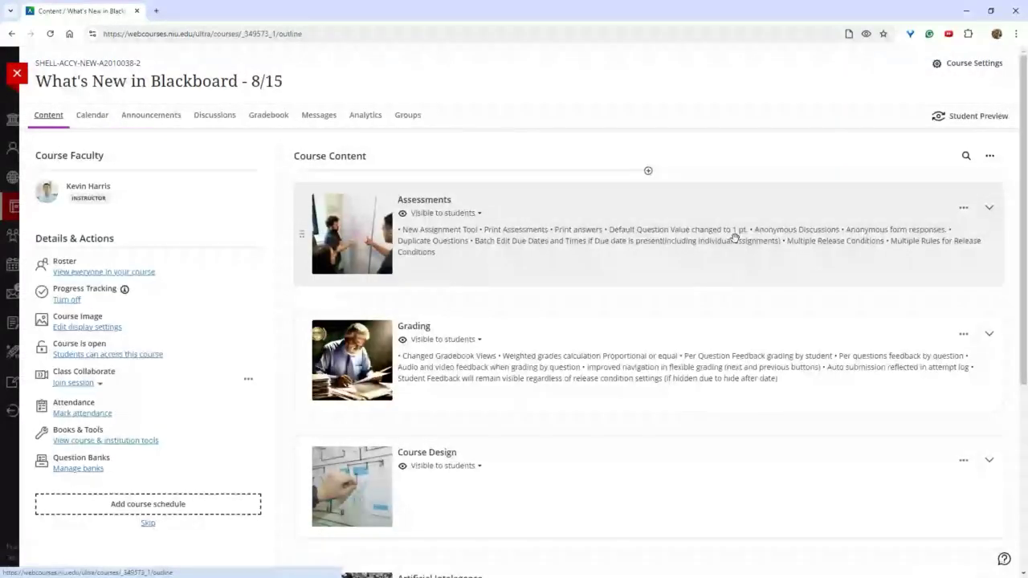
{"action": "scroll", "coordinate": [631, 367], "scroll_direction": "down", "scroll_amount": 2}
{"action": "left_click", "coordinate": [631, 367]}
{"action": "scroll", "coordinate": [596, 277], "scroll_direction": "down", "scroll_amount": 2}
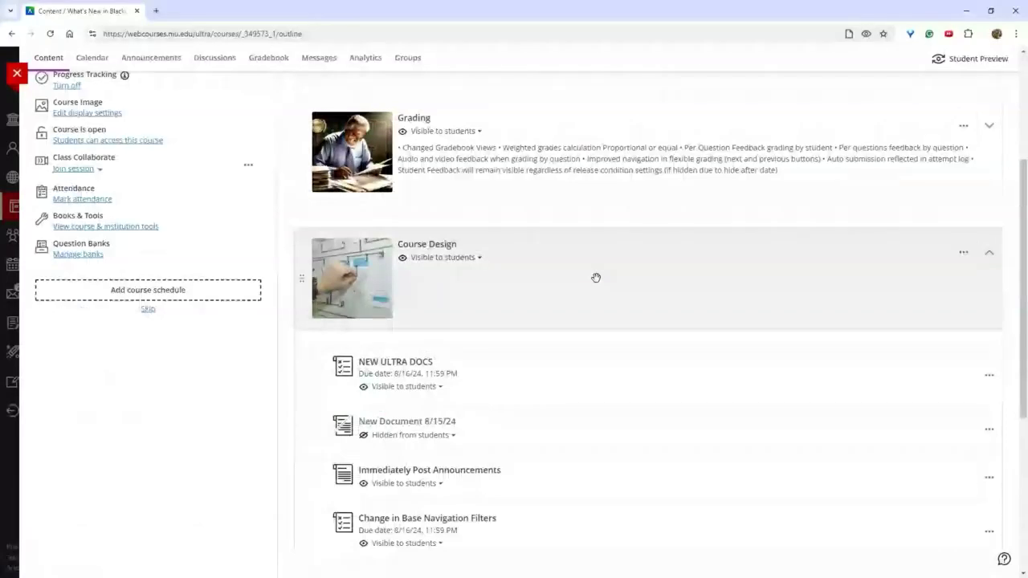
{"action": "scroll", "coordinate": [596, 277], "scroll_direction": "down", "scroll_amount": 2}
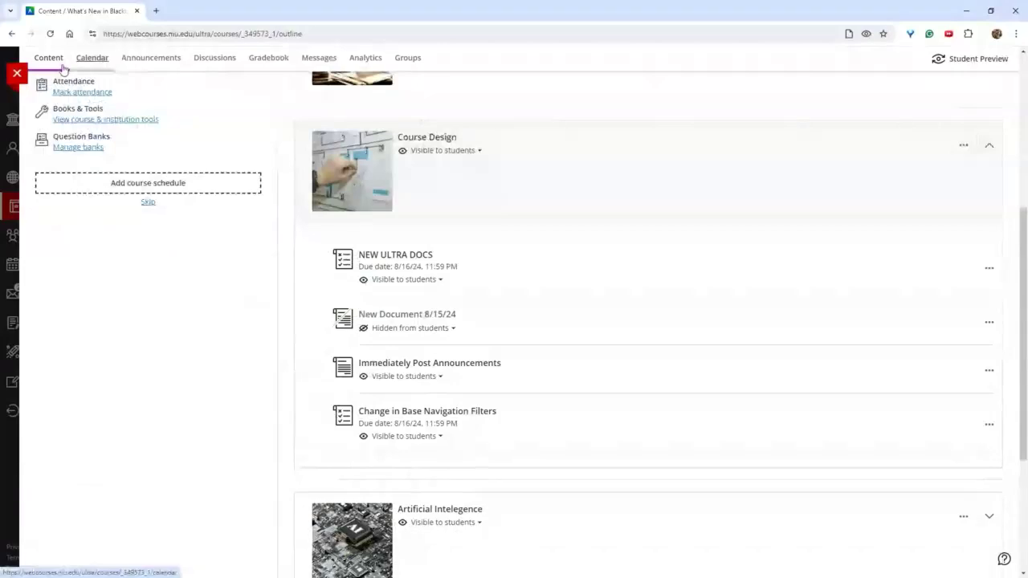
- Leave the course, remove the Courses I teach filter from the course list, and review the available course filter options
{"action": "left_click", "coordinate": [16, 73]}
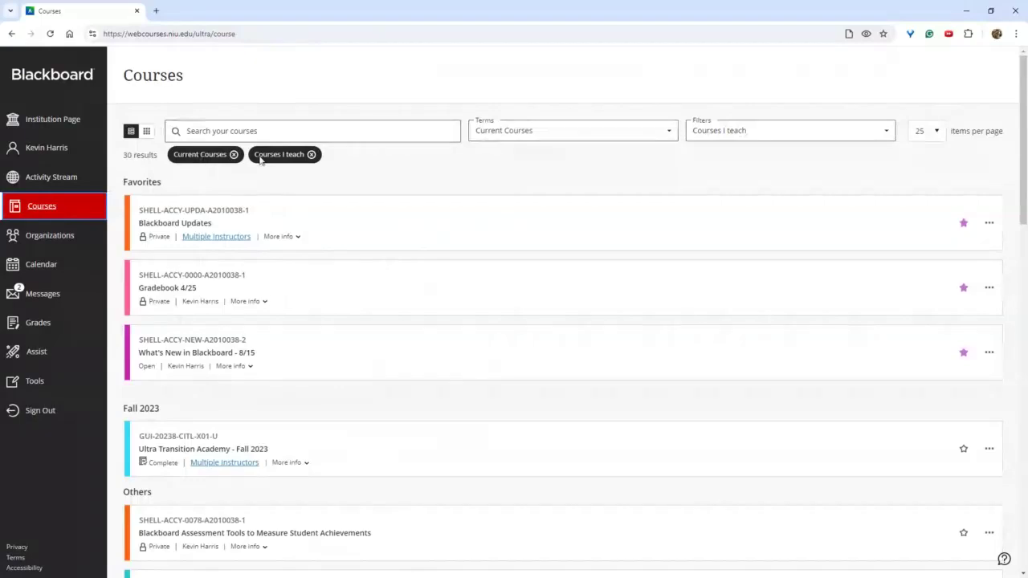
{"action": "left_click", "coordinate": [312, 155]}
{"action": "scroll", "coordinate": [310, 279], "scroll_direction": "down", "scroll_amount": 3}
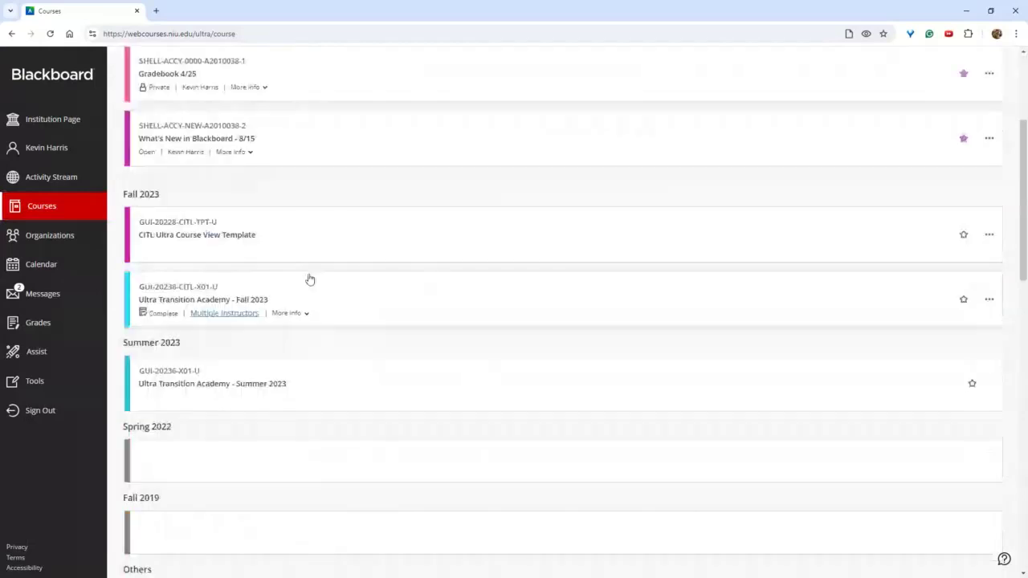
{"action": "scroll", "coordinate": [310, 279], "scroll_direction": "up", "scroll_amount": 3}
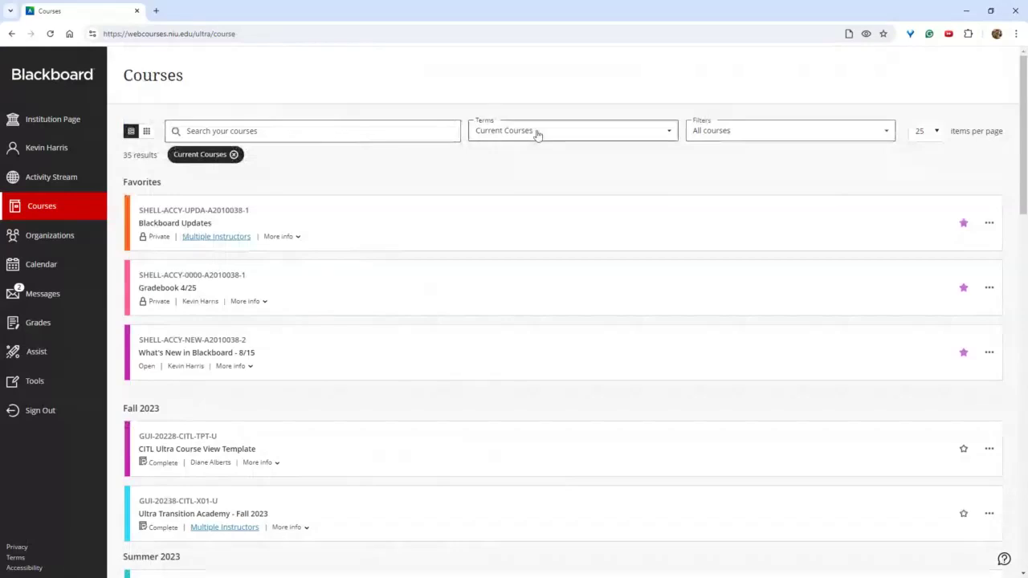
{"action": "left_click", "coordinate": [739, 131]}
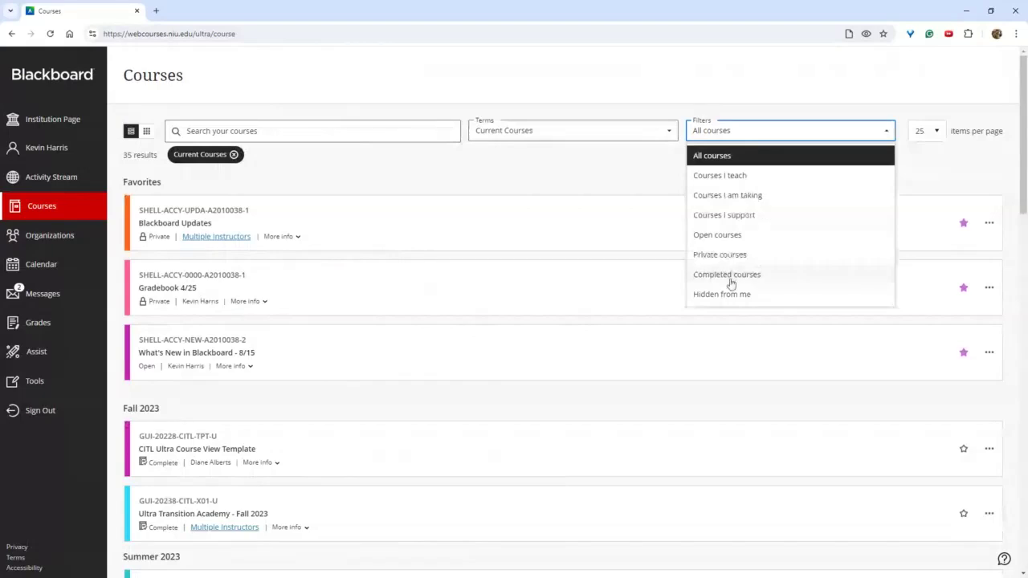
{"action": "left_click", "coordinate": [630, 190]}
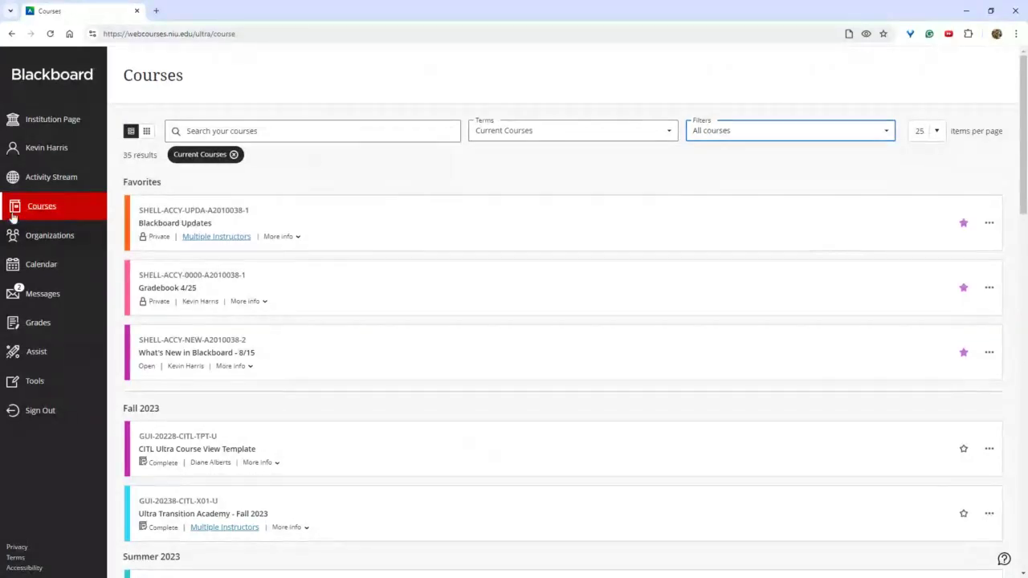
- Reopen the What's New in Blackboard - 8/15 course and expand its Artificial Intelegence module, leaving Course Design collapsed
{"action": "left_click", "coordinate": [337, 353]}
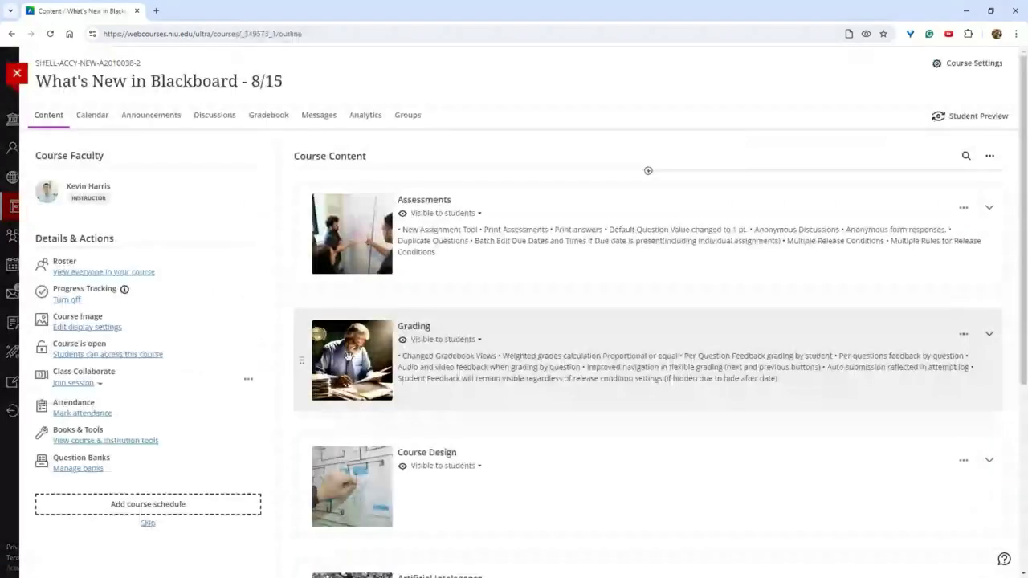
{"action": "scroll", "coordinate": [543, 388], "scroll_direction": "down", "scroll_amount": 1}
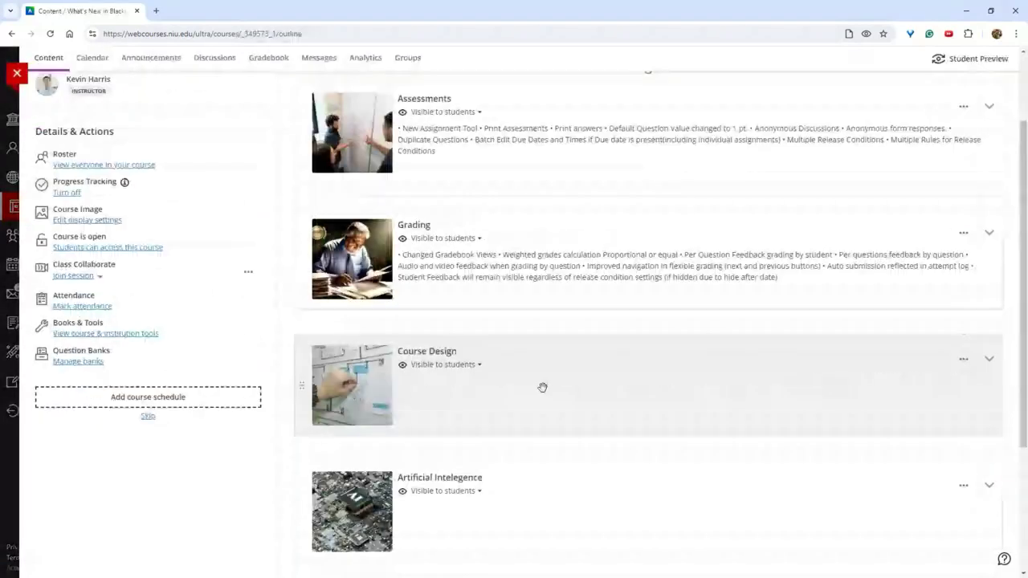
{"action": "left_click", "coordinate": [543, 388]}
{"action": "scroll", "coordinate": [542, 388], "scroll_direction": "down", "scroll_amount": 2}
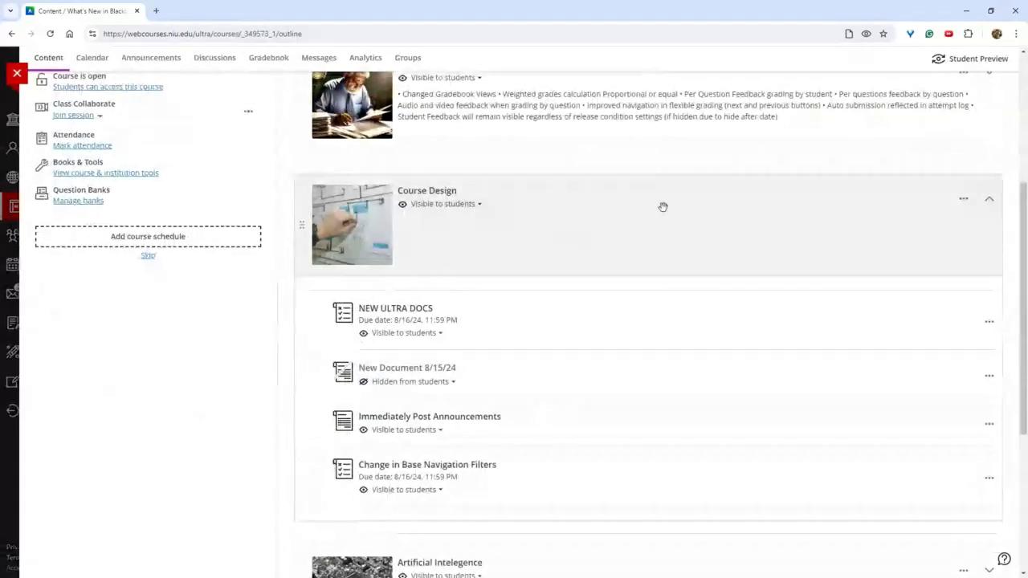
{"action": "left_click", "coordinate": [662, 206]}
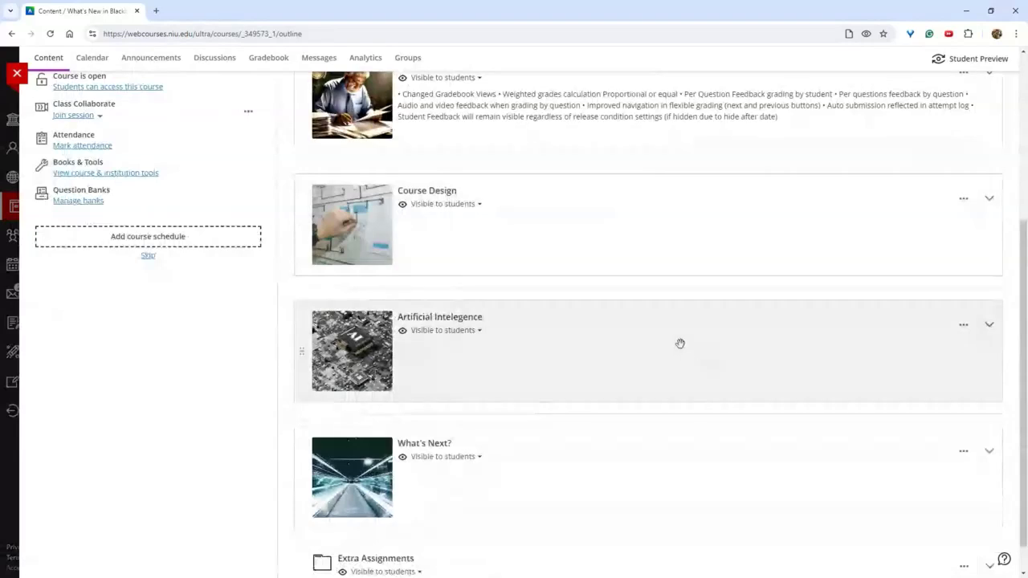
{"action": "left_click", "coordinate": [619, 359]}
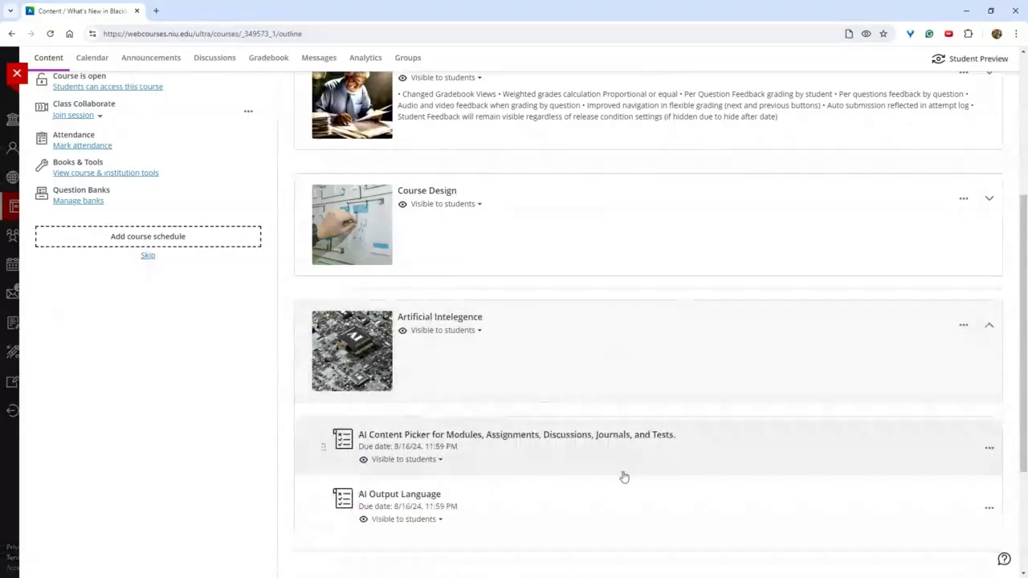
- Open the AI Content Picker for Modules, Assignments, Discussions, Journals, and Tests assignment and start auto-generating assignment suggestions
{"action": "mouse_move", "coordinate": [588, 469]}
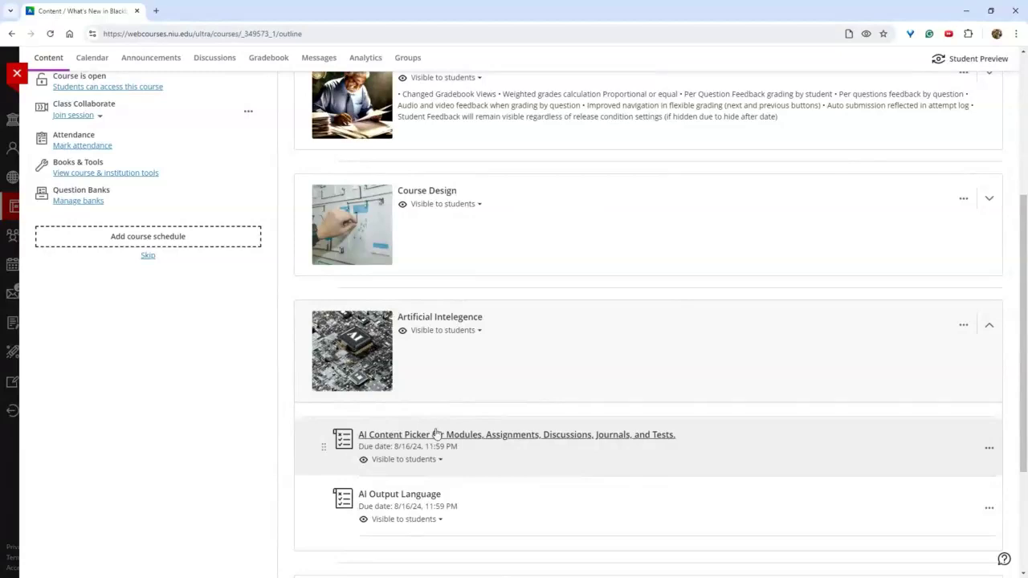
{"action": "left_click", "coordinate": [556, 464]}
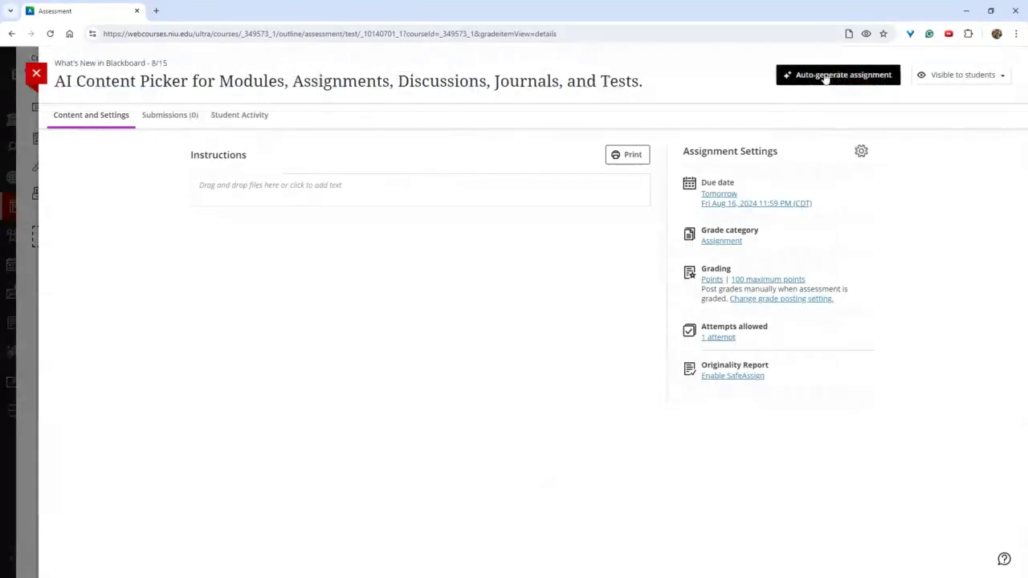
{"action": "left_click", "coordinate": [835, 76]}
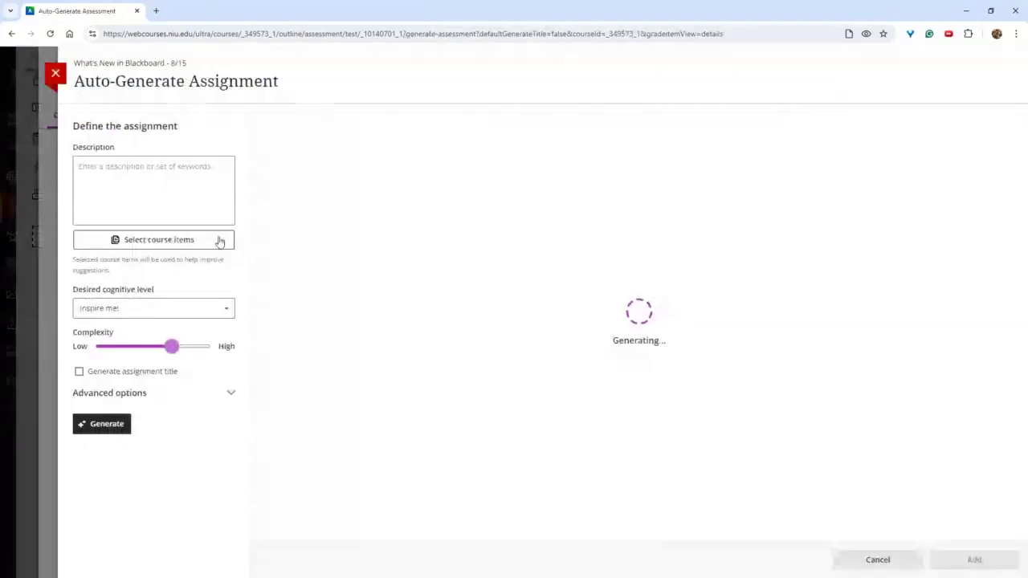
- Select SHEG Factory Life - Sources and Questions.pdf from the Extra Assignments content folder as the source for the generated assignment
{"action": "left_click", "coordinate": [219, 241]}
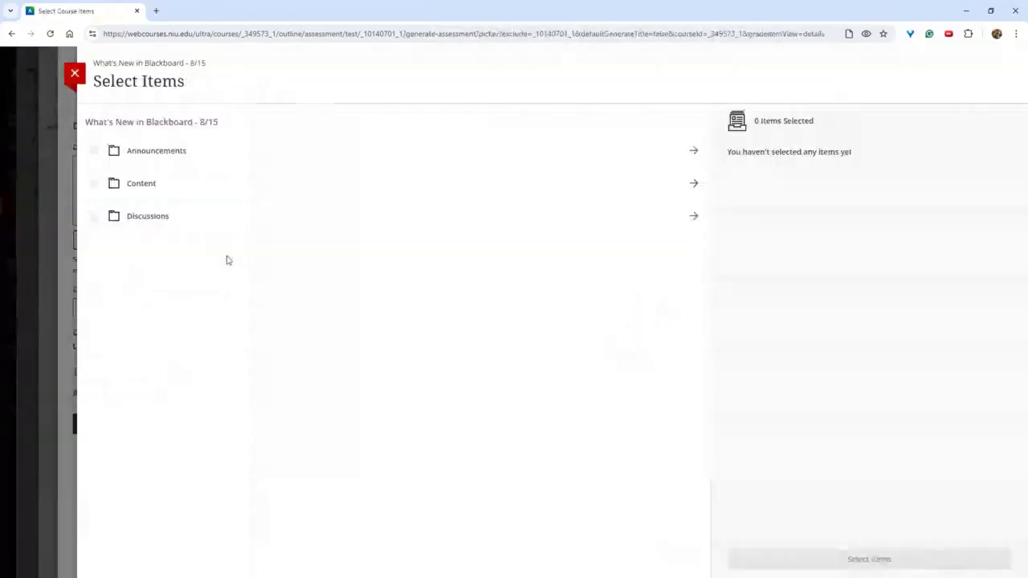
{"action": "left_click", "coordinate": [691, 152]}
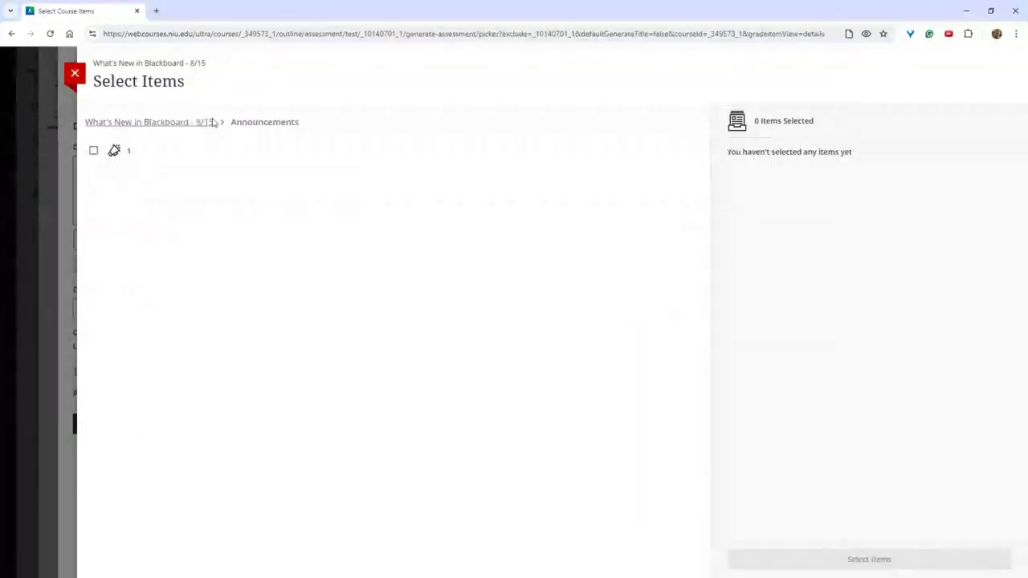
{"action": "left_click", "coordinate": [122, 127]}
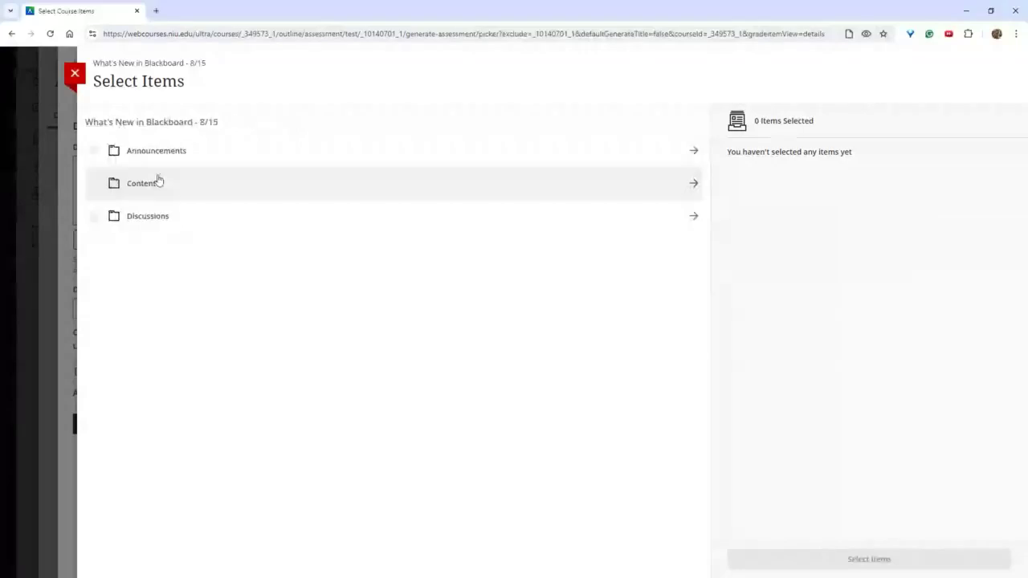
{"action": "left_click", "coordinate": [694, 184]}
{"action": "left_click", "coordinate": [695, 316]}
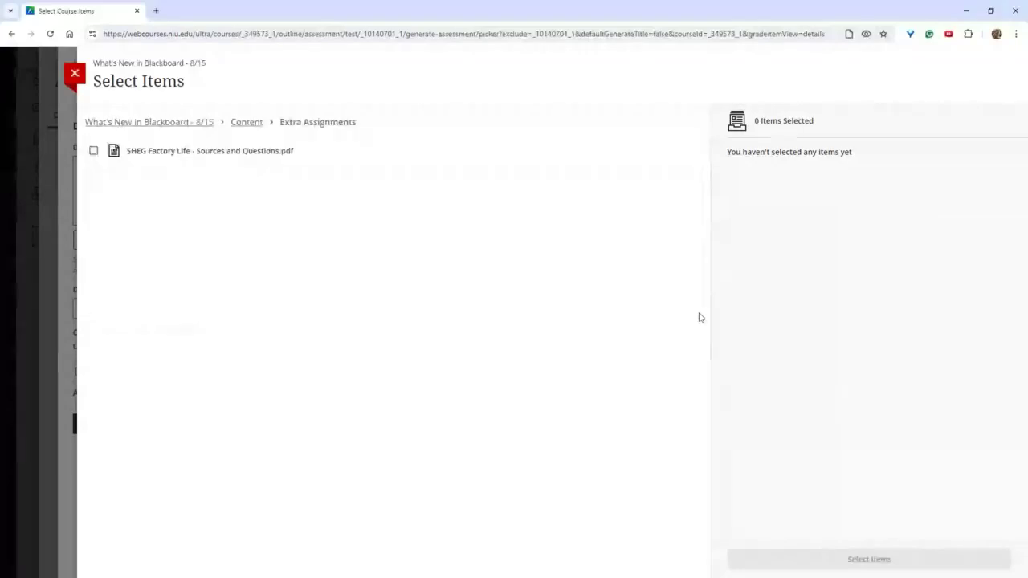
{"action": "left_click", "coordinate": [273, 150]}
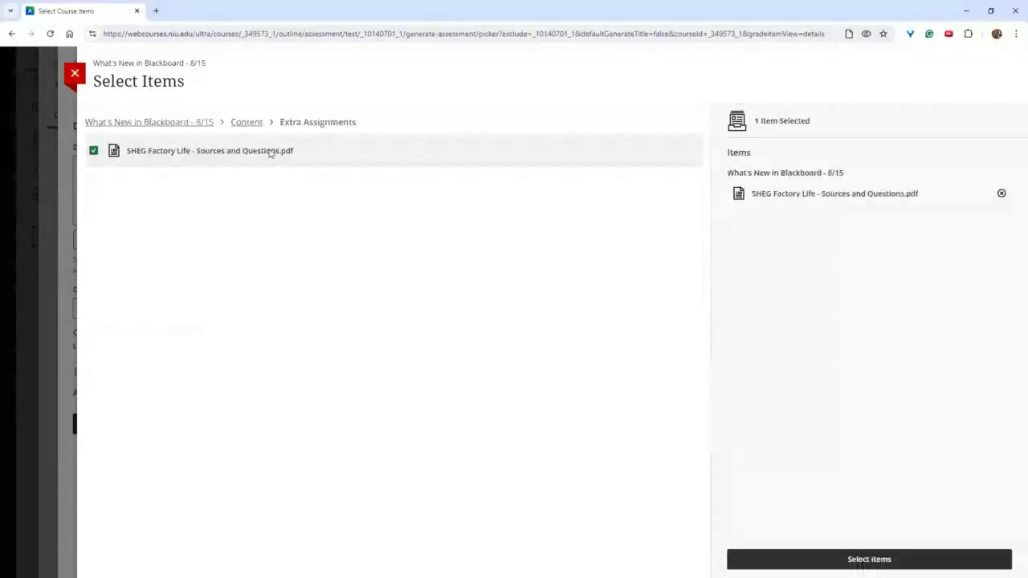
{"action": "left_click", "coordinate": [872, 558]}
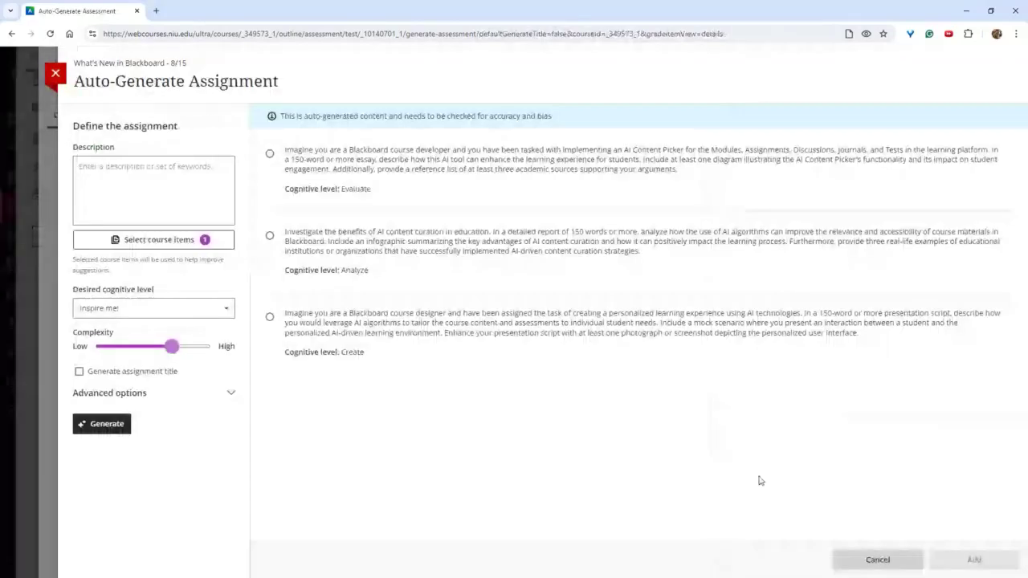
- Keep the cognitive level at Inspire me!, raise the complexity close to High, and regenerate the assignment suggestions
{"action": "left_click", "coordinate": [197, 310]}
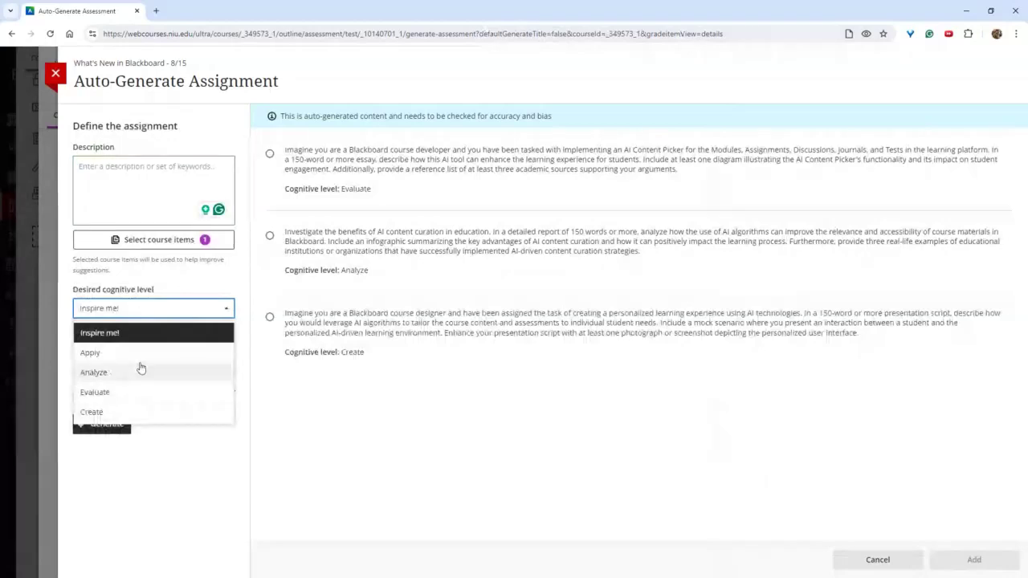
{"action": "left_click", "coordinate": [152, 336]}
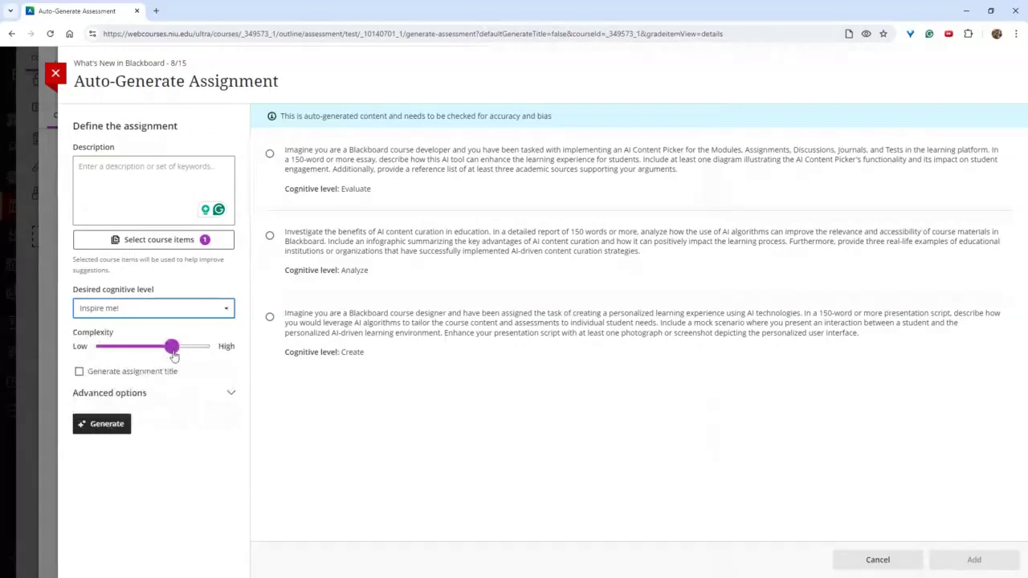
{"action": "left_click_drag", "start_coordinate": [174, 356], "coordinate": [200, 350]}
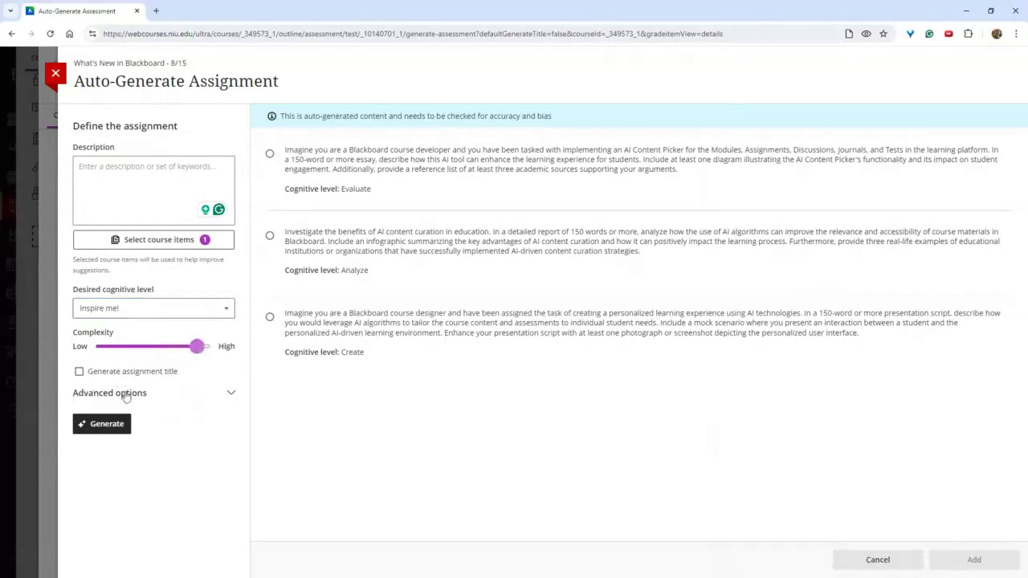
{"action": "left_click", "coordinate": [104, 424]}
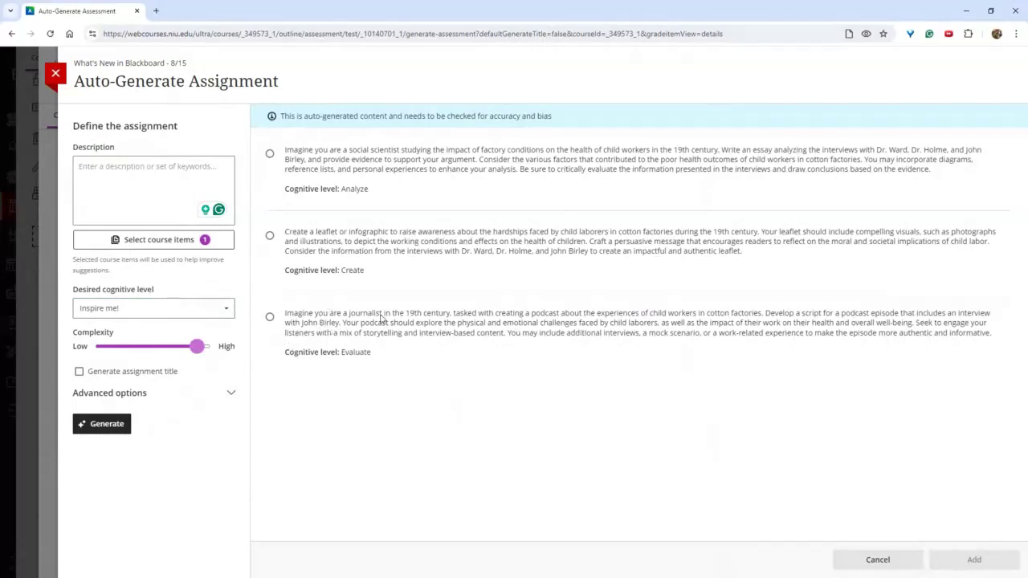
- Add the 19th-century journalist podcast suggestion to the assignment and return to the course content
{"action": "left_click", "coordinate": [270, 317]}
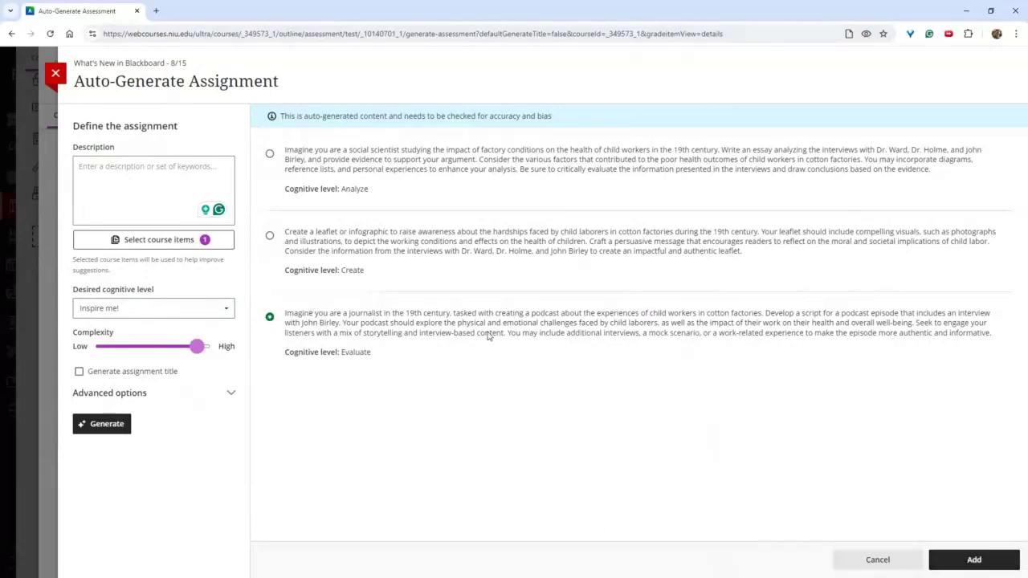
{"action": "left_click", "coordinate": [974, 560]}
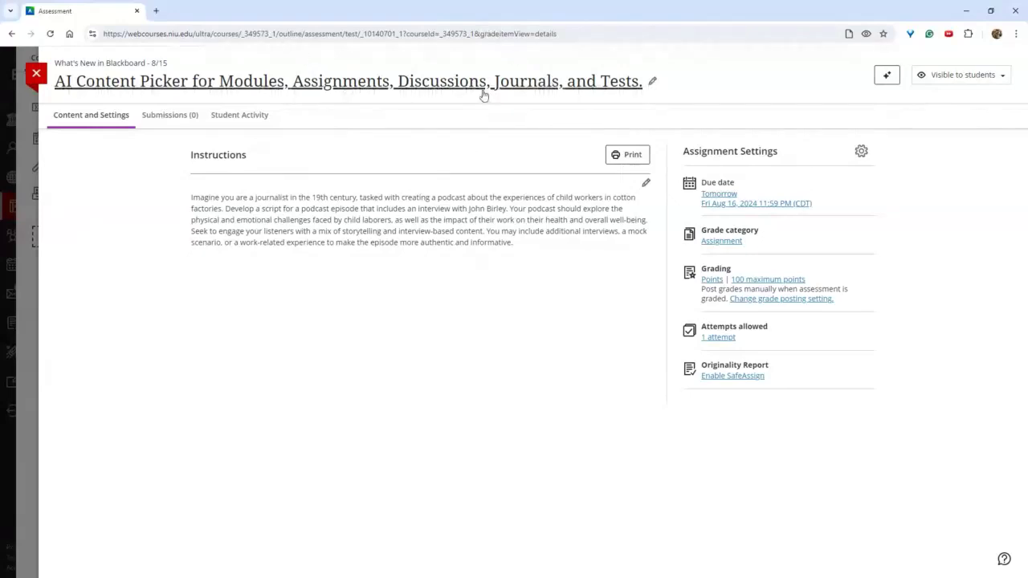
{"action": "left_click", "coordinate": [39, 77]}
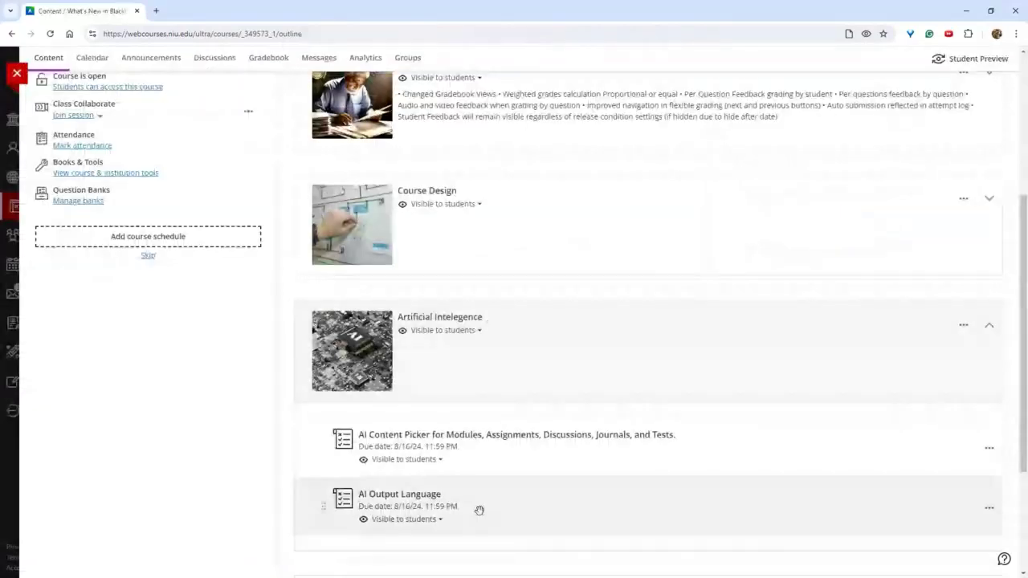
- Start auto-generating an assignment in AI Output Language and show its advanced options
{"action": "left_click", "coordinate": [546, 516]}
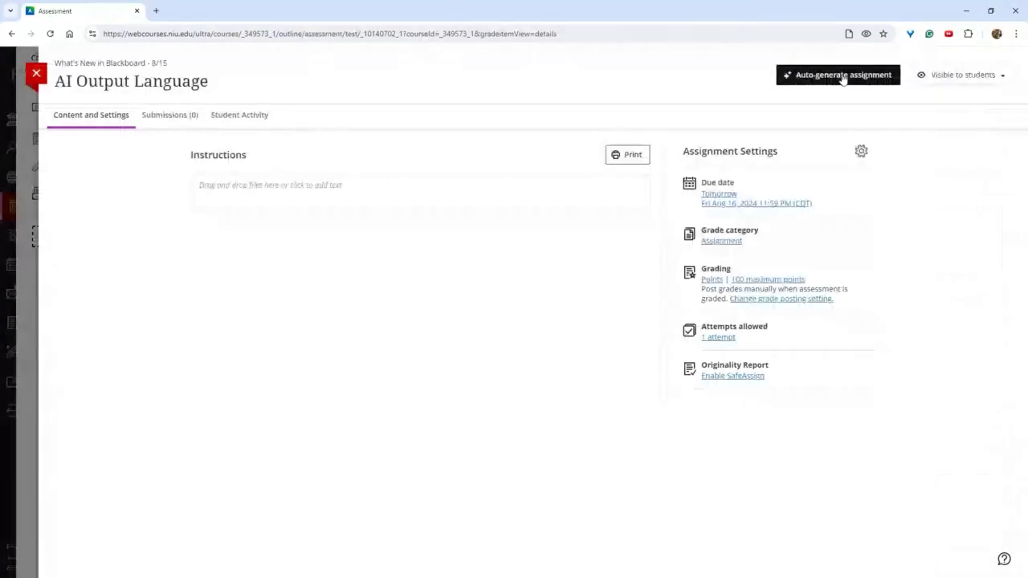
{"action": "left_click", "coordinate": [844, 76]}
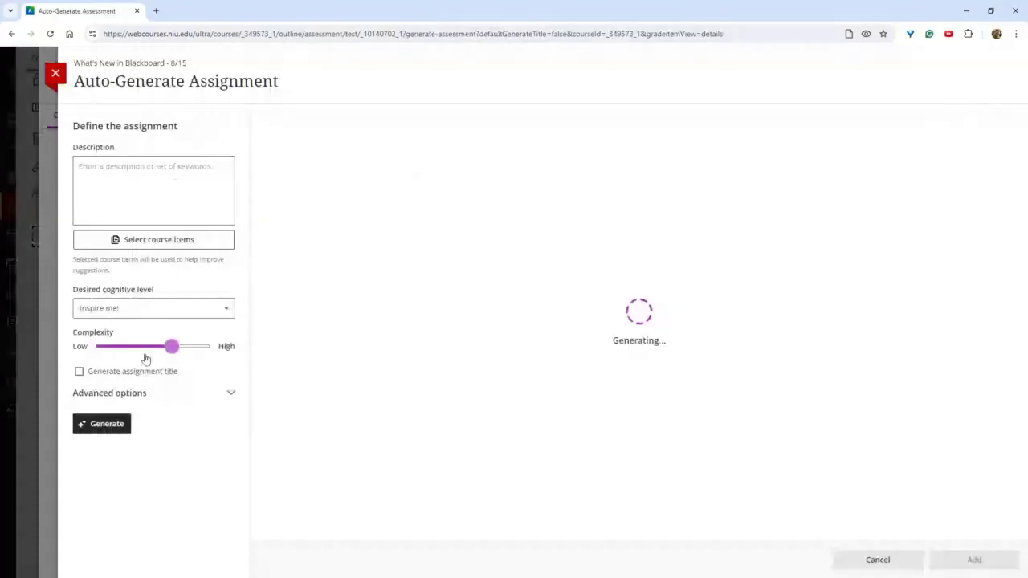
{"action": "left_click", "coordinate": [153, 393]}
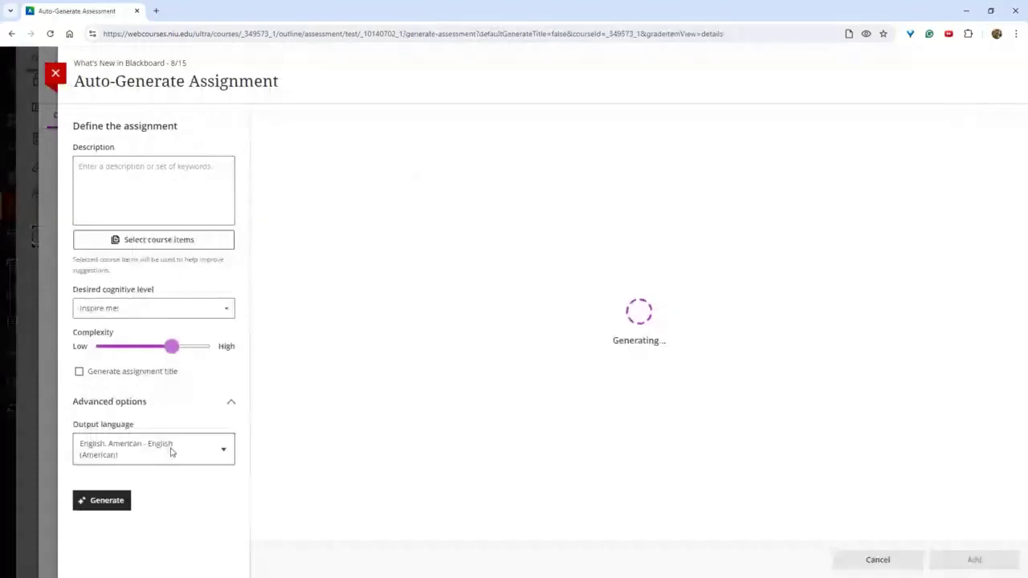
- Set the output language to Spanish - Español and regenerate the assignment suggestions
{"action": "left_click", "coordinate": [170, 453]}
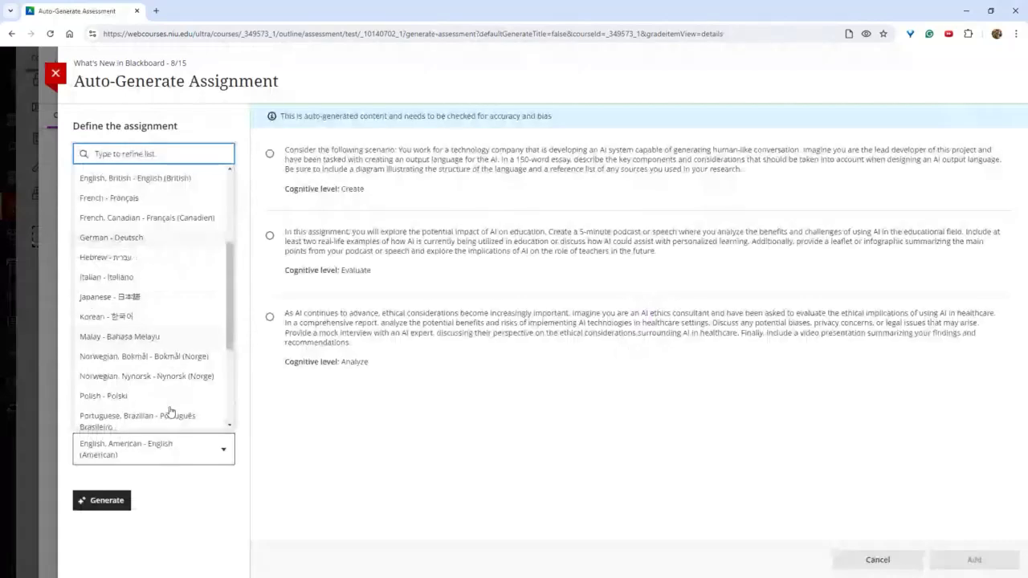
{"action": "scroll", "coordinate": [169, 412], "scroll_direction": "down", "scroll_amount": 3}
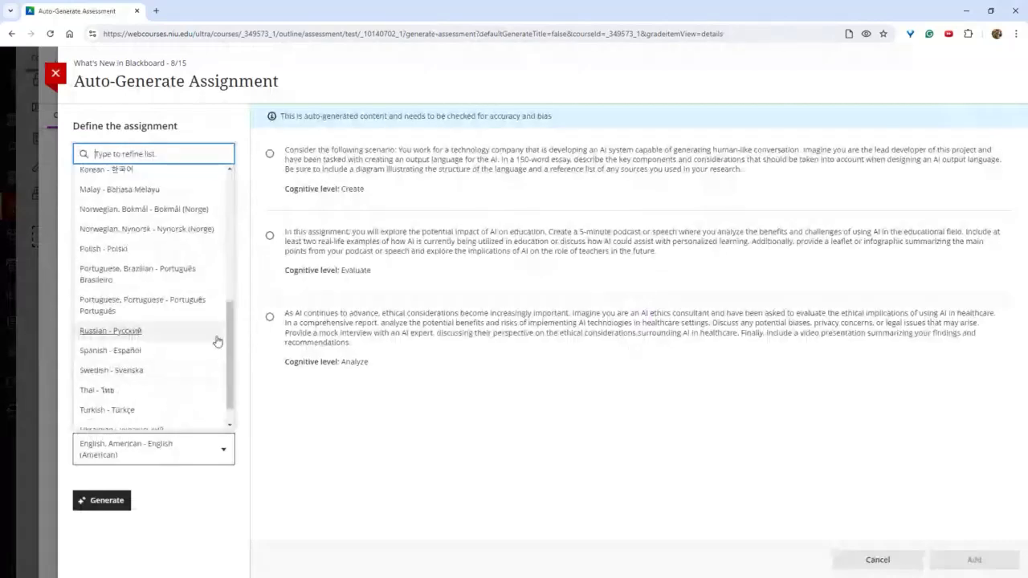
{"action": "left_click", "coordinate": [163, 351]}
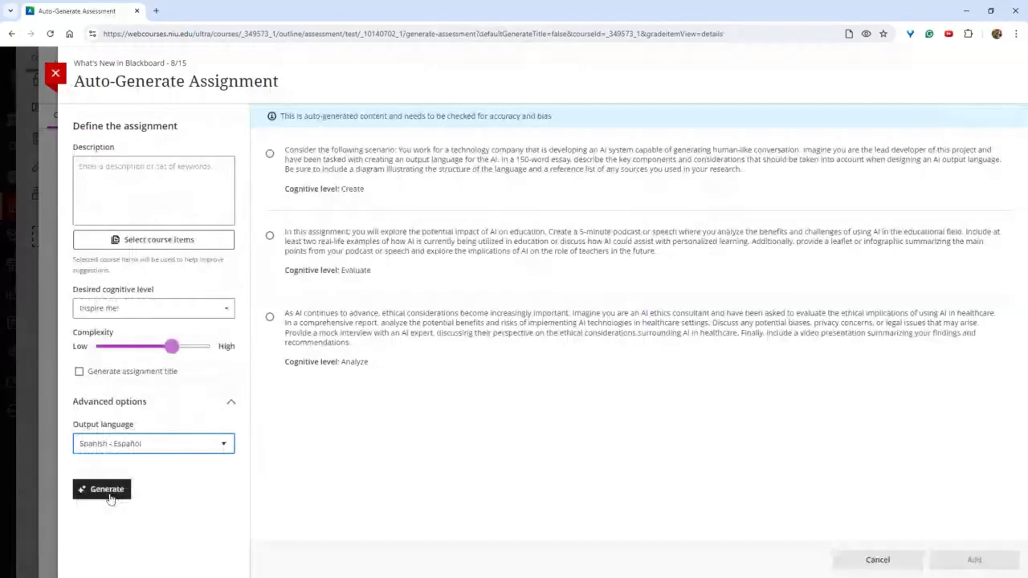
{"action": "left_click", "coordinate": [104, 491]}
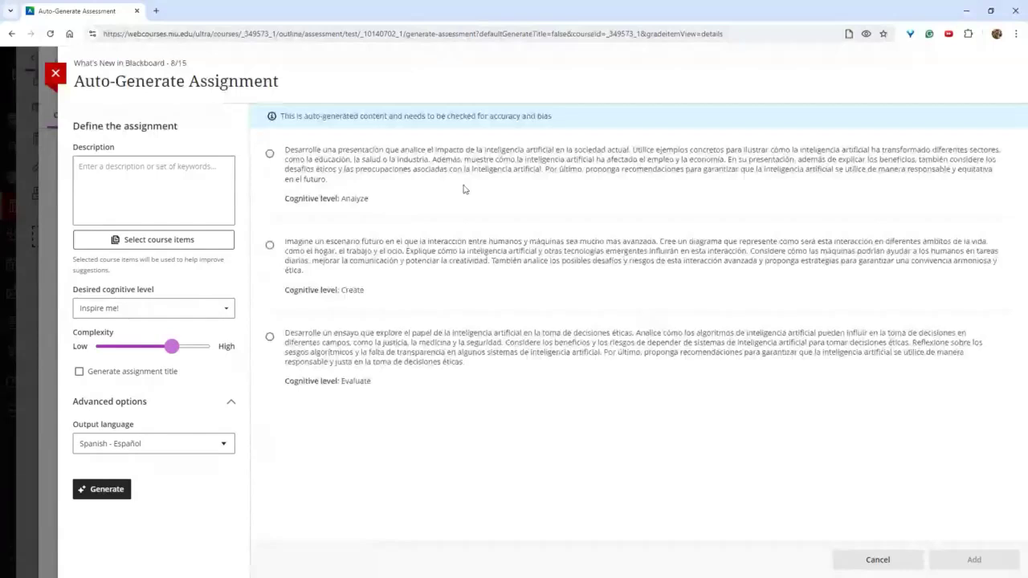
- Review the available output languages, discard the Spanish assignment suggestions, and close the AI Output Language assignment
{"action": "left_click", "coordinate": [218, 447]}
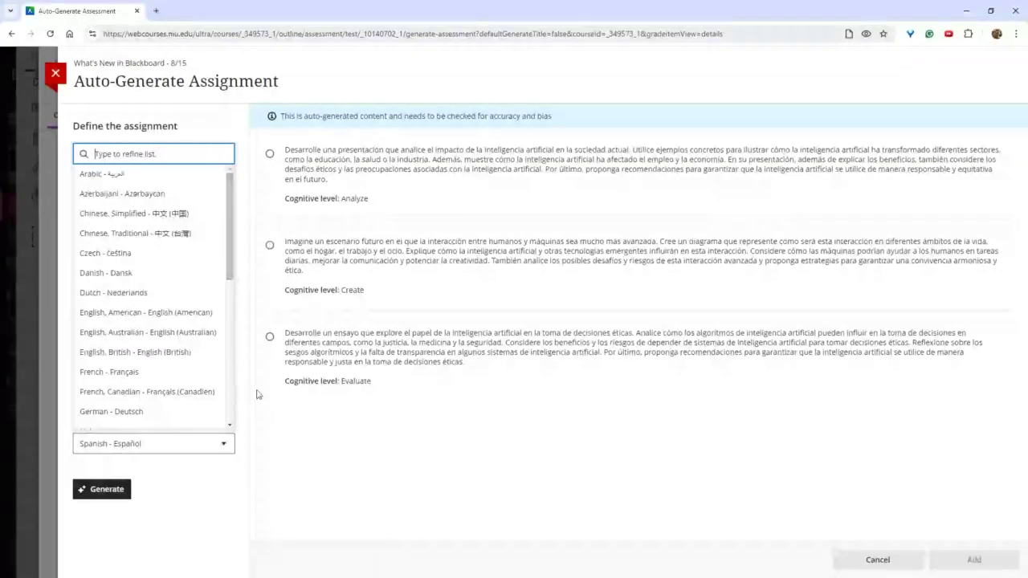
{"action": "left_click", "coordinate": [418, 434]}
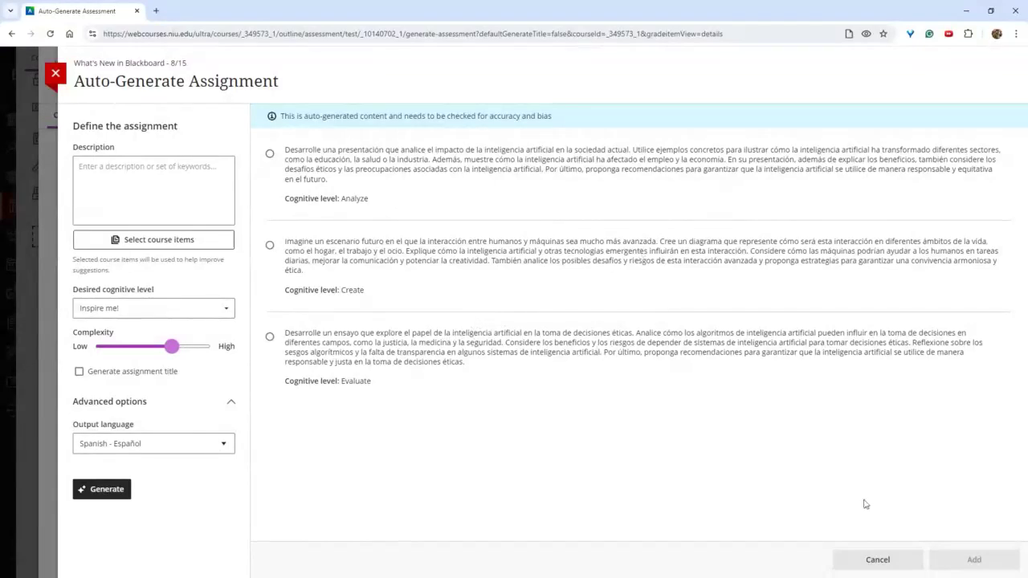
{"action": "left_click", "coordinate": [878, 562]}
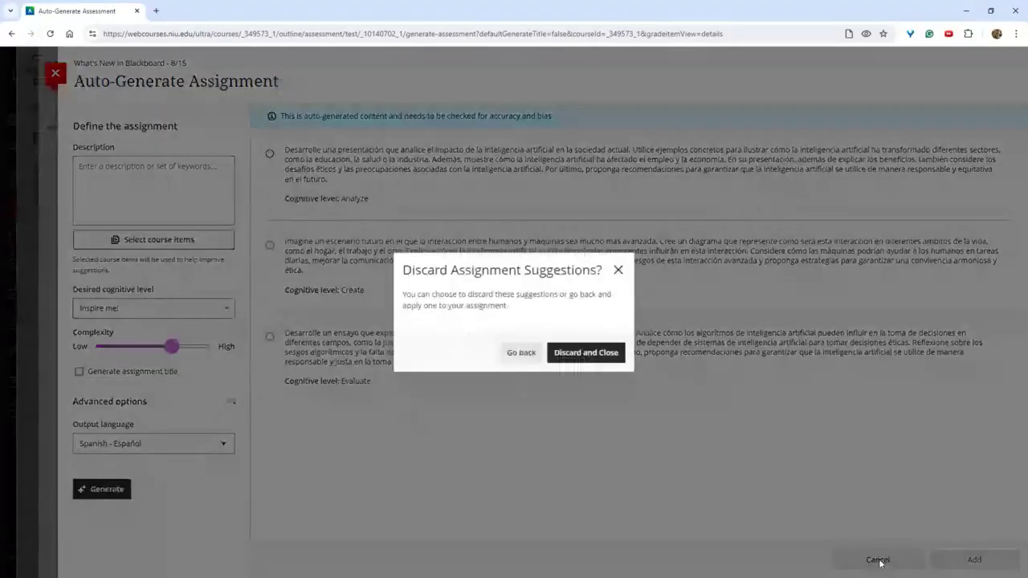
{"action": "left_click", "coordinate": [600, 361]}
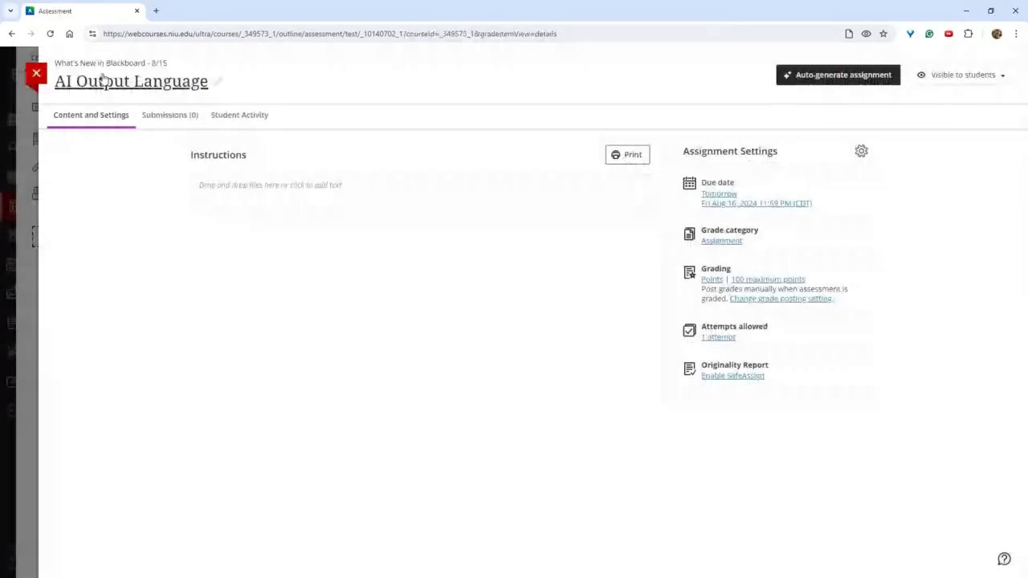
{"action": "left_click", "coordinate": [36, 73]}
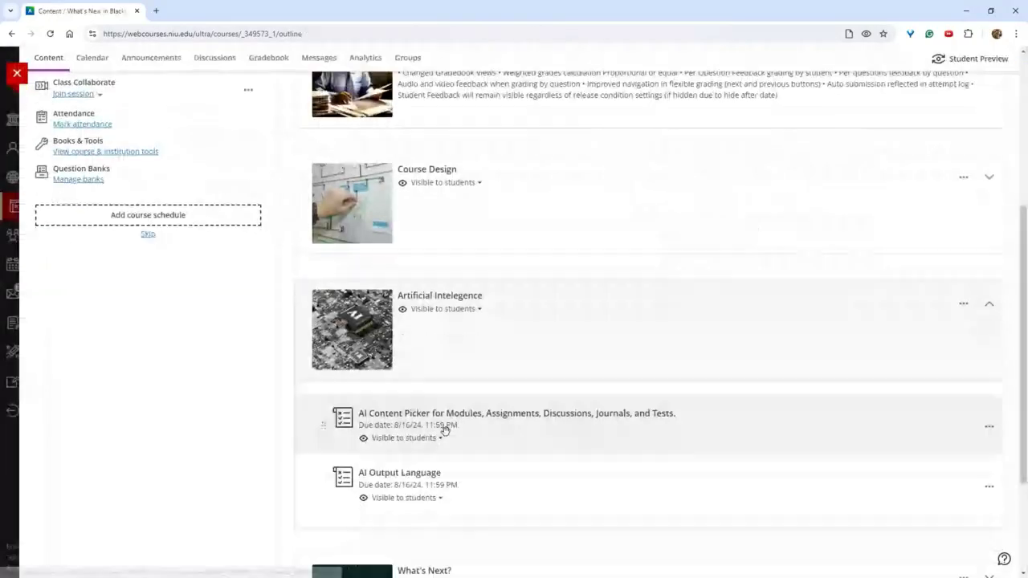
- Review the course content outline, from the Assessments module down to the Extra Assignments folder
{"action": "scroll", "coordinate": [445, 430], "scroll_direction": "down", "scroll_amount": 1}
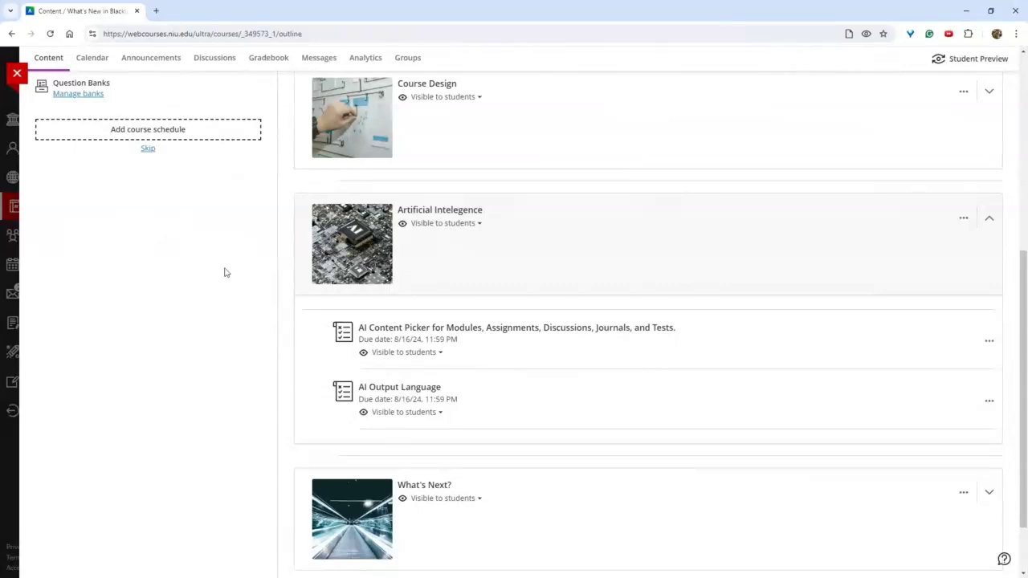
{"action": "mouse_move", "coordinate": [313, 261]}
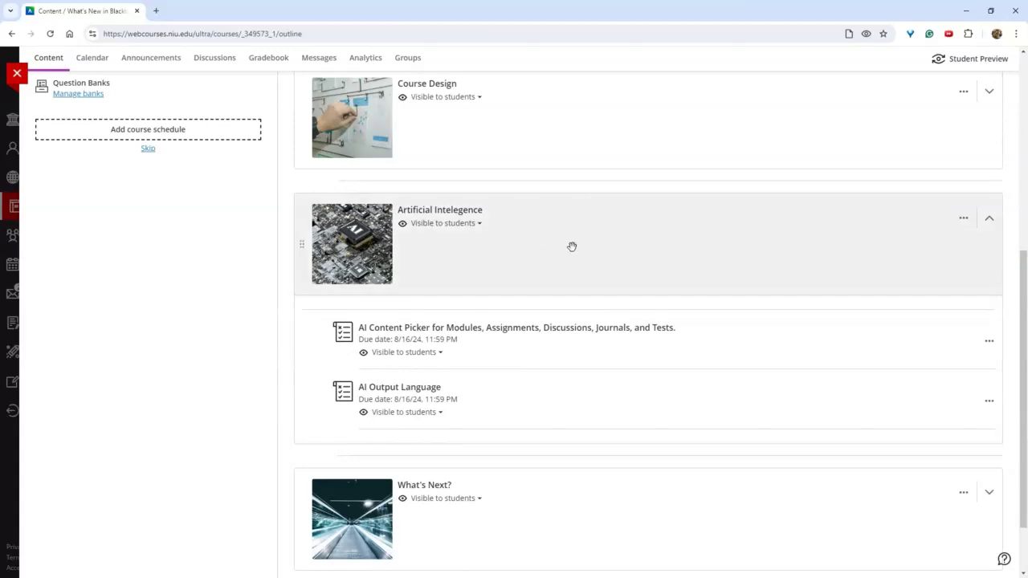
{"action": "scroll", "coordinate": [567, 255], "scroll_direction": "down", "scroll_amount": 1}
{"action": "scroll", "coordinate": [567, 253], "scroll_direction": "down", "scroll_amount": 2}
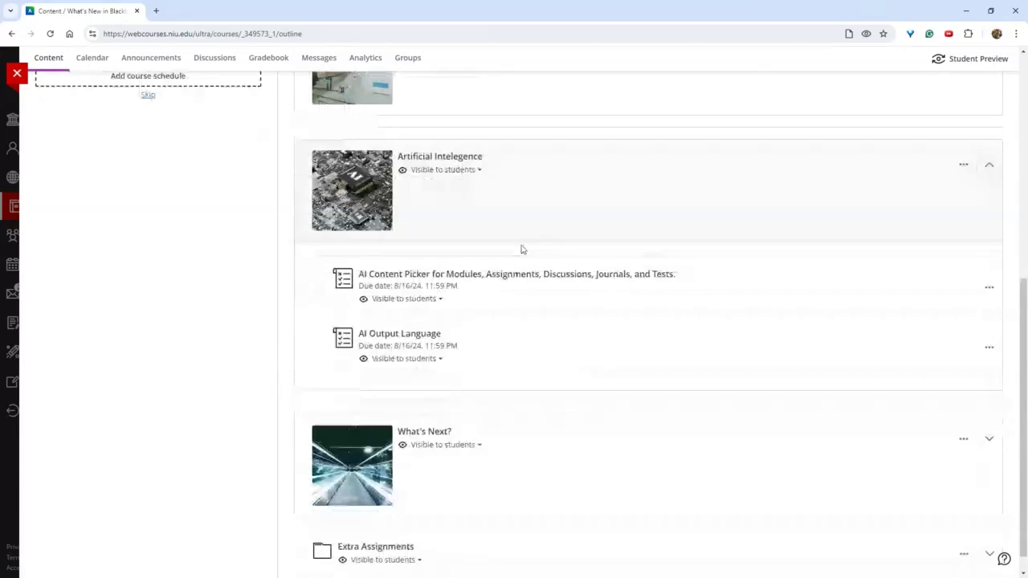
{"action": "scroll", "coordinate": [388, 233], "scroll_direction": "down", "scroll_amount": 1}
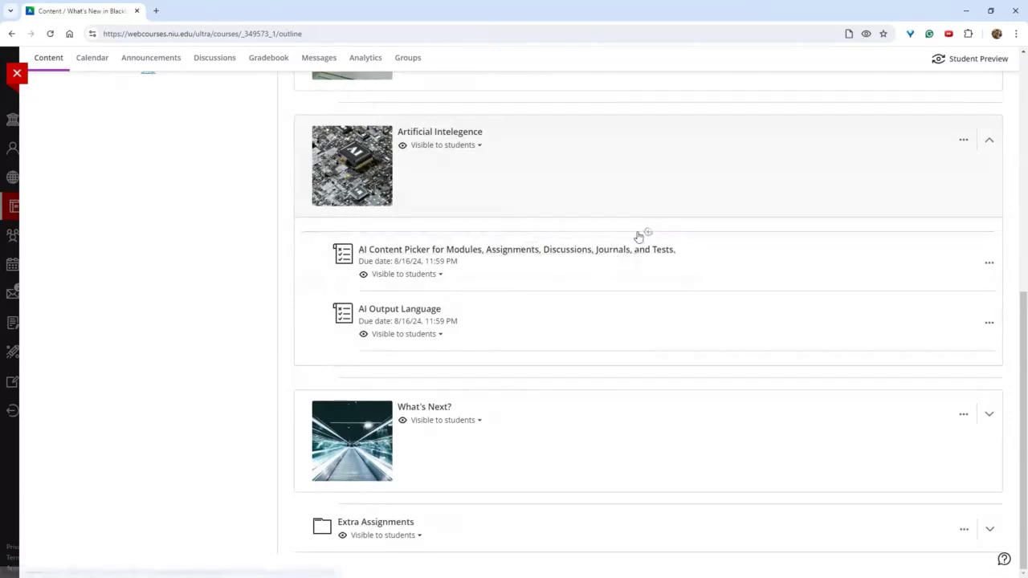
{"action": "scroll", "coordinate": [639, 237], "scroll_direction": "up", "scroll_amount": 3}
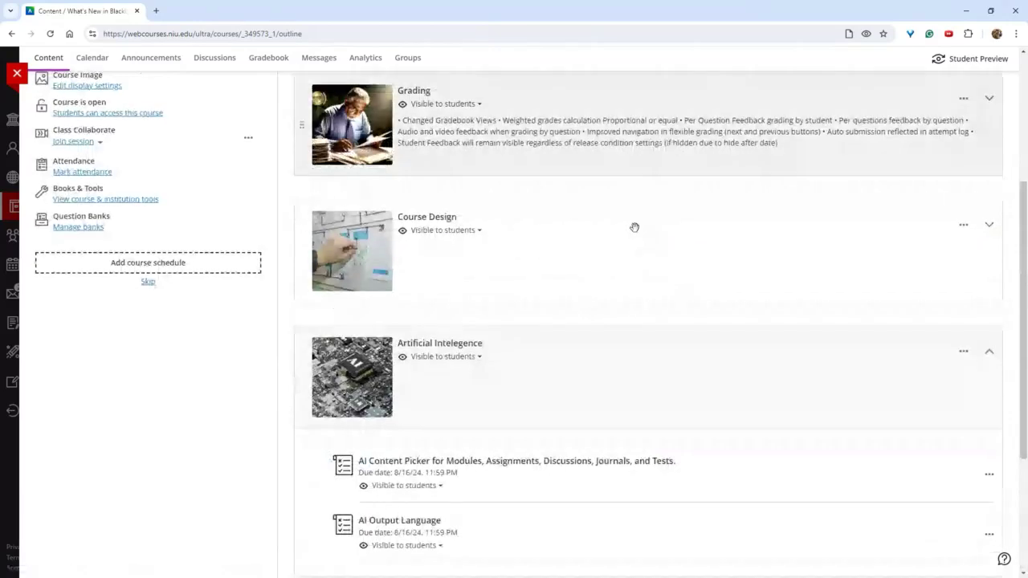
{"action": "scroll", "coordinate": [635, 227], "scroll_direction": "down", "scroll_amount": 3}
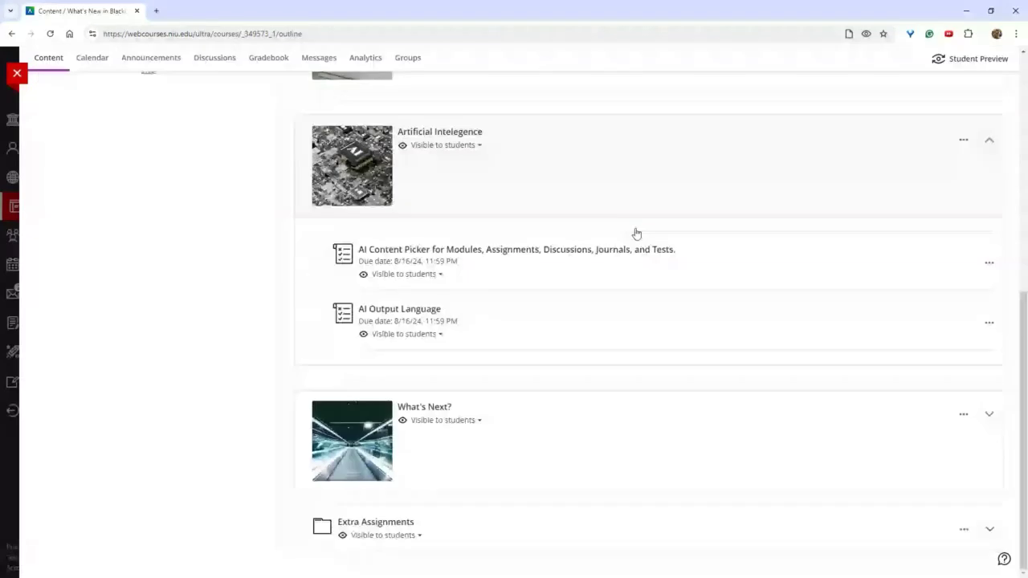
{"action": "scroll", "coordinate": [636, 233], "scroll_direction": "up", "scroll_amount": 4}
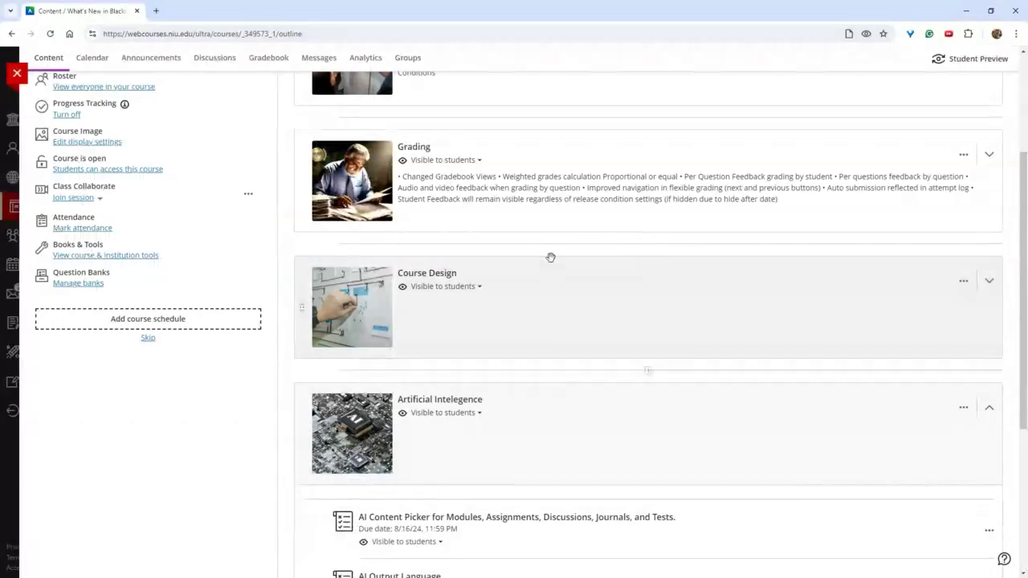
{"action": "scroll", "coordinate": [550, 257], "scroll_direction": "up", "scroll_amount": 1}
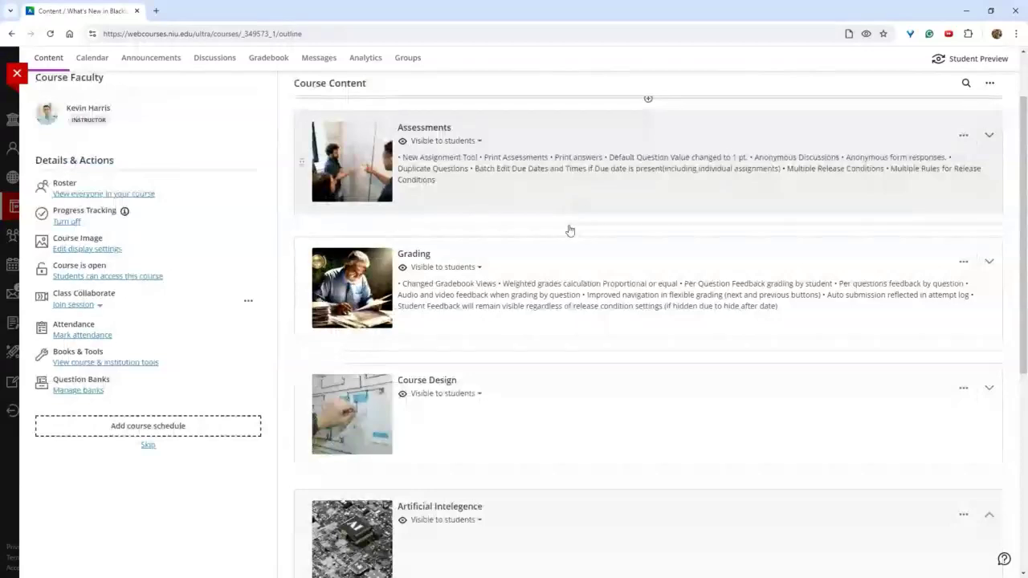
{"action": "scroll", "coordinate": [570, 230], "scroll_direction": "down", "scroll_amount": 1}
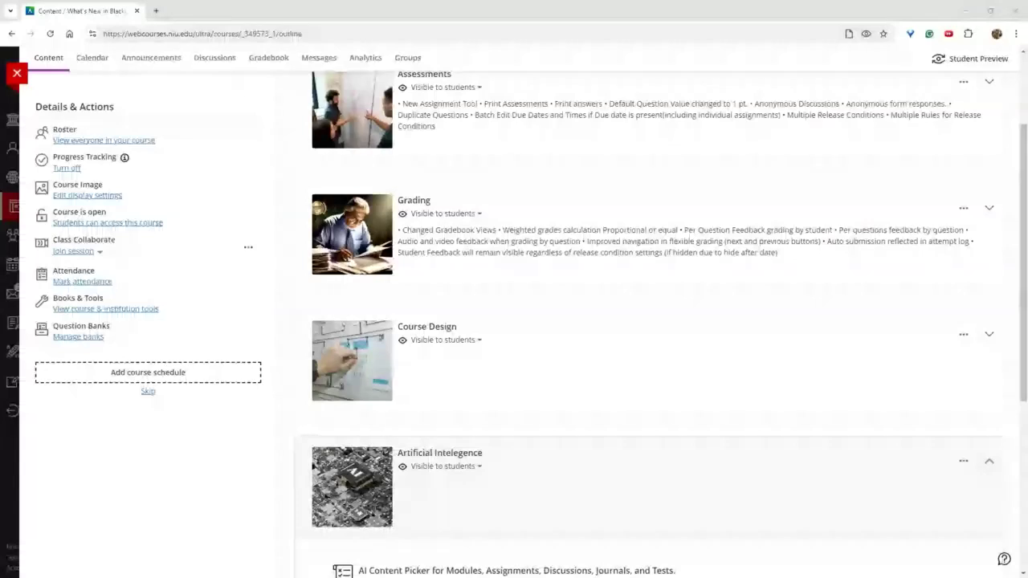
- Switch to the incognito browser window with the Test Stage Monthly Release course and maximize it
{"action": "key", "text": "alt+Tab"}
{"action": "left_click_drag", "start_coordinate": [293, 20], "coordinate": [322, 40]}
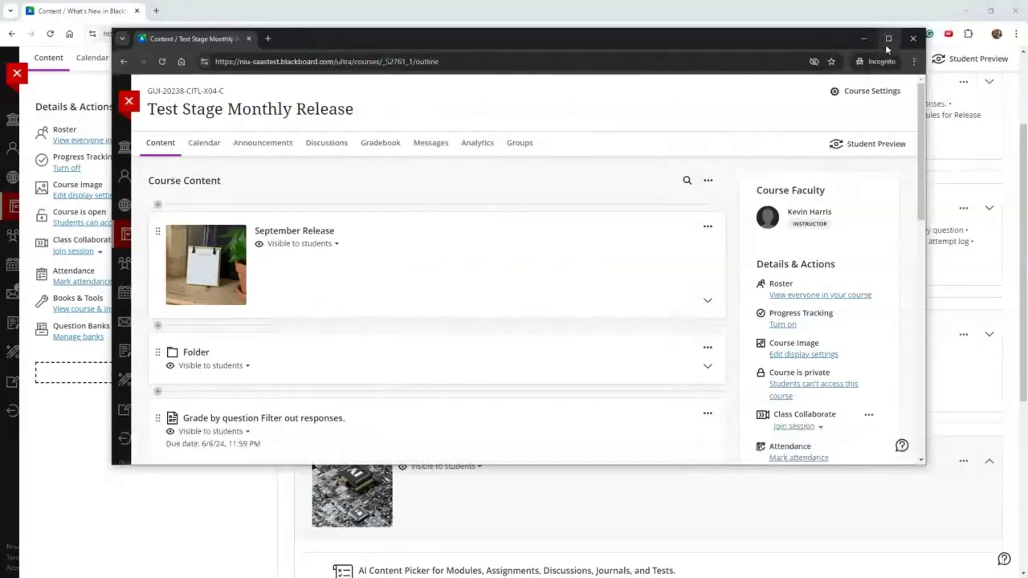
{"action": "left_click", "coordinate": [888, 38]}
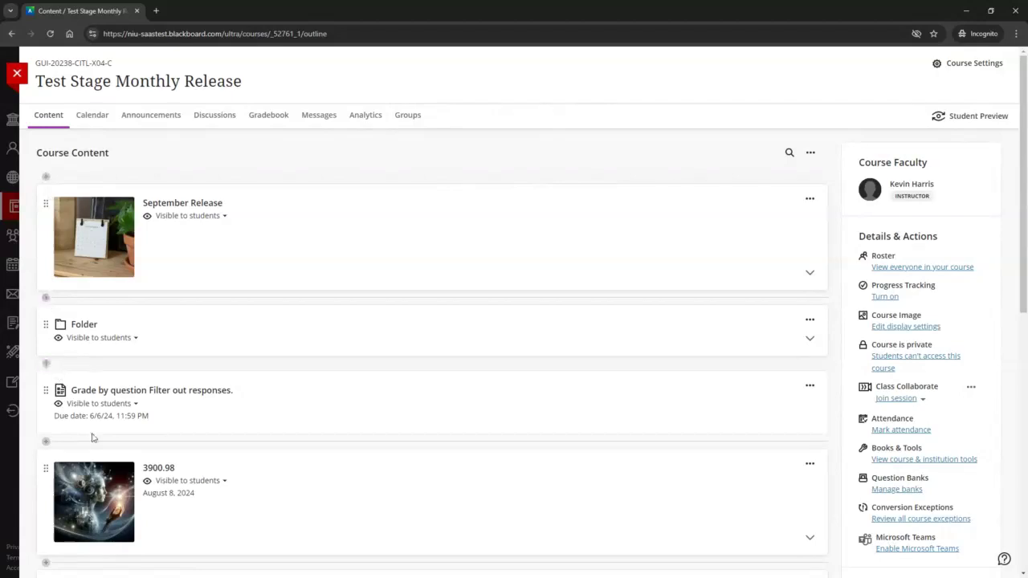
- Examine the contents of the September Release module, collapse it, and look over the remaining course content
{"action": "left_click", "coordinate": [168, 240]}
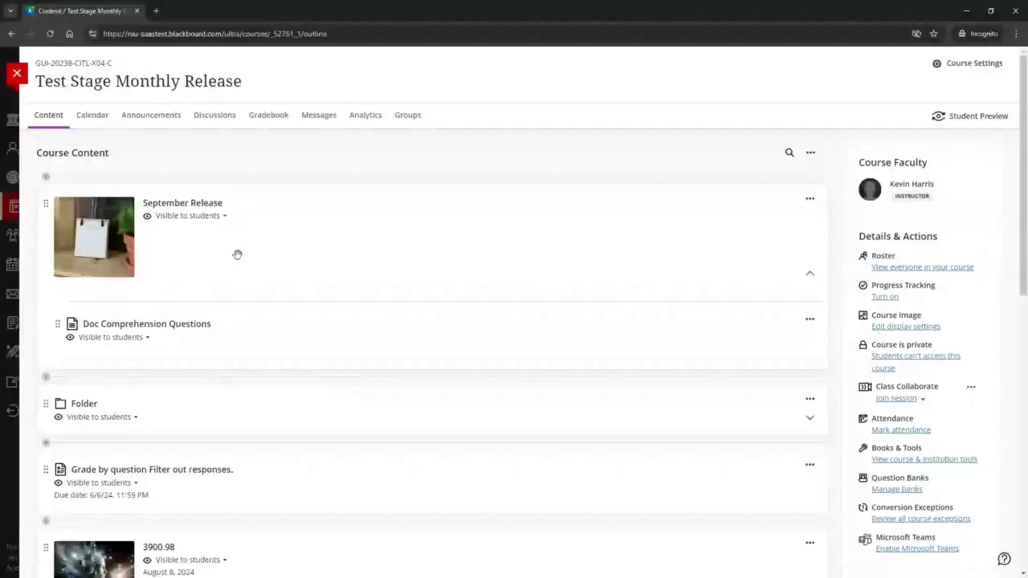
{"action": "left_click", "coordinate": [785, 265]}
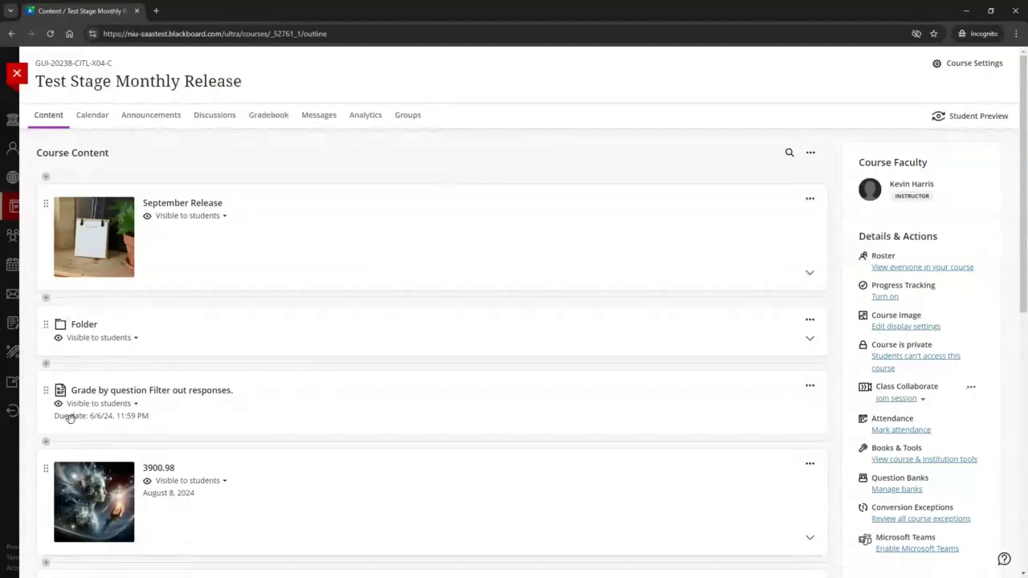
{"action": "scroll", "coordinate": [71, 417], "scroll_direction": "down", "scroll_amount": 1}
{"action": "scroll", "coordinate": [72, 416], "scroll_direction": "up", "scroll_amount": 1}
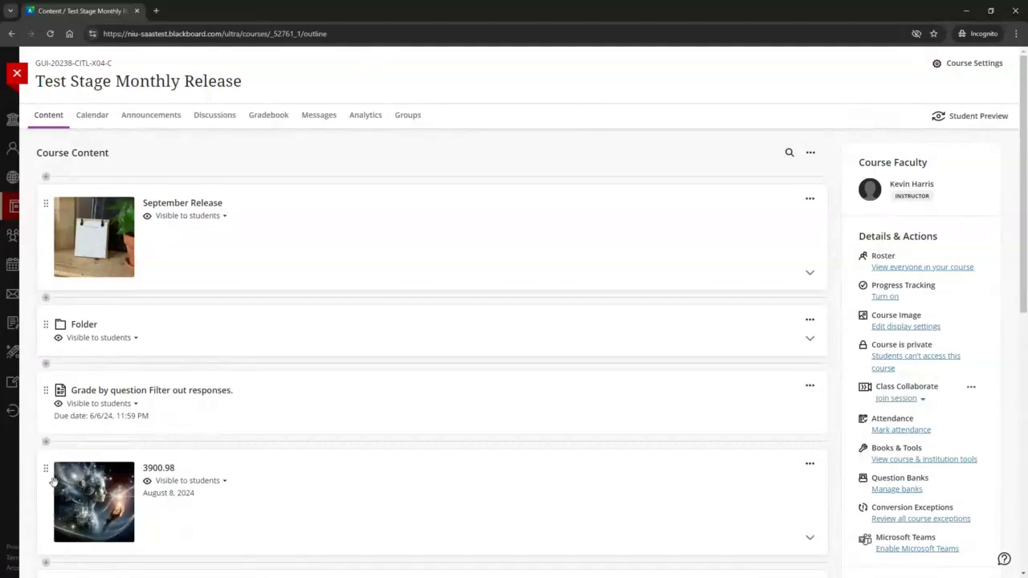
{"action": "scroll", "coordinate": [69, 471], "scroll_direction": "down", "scroll_amount": 1}
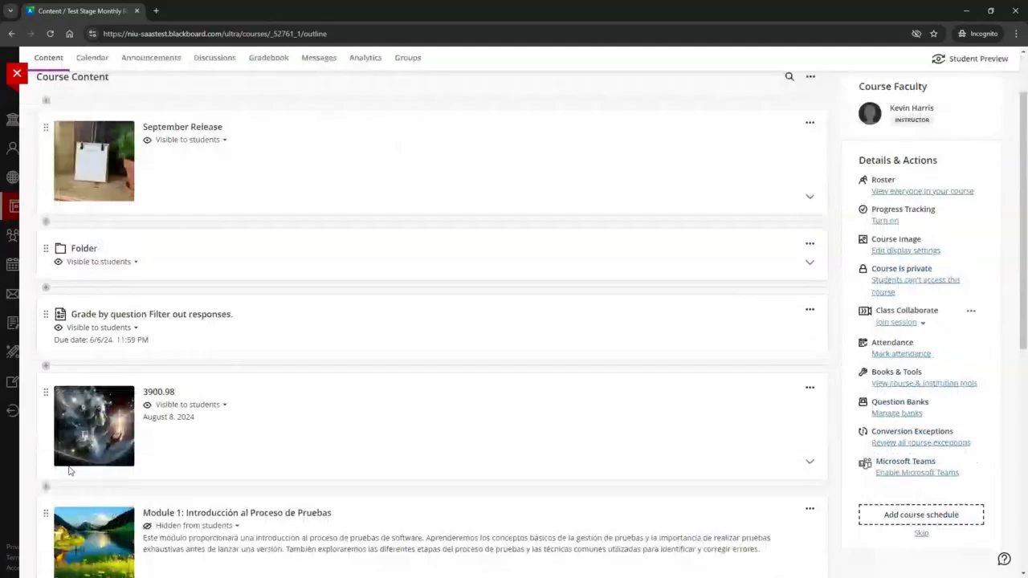
{"action": "scroll", "coordinate": [69, 471], "scroll_direction": "down", "scroll_amount": 2}
{"action": "scroll", "coordinate": [85, 438], "scroll_direction": "up", "scroll_amount": 3}
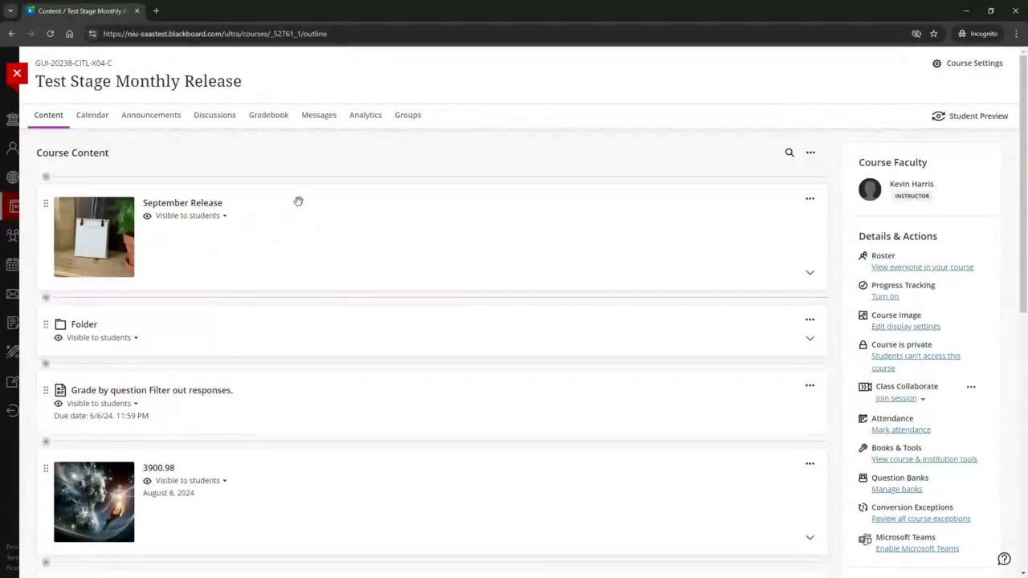
- Expand the September Release module and open its Doc Comprehension Questions document for editing
{"action": "left_click", "coordinate": [271, 218]}
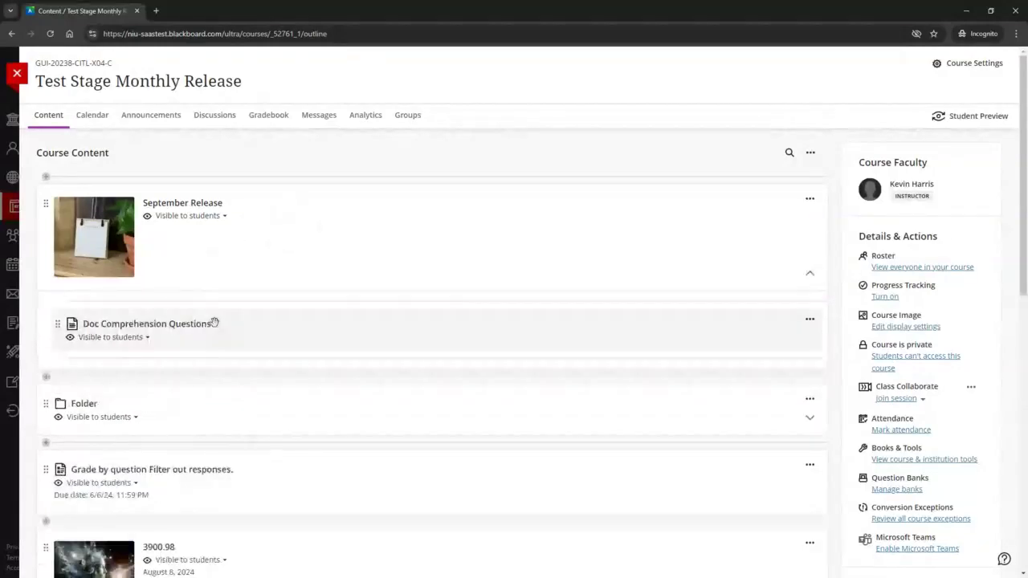
{"action": "left_click", "coordinate": [214, 323]}
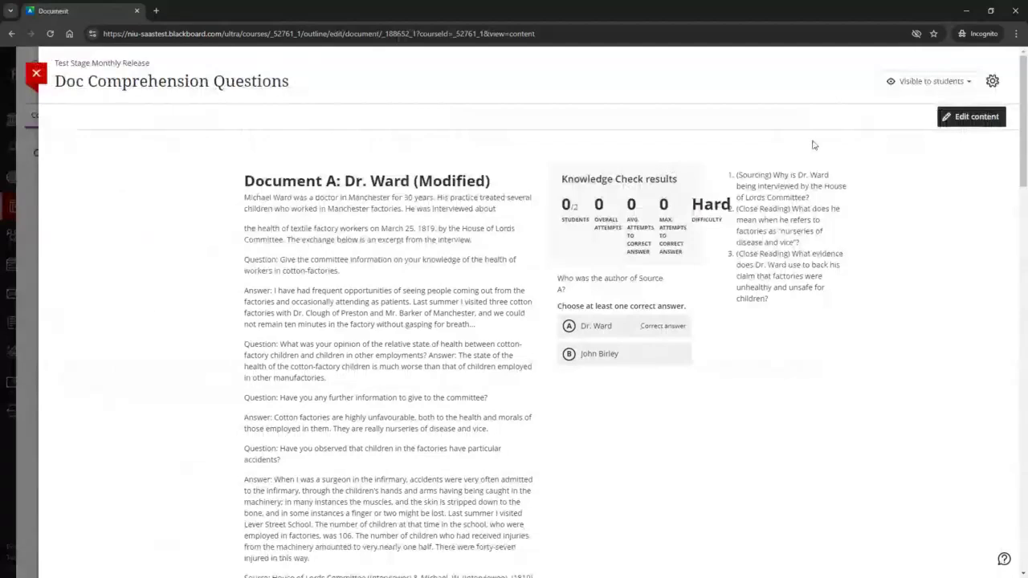
{"action": "left_click", "coordinate": [973, 118]}
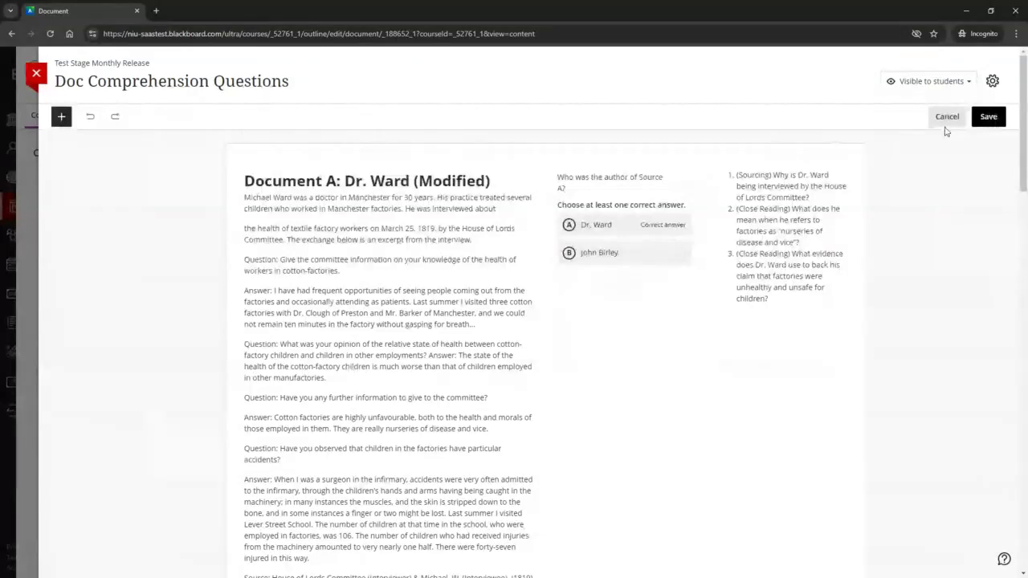
{"action": "mouse_move", "coordinate": [595, 219]}
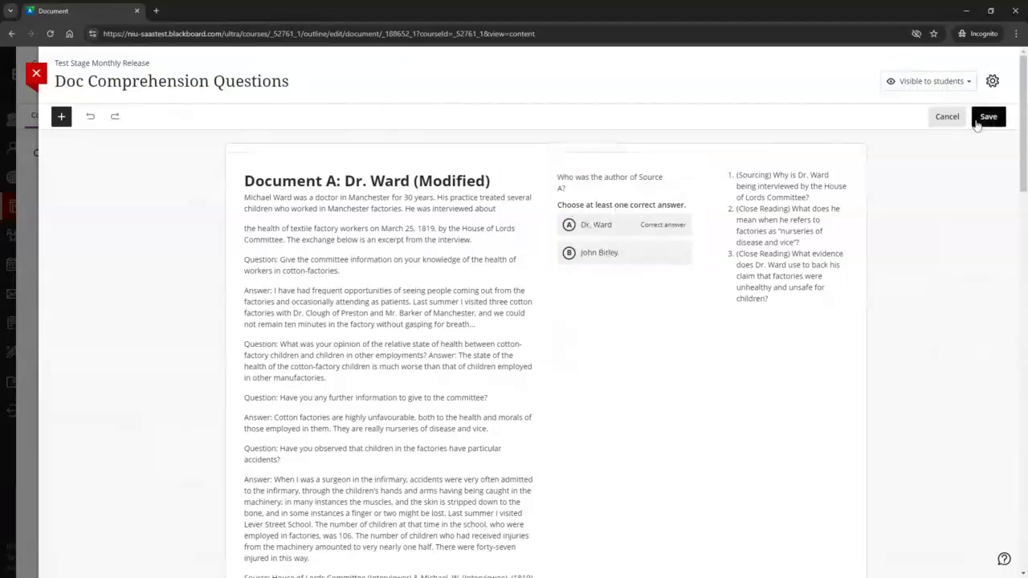
- Examine the question and statistics settings of a new knowledge check block, discard the block, and save the document
{"action": "left_click", "coordinate": [67, 124]}
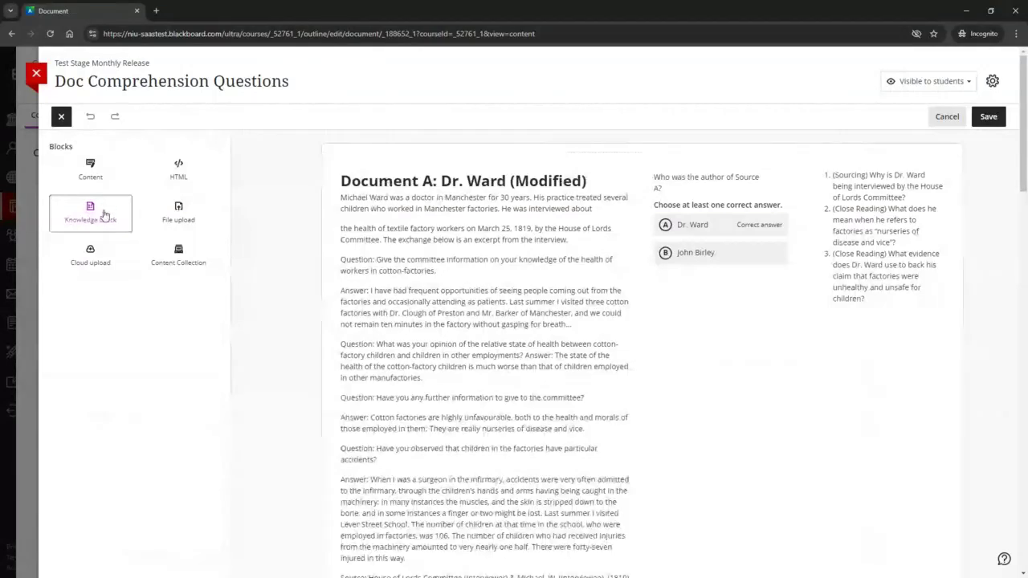
{"action": "left_click", "coordinate": [104, 214]}
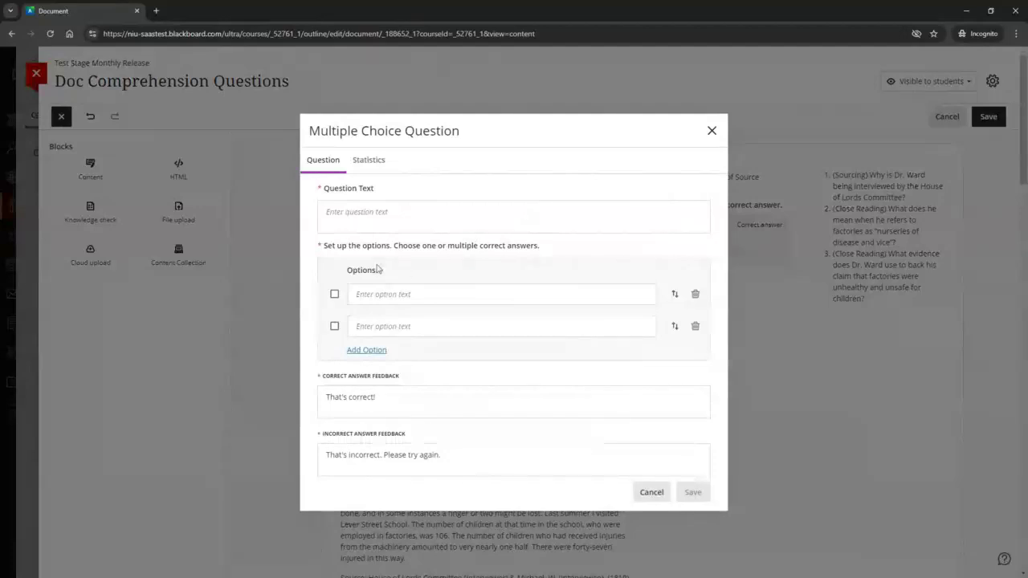
{"action": "left_click", "coordinate": [382, 279]}
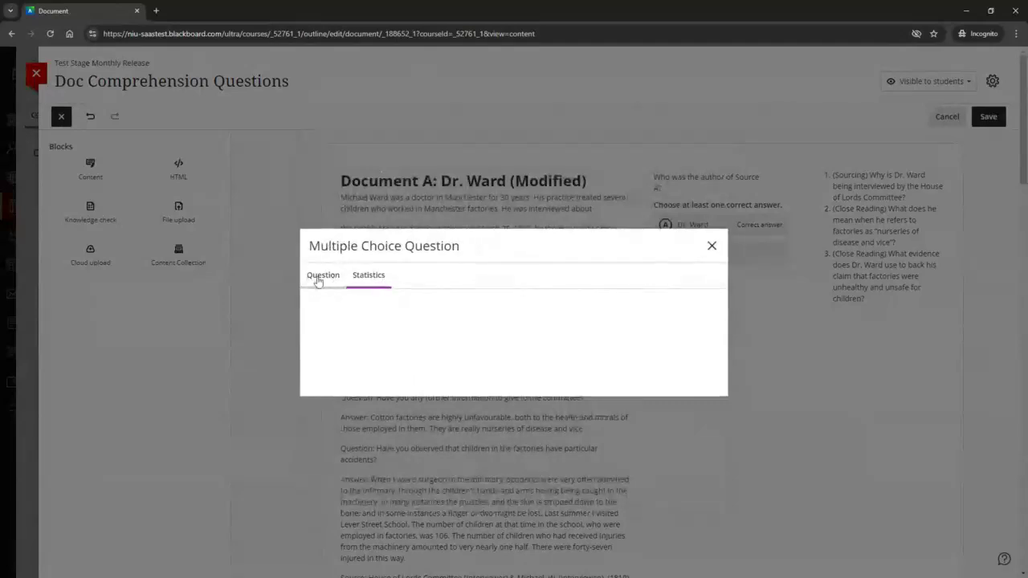
{"action": "left_click", "coordinate": [319, 277]}
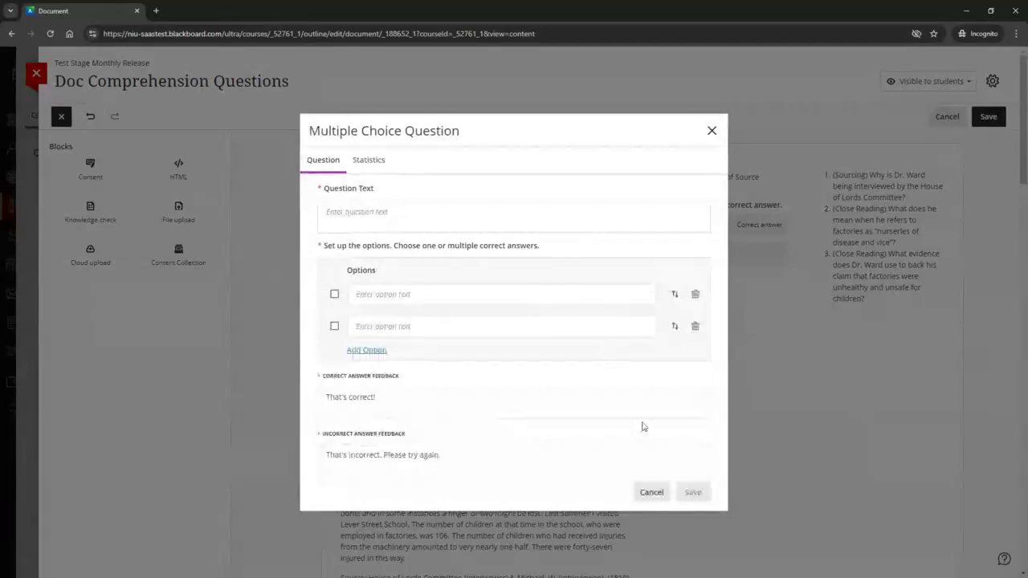
{"action": "left_click", "coordinate": [651, 492]}
{"action": "left_click", "coordinate": [989, 117]}
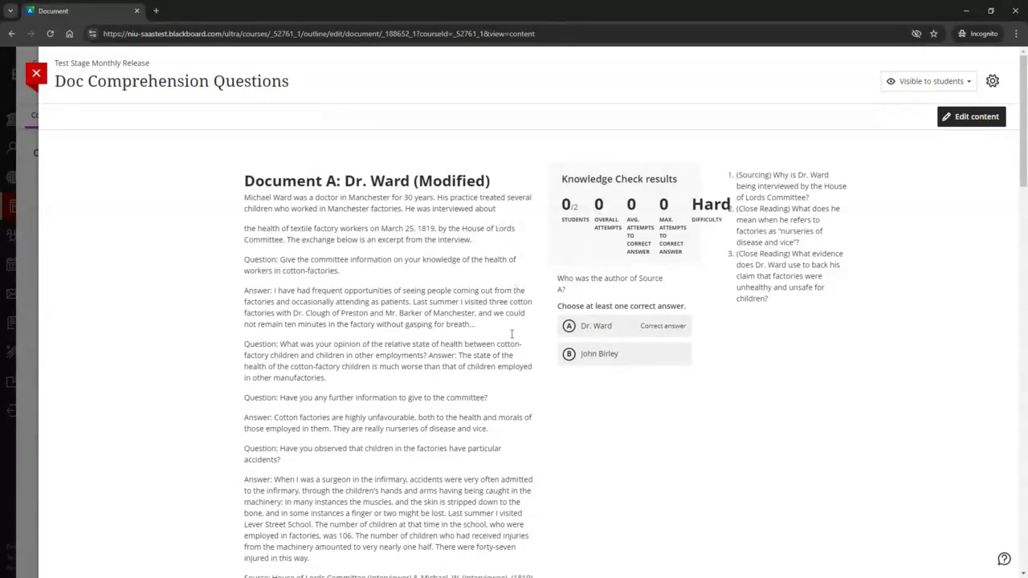
- Move the knowledge check about Source A's author beside the Document C: John Birley text, then save and close the document
{"action": "left_click", "coordinate": [970, 116]}
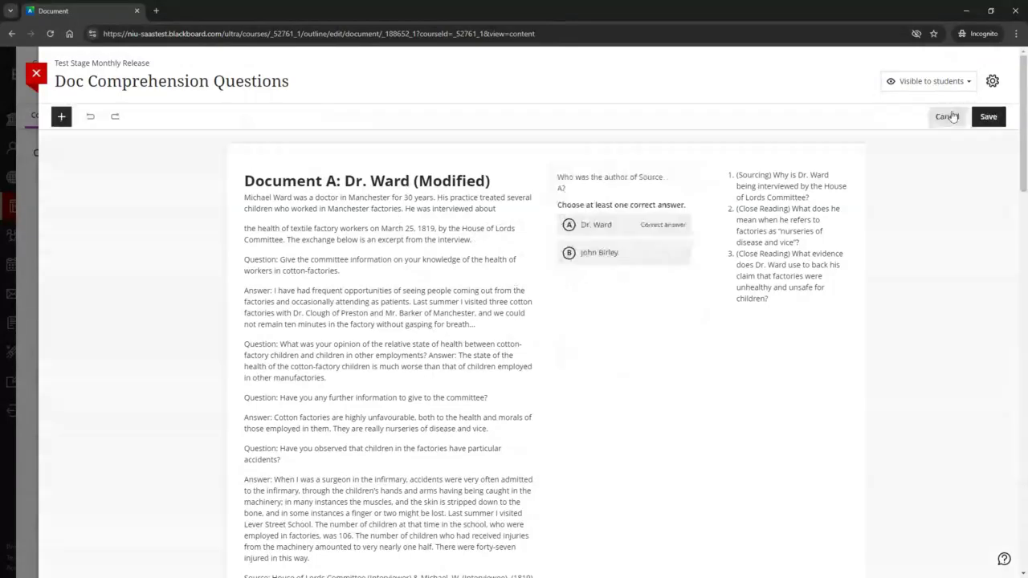
{"action": "left_click_drag", "start_coordinate": [585, 152], "coordinate": [581, 392]}
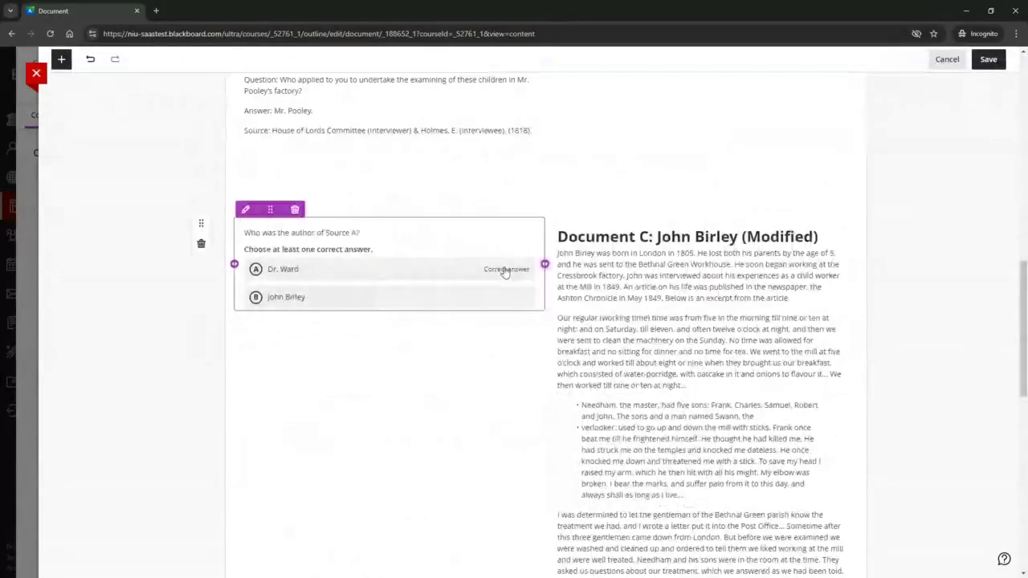
{"action": "scroll", "coordinate": [618, 302], "scroll_direction": "up", "scroll_amount": 4}
{"action": "scroll", "coordinate": [618, 302], "scroll_direction": "up", "scroll_amount": 6}
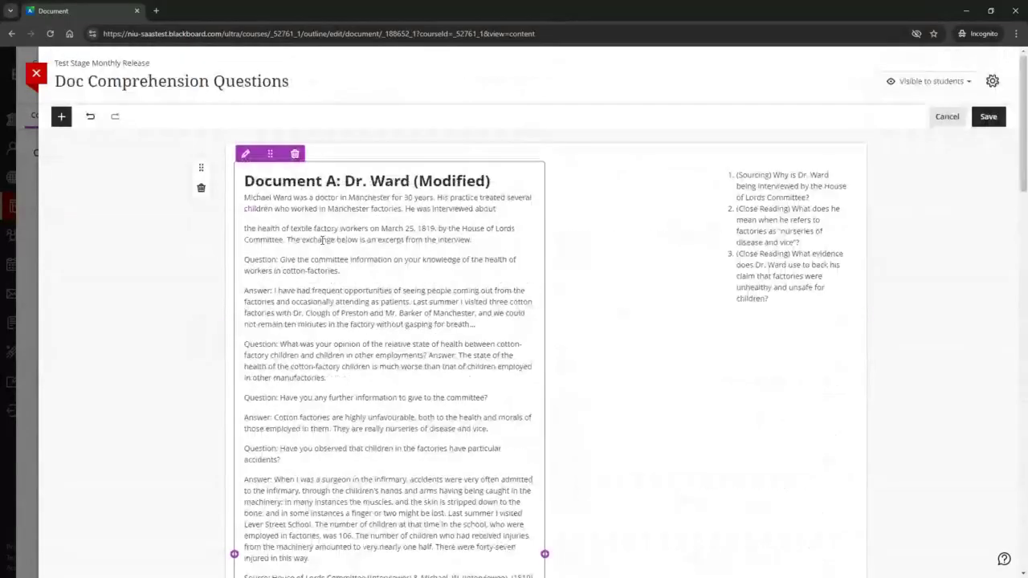
{"action": "scroll", "coordinate": [323, 240], "scroll_direction": "down", "scroll_amount": 3}
{"action": "scroll", "coordinate": [688, 284], "scroll_direction": "down", "scroll_amount": 6}
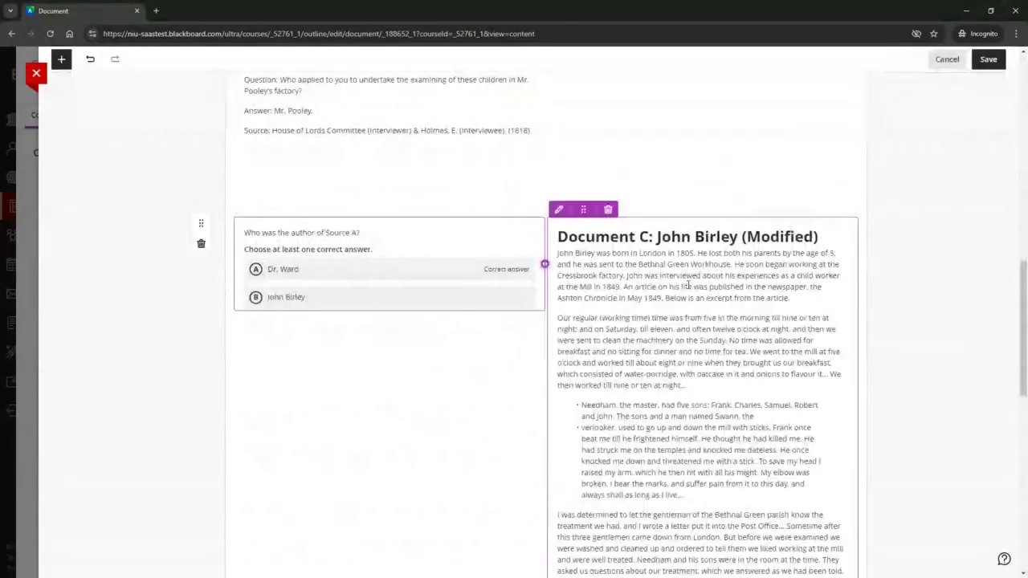
{"action": "scroll", "coordinate": [687, 284], "scroll_direction": "down", "scroll_amount": 10}
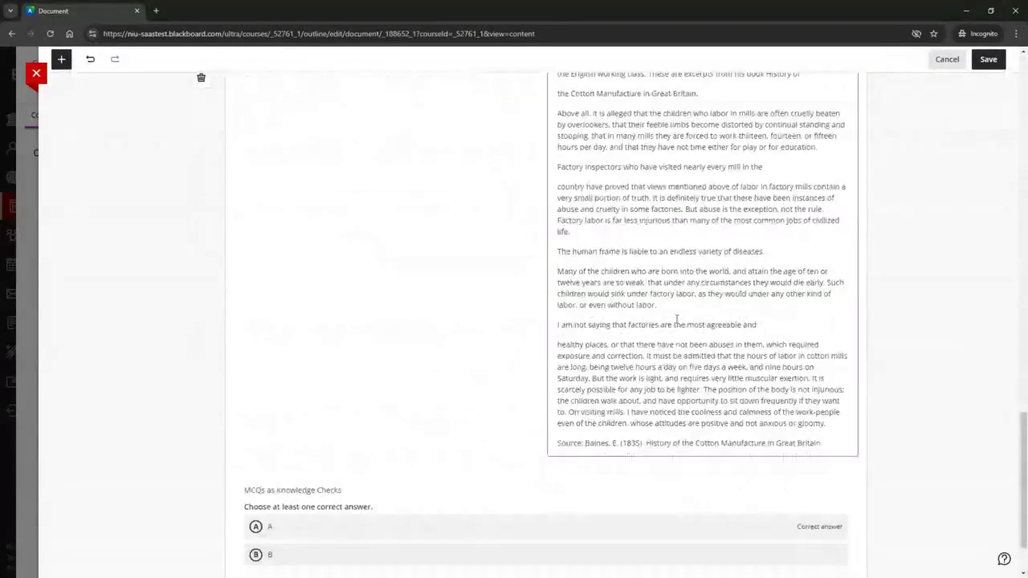
{"action": "scroll", "coordinate": [676, 320], "scroll_direction": "up", "scroll_amount": 8}
{"action": "scroll", "coordinate": [681, 309], "scroll_direction": "down", "scroll_amount": 8}
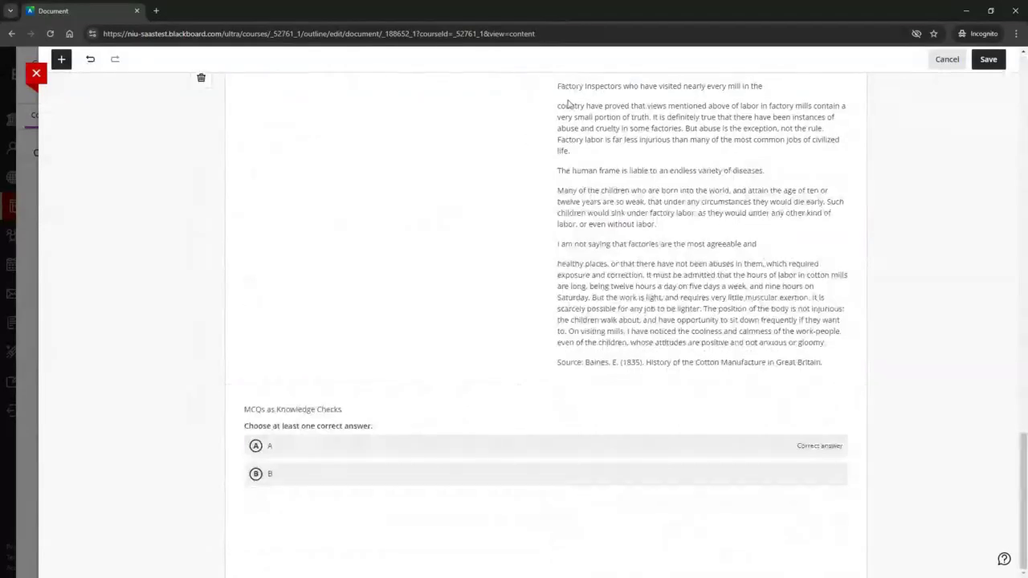
{"action": "left_click", "coordinate": [976, 61]}
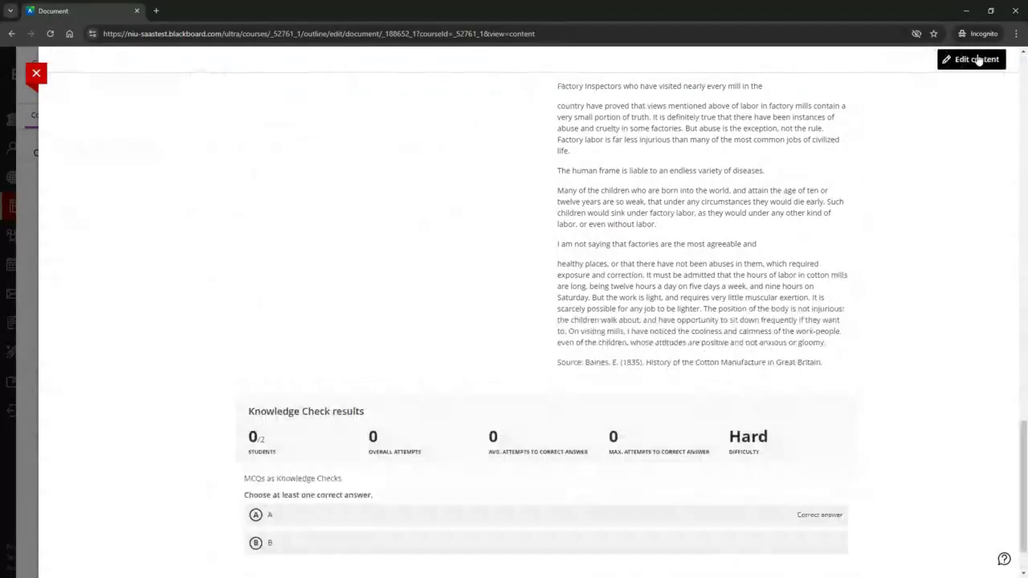
{"action": "left_click", "coordinate": [36, 74]}
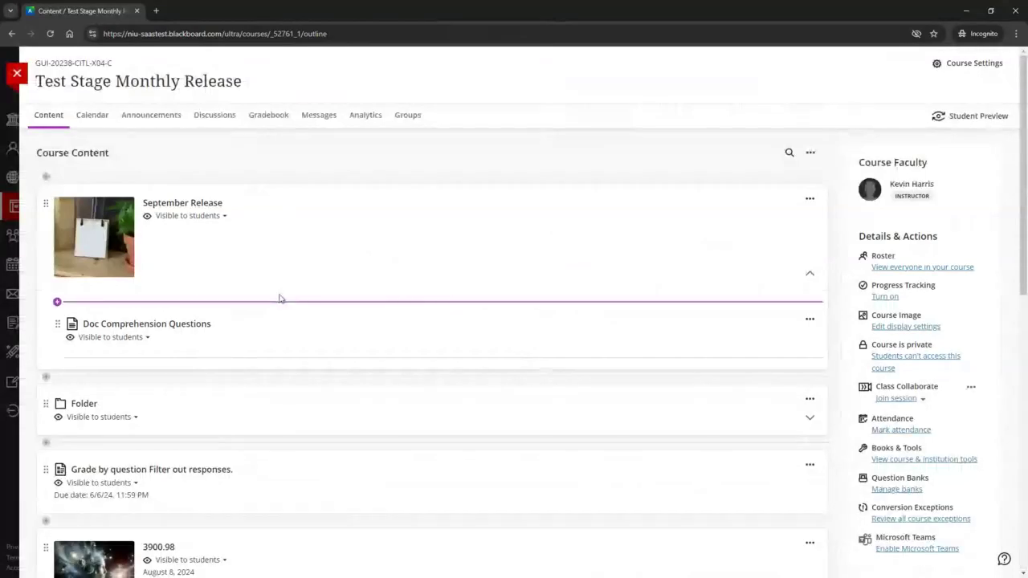
- Create an AI Conversation item in the September Release module, above Doc Comprehension Questions
{"action": "left_click", "coordinate": [76, 303]}
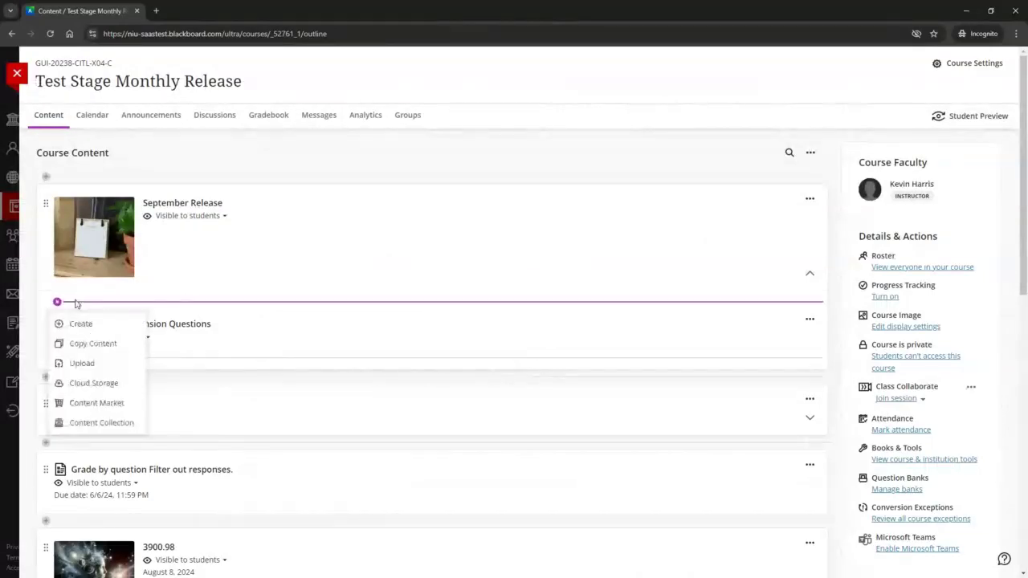
{"action": "left_click", "coordinate": [108, 324]}
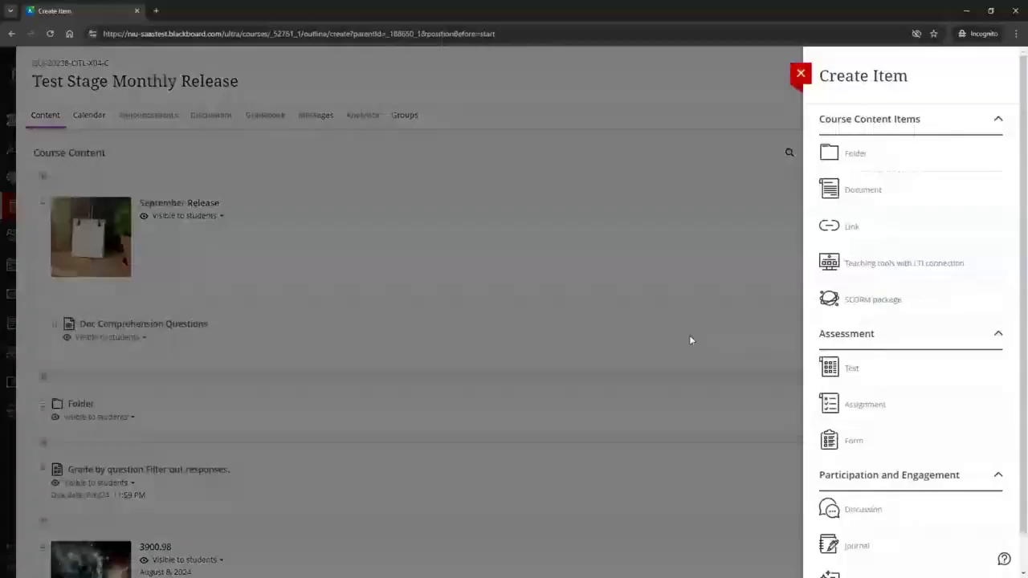
{"action": "scroll", "coordinate": [924, 503], "scroll_direction": "down", "scroll_amount": 1}
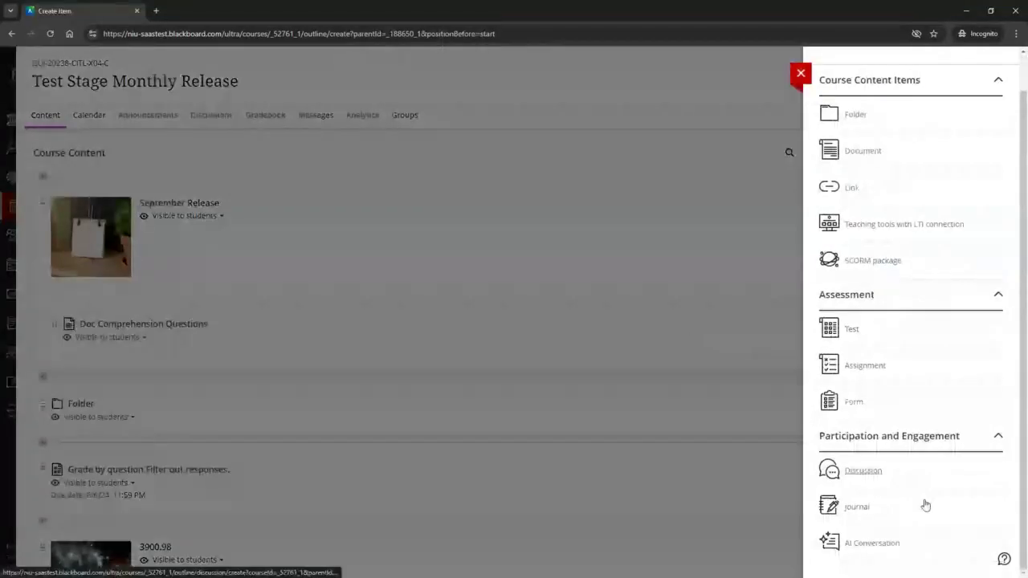
{"action": "left_click", "coordinate": [875, 544]}
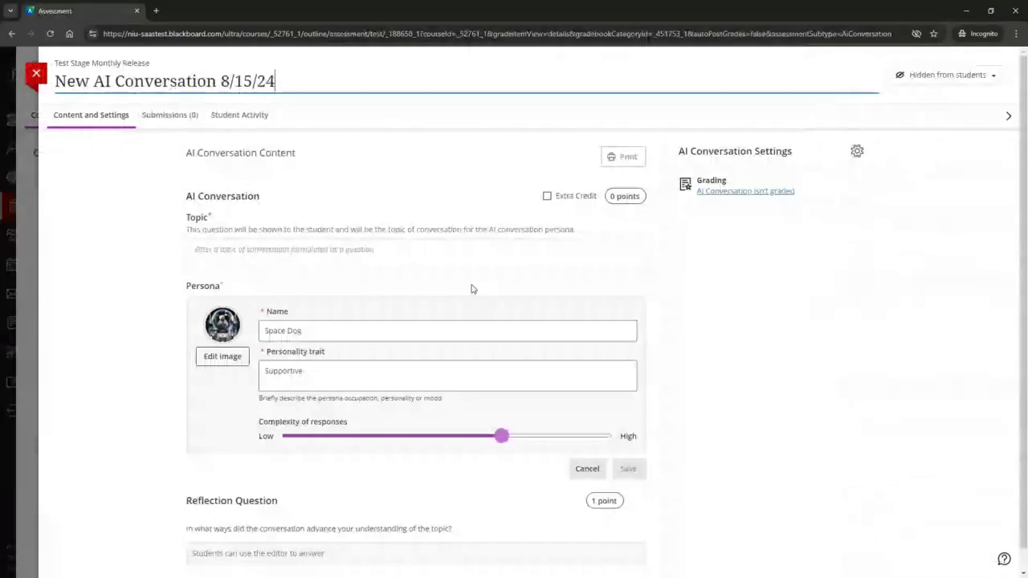
- Look over the AI conversation's topic and personality trait fields, and try a lower response complexity before restoring it
{"action": "left_click", "coordinate": [363, 250]}
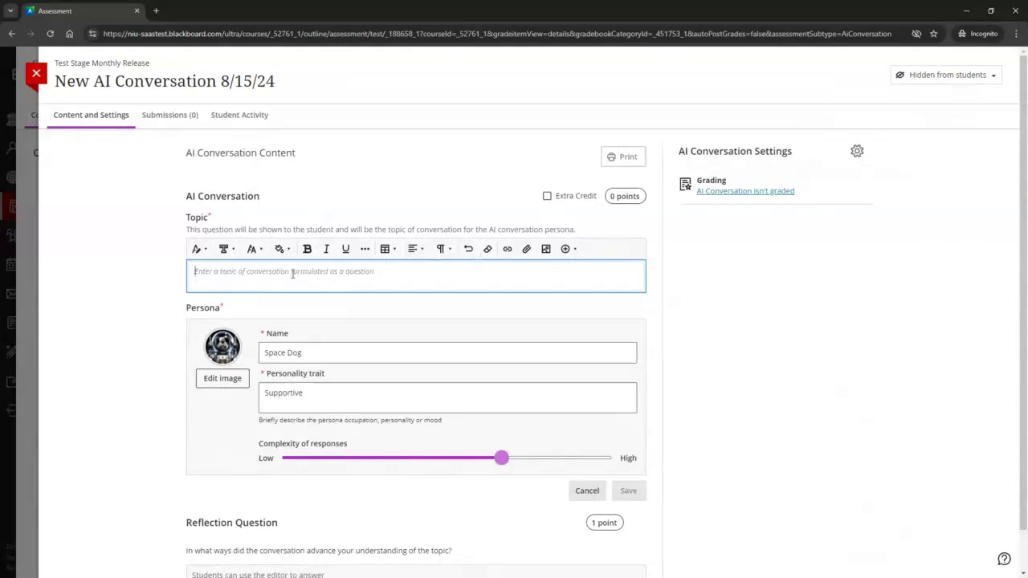
{"action": "left_click", "coordinate": [313, 395]}
{"action": "left_click_drag", "start_coordinate": [284, 384], "coordinate": [312, 385]}
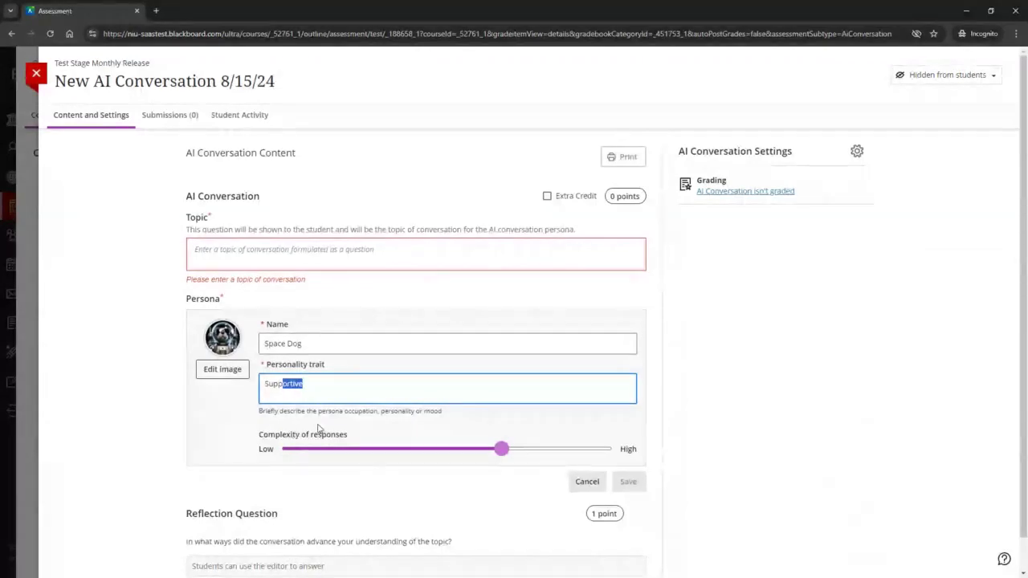
{"action": "left_click", "coordinate": [501, 451]}
{"action": "left_click_drag", "start_coordinate": [502, 455], "coordinate": [475, 455]}
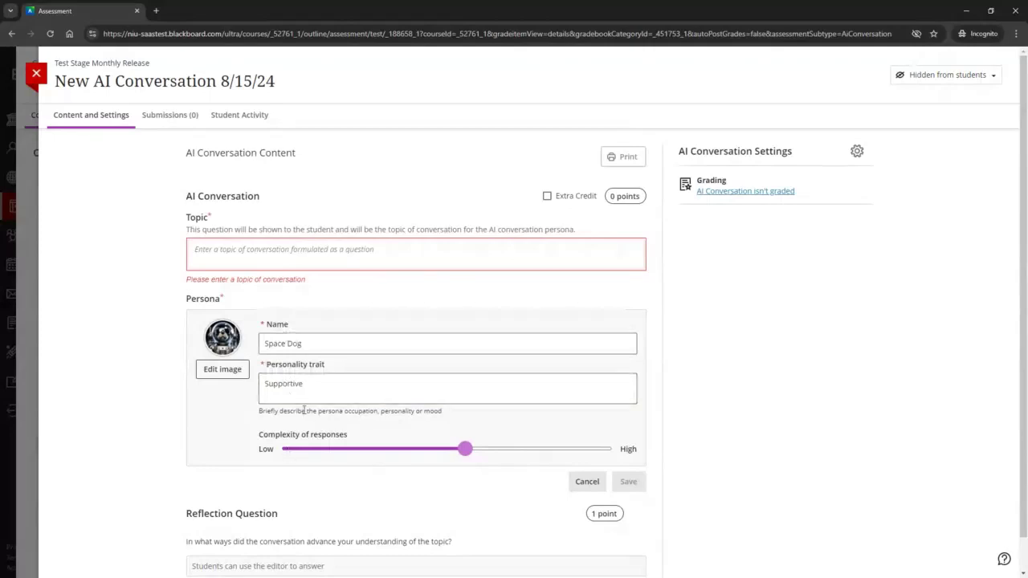
{"action": "scroll", "coordinate": [304, 410], "scroll_direction": "down", "scroll_amount": 1}
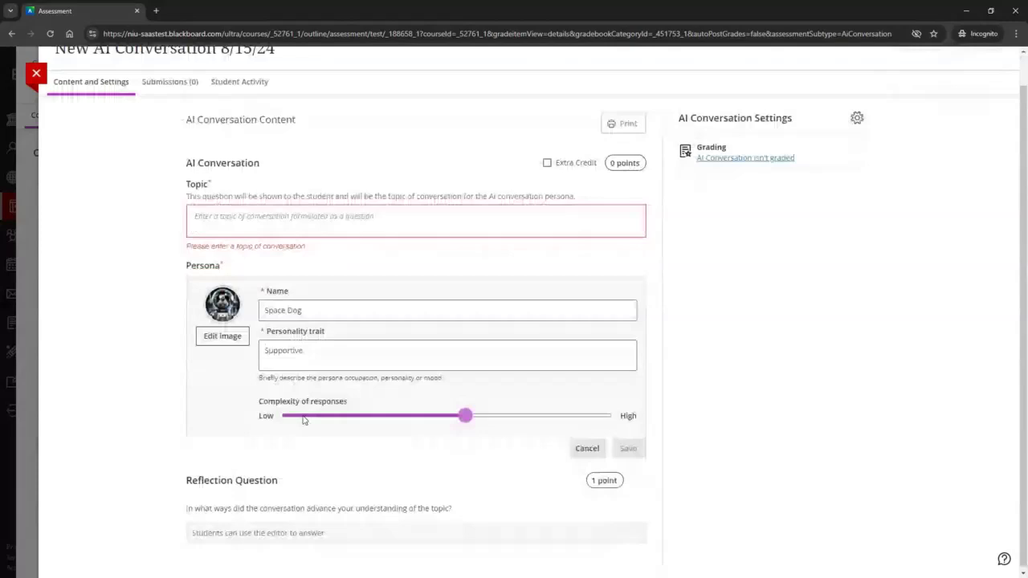
{"action": "left_click_drag", "start_coordinate": [466, 415], "coordinate": [501, 415]}
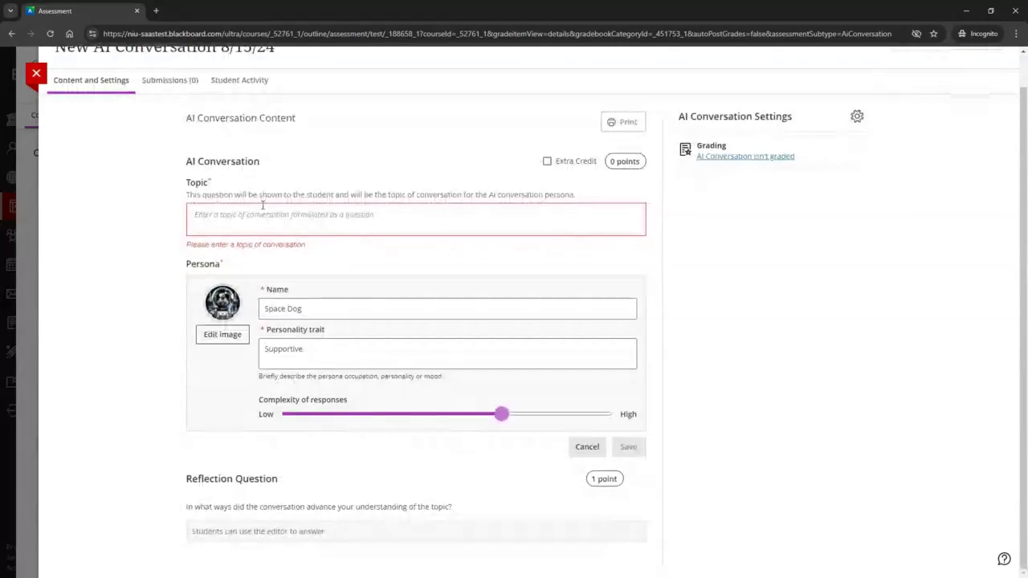
- Enter the topic "What association do you have with medieval art?" with corrected spelling, and save the AI conversation question
{"action": "left_click", "coordinate": [262, 206]}
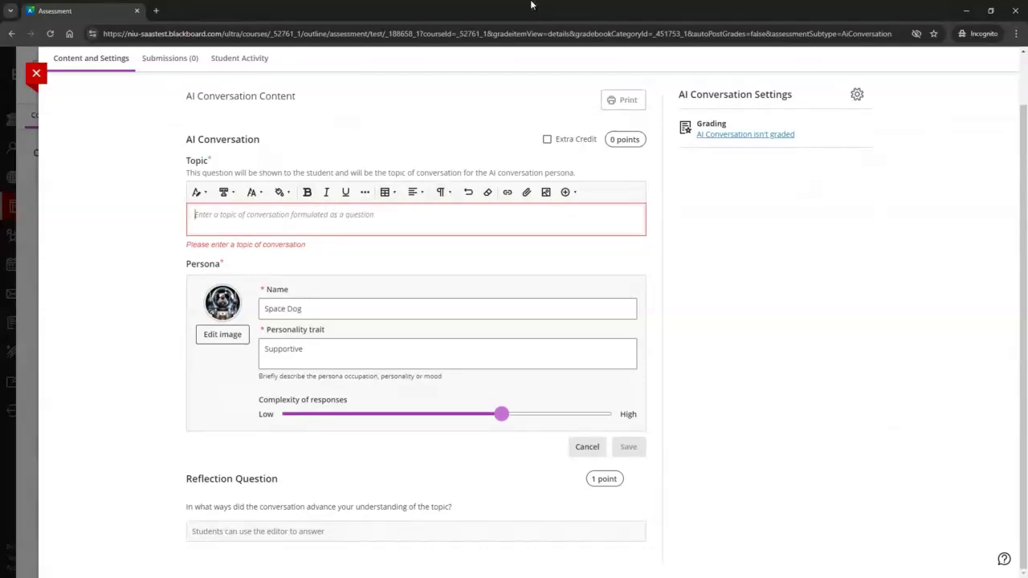
{"action": "type", "text": "W"}
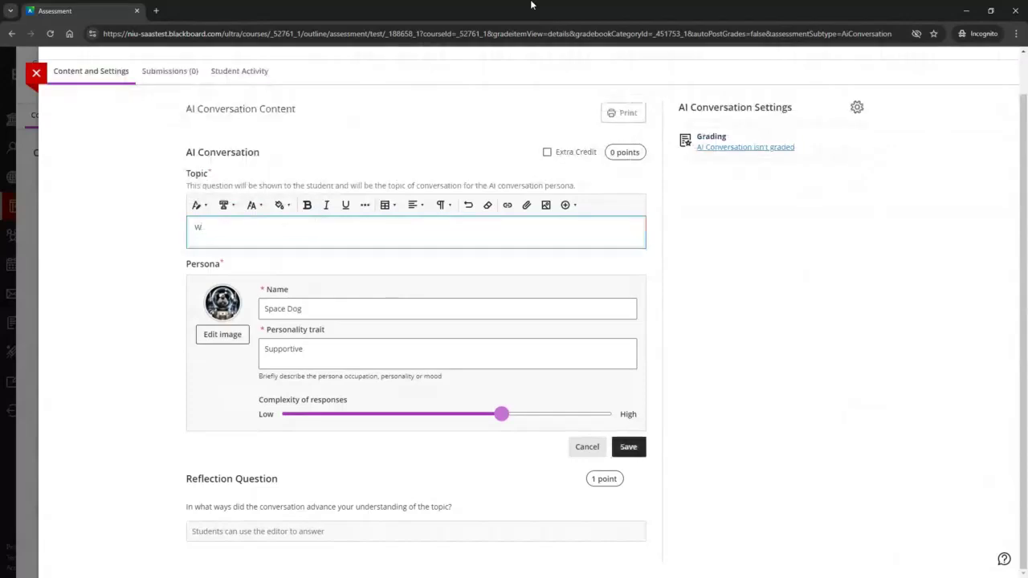
{"action": "type", "text": "hat associati"}
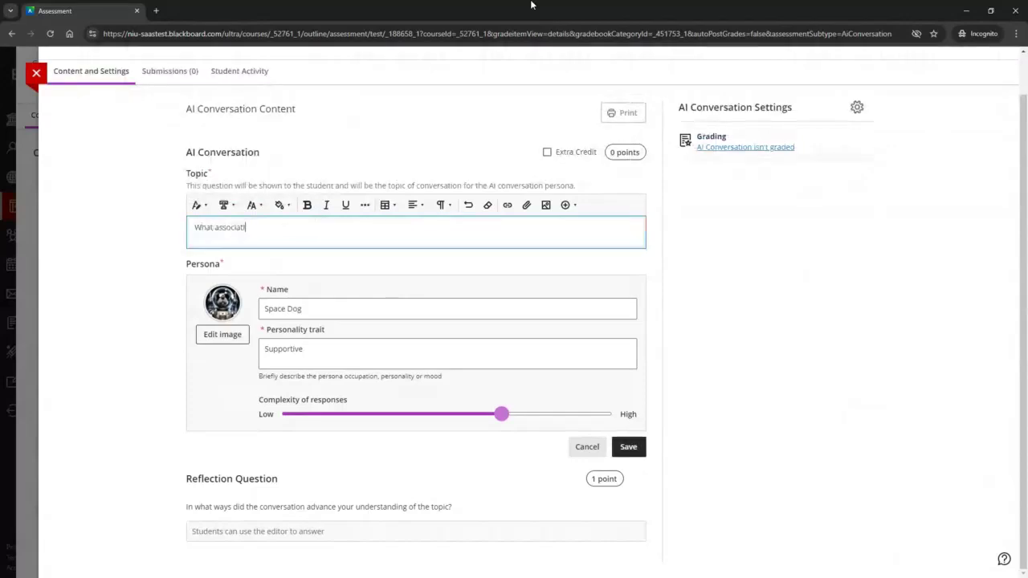
{"action": "type", "text": "on do you have with mid"}
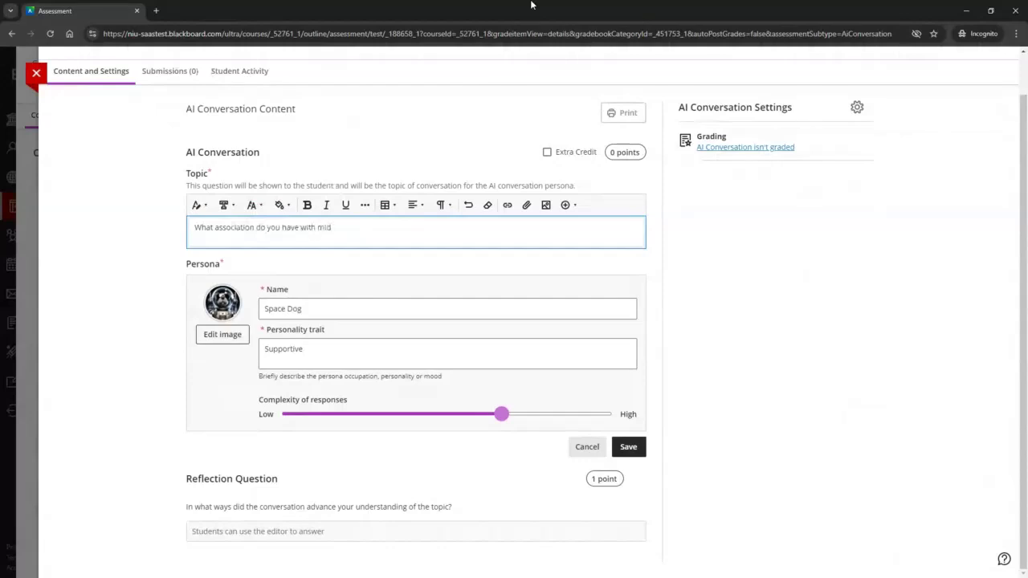
{"action": "type", "text": "ieval art?"}
{"action": "right_click", "coordinate": [325, 231]}
{"action": "left_click", "coordinate": [342, 241]}
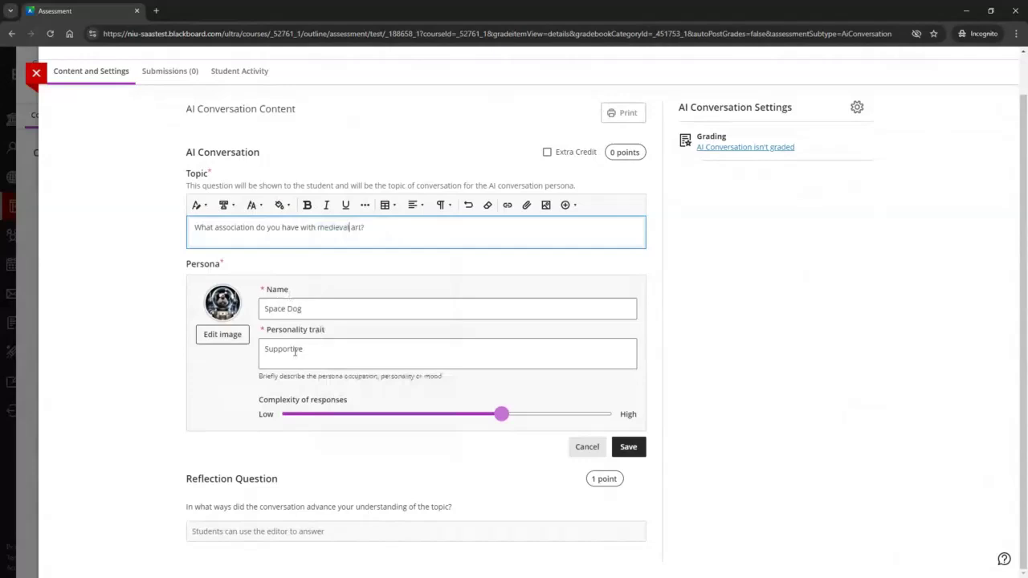
{"action": "left_click", "coordinate": [627, 448]}
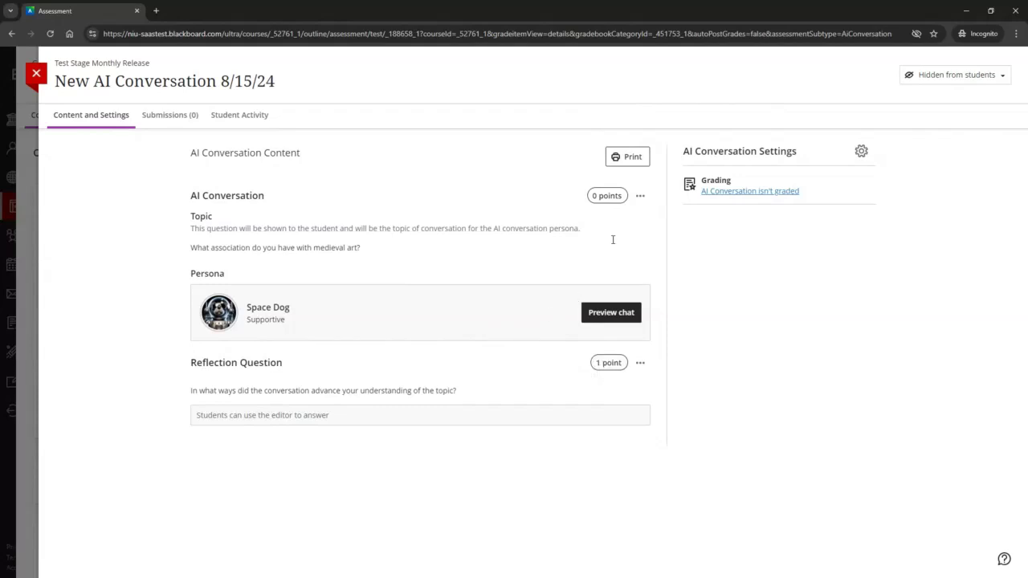
- Make the AI conversation visible to students, close it, and reopen it from the September Release module
{"action": "left_click", "coordinate": [935, 80]}
{"action": "left_click", "coordinate": [948, 98]}
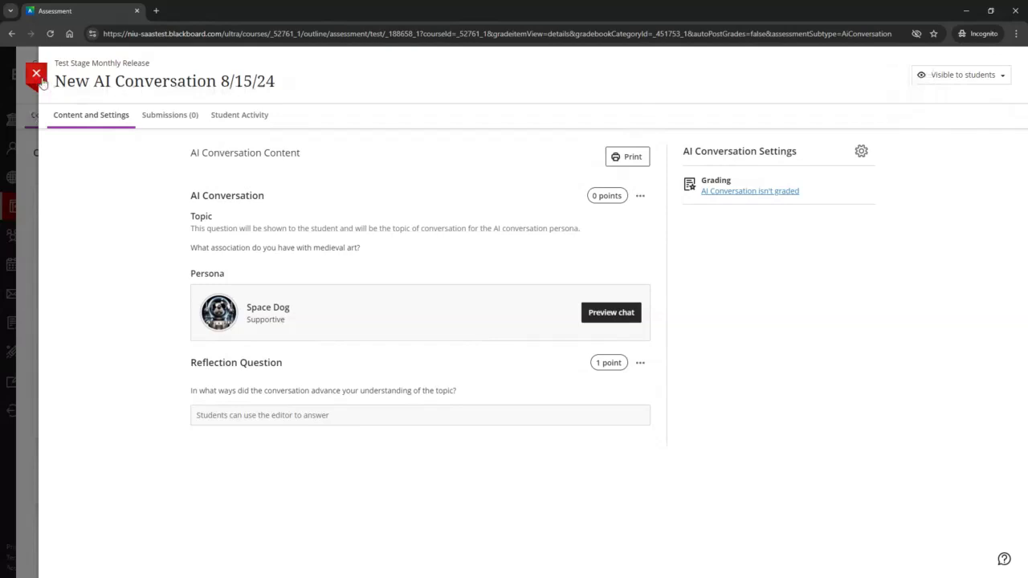
{"action": "left_click", "coordinate": [40, 81]}
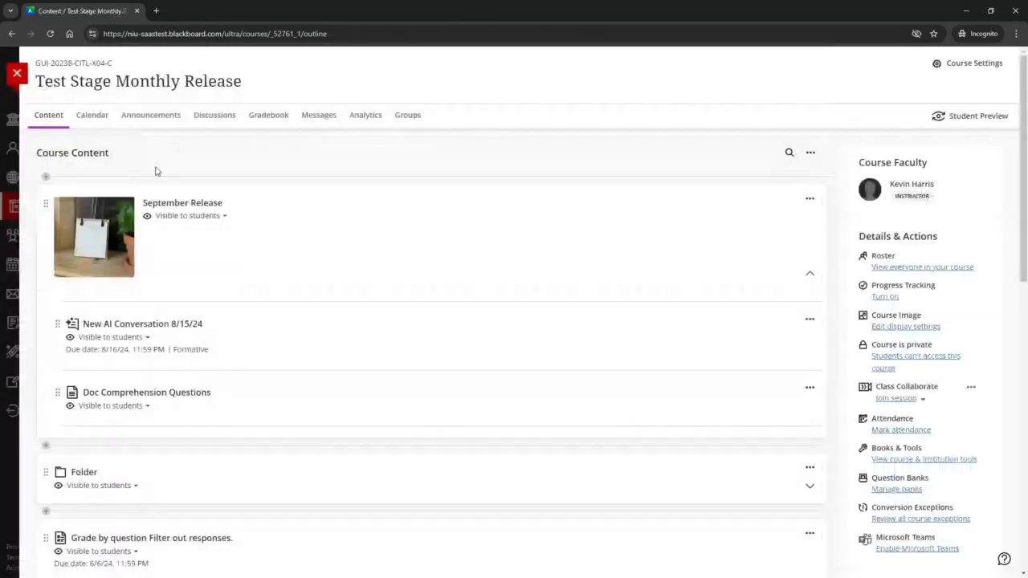
{"action": "left_click", "coordinate": [251, 346]}
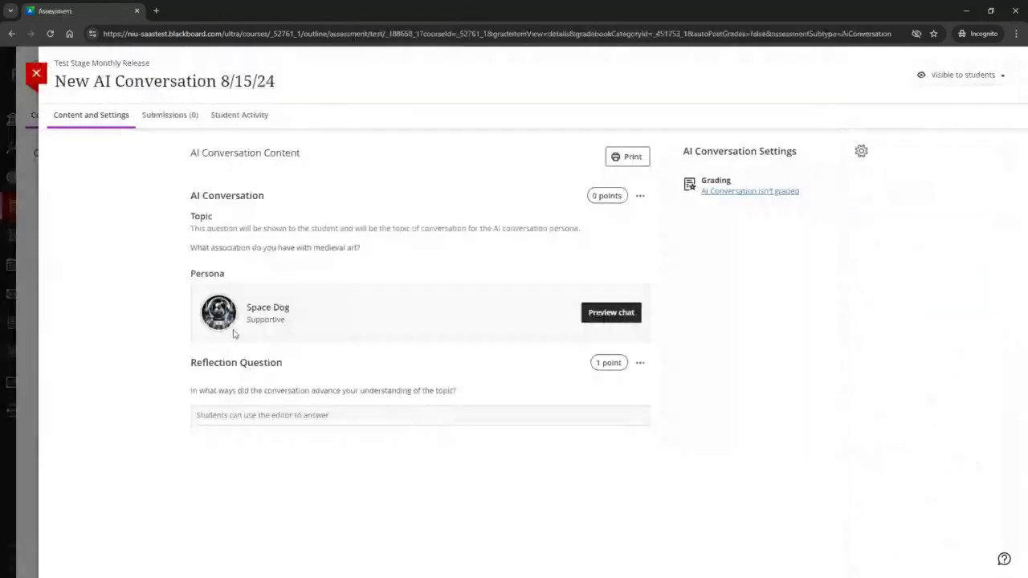
- Close the AI conversation, start Student Preview, and begin an attempt on New AI Conversation 8/15/24 in the September Release module
{"action": "left_click", "coordinate": [39, 77]}
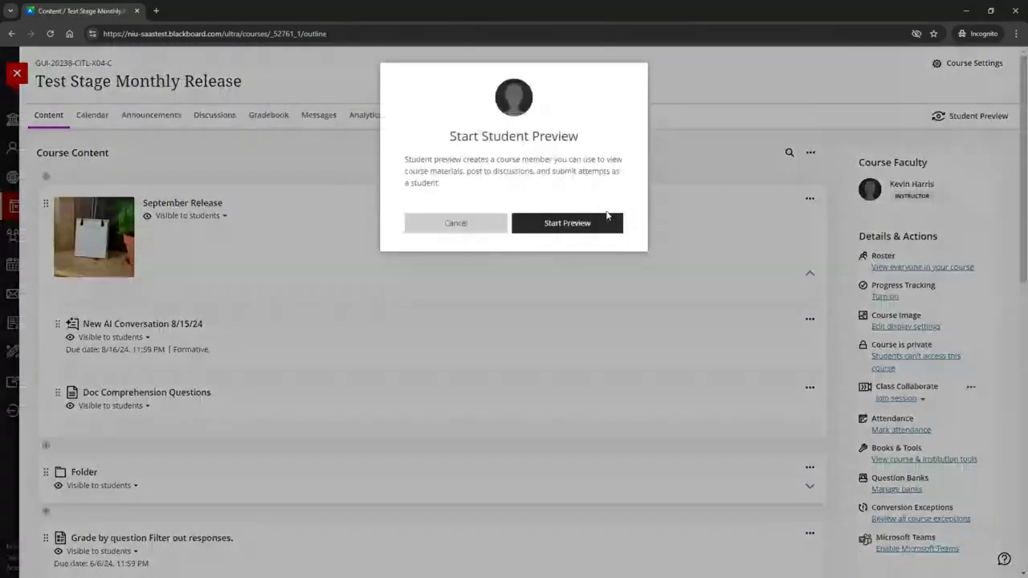
{"action": "left_click", "coordinate": [606, 222]}
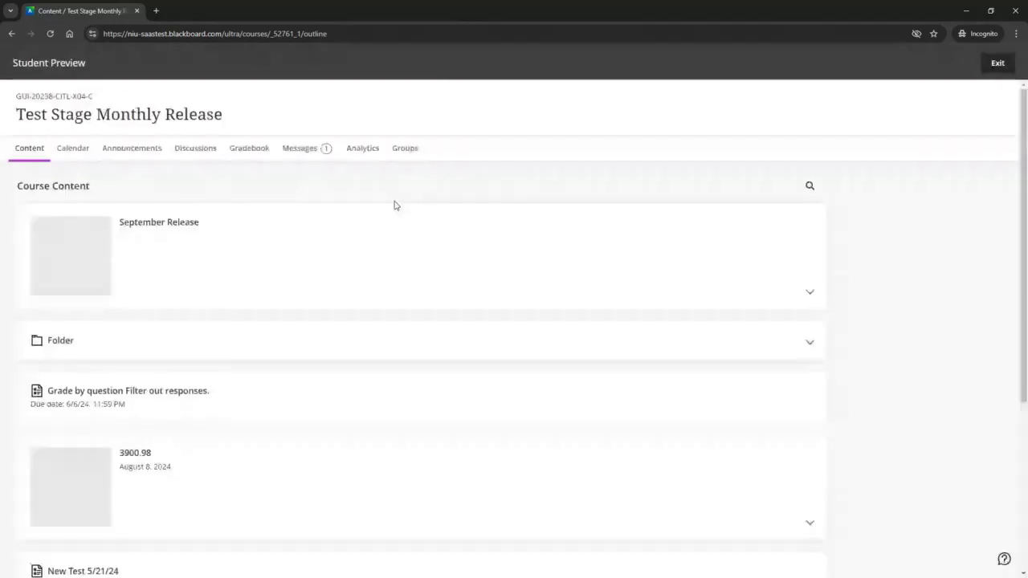
{"action": "left_click", "coordinate": [370, 248]}
{"action": "left_click", "coordinate": [300, 323]}
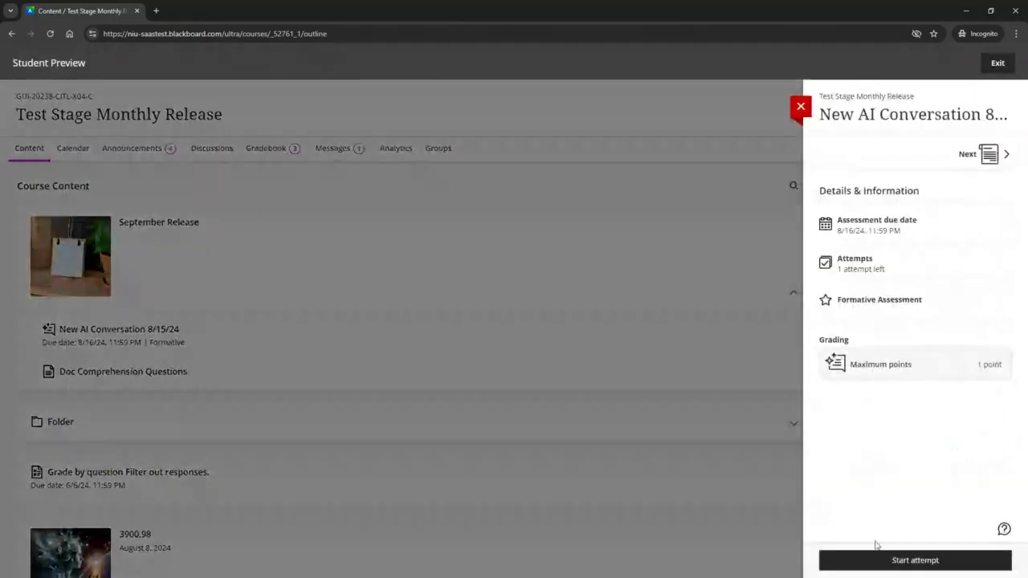
{"action": "left_click", "coordinate": [883, 560]}
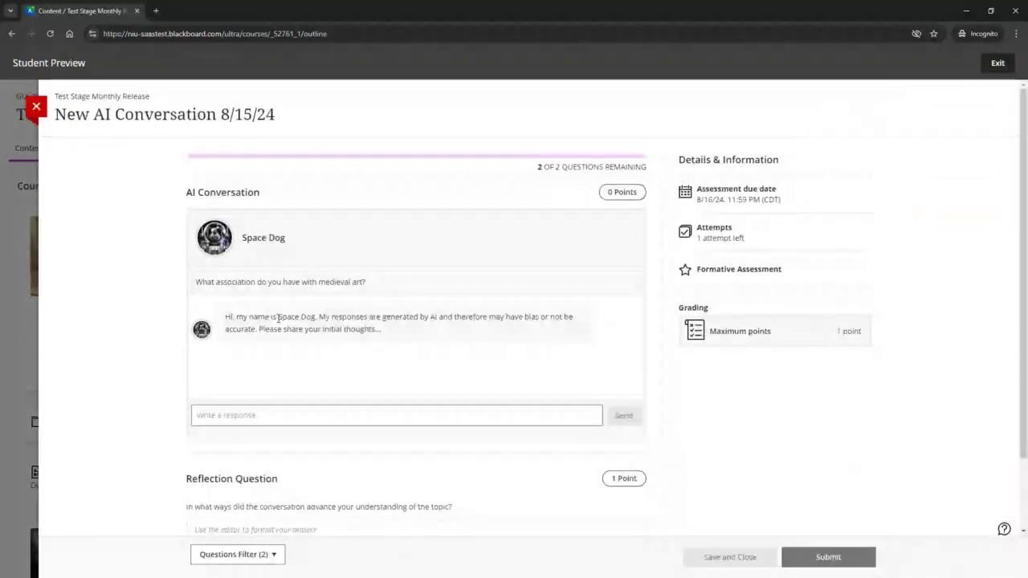
- Send the Space Dog persona the initial response "Medieval art is scary, dark, and gloomy."
{"action": "left_click_drag", "start_coordinate": [277, 317], "coordinate": [315, 317]}
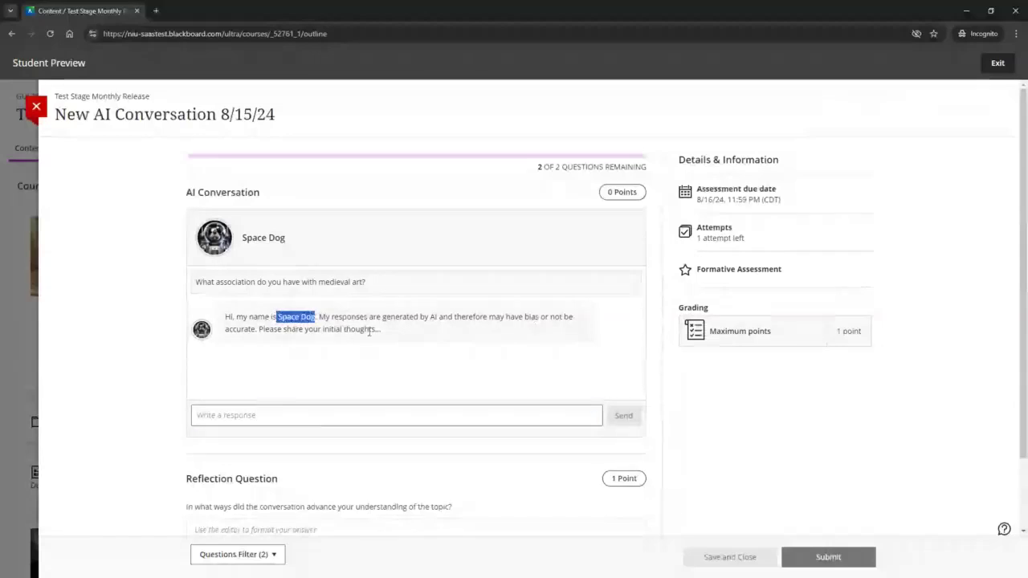
{"action": "left_click", "coordinate": [404, 409]}
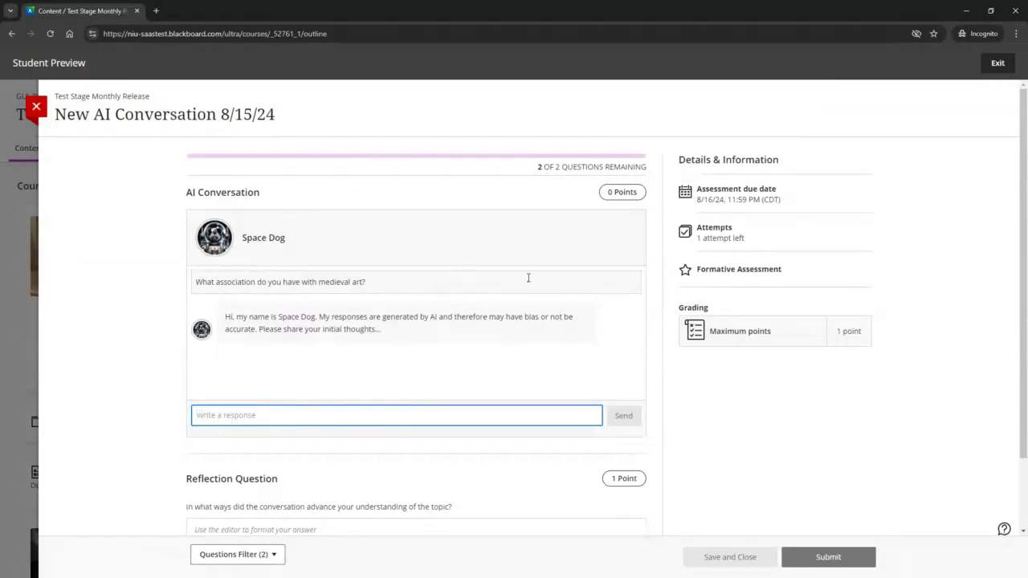
{"action": "type", "text": "M"}
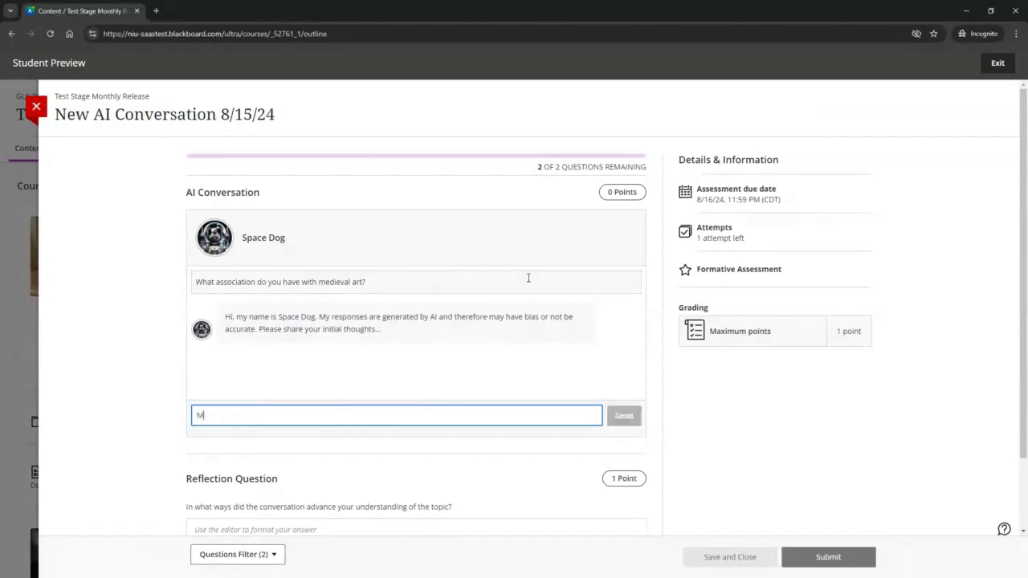
{"action": "type", "text": "eieval me"}
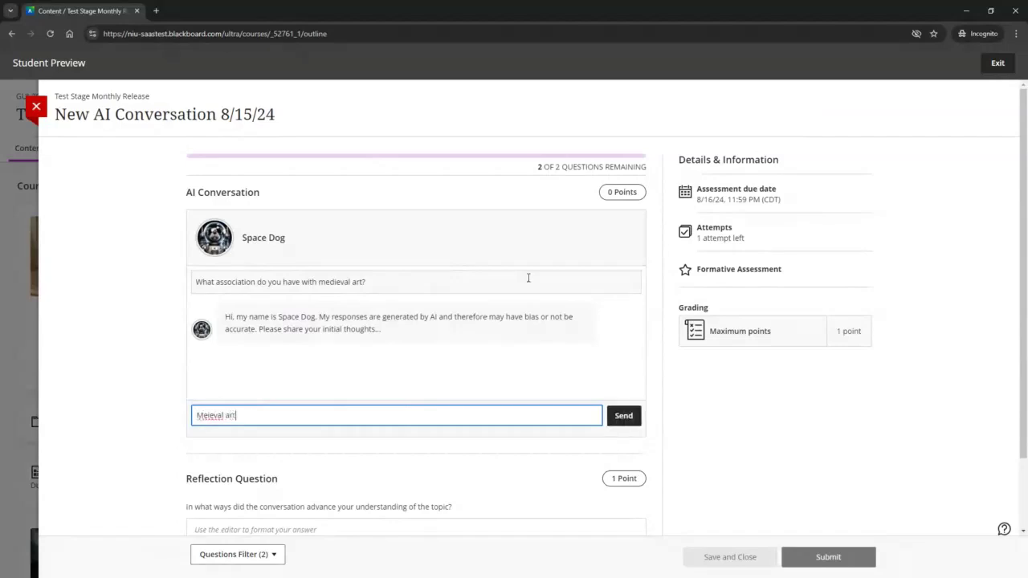
{"action": "key", "text": "BackSpace"}
{"action": "key", "text": "BackSpace"}
{"action": "key", "text": "BackSpace"}
{"action": "key", "text": "BackSpace"}
{"action": "key", "text": "BackSpace"}
{"action": "key", "text": "BackSpace"}
{"action": "key", "text": "BackSpace"}
{"action": "key", "text": "BackSpace"}
{"action": "type", "text": "dieval art is scary, dark, and gloomy."}
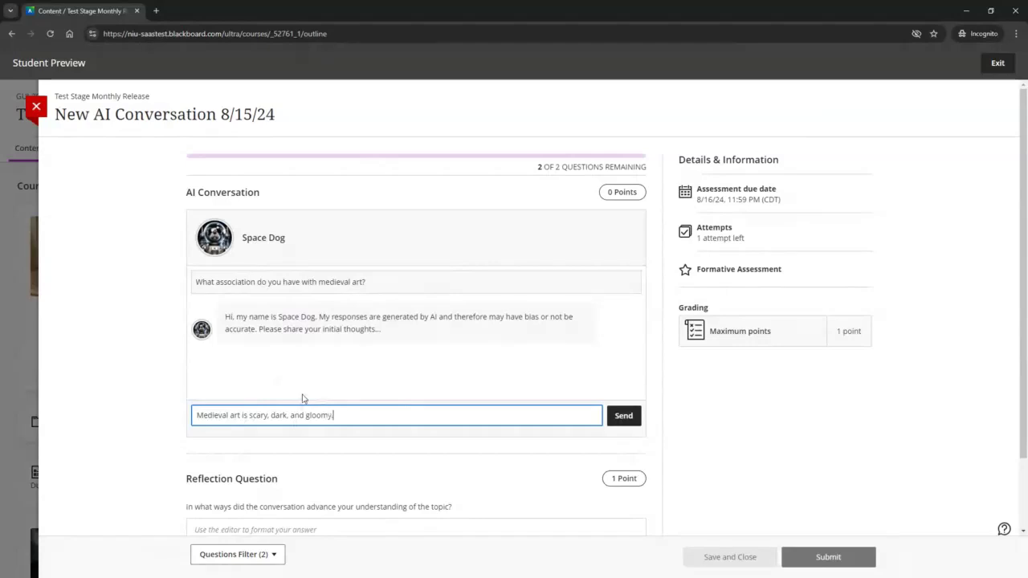
{"action": "left_click", "coordinate": [616, 424]}
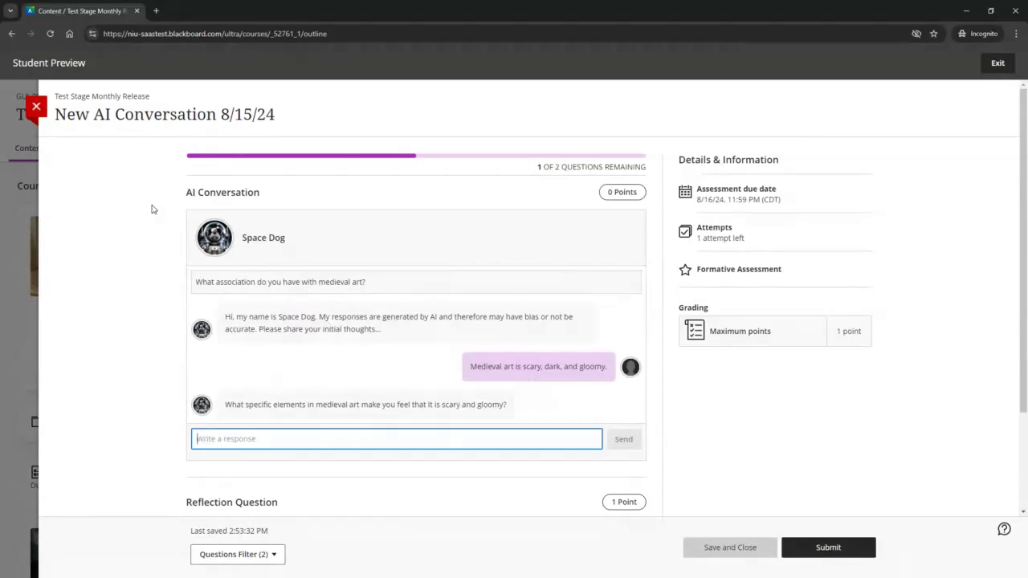
- Reply to Space Dog's follow-up question with "Massive cathedrals with little light.", correcting the spelling of "cathedrals" before sending
{"action": "type", "text": "Massive cathe"}
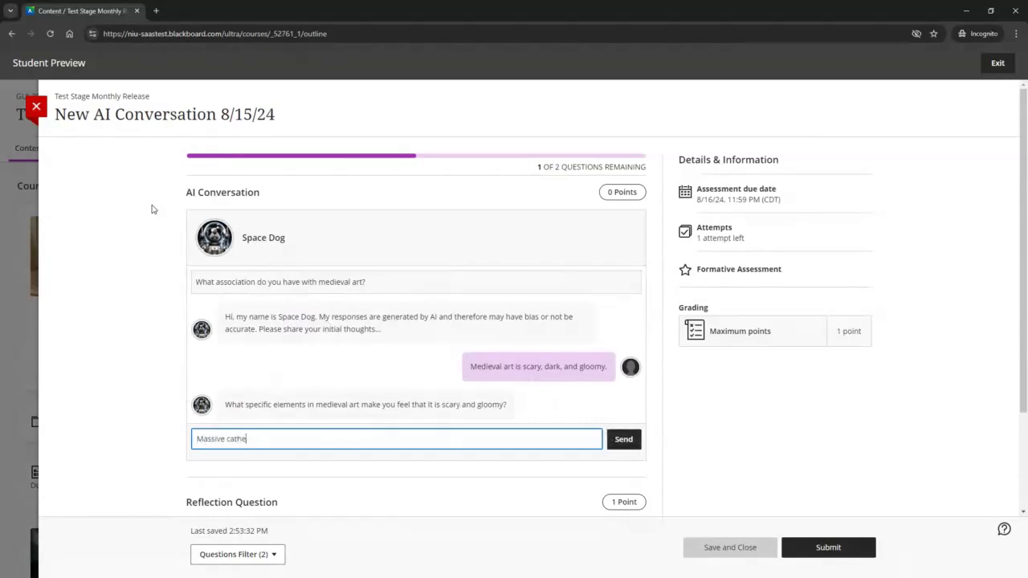
{"action": "type", "text": "derals."}
{"action": "key", "text": "BackSpace"}
{"action": "key", "text": "BackSpace"}
{"action": "type", "text": "with little light"}
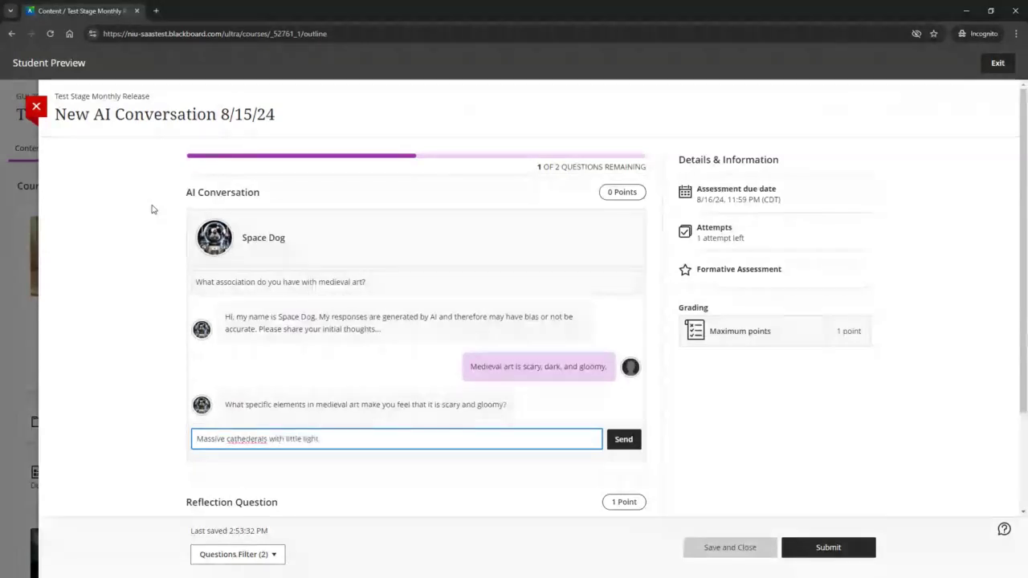
{"action": "double_click", "coordinate": [246, 439]}
{"action": "right_click", "coordinate": [241, 441]}
{"action": "left_click", "coordinate": [265, 207]}
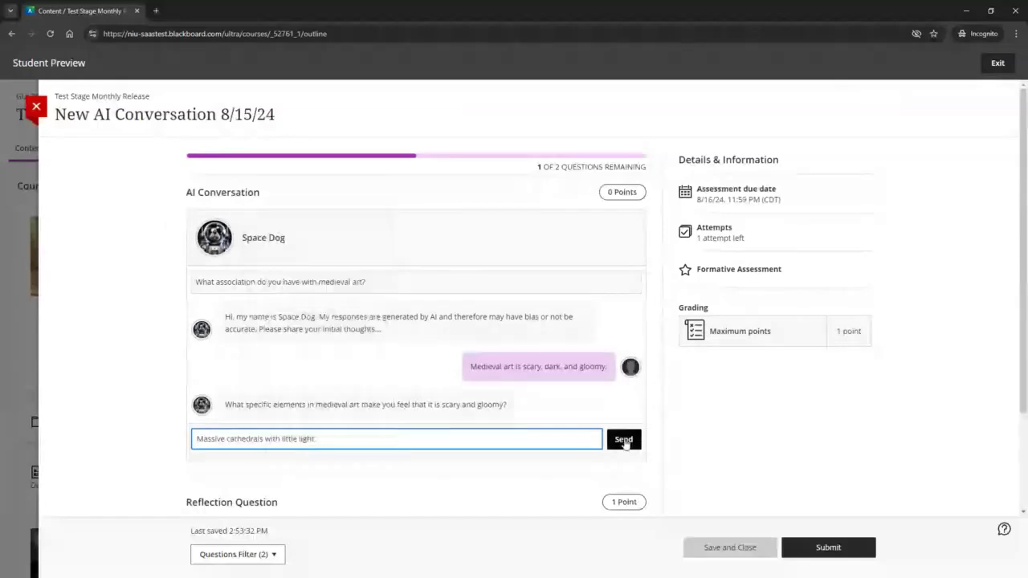
{"action": "left_click", "coordinate": [624, 440]}
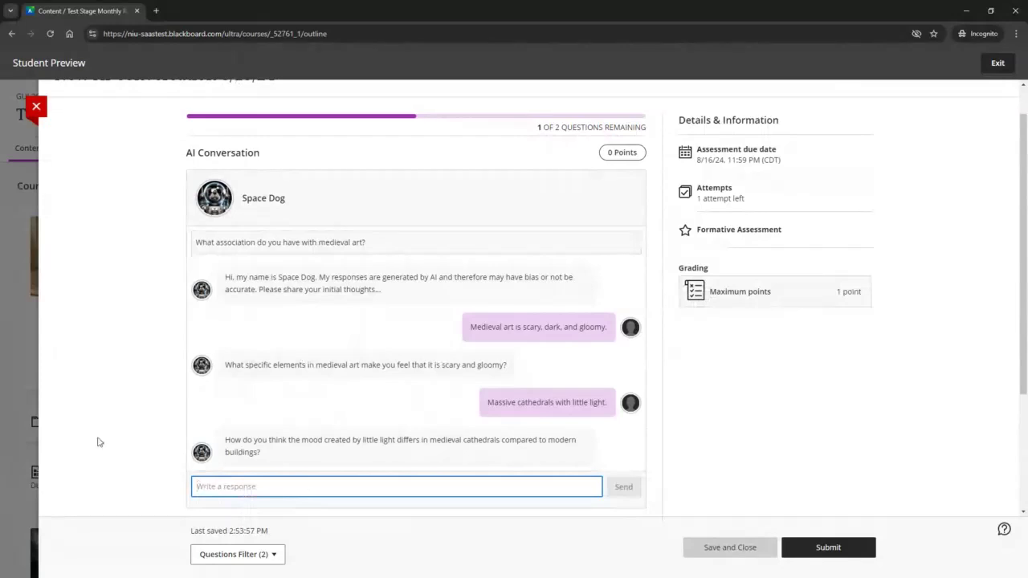
- Send Space Dog the message "What do you think?" and submit the attempt with the reflection question unanswered
{"action": "type", "text": "What do you think?"}
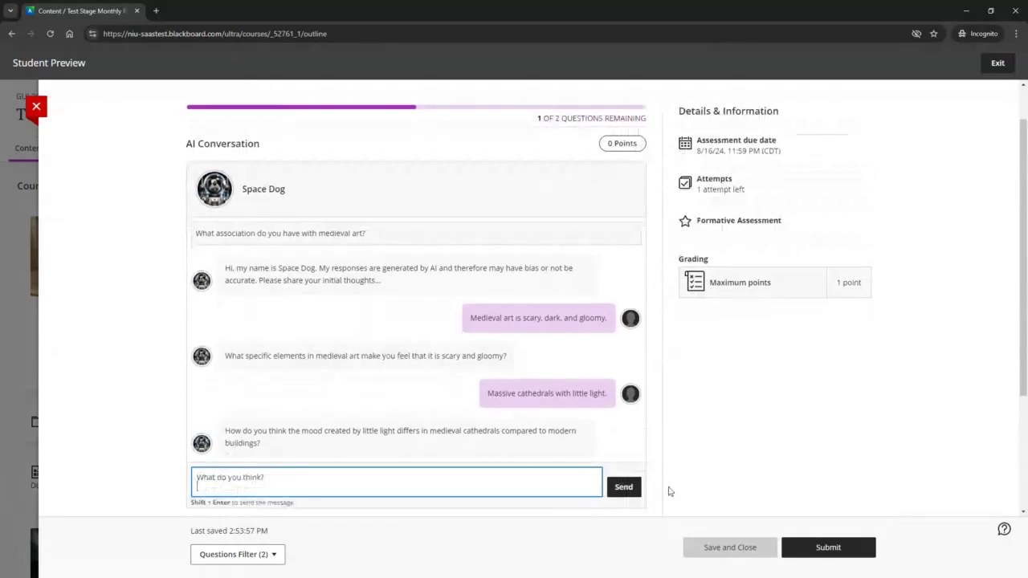
{"action": "left_click", "coordinate": [623, 490]}
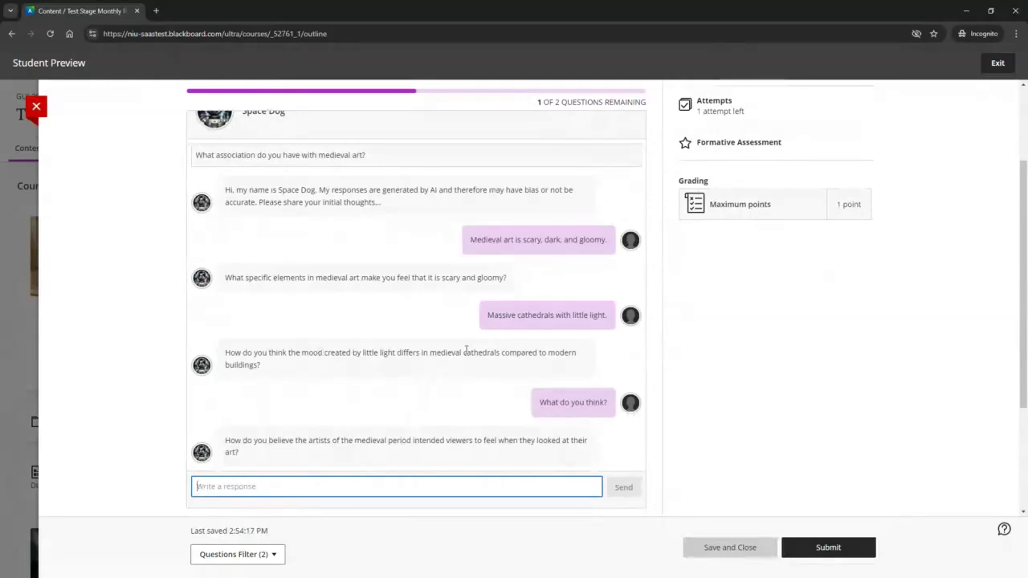
{"action": "left_click", "coordinate": [827, 550]}
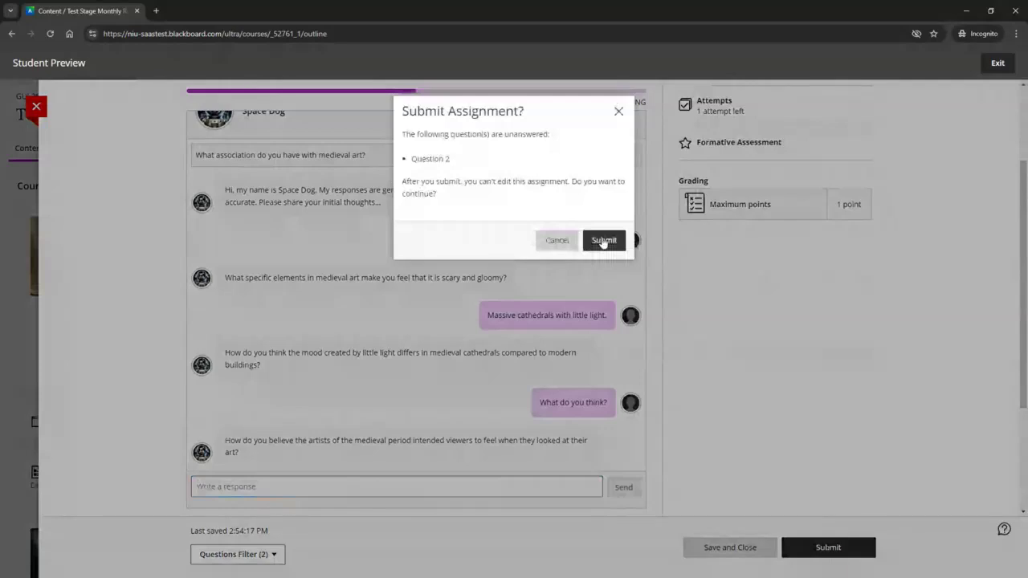
{"action": "left_click", "coordinate": [603, 238]}
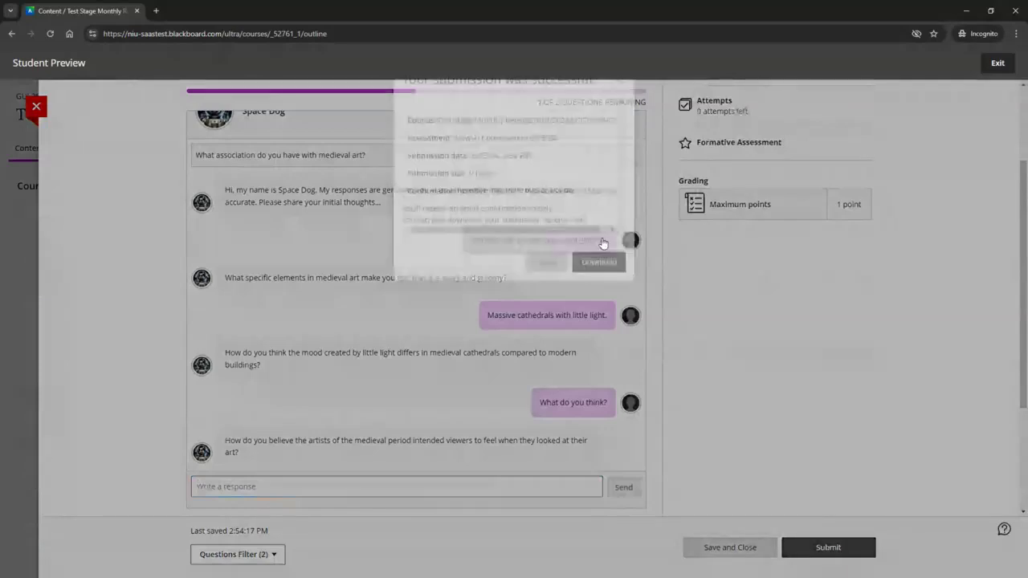
{"action": "left_click", "coordinate": [549, 360]}
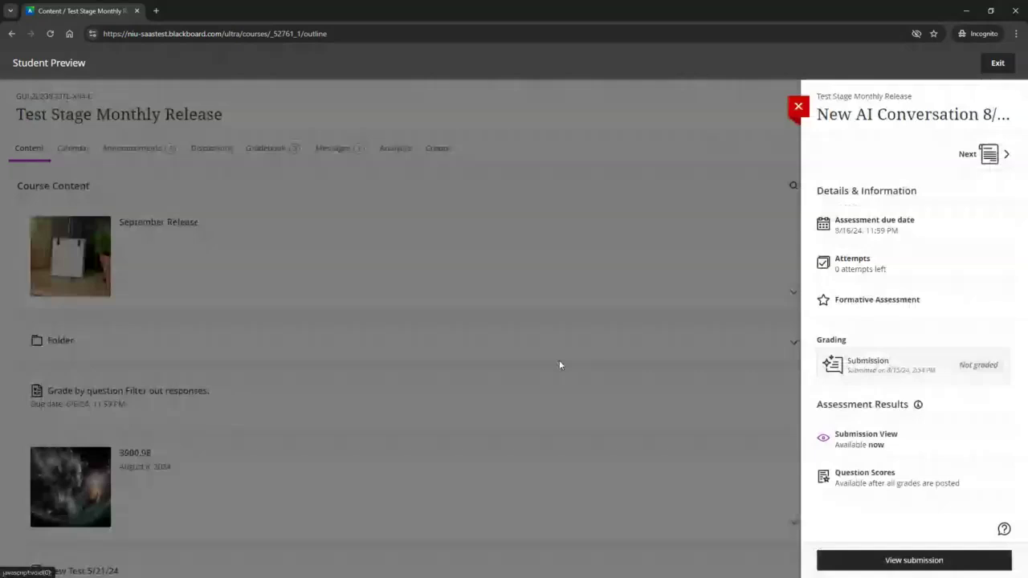
- Exit Student Preview, saving the preview user, and open that user's submission to New AI Conversation 8/15/24
{"action": "left_click", "coordinate": [996, 64]}
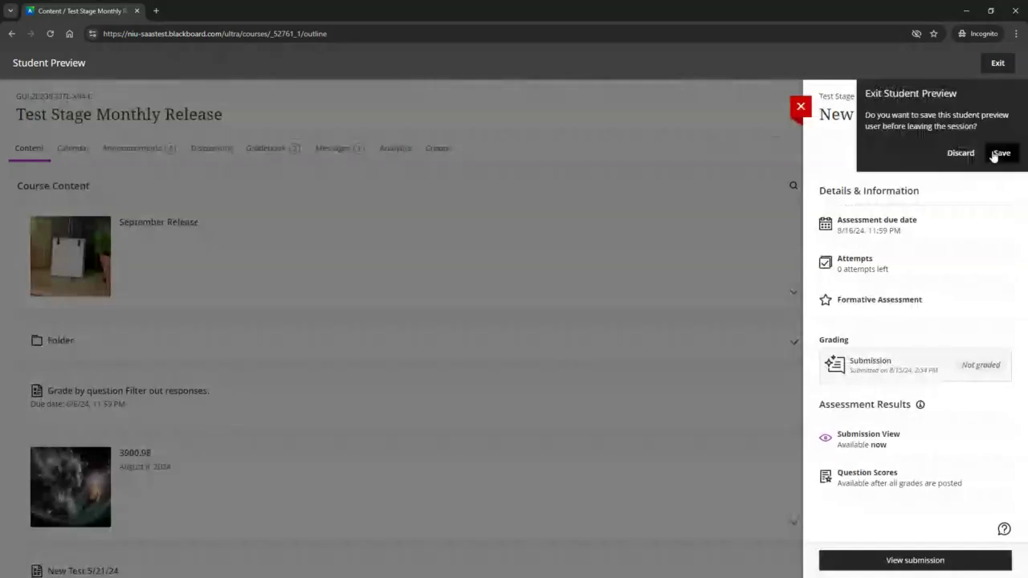
{"action": "left_click", "coordinate": [999, 153]}
{"action": "left_click", "coordinate": [232, 341]}
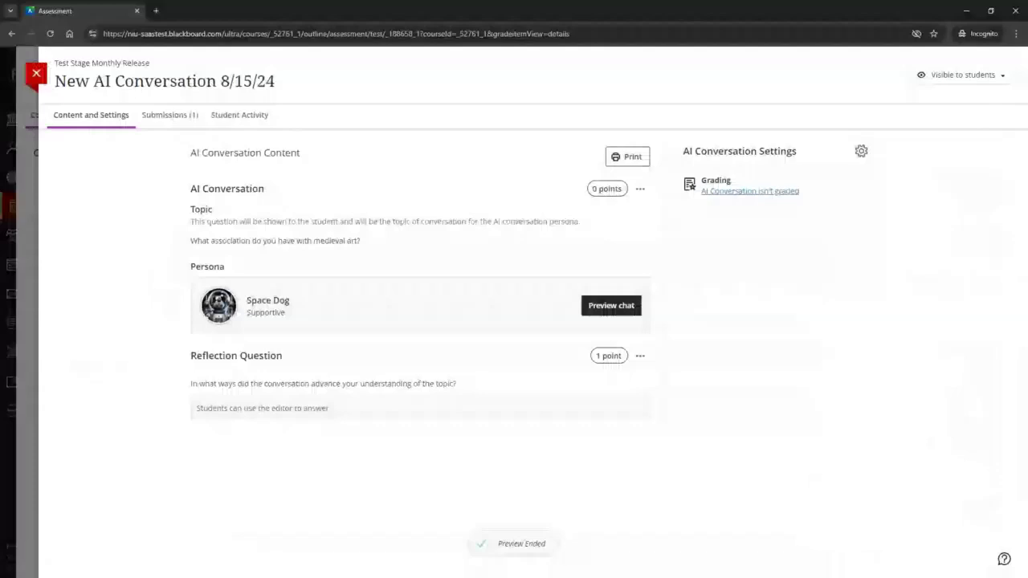
{"action": "left_click", "coordinate": [170, 117]}
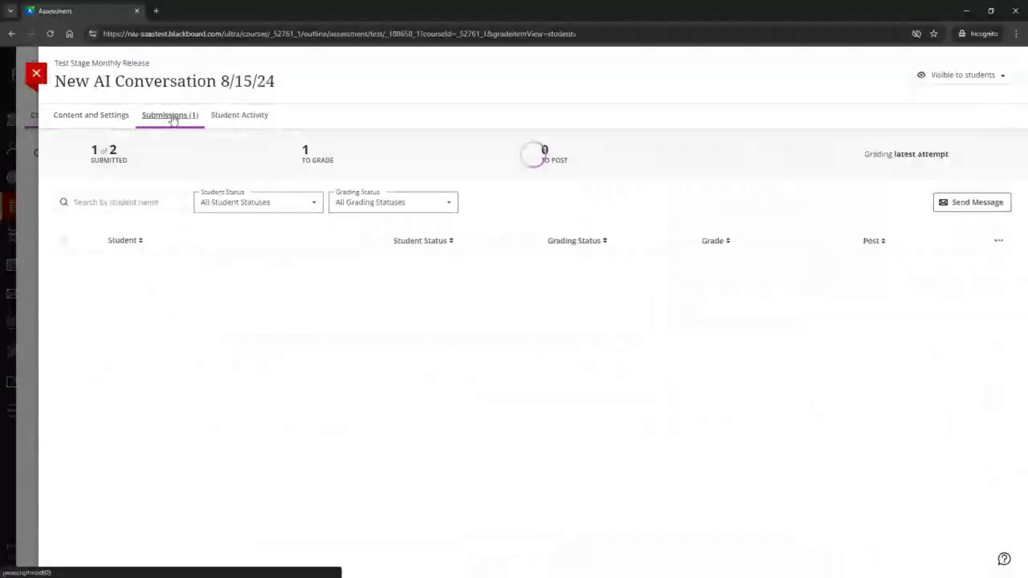
{"action": "left_click", "coordinate": [363, 274]}
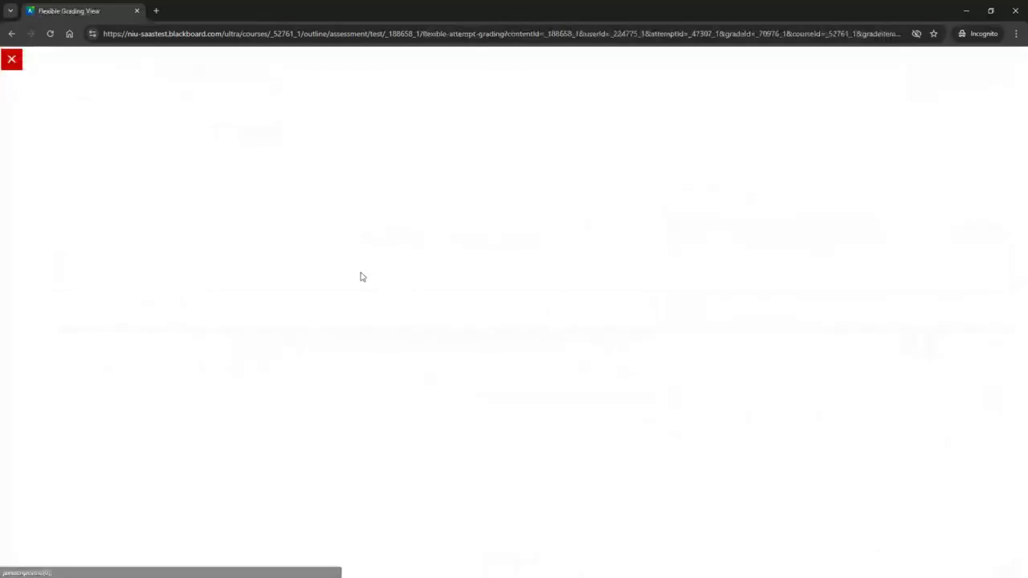
- Review the submitted conversation transcript and essay question in the grading view, and close the submission and the AI conversation
{"action": "scroll", "coordinate": [440, 472], "scroll_direction": "down", "scroll_amount": 1}
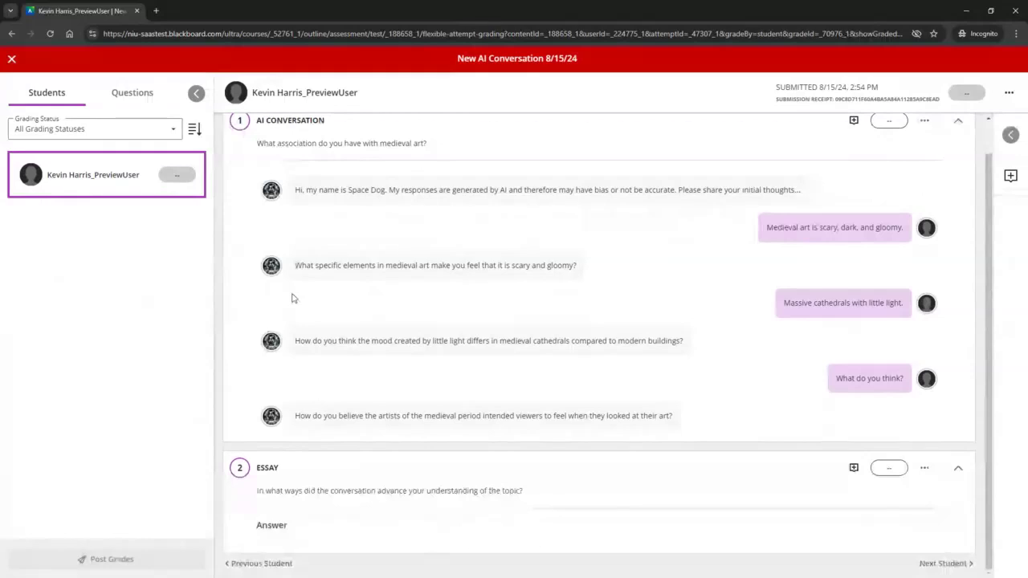
{"action": "scroll", "coordinate": [292, 298], "scroll_direction": "up", "scroll_amount": 1}
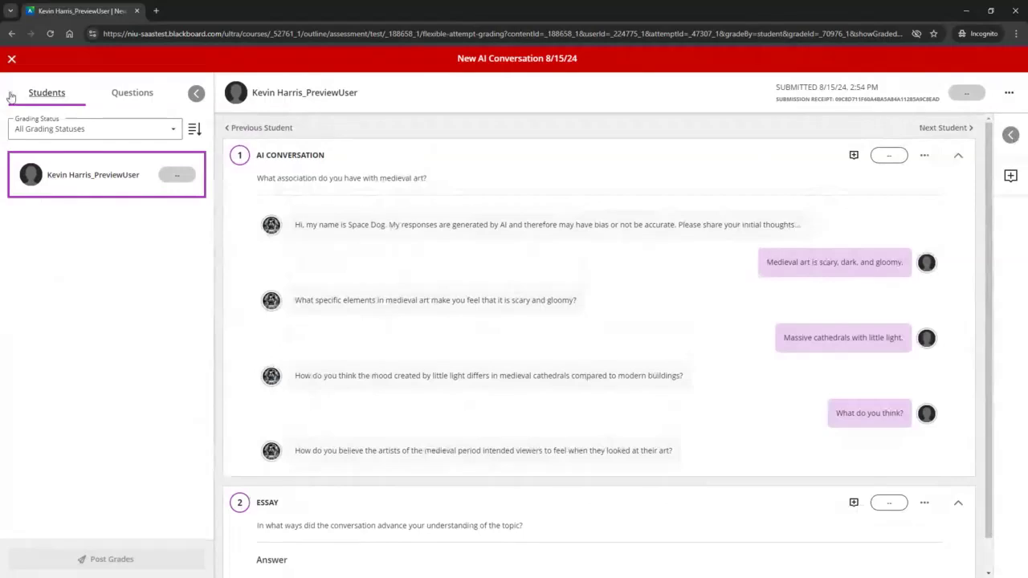
{"action": "left_click", "coordinate": [18, 66]}
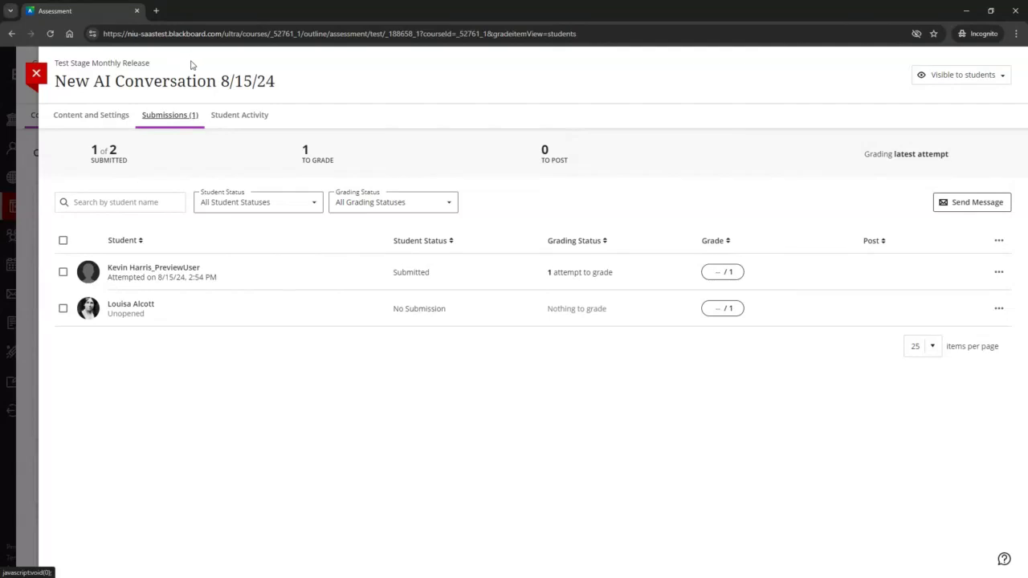
{"action": "left_click", "coordinate": [35, 76]}
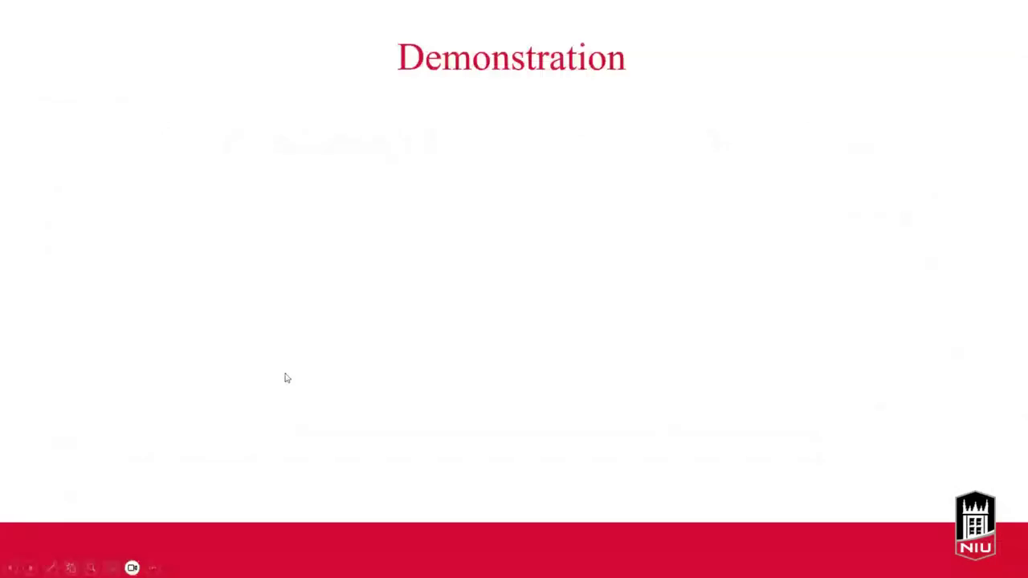
{"action": "left_click", "coordinate": [374, 367]}
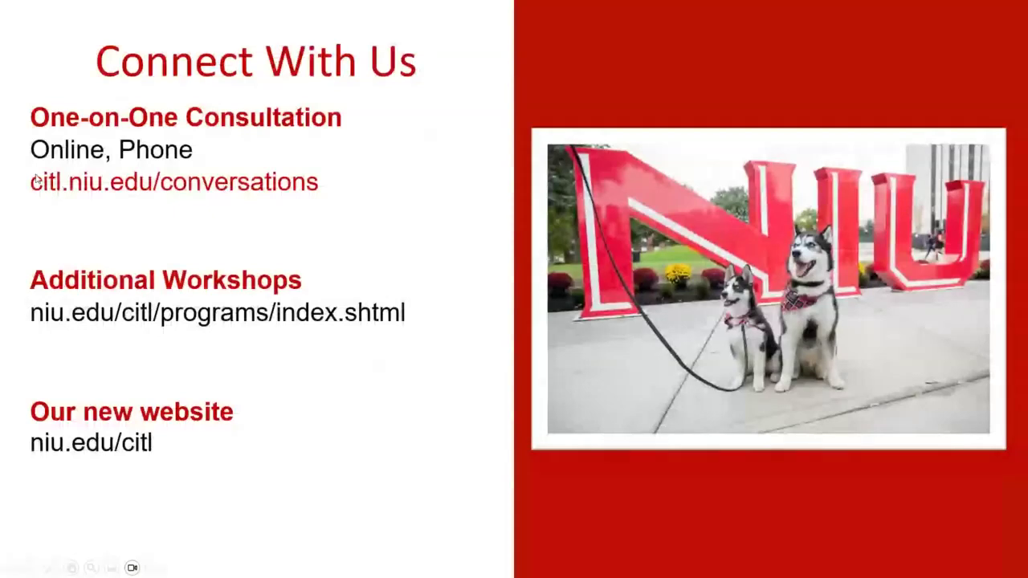